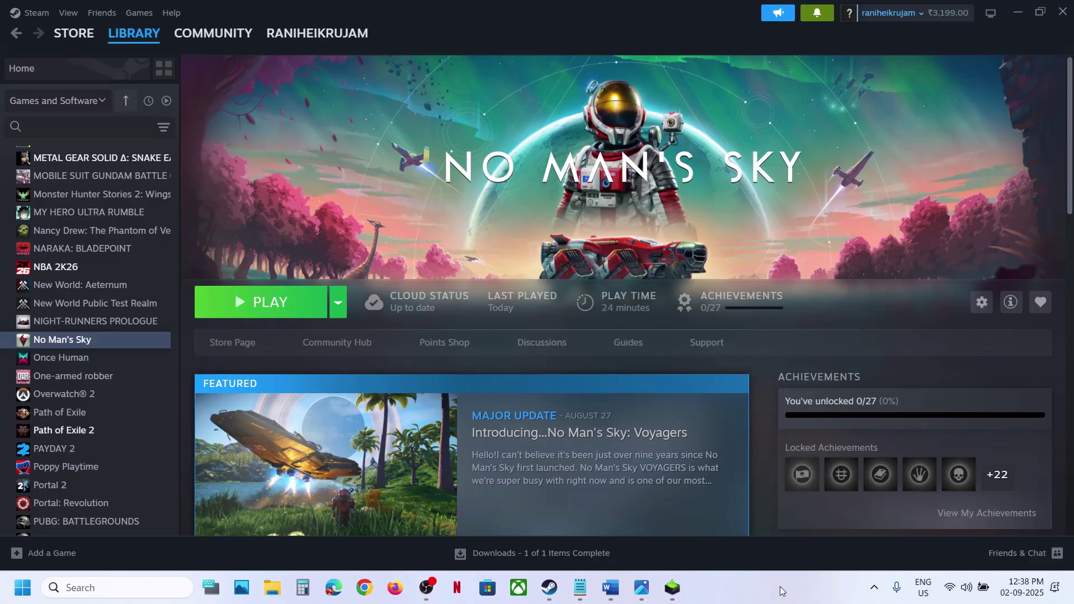
Review the Vulkan Initialization Failure screenshot in Photos, then minimize it
{"action": "mouse_move", "coordinate": [641, 587]}
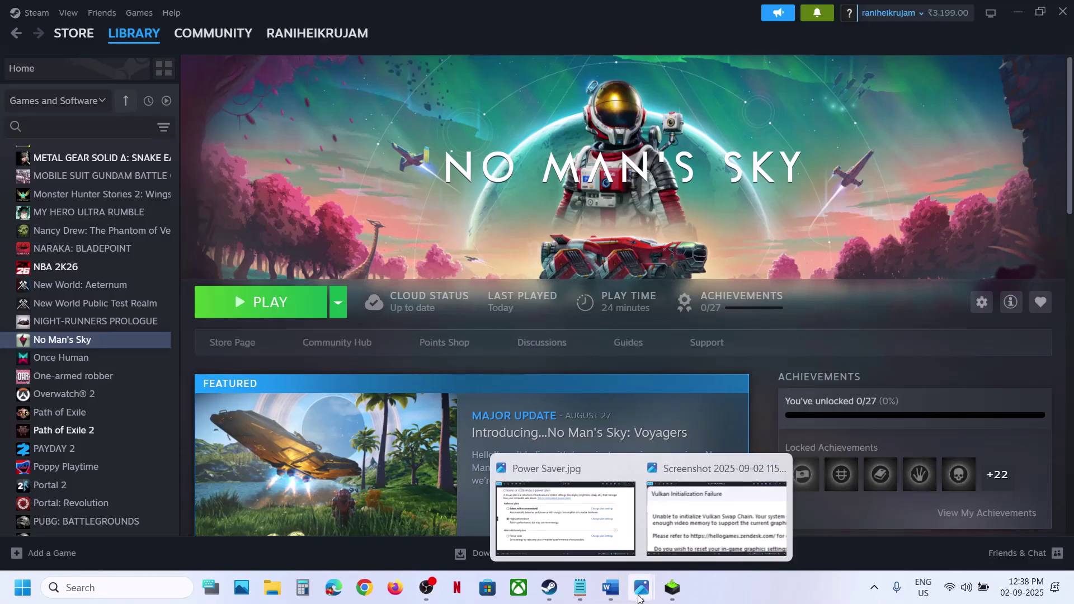
{"action": "left_click", "coordinate": [688, 542]}
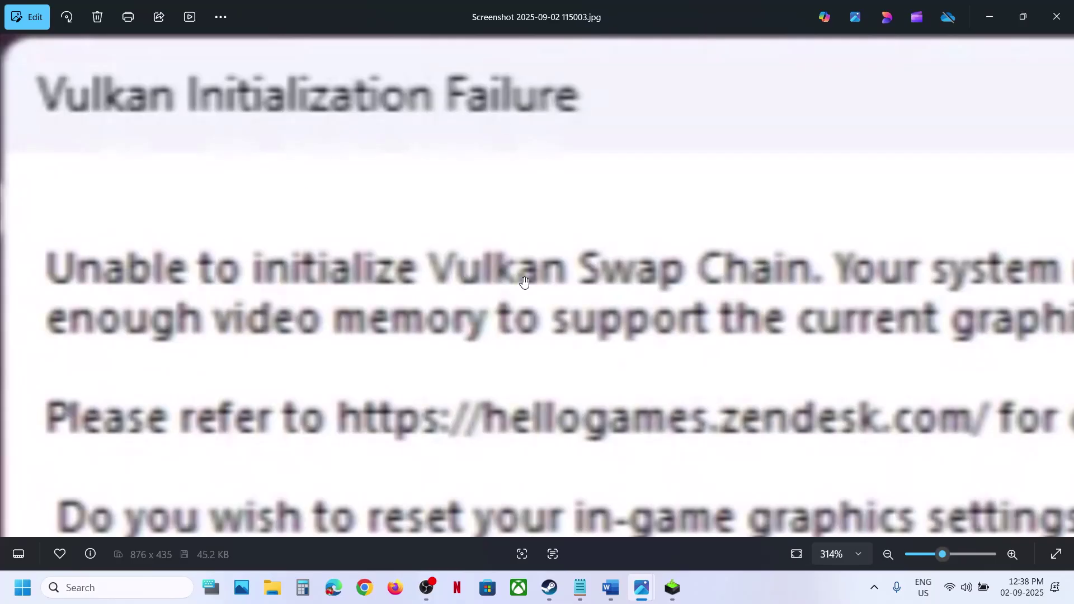
{"action": "left_click", "coordinate": [989, 21]}
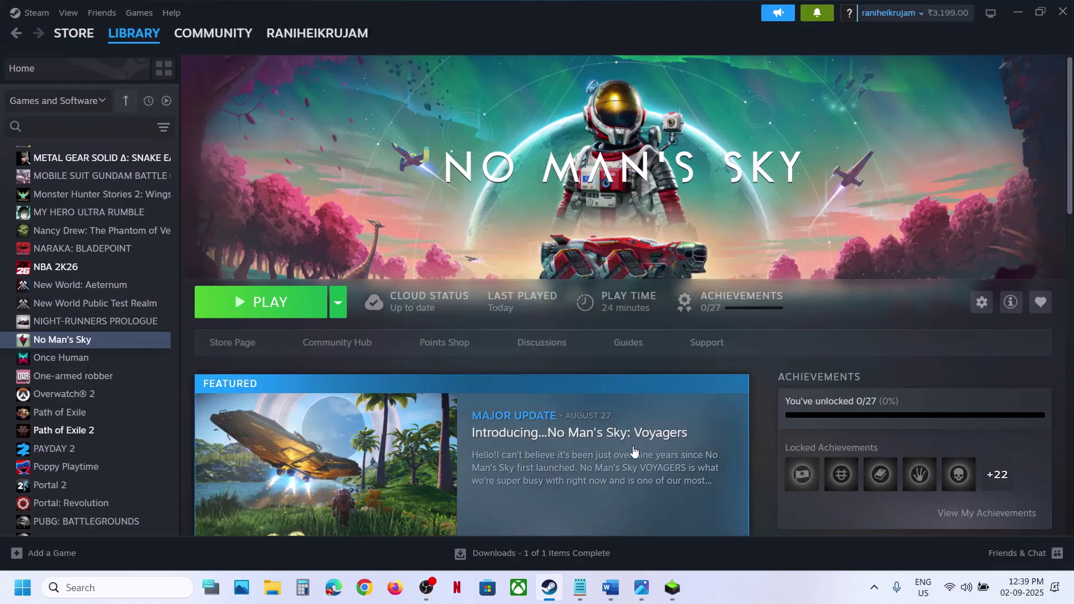
Read the OBS step in the NMS notes, then exit OBS from the system tray
{"action": "left_click", "coordinate": [610, 588]}
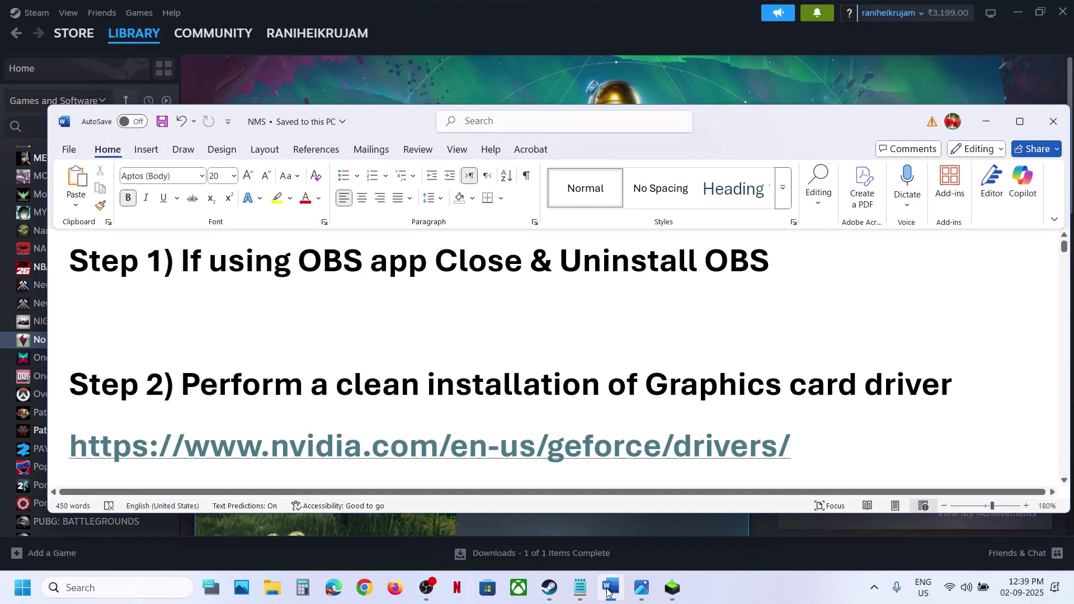
{"action": "left_click_drag", "start_coordinate": [180, 264], "coordinate": [747, 250]}
{"action": "left_click", "coordinate": [503, 84]}
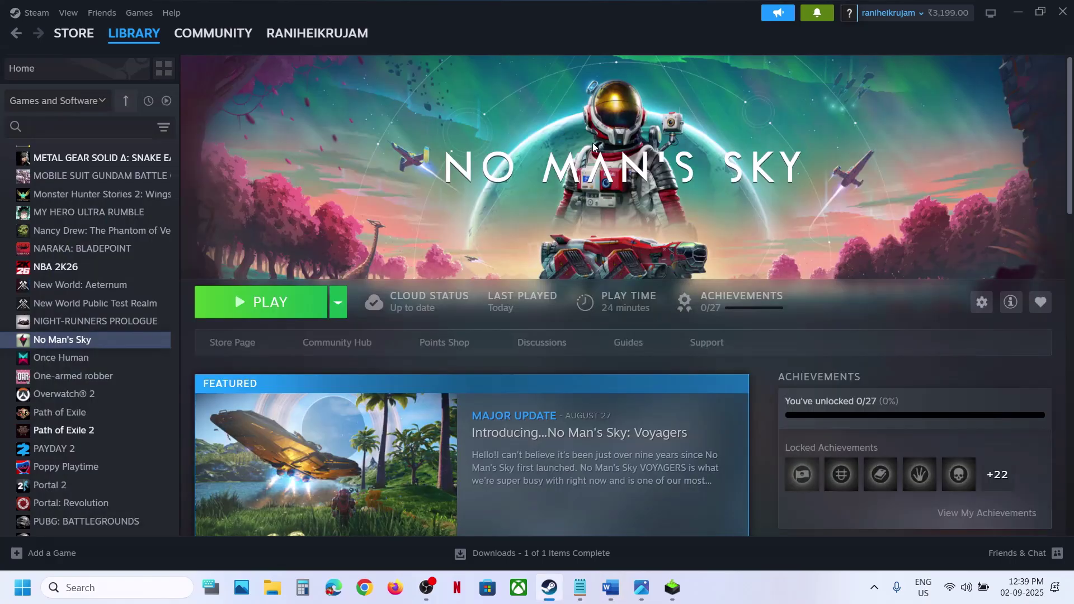
{"action": "left_click", "coordinate": [874, 588]}
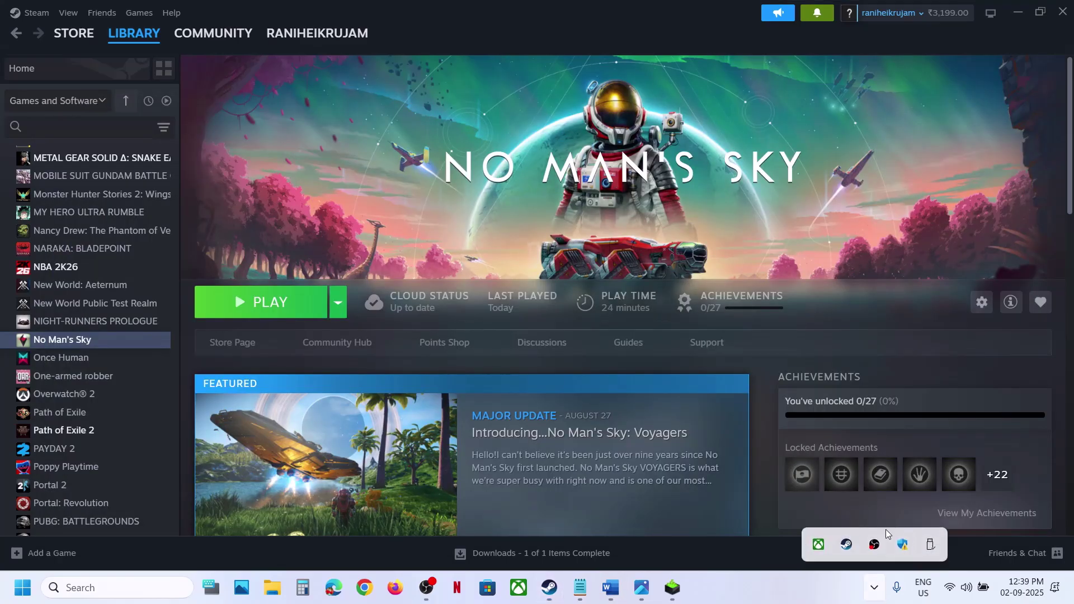
{"action": "right_click", "coordinate": [875, 544]}
{"action": "left_click", "coordinate": [900, 526]}
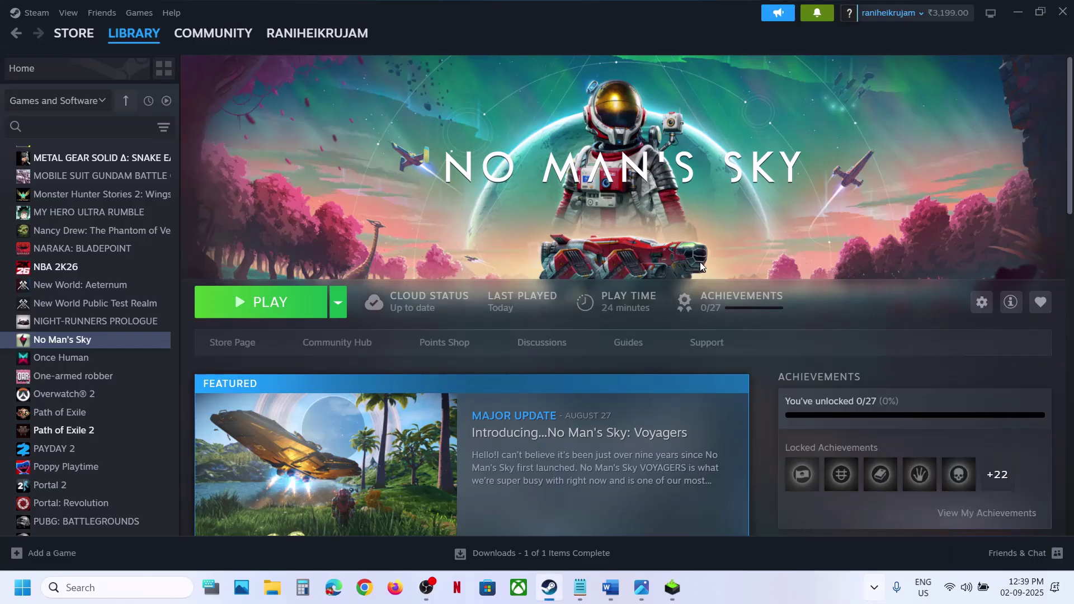
Search Windows Settings' installed apps for obs and inspect OBS Studio's options
{"action": "left_click", "coordinate": [28, 594]}
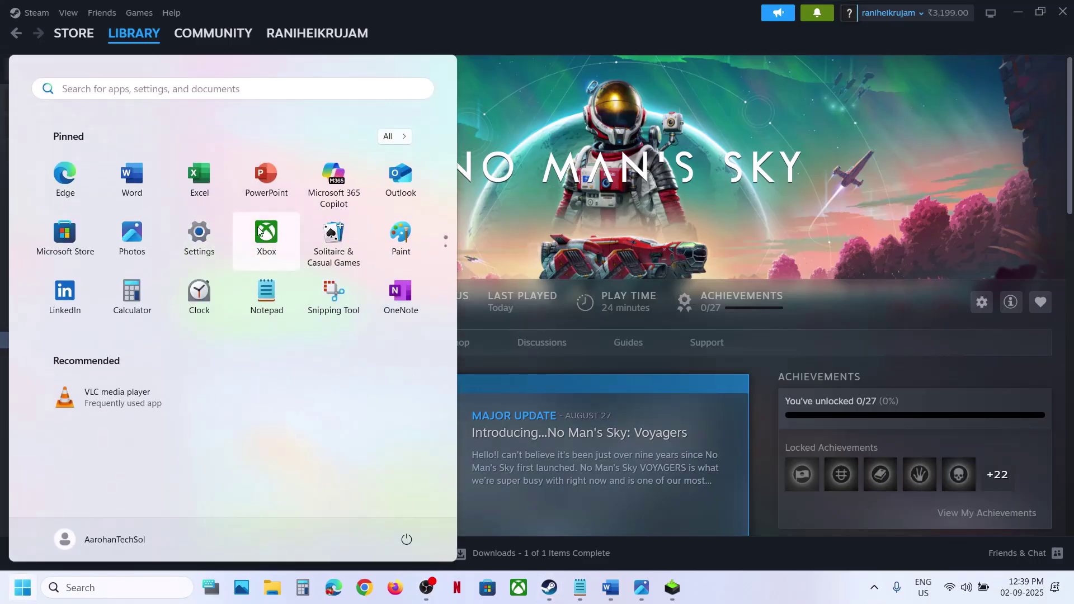
{"action": "left_click", "coordinate": [197, 247]}
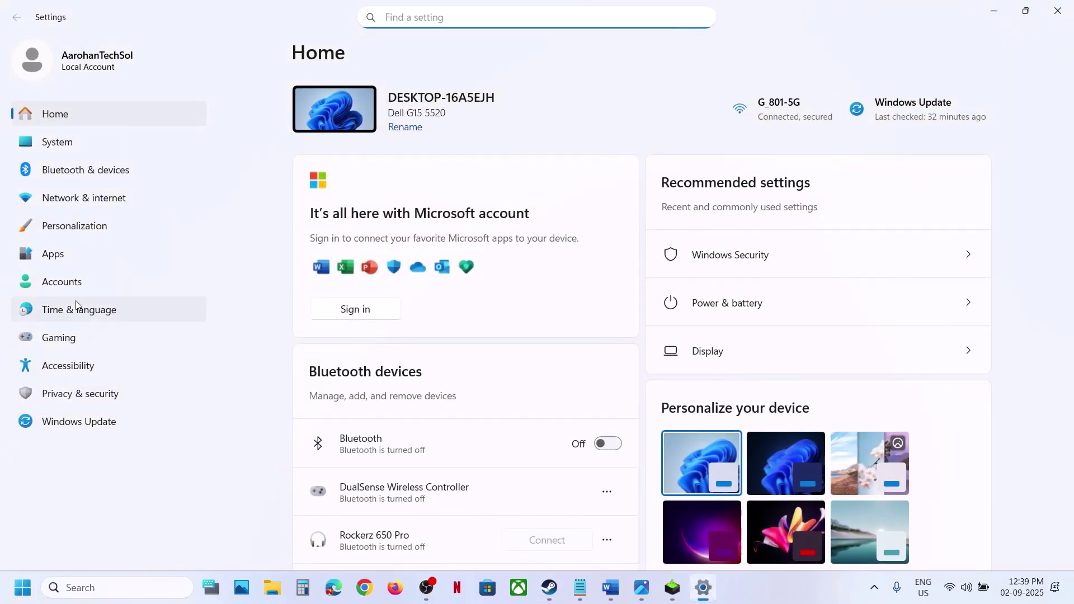
{"action": "left_click", "coordinate": [76, 259]}
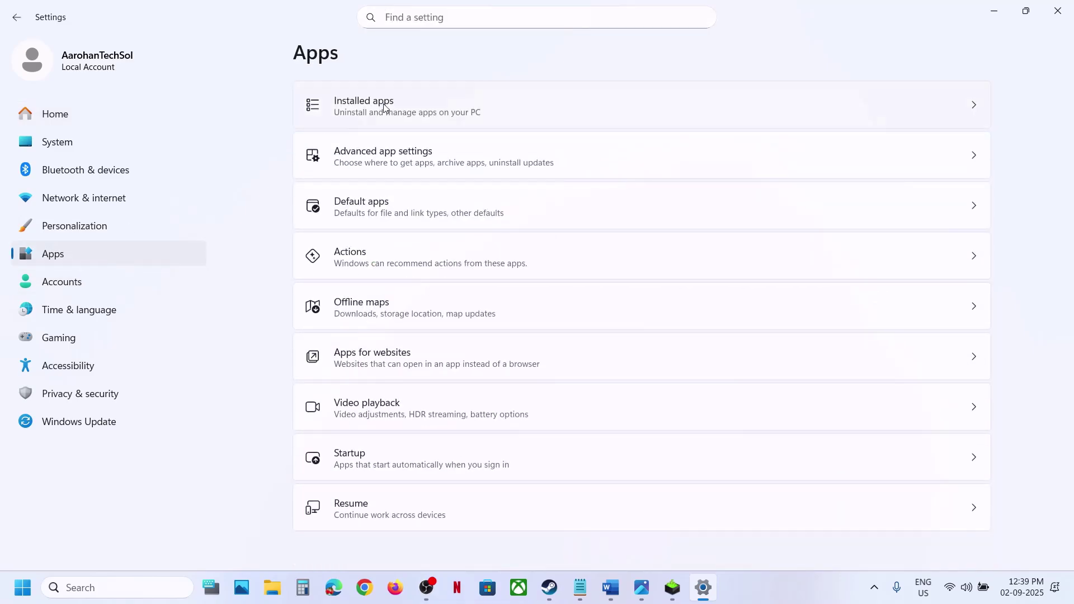
{"action": "left_click", "coordinate": [385, 108]}
{"action": "left_click", "coordinate": [349, 91]}
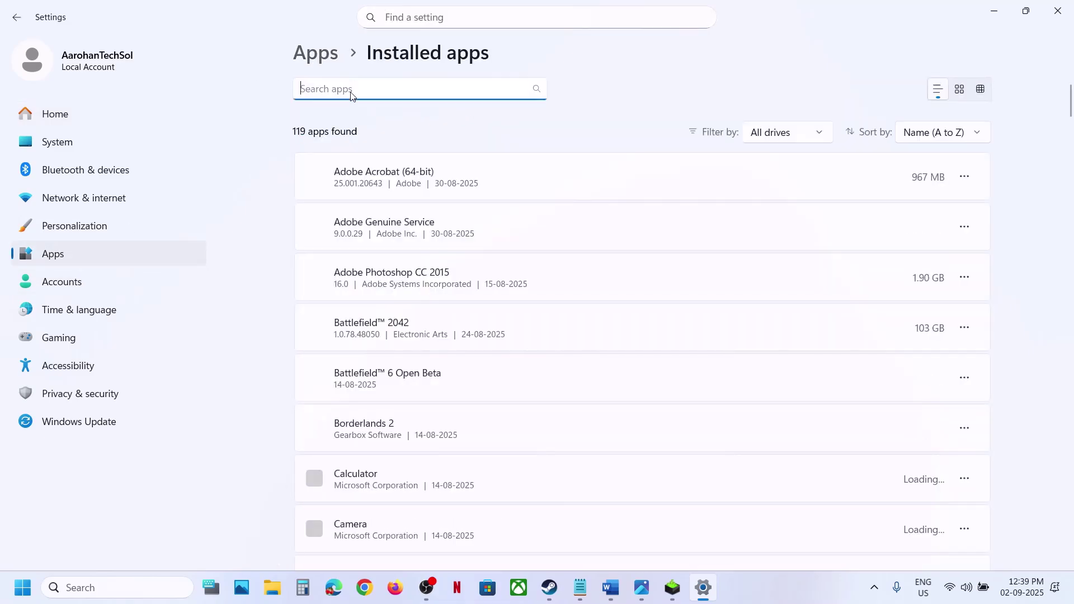
{"action": "type", "text": "obs"}
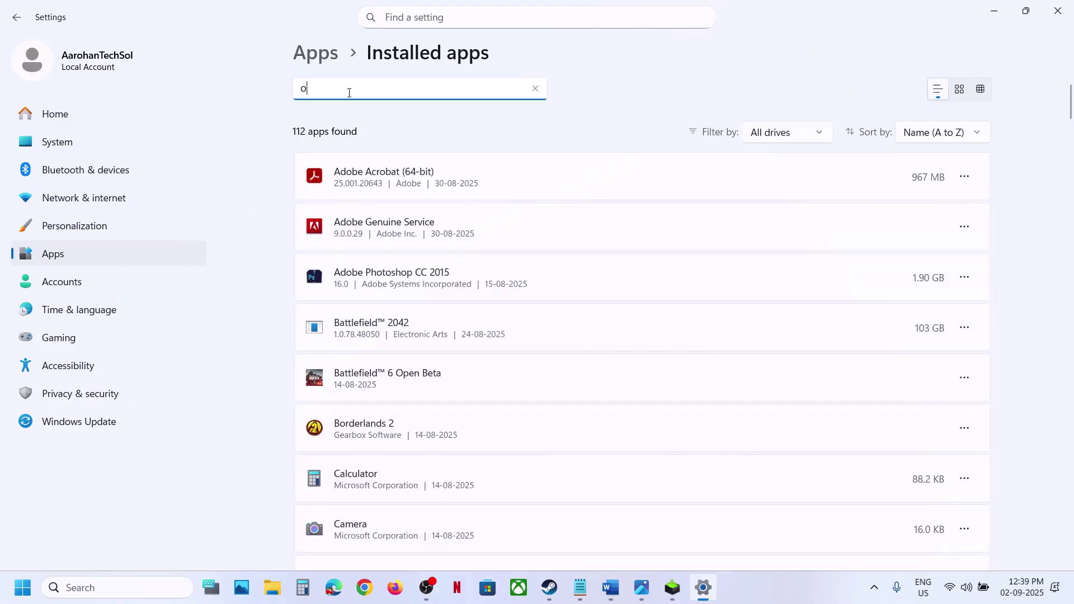
{"action": "left_click", "coordinate": [963, 177]}
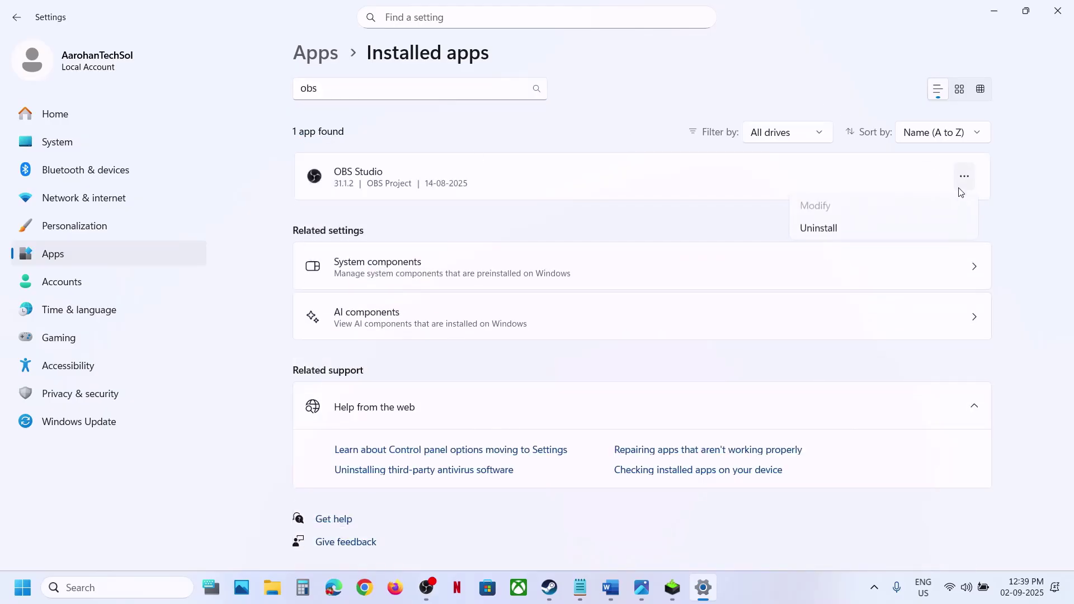
{"action": "left_click", "coordinate": [1044, 222]}
Glance at the Start menu power options and return to Steam
{"action": "left_click", "coordinate": [23, 588]}
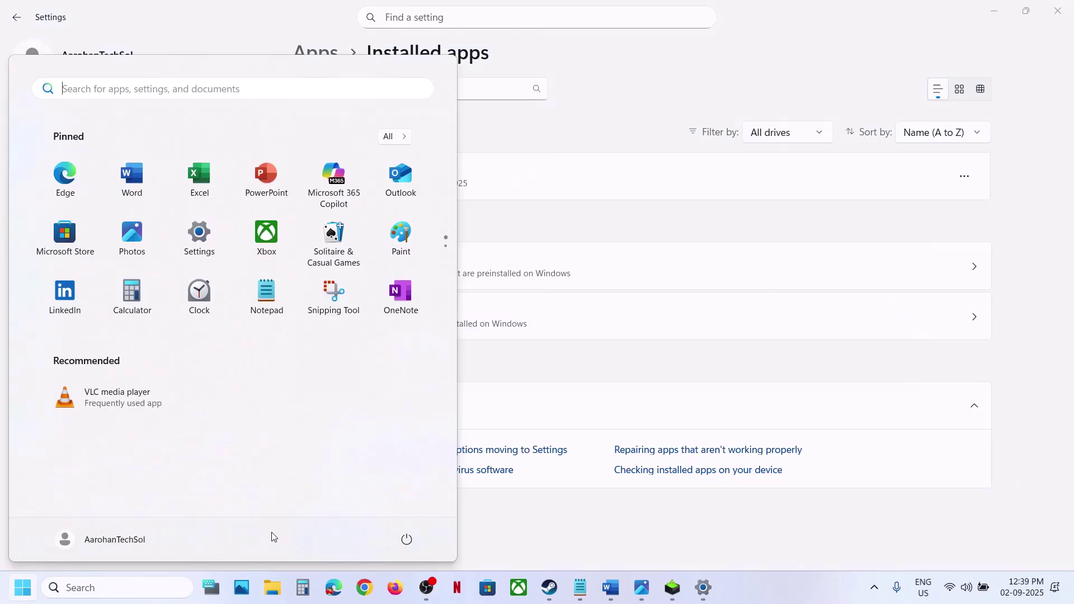
{"action": "left_click", "coordinate": [407, 539]}
{"action": "left_click", "coordinate": [550, 596]}
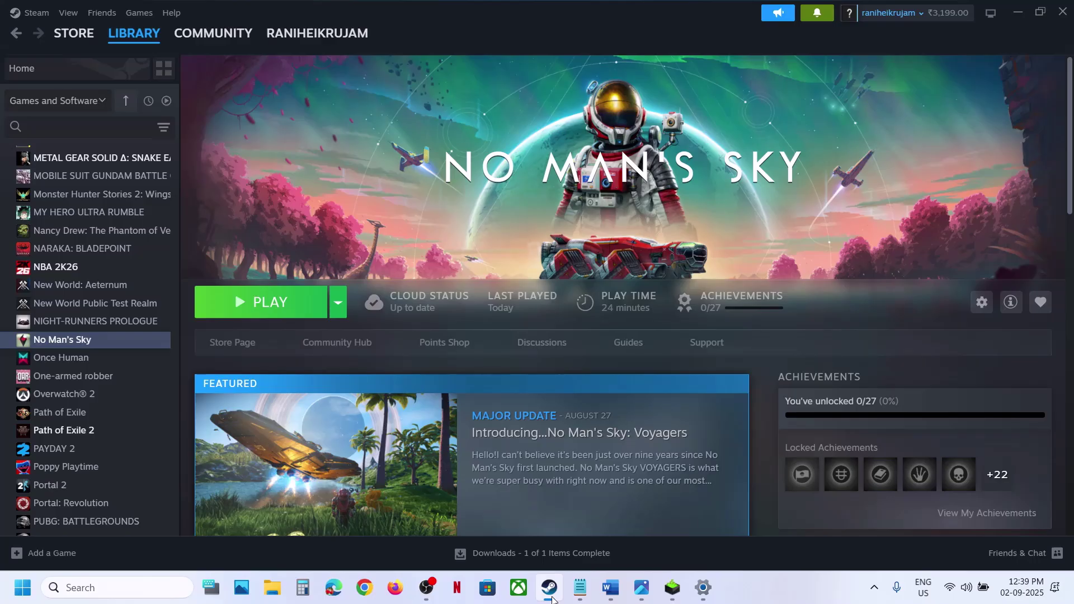
Select the NVIDIA drivers link in Step 2 of the NMS notes
{"action": "left_click", "coordinate": [613, 590]}
{"action": "scroll", "coordinate": [276, 318], "scroll_direction": "down", "scroll_amount": 3}
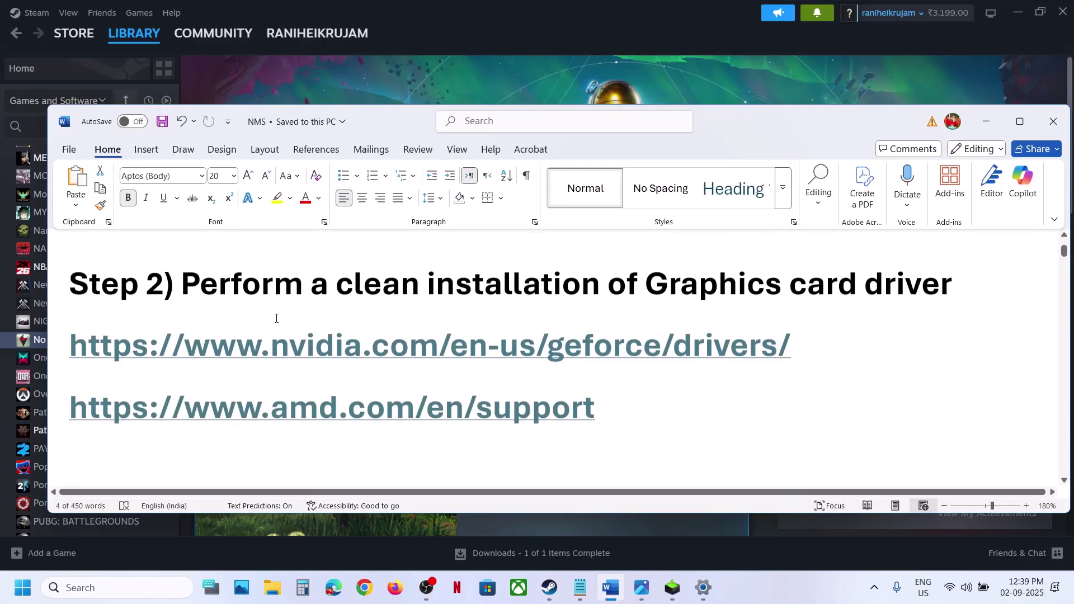
{"action": "left_click_drag", "start_coordinate": [658, 285], "coordinate": [959, 286]}
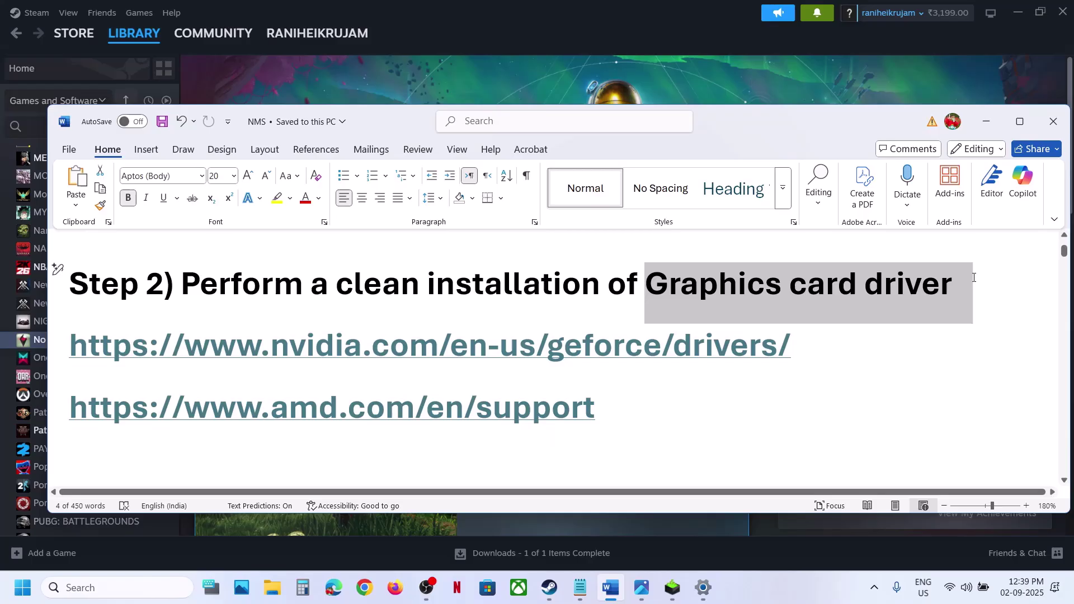
{"action": "left_click", "coordinate": [433, 342]}
{"action": "triple_click", "coordinate": [434, 343]}
{"action": "key", "text": "ctrl+c"}
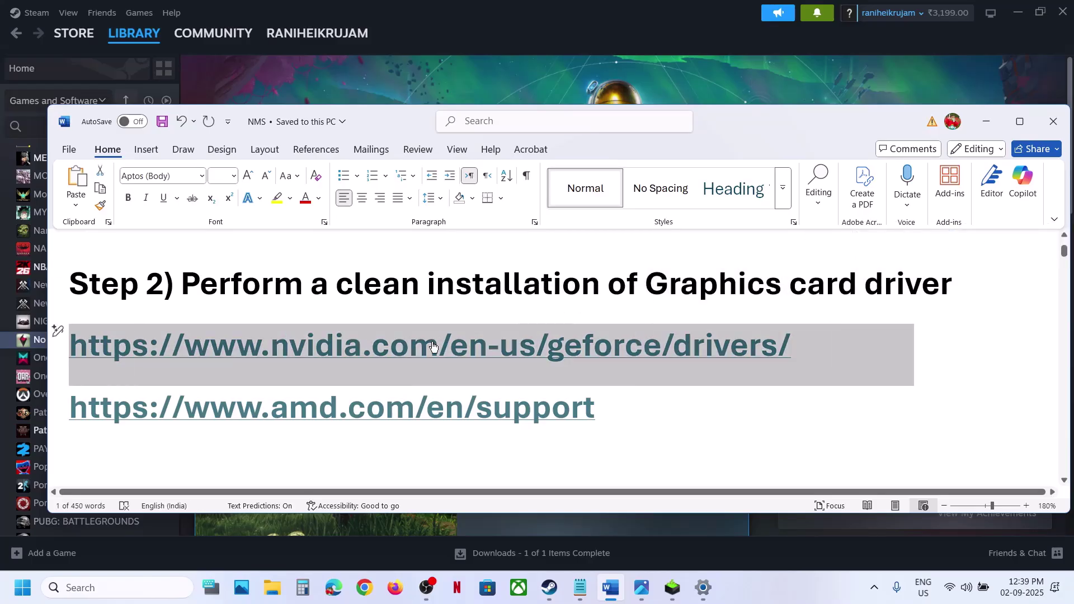
Load the NVIDIA GeForce Drivers page in a new browser window
{"action": "left_click", "coordinate": [364, 588]}
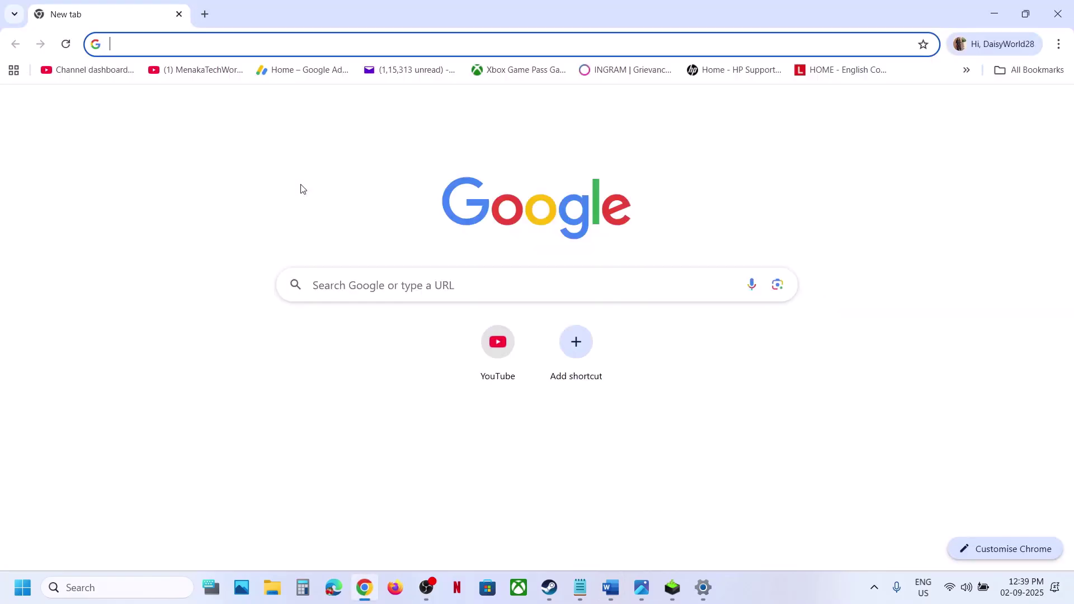
{"action": "key", "text": "ctrl+v"}
{"action": "key", "text": "Return"}
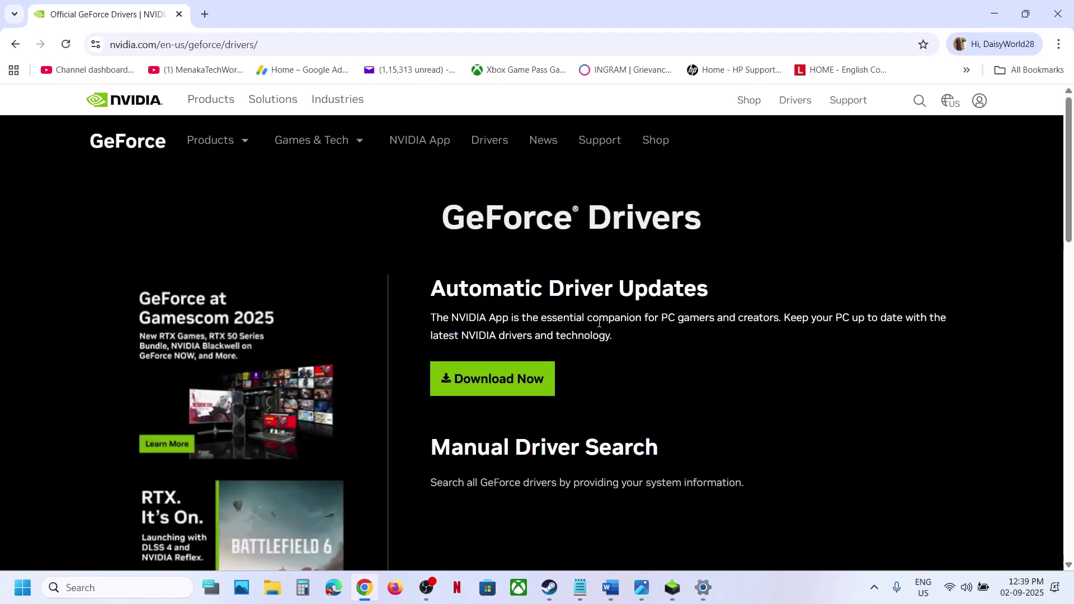
{"action": "scroll", "coordinate": [599, 322], "scroll_direction": "down", "scroll_amount": 8}
{"action": "scroll", "coordinate": [598, 321], "scroll_direction": "up", "scroll_amount": 2}
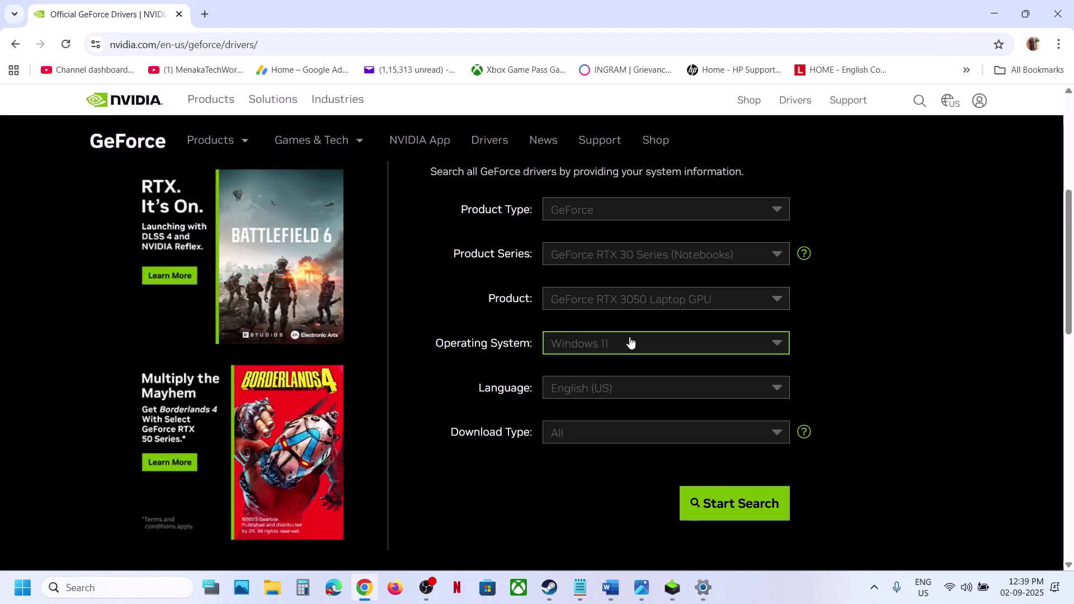
{"action": "scroll", "coordinate": [620, 357], "scroll_direction": "down", "scroll_amount": 3}
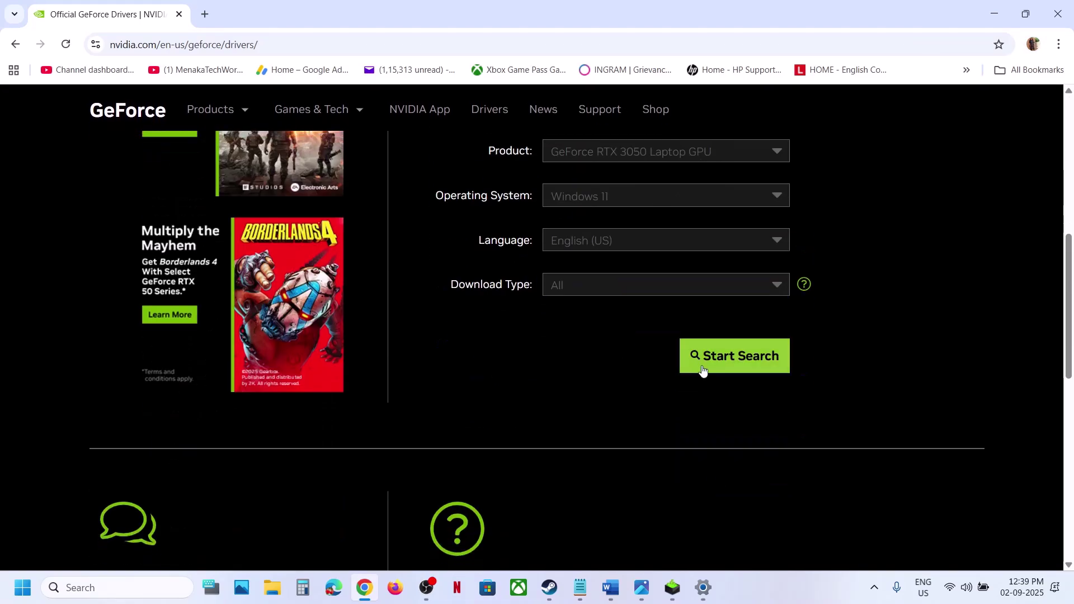
Search drivers for the RTX 3050 Laptop GPU and download Game Ready Driver 581.15
{"action": "left_click", "coordinate": [702, 364]}
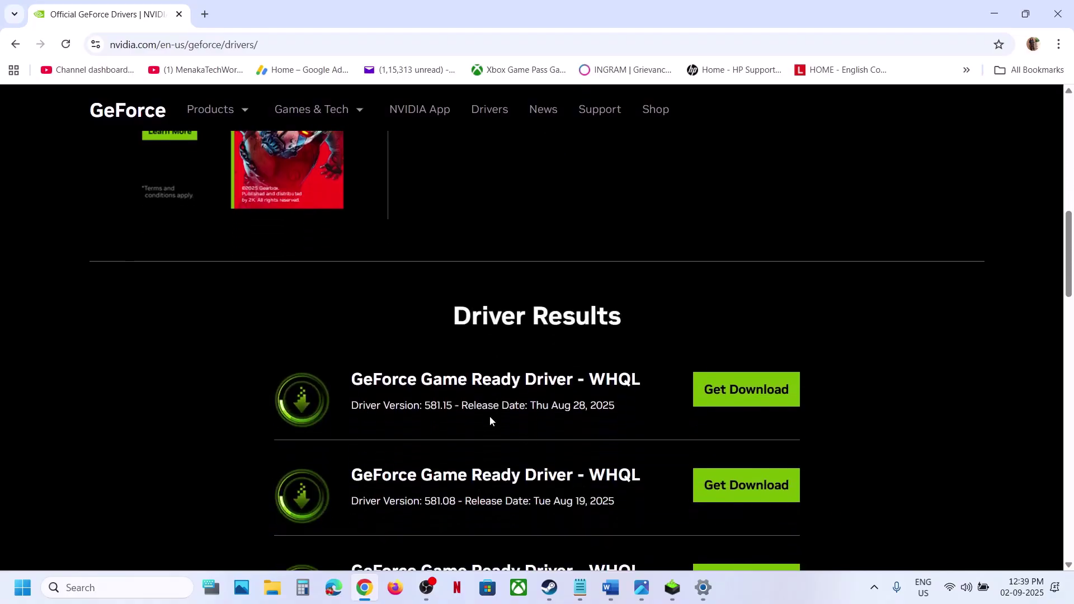
{"action": "scroll", "coordinate": [490, 420], "scroll_direction": "down", "scroll_amount": 2}
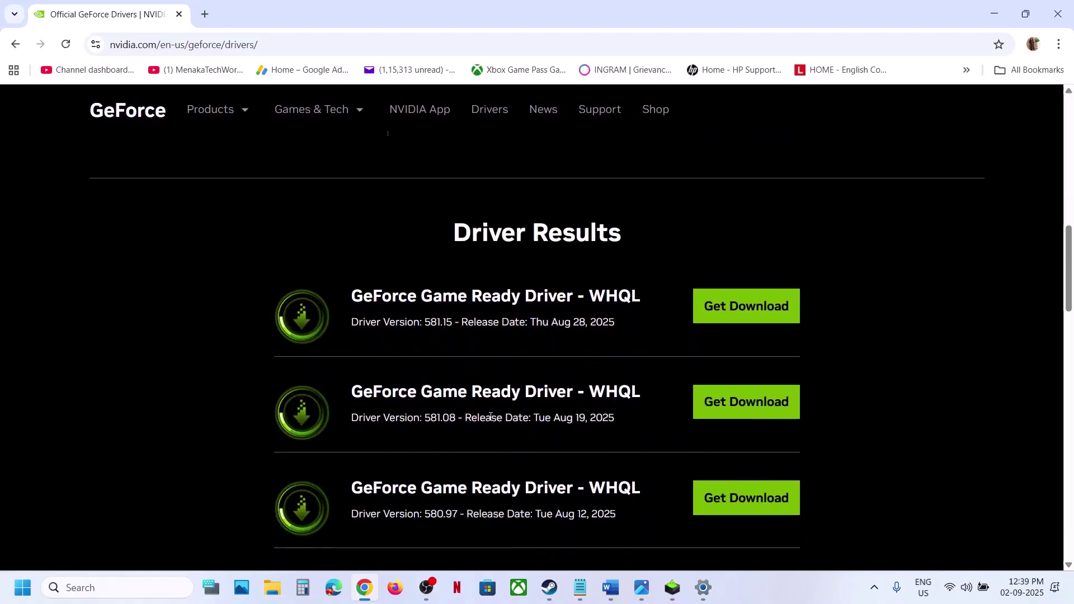
{"action": "left_click", "coordinate": [757, 307]}
{"action": "left_click", "coordinate": [911, 284]}
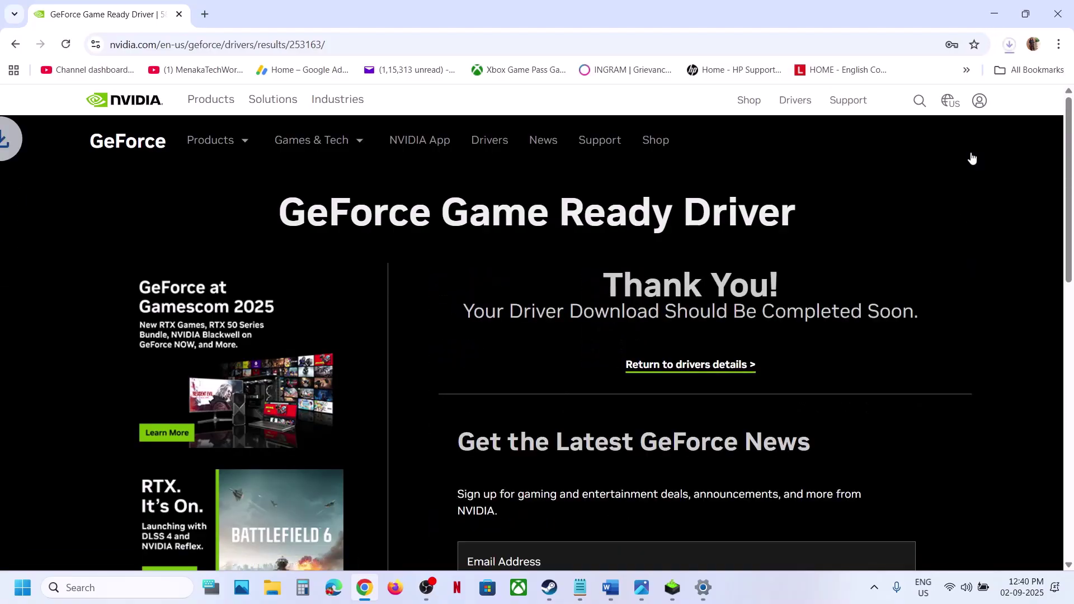
{"action": "mouse_move", "coordinate": [681, 600]}
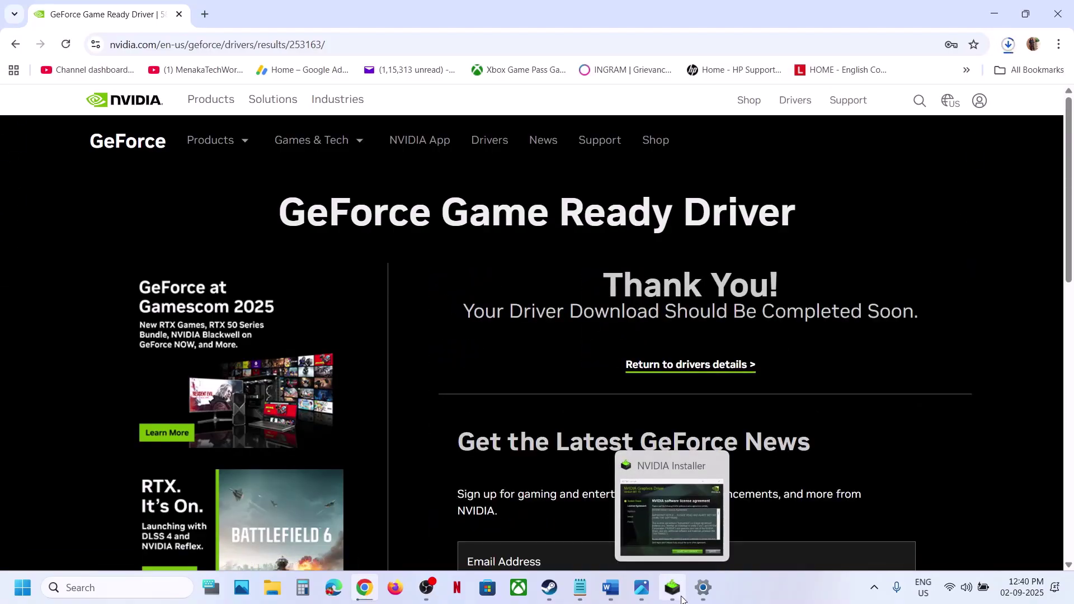
Accept the NVIDIA license and choose a custom installation with clean install
{"action": "left_click", "coordinate": [673, 588]}
{"action": "left_click", "coordinate": [619, 428]}
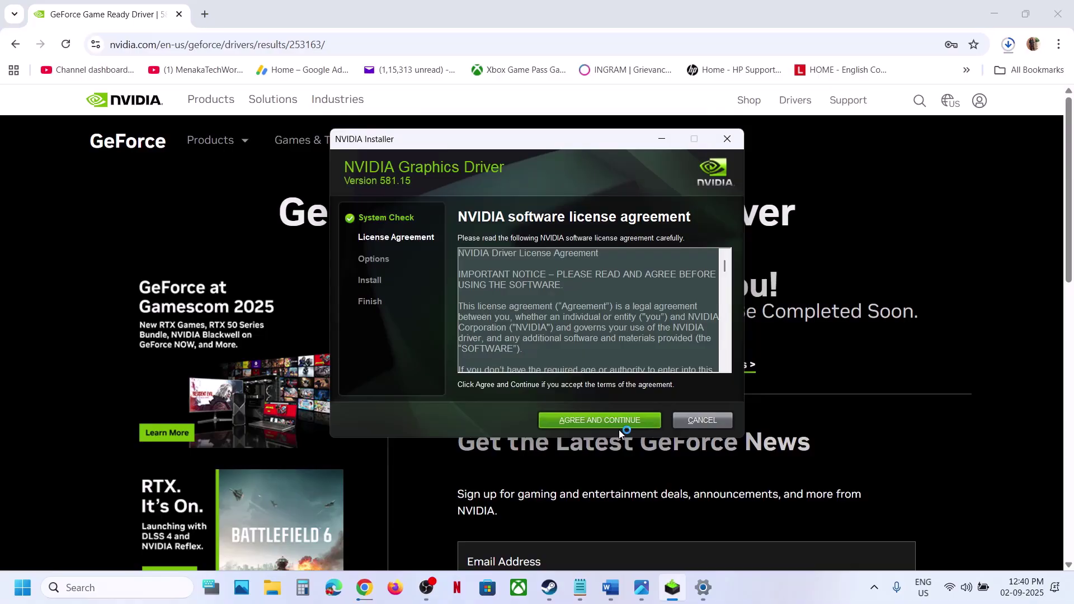
{"action": "left_click", "coordinate": [463, 296]}
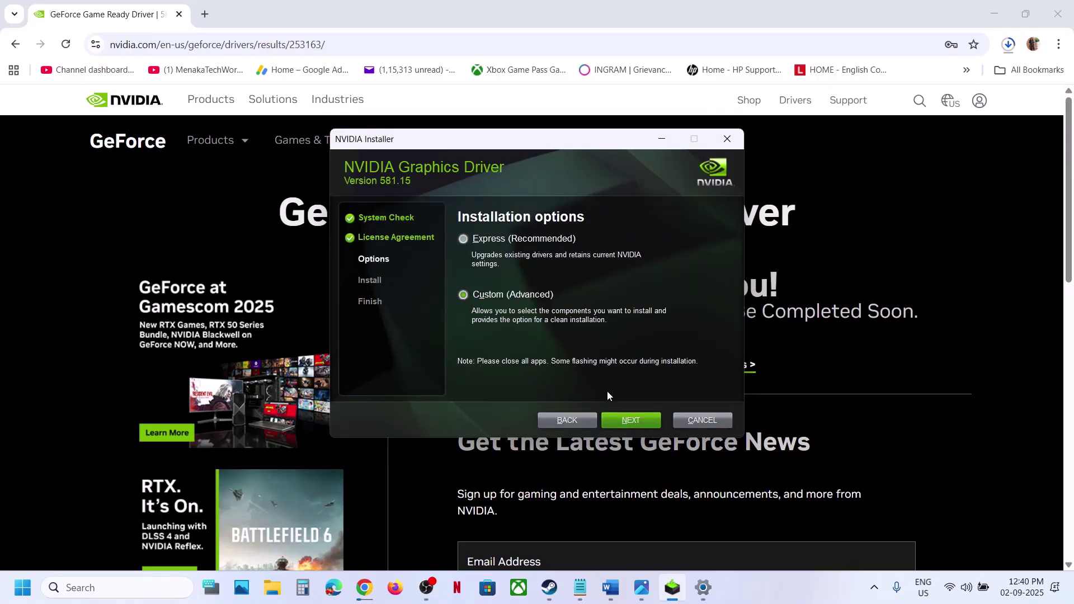
{"action": "left_click", "coordinate": [623, 422]}
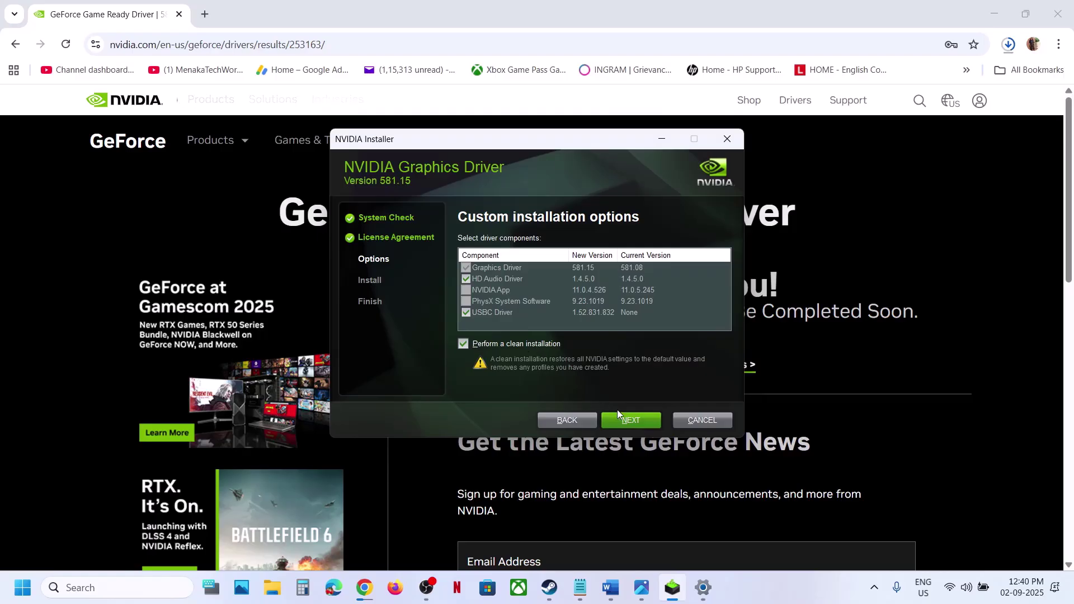
Return to the browser, check the power options, and switch back to Steam
{"action": "left_click", "coordinate": [419, 531]}
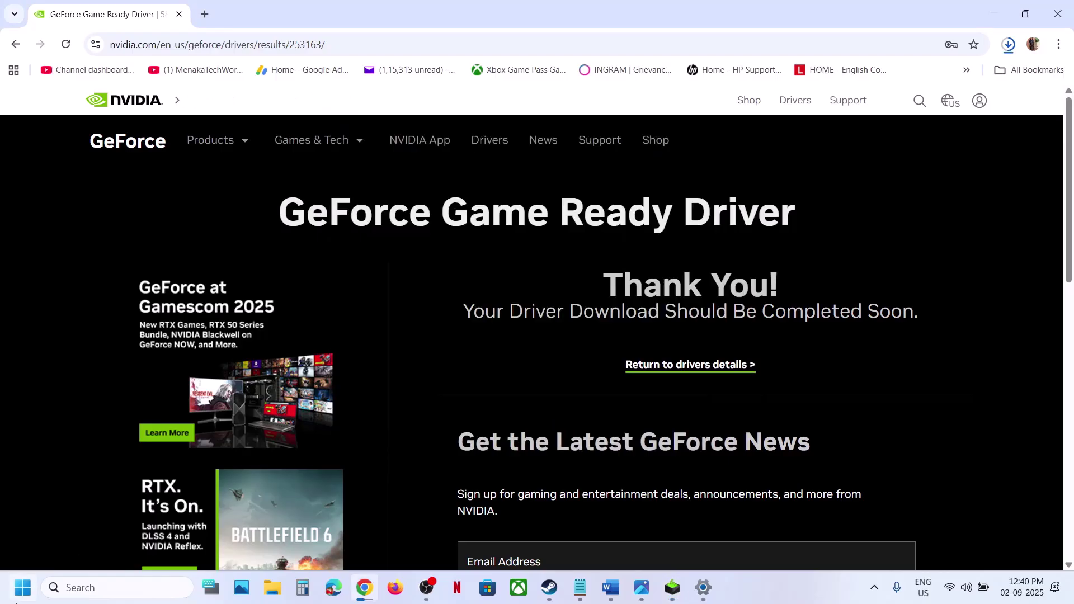
{"action": "key", "text": "super"}
{"action": "left_click", "coordinate": [406, 538]}
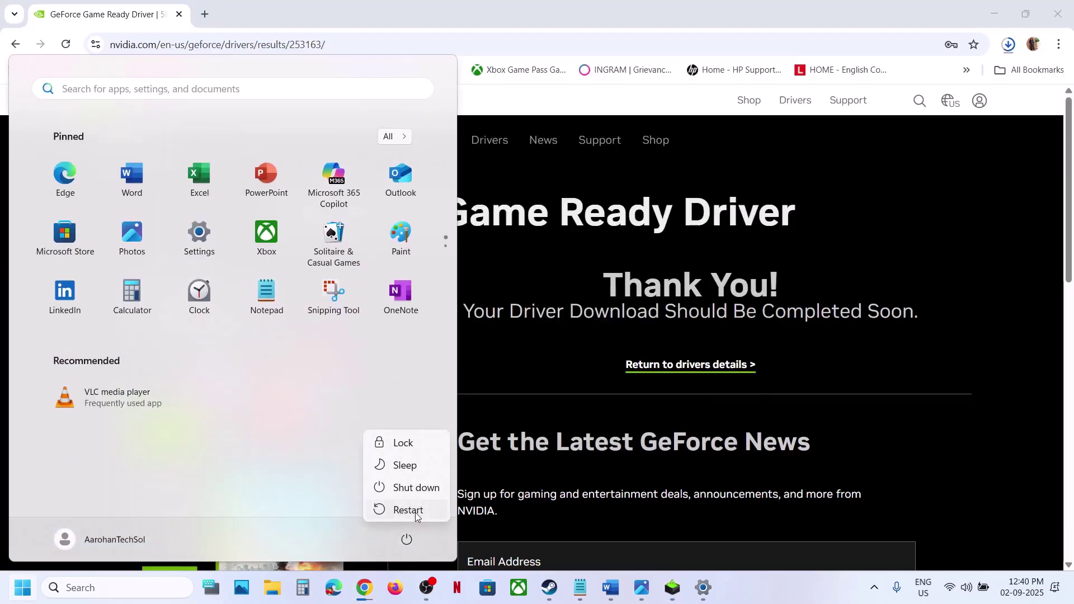
{"action": "left_click", "coordinate": [558, 587]}
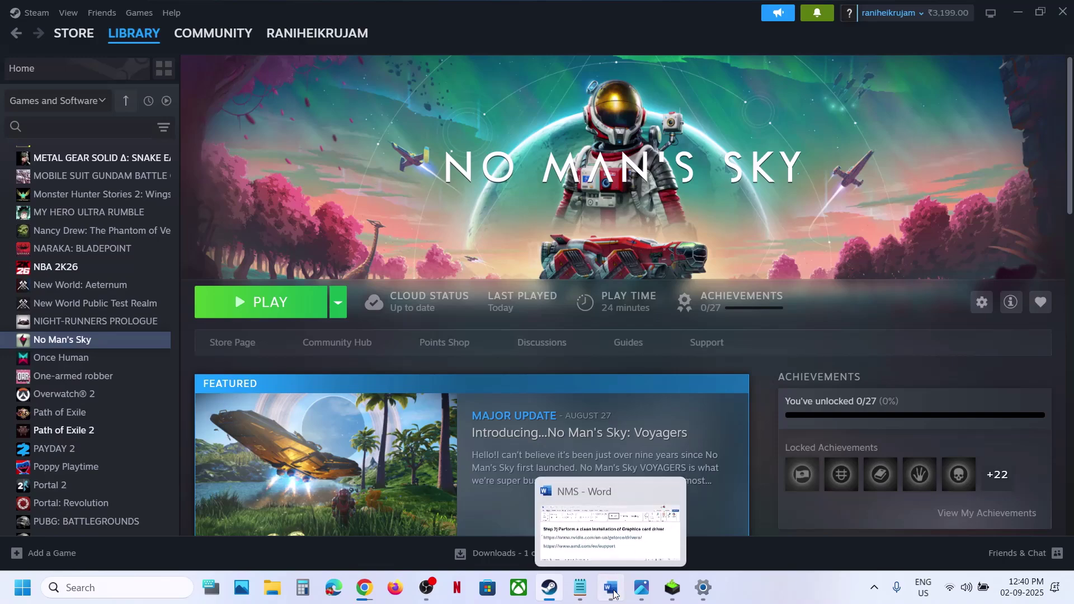
Scroll the NMS notes to Step 3 and highlight the new name vulkan-1.dll_OFF
{"action": "left_click", "coordinate": [610, 588]}
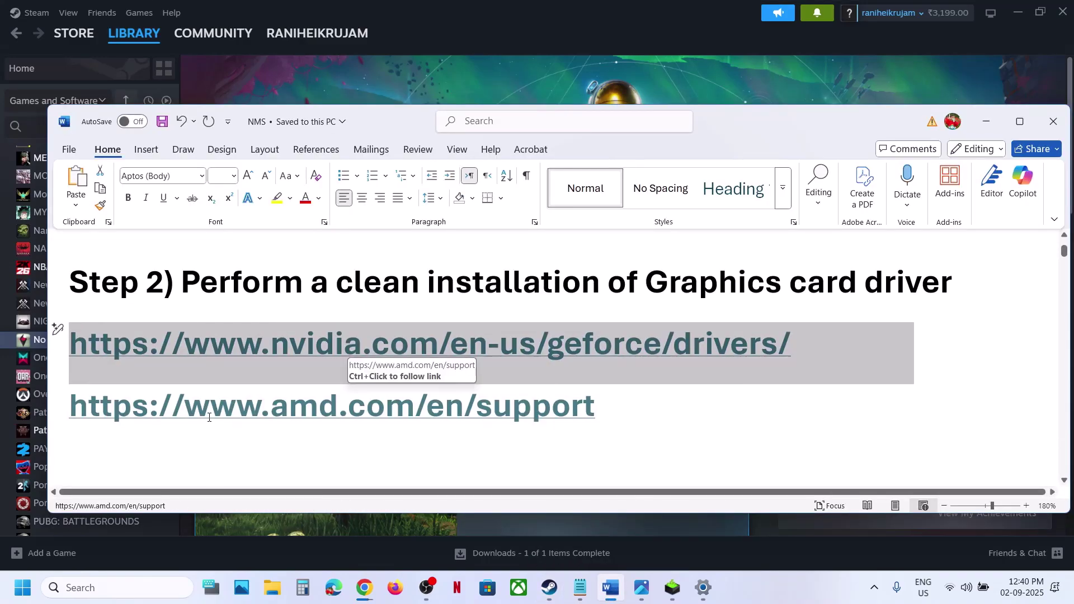
{"action": "left_click_drag", "start_coordinate": [184, 414], "coordinate": [512, 390]}
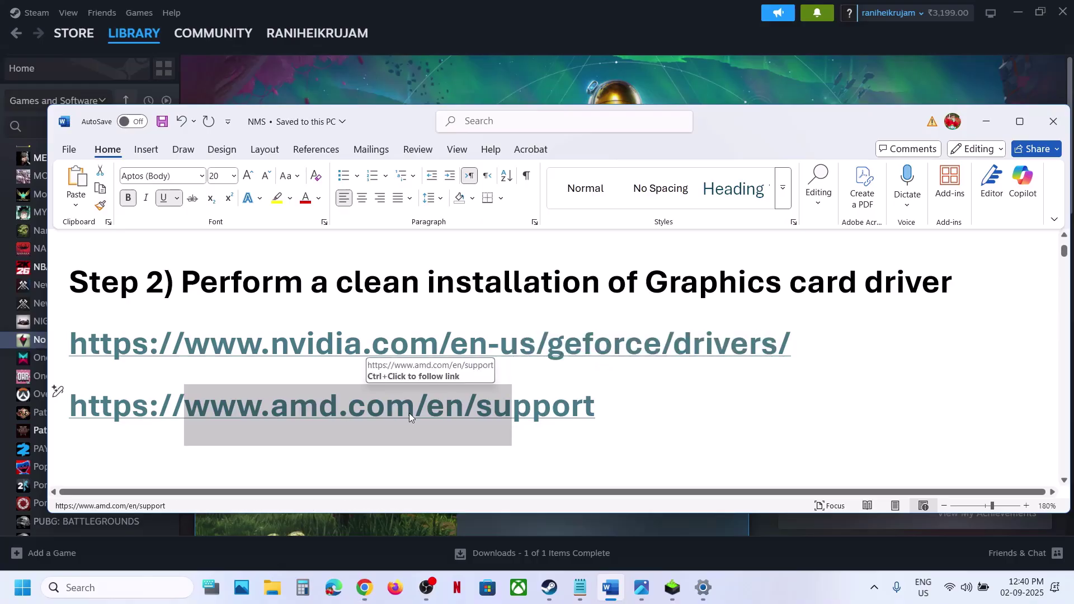
{"action": "scroll", "coordinate": [409, 412], "scroll_direction": "down", "scroll_amount": 1}
{"action": "scroll", "coordinate": [410, 413], "scroll_direction": "down", "scroll_amount": 4}
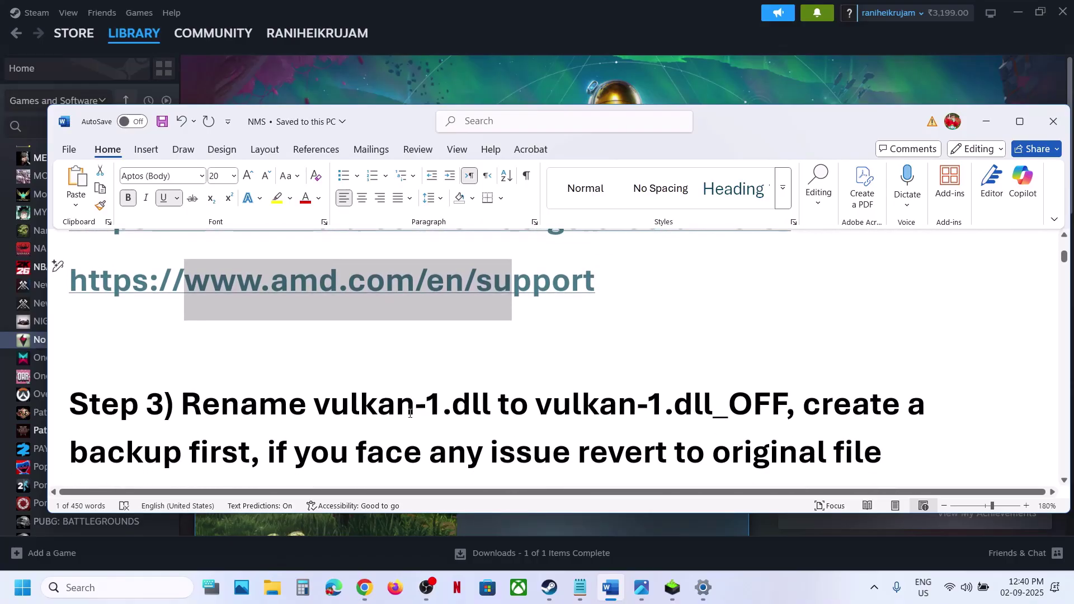
{"action": "left_click_drag", "start_coordinate": [319, 379], "coordinate": [784, 367]}
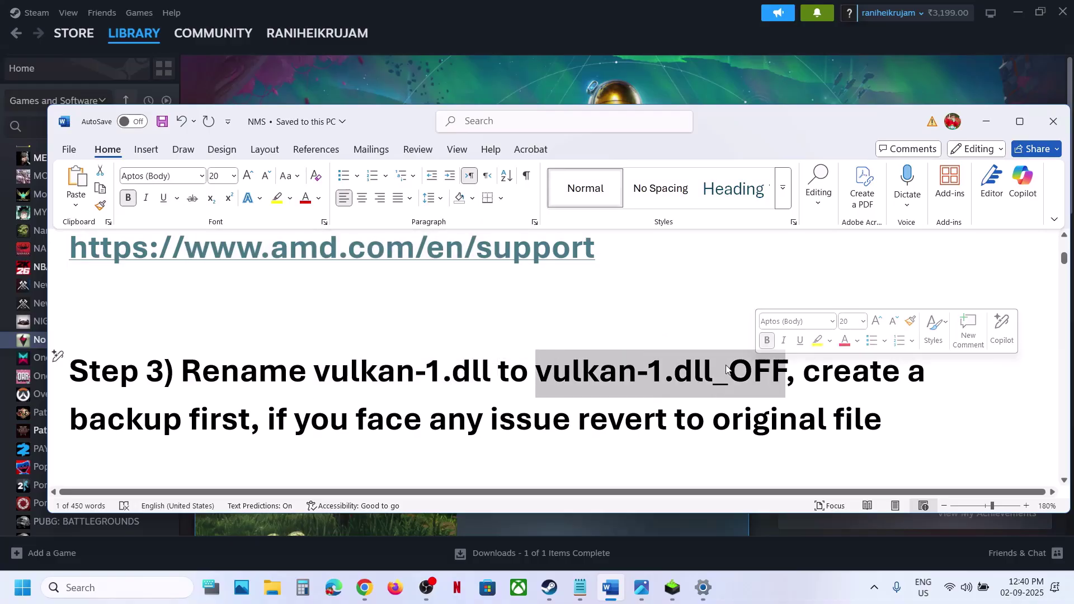
Browse No Man's Sky's local files from Steam and open the Binaries folder
{"action": "left_click", "coordinate": [276, 85]}
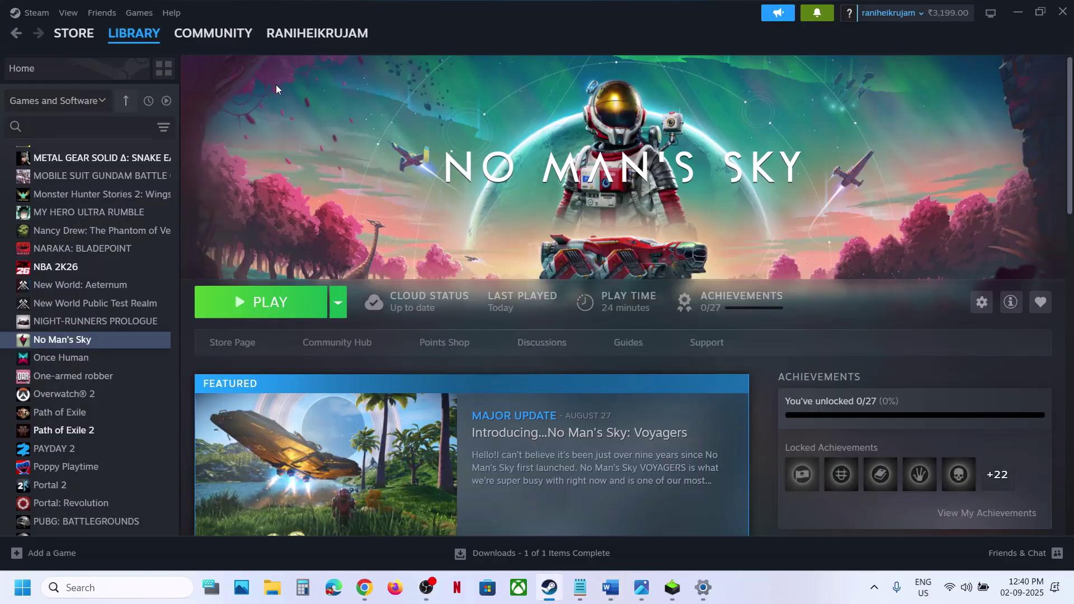
{"action": "right_click", "coordinate": [84, 342]}
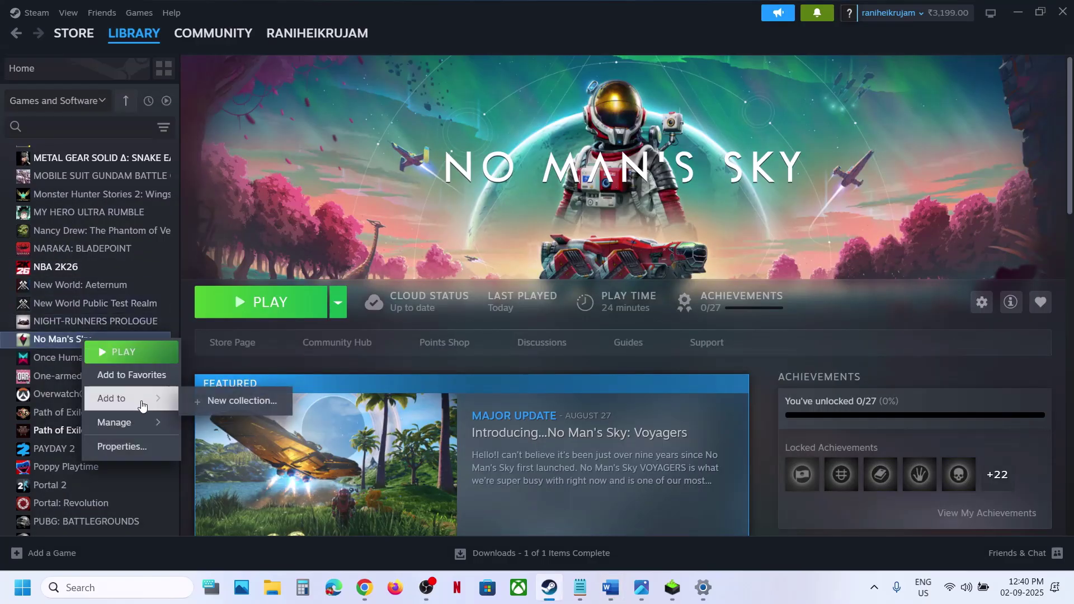
{"action": "mouse_move", "coordinate": [125, 423]}
{"action": "left_click", "coordinate": [246, 447]}
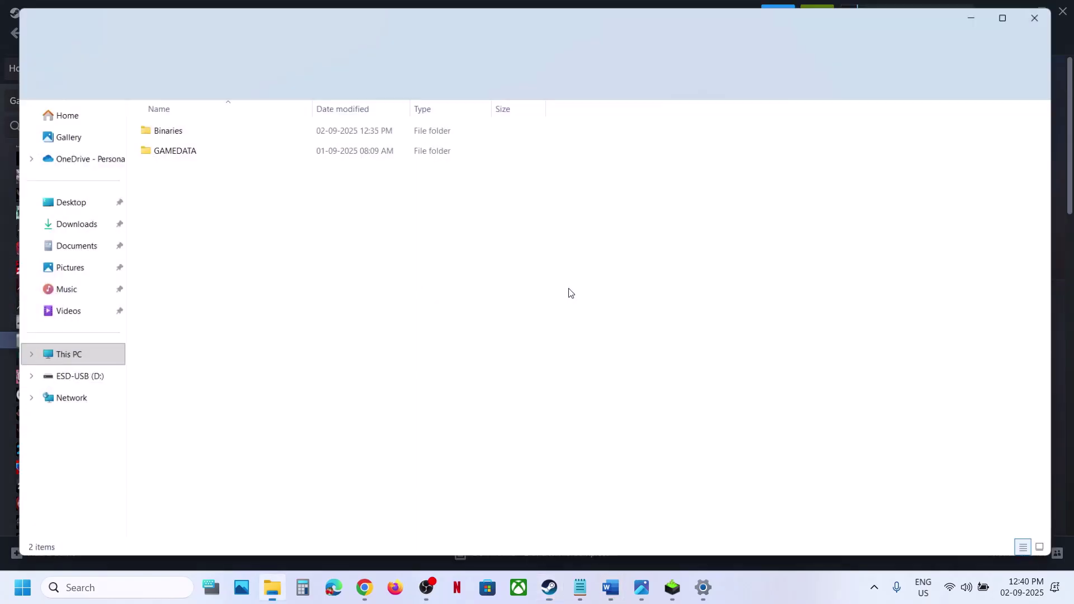
{"action": "double_click", "coordinate": [157, 132]}
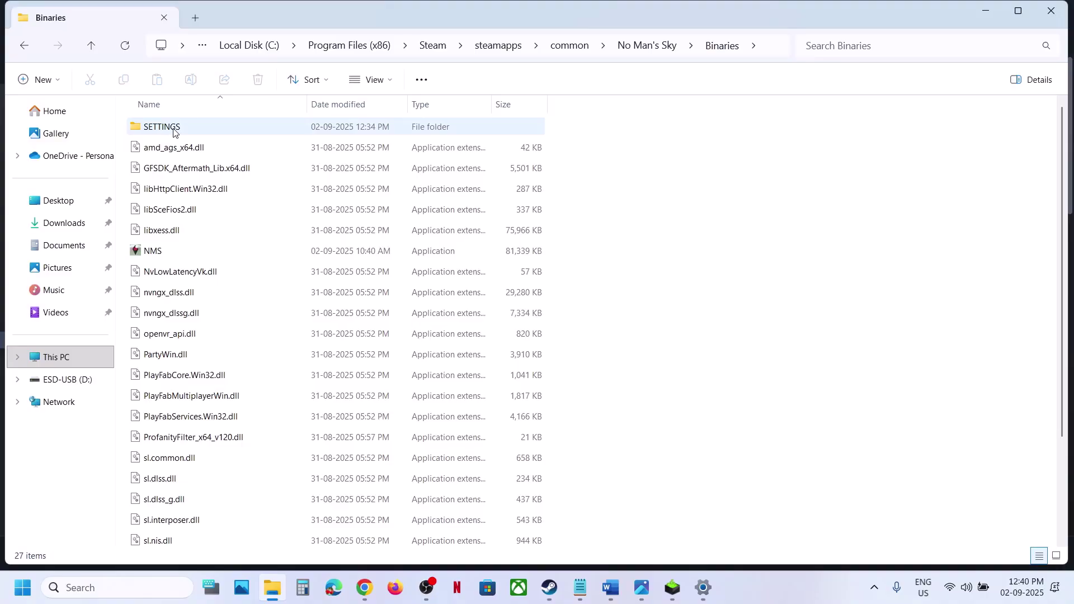
{"action": "scroll", "coordinate": [250, 450], "scroll_direction": "down", "scroll_amount": 2}
{"action": "scroll", "coordinate": [250, 450], "scroll_direction": "down", "scroll_amount": 1}
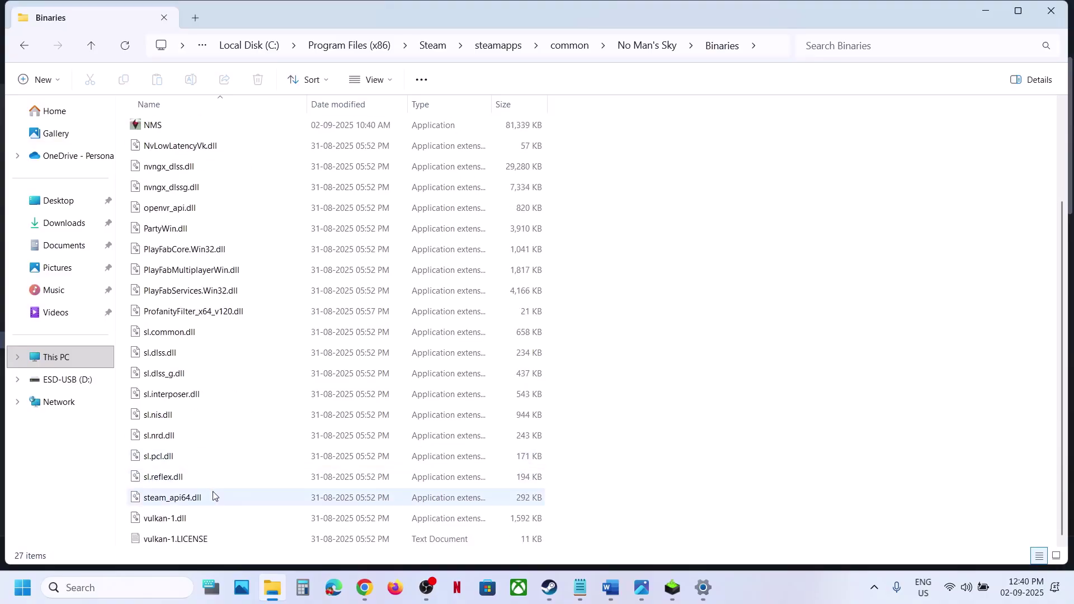
Rename vulkan-1.dll to vulkan-1.dll_OFF, then return to Steam
{"action": "left_click", "coordinate": [182, 518]}
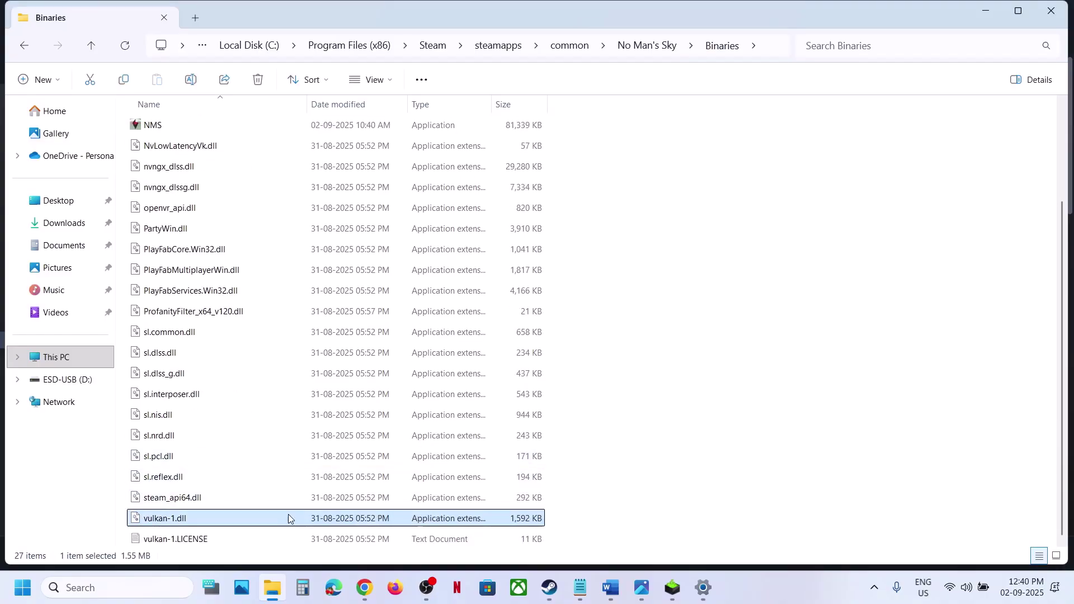
{"action": "right_click", "coordinate": [193, 521]}
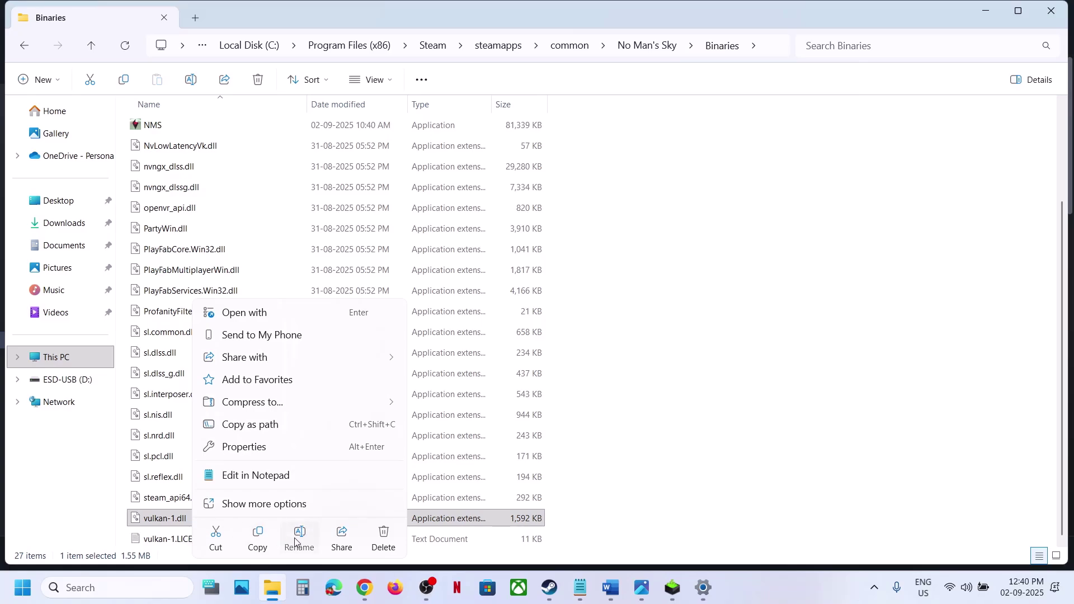
{"action": "key", "text": "Escape"}
{"action": "left_click", "coordinate": [297, 540]}
{"action": "left_click", "coordinate": [185, 521]}
{"action": "right_click", "coordinate": [185, 520]}
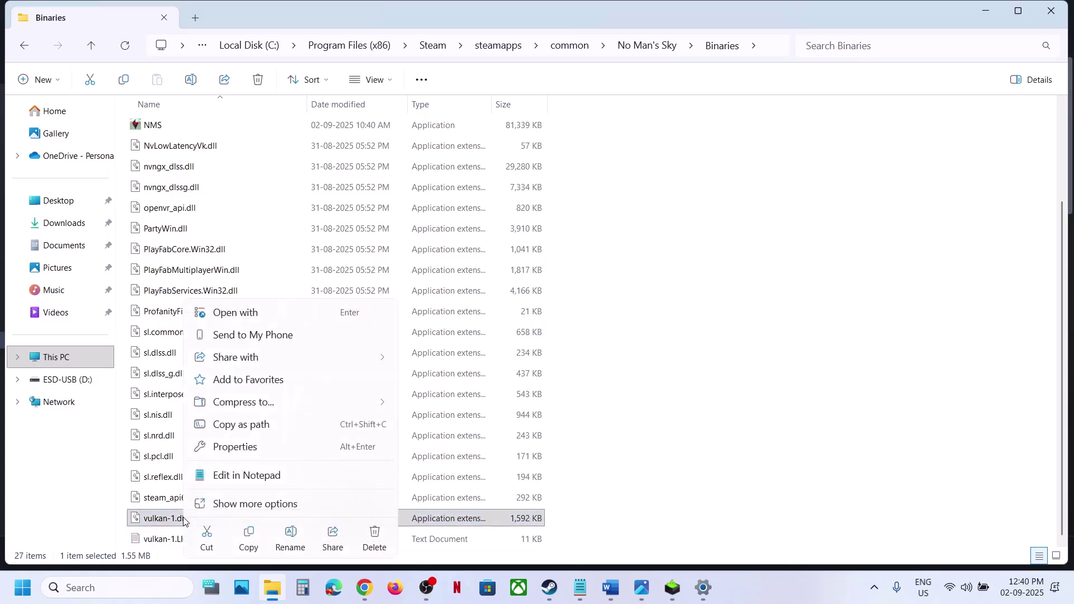
{"action": "left_click", "coordinate": [294, 533]}
{"action": "left_click", "coordinate": [188, 518]}
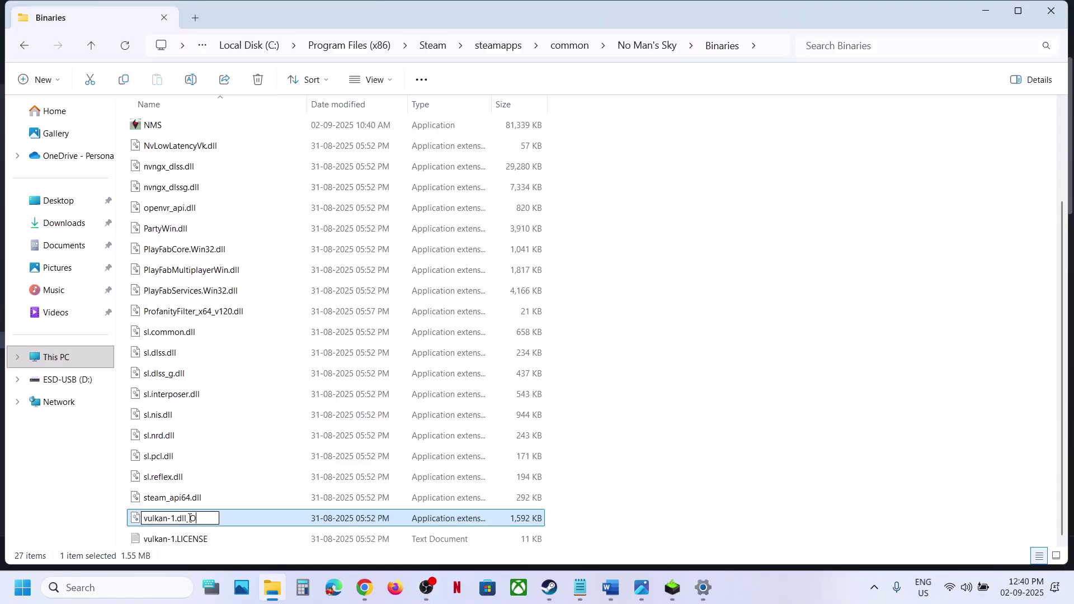
{"action": "type", "text": "_OFF"}
{"action": "left_click", "coordinate": [630, 511]}
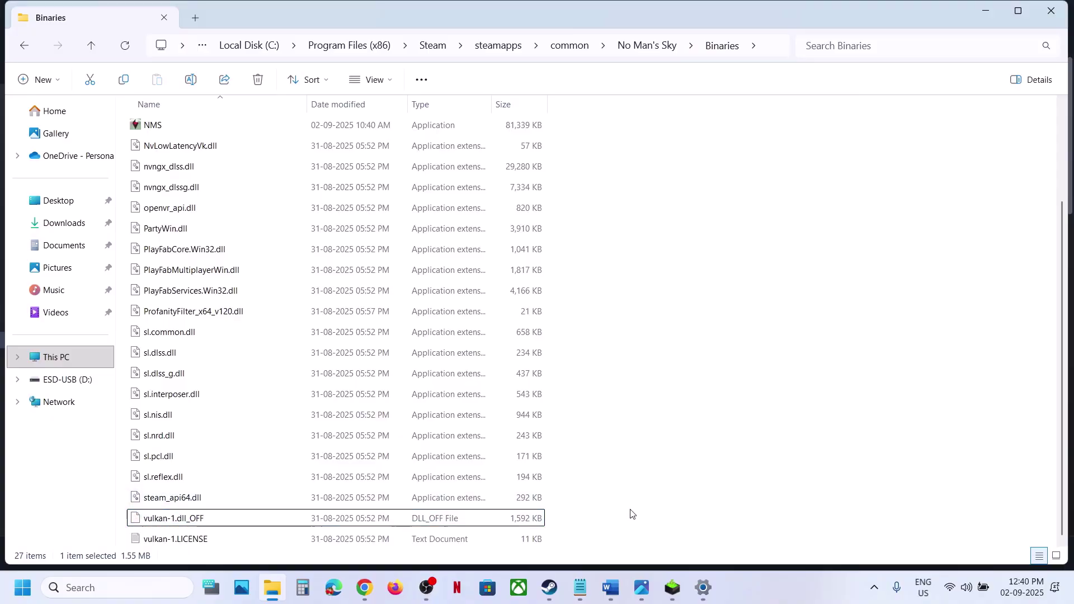
{"action": "left_click", "coordinate": [549, 587]}
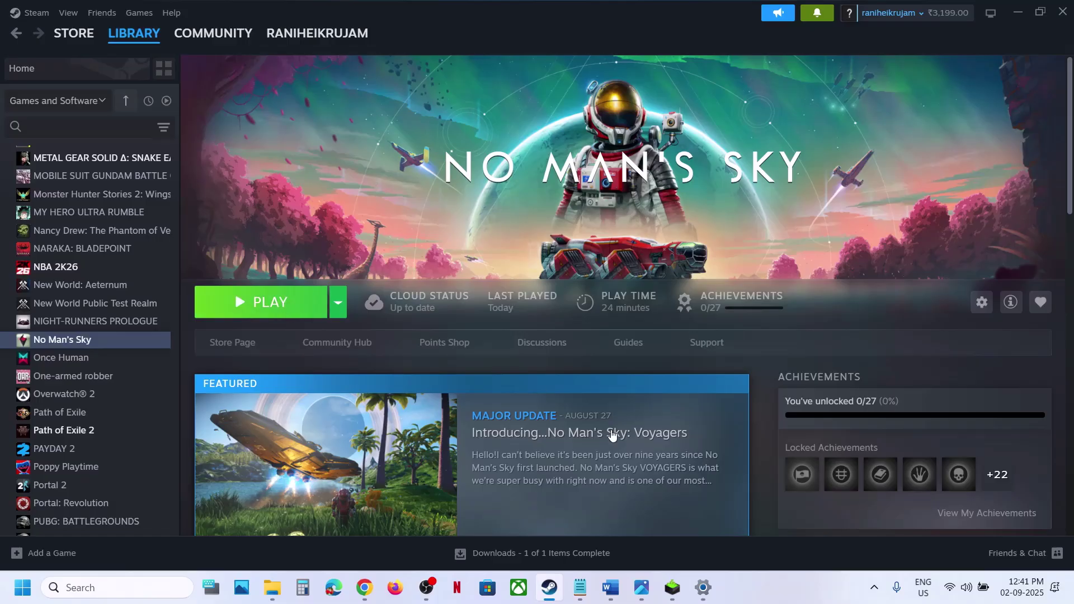
Scroll the NMS notes past Step 3 to Step 4 listing FPS Monitor, Medal and OBS
{"action": "left_click", "coordinate": [615, 596]}
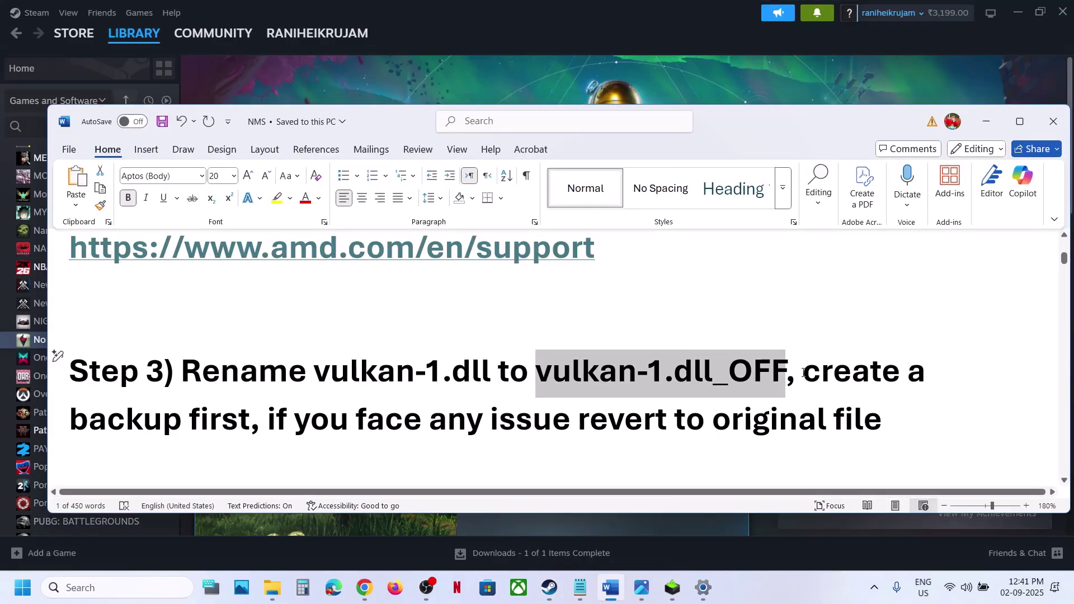
{"action": "left_click_drag", "start_coordinate": [804, 372], "coordinate": [832, 421]}
{"action": "left_click", "coordinate": [308, 442]}
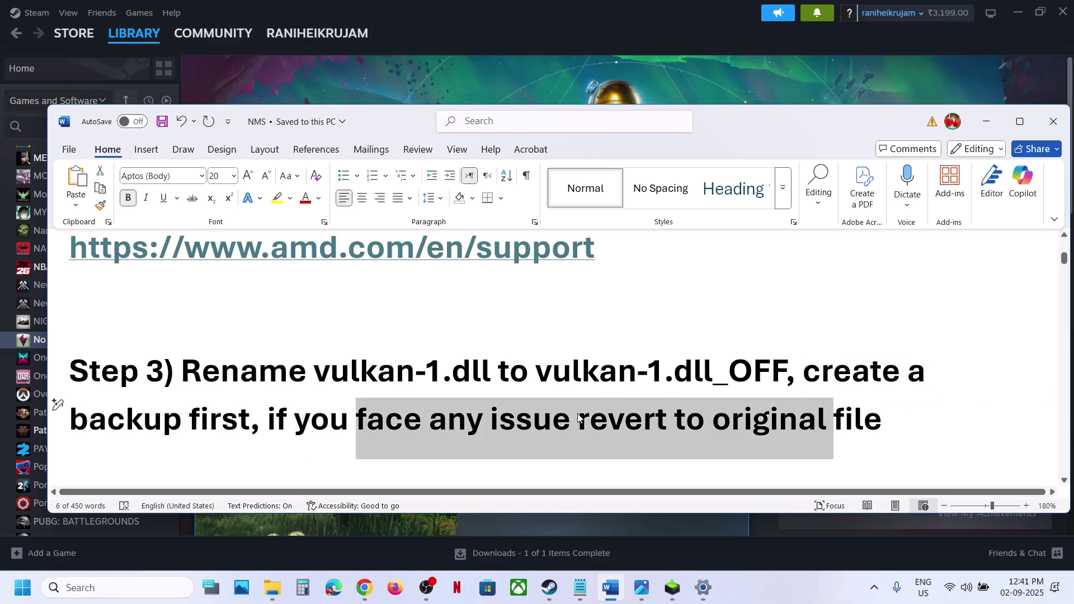
{"action": "left_click", "coordinate": [262, 417]}
{"action": "scroll", "coordinate": [262, 418], "scroll_direction": "down", "scroll_amount": 3}
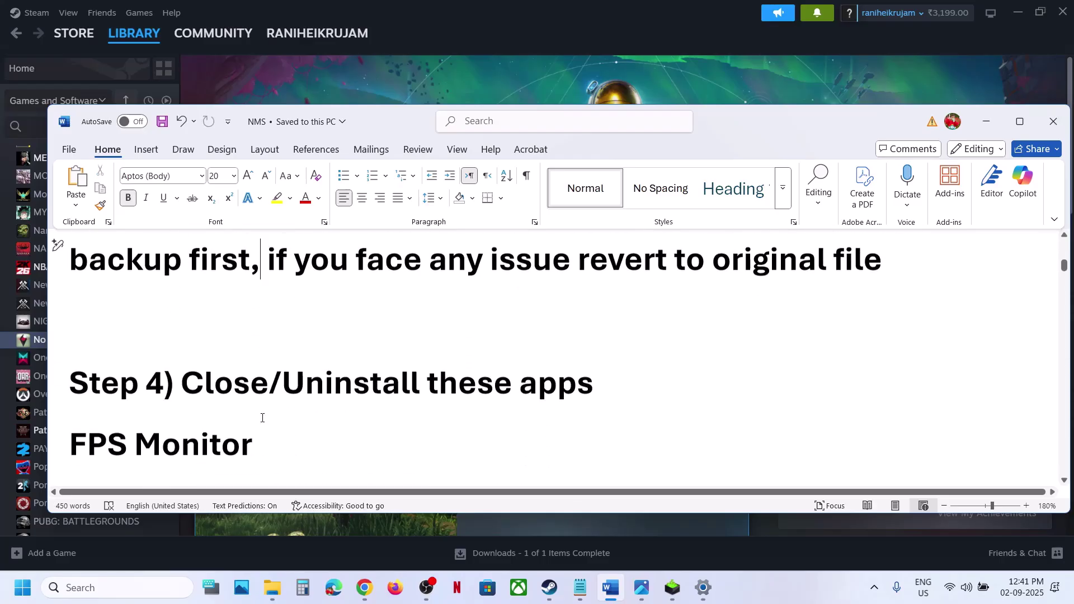
{"action": "scroll", "coordinate": [262, 417], "scroll_direction": "down", "scroll_amount": 2}
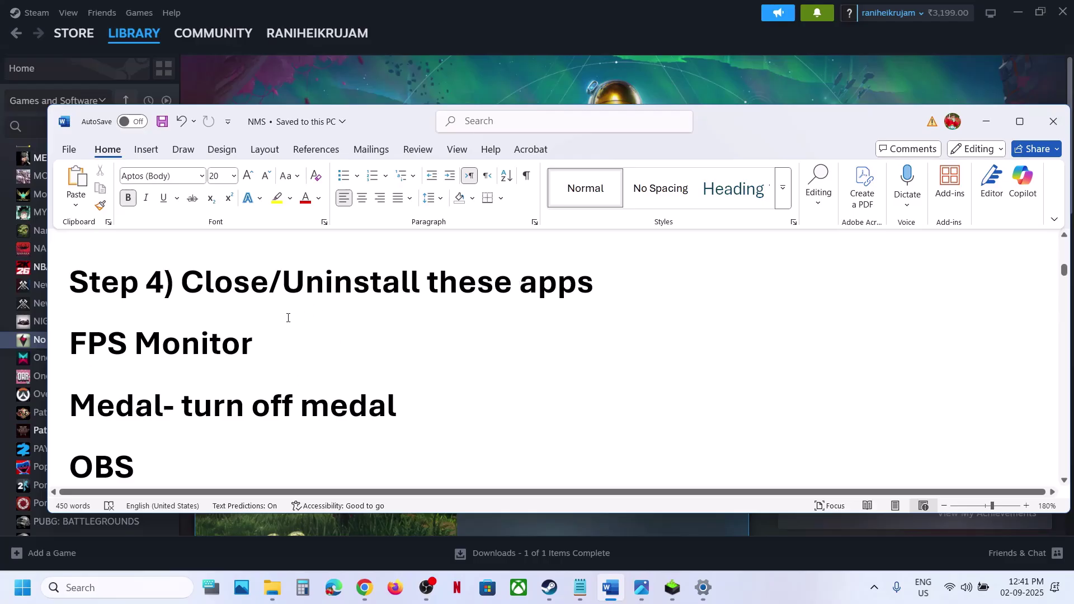
{"action": "left_click", "coordinate": [273, 587]}
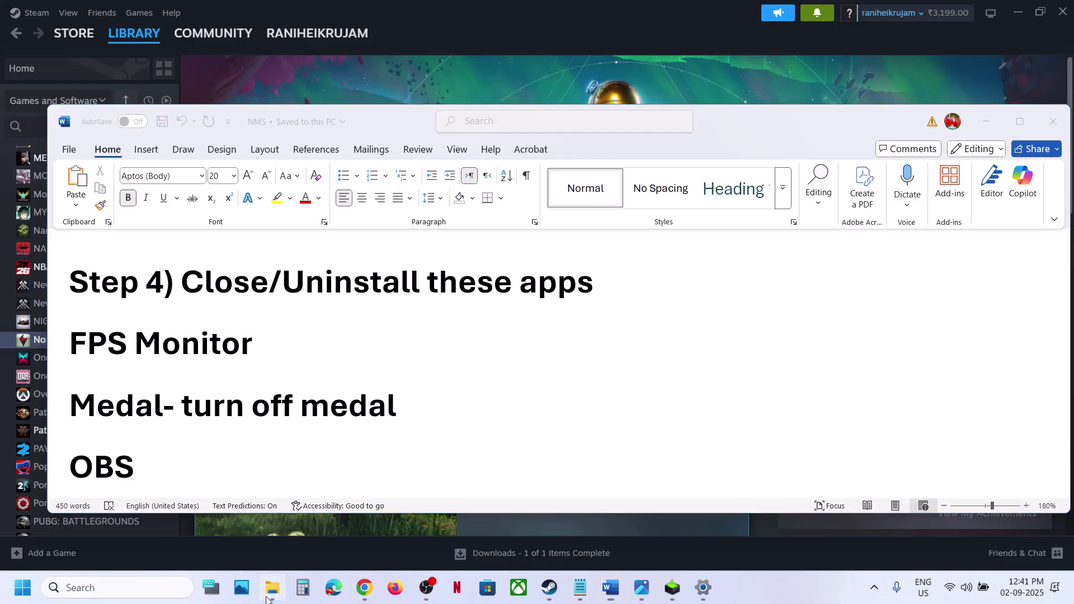
Restore the file's name from vulkan-1.dll_OFF back to vulkan-1.dll, confirming the extension change
{"action": "left_click", "coordinate": [188, 519]}
{"action": "right_click", "coordinate": [188, 519]}
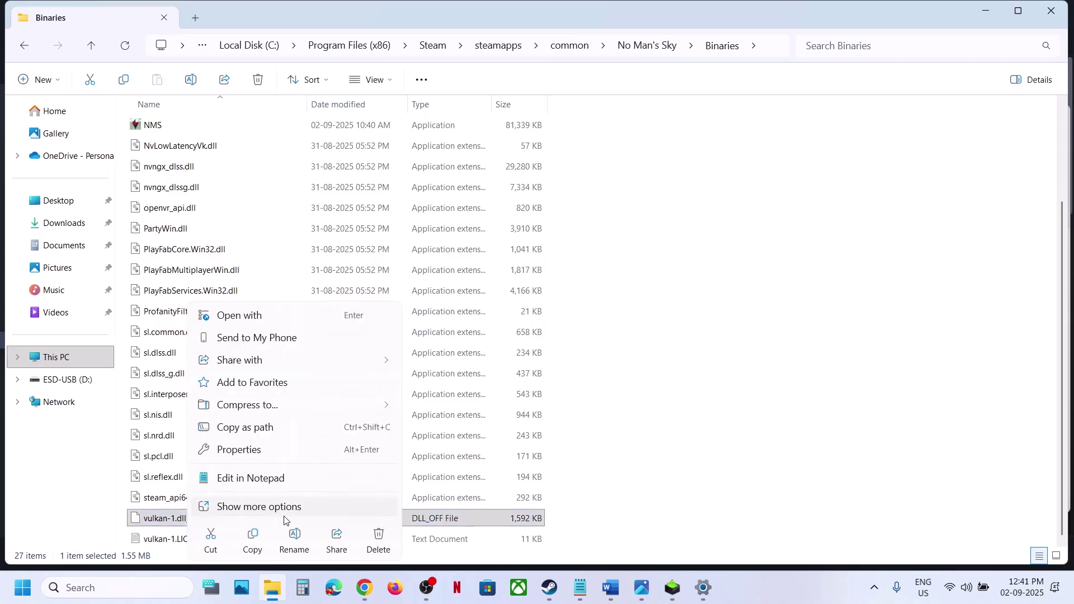
{"action": "left_click", "coordinate": [295, 540]}
{"action": "left_click", "coordinate": [214, 519]}
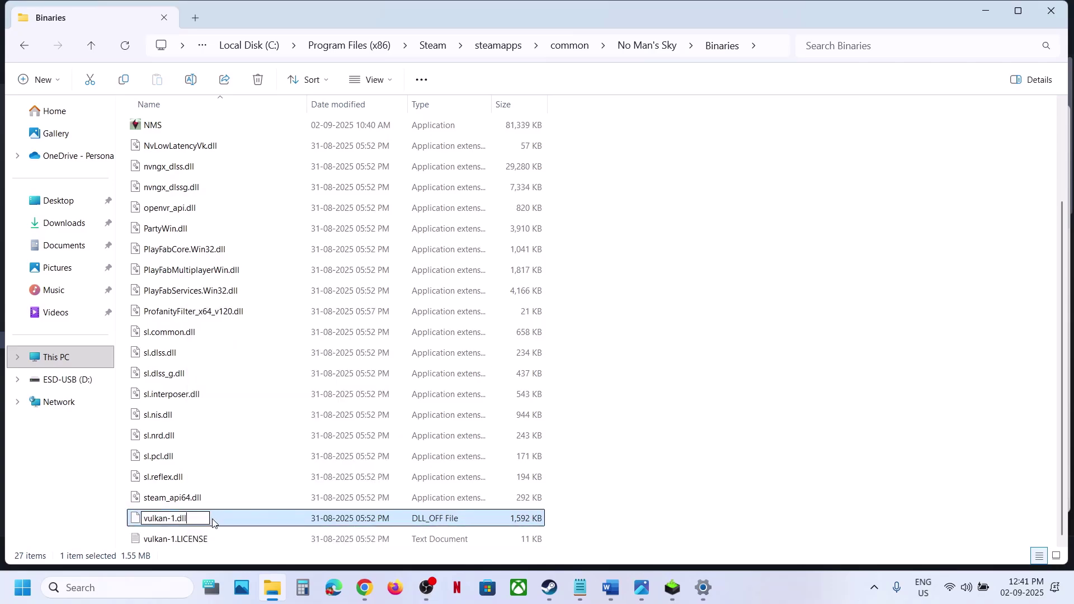
{"action": "key", "text": "BackSpace"}
{"action": "left_click", "coordinate": [868, 410]}
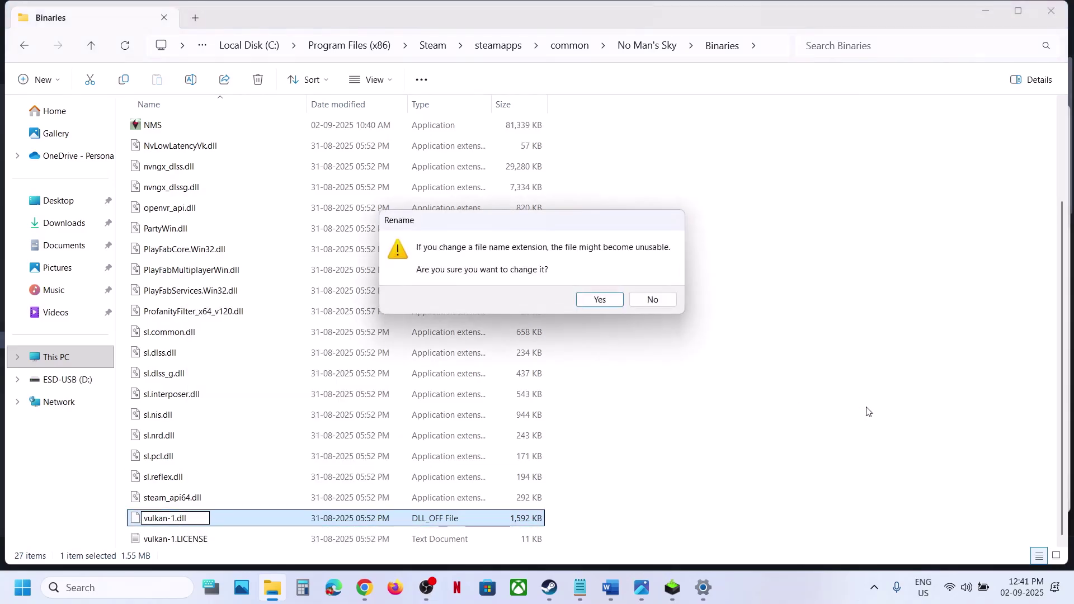
{"action": "left_click", "coordinate": [588, 301]}
Copy vulkan-1.dll as a backup, rename it vulkan-1.dll_OFF, and highlight FPS Monitor in the notes
{"action": "right_click", "coordinate": [175, 520]}
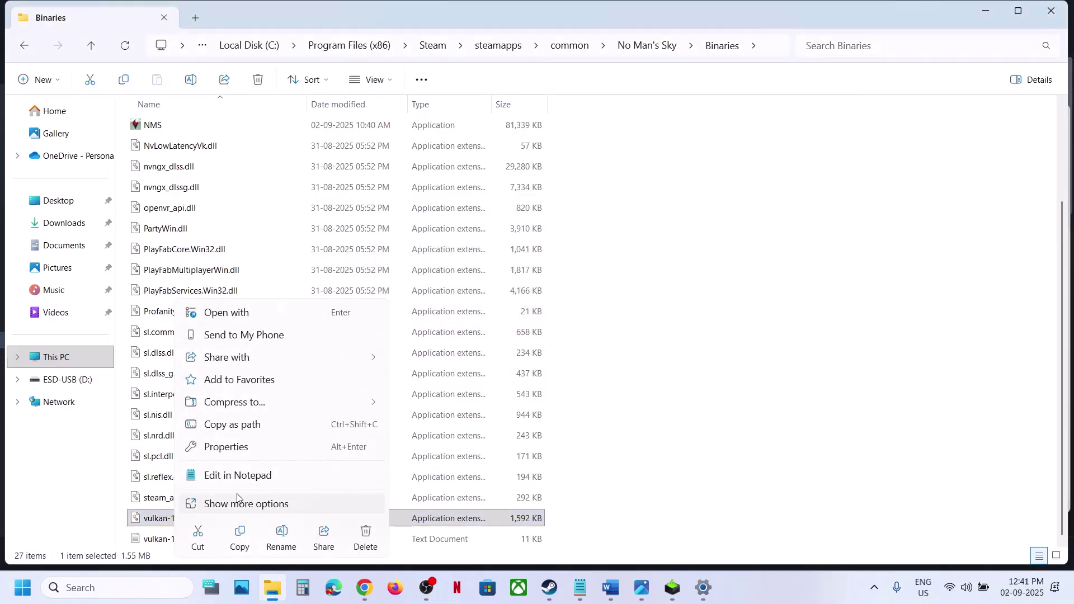
{"action": "left_click", "coordinate": [242, 539]}
{"action": "right_click", "coordinate": [164, 519]}
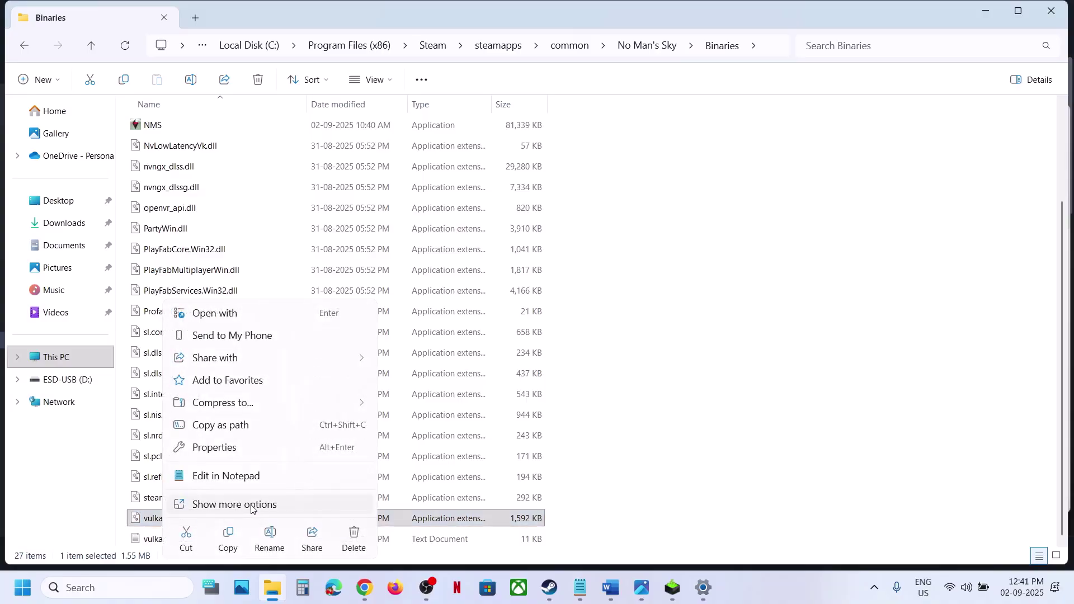
{"action": "left_click", "coordinate": [270, 538]}
{"action": "left_click", "coordinate": [191, 519]}
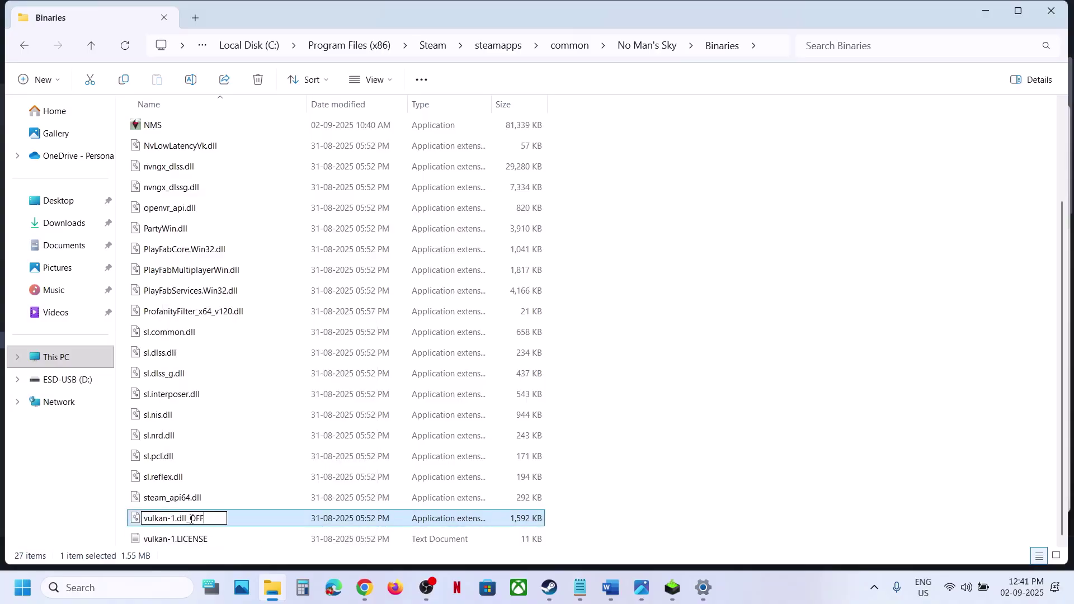
{"action": "key", "text": "Return"}
{"action": "key", "text": "alt+Tab"}
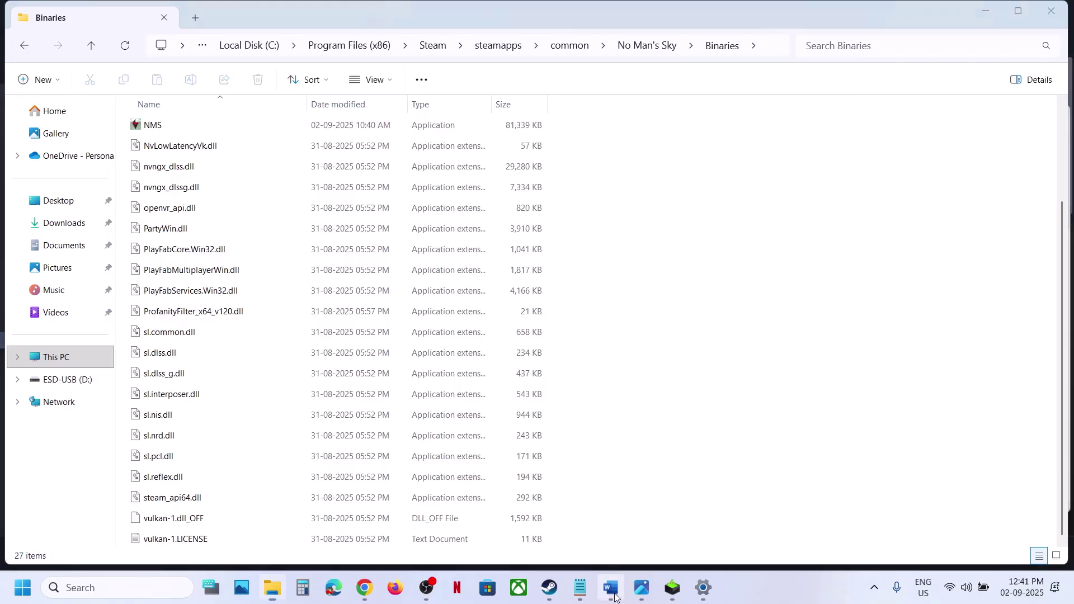
{"action": "left_click_drag", "start_coordinate": [90, 341], "coordinate": [274, 336]}
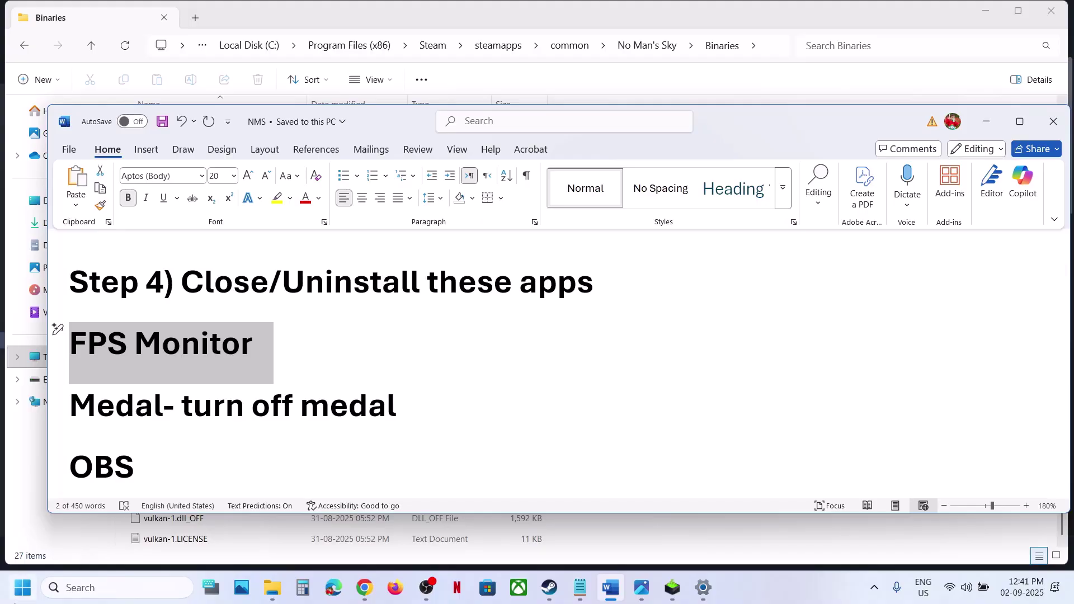
Search Windows Settings' installed apps for fps, confirming FPS Monitor isn't installed
{"action": "left_click", "coordinate": [25, 591]}
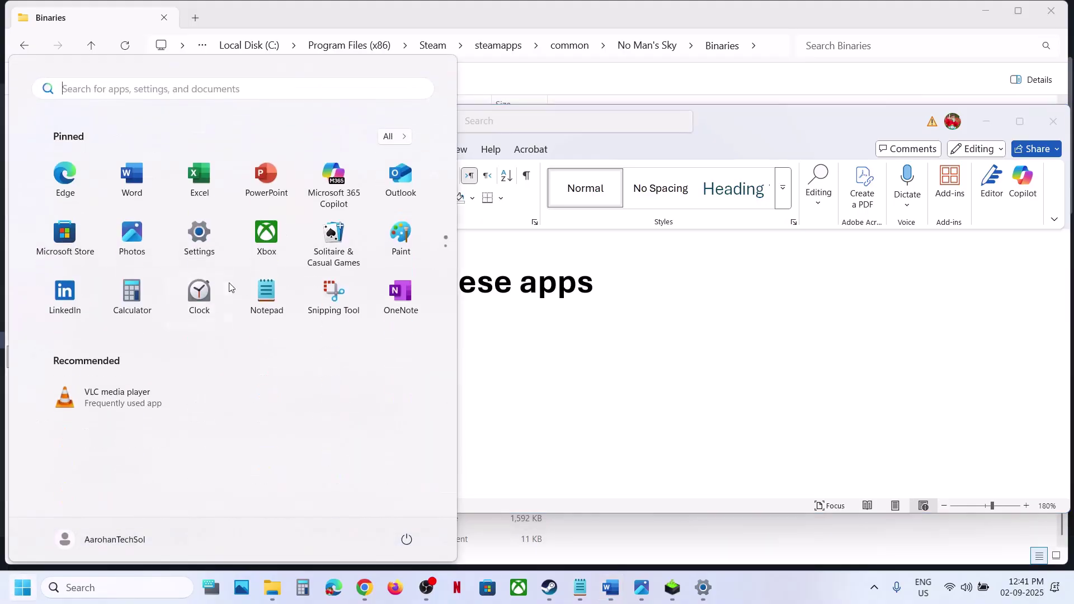
{"action": "left_click", "coordinate": [214, 244]}
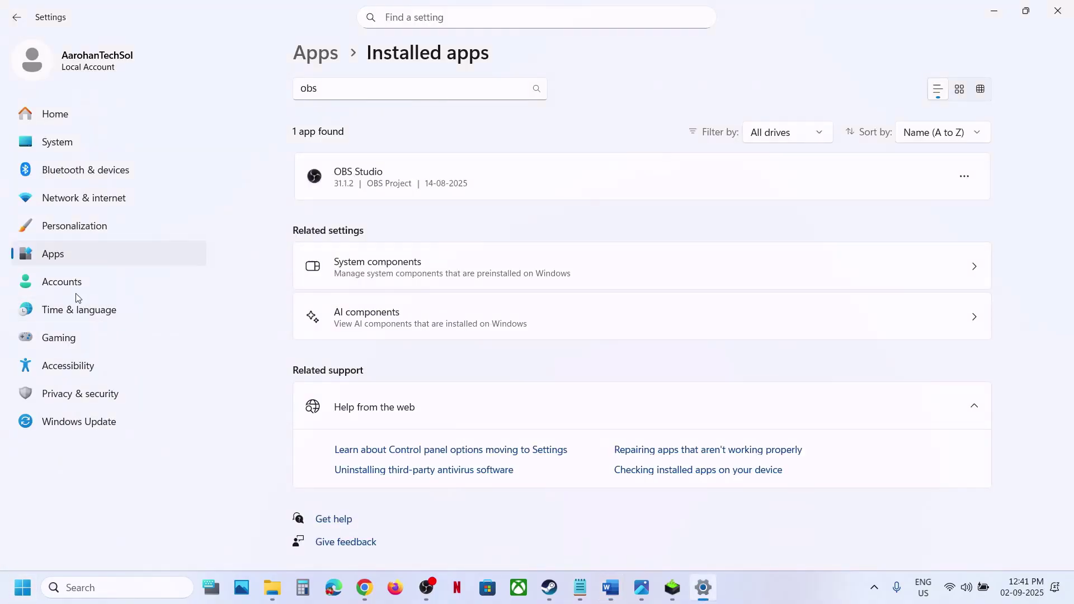
{"action": "left_click", "coordinate": [61, 262]}
{"action": "left_click", "coordinate": [367, 99]}
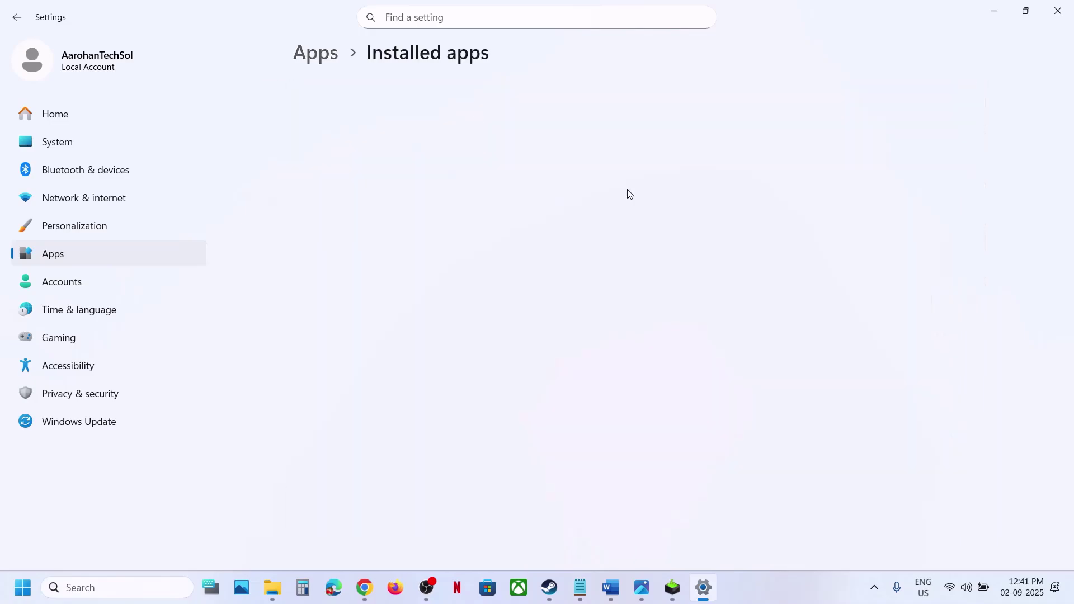
{"action": "left_click", "coordinate": [372, 89]}
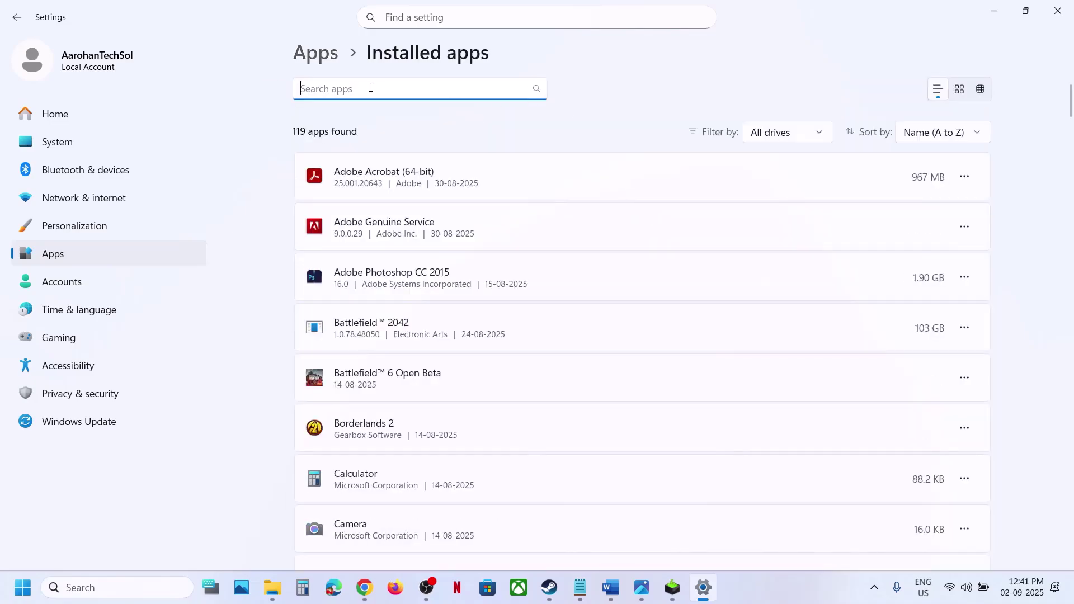
{"action": "type", "text": "fps"}
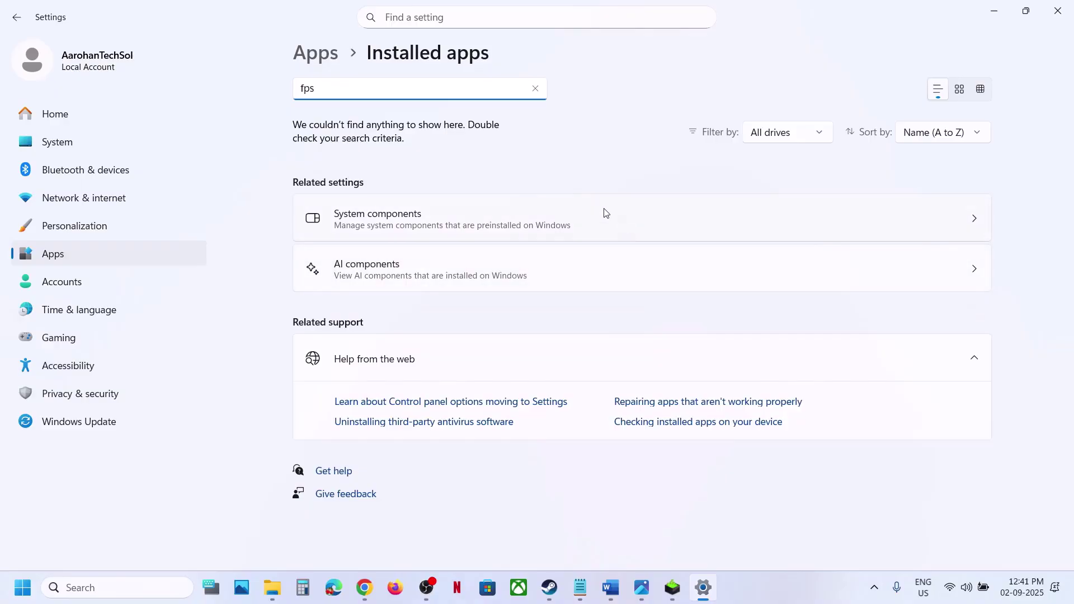
Return to the Word notes and delete the OBS line from the Step 4 app list
{"action": "left_click", "coordinate": [994, 11]}
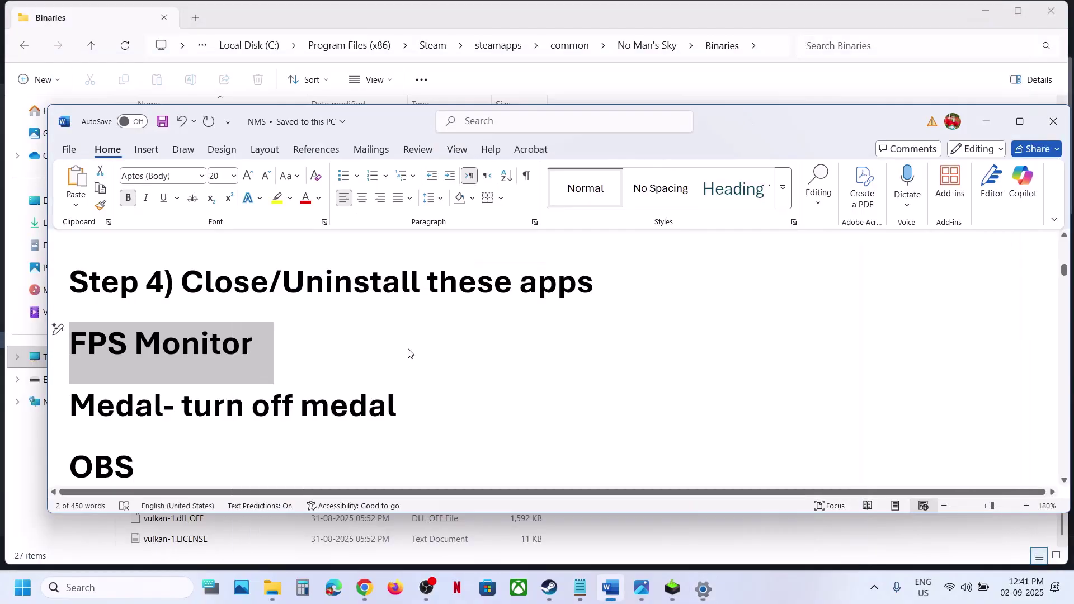
{"action": "left_click", "coordinate": [98, 410]}
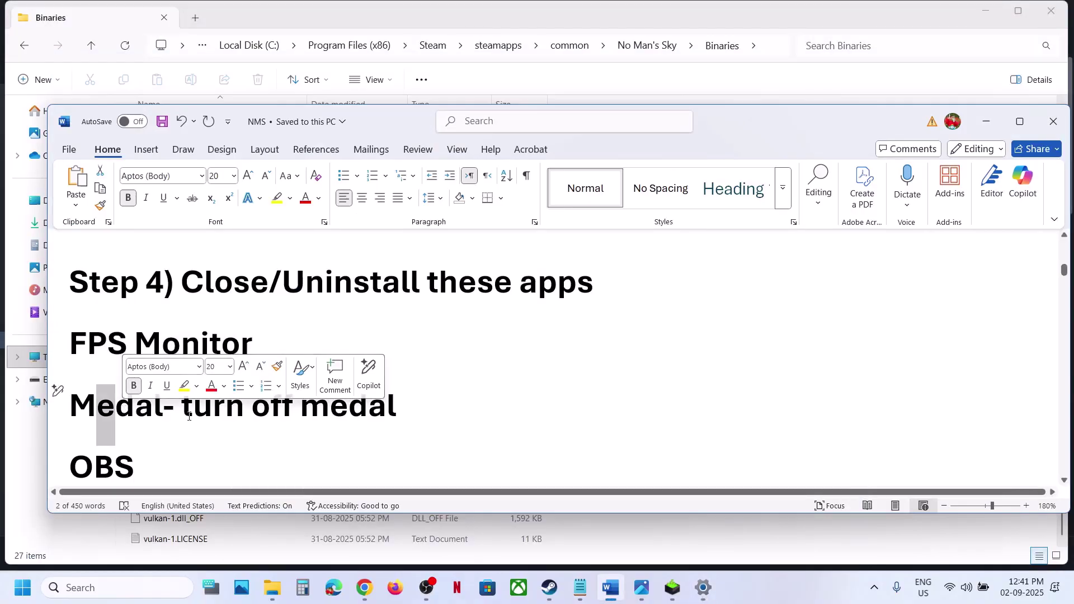
{"action": "left_click_drag", "start_coordinate": [402, 411], "coordinate": [207, 414]}
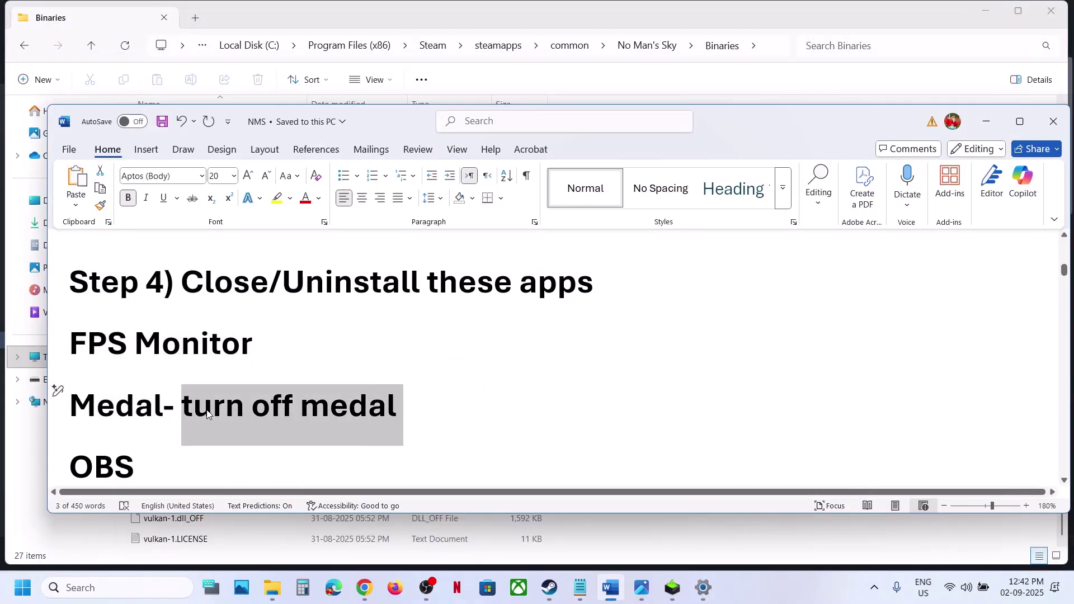
{"action": "double_click", "coordinate": [95, 400]}
{"action": "scroll", "coordinate": [151, 404], "scroll_direction": "down", "scroll_amount": 1}
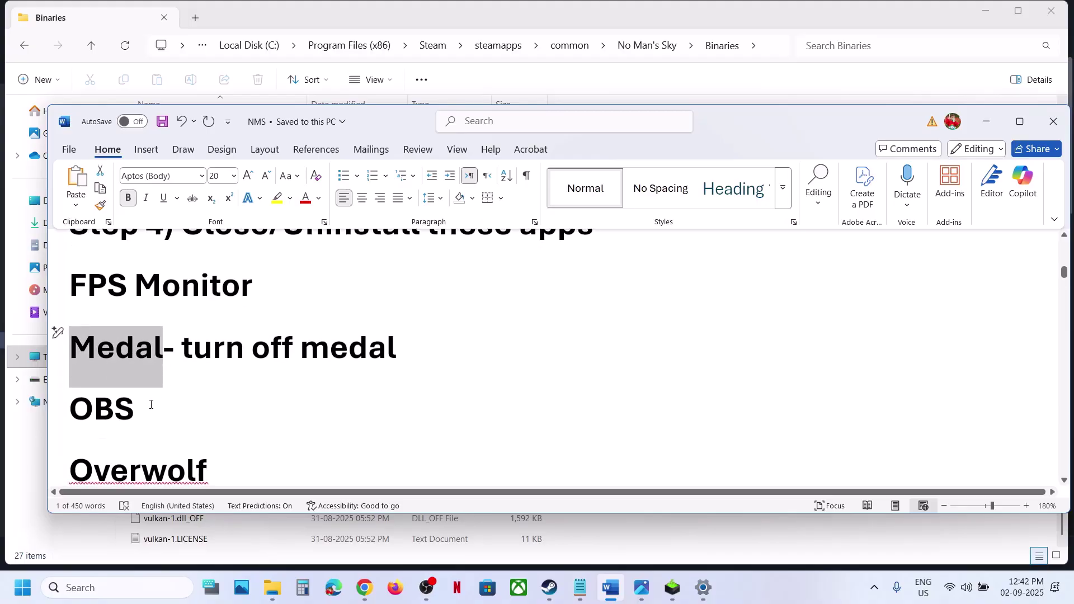
{"action": "left_click_drag", "start_coordinate": [151, 404], "coordinate": [76, 412]}
{"action": "key", "text": "Delete"}
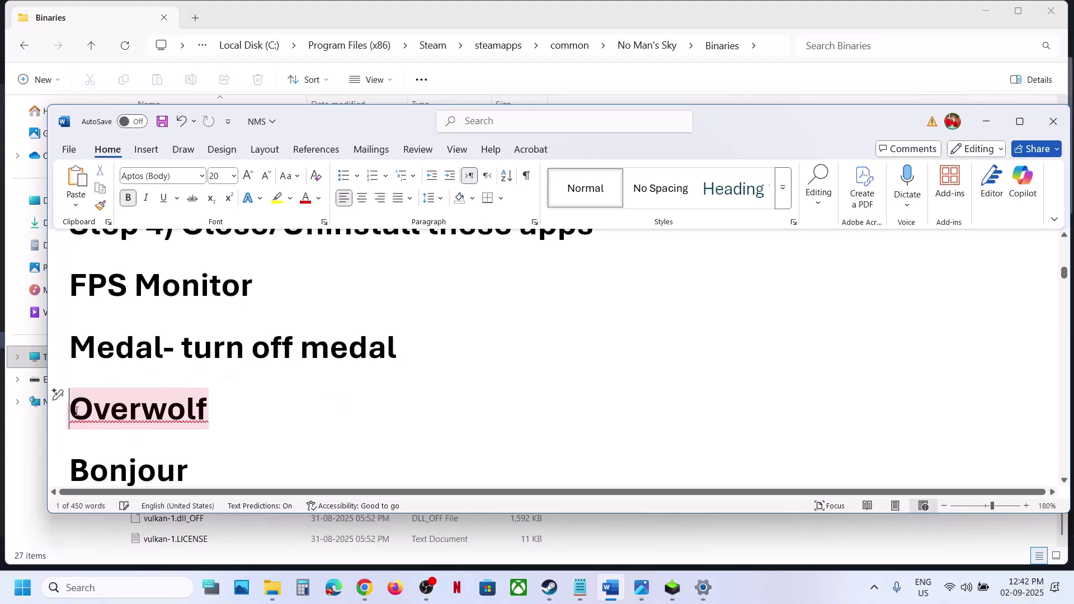
{"action": "scroll", "coordinate": [76, 410], "scroll_direction": "down", "scroll_amount": 2}
{"action": "key", "text": "Delete"}
Scroll past the restart note and folder paths down to the Step 5 heading
{"action": "scroll", "coordinate": [161, 422], "scroll_direction": "down", "scroll_amount": 2}
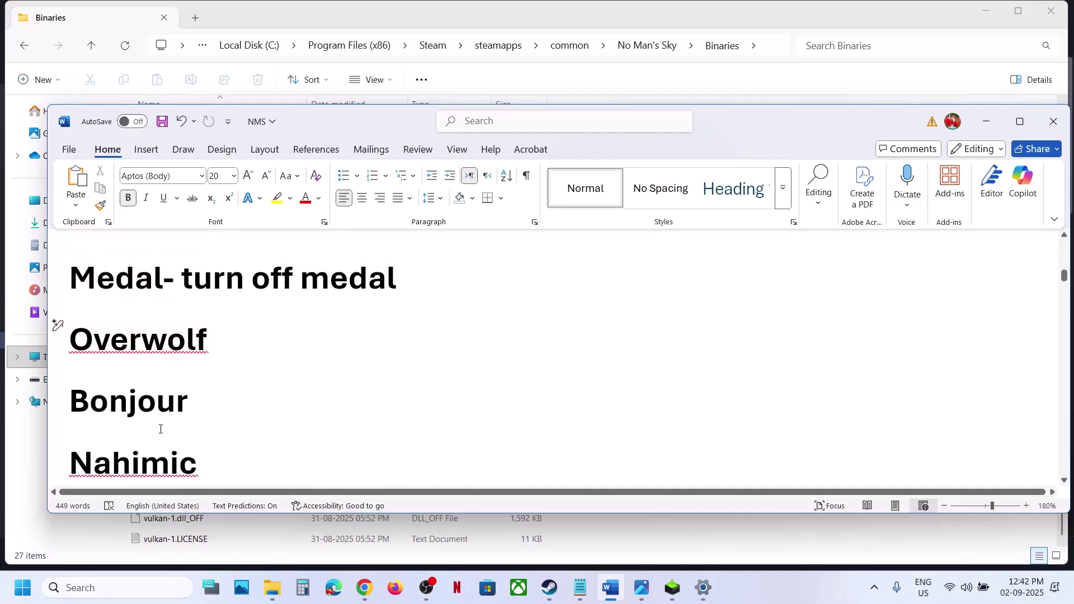
{"action": "scroll", "coordinate": [144, 286], "scroll_direction": "down", "scroll_amount": 5}
{"action": "triple_click", "coordinate": [105, 270]}
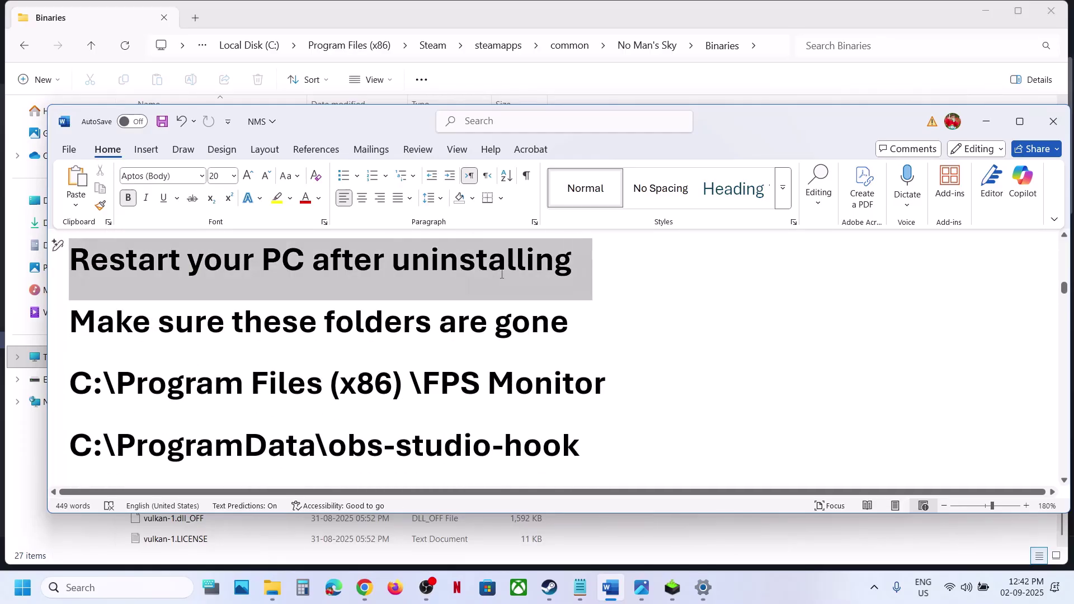
{"action": "scroll", "coordinate": [180, 328], "scroll_direction": "down", "scroll_amount": 2}
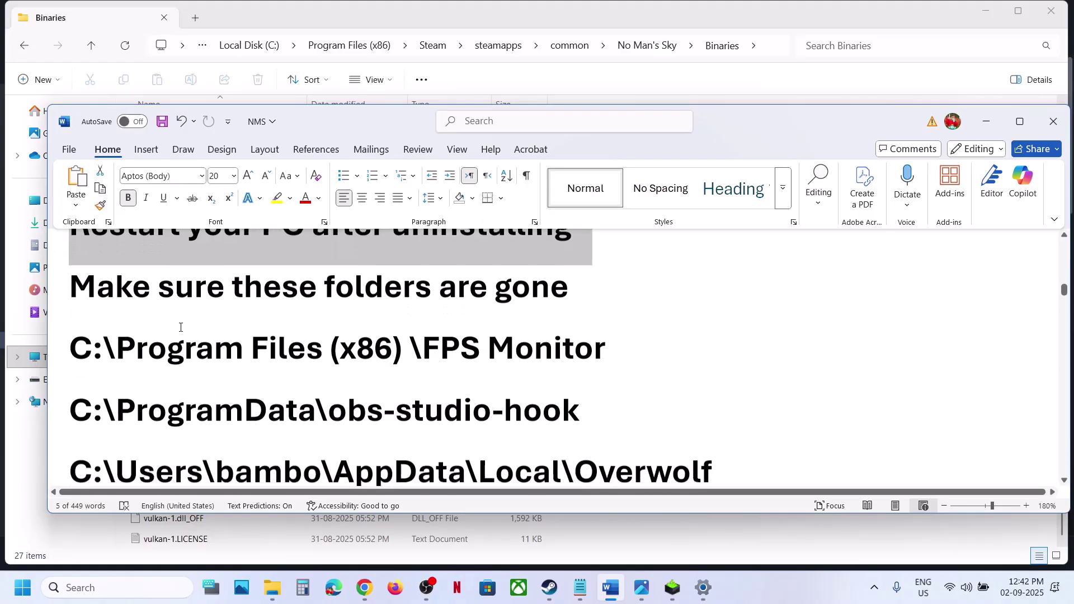
{"action": "left_click_drag", "start_coordinate": [194, 304], "coordinate": [604, 307]}
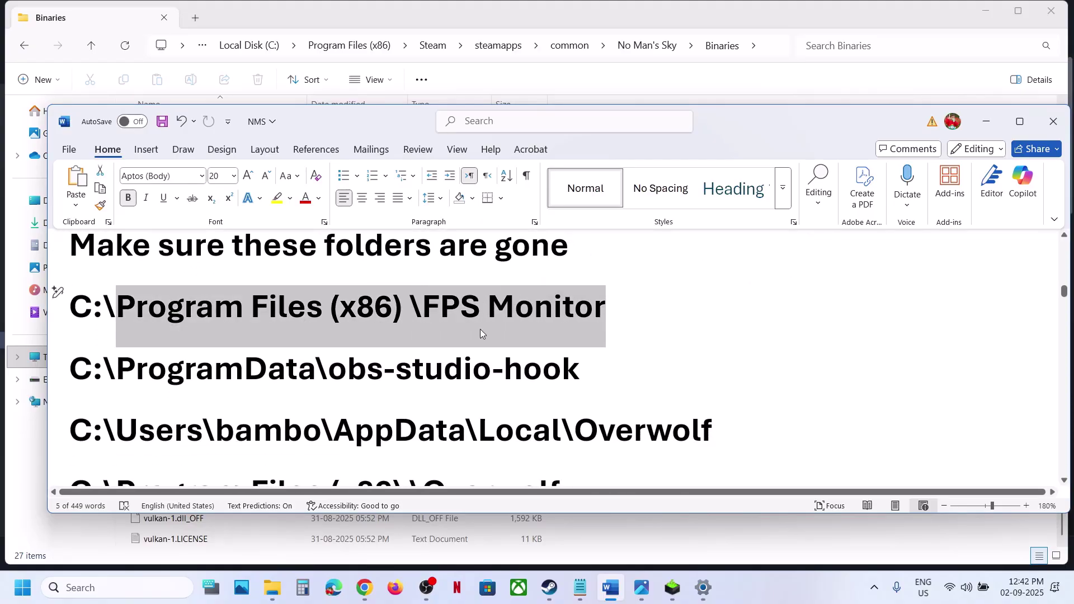
{"action": "scroll", "coordinate": [480, 329], "scroll_direction": "down", "scroll_amount": 1}
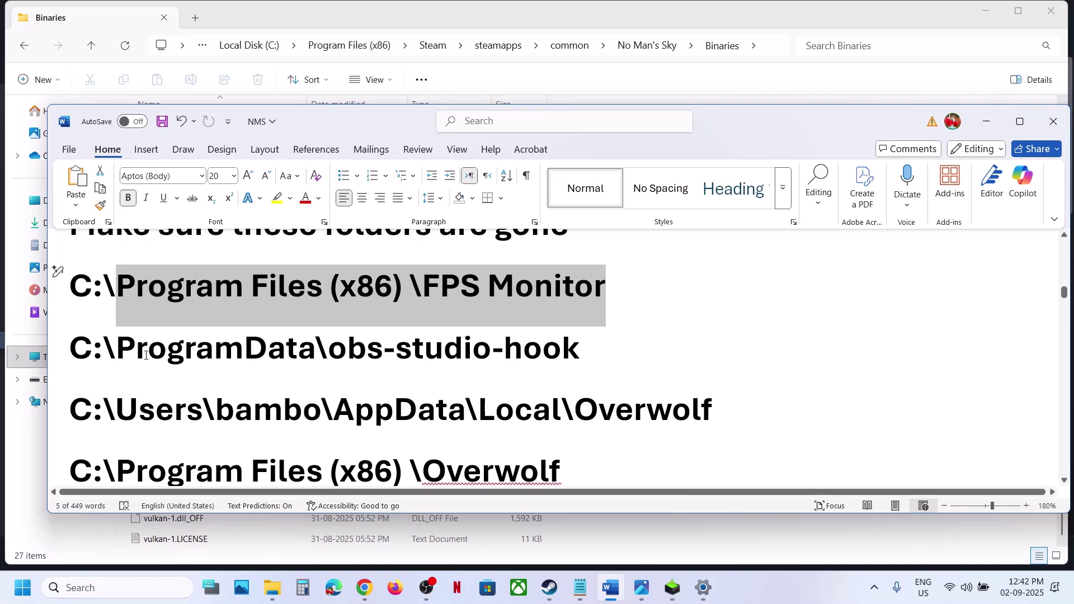
{"action": "left_click_drag", "start_coordinate": [145, 356], "coordinate": [504, 412]}
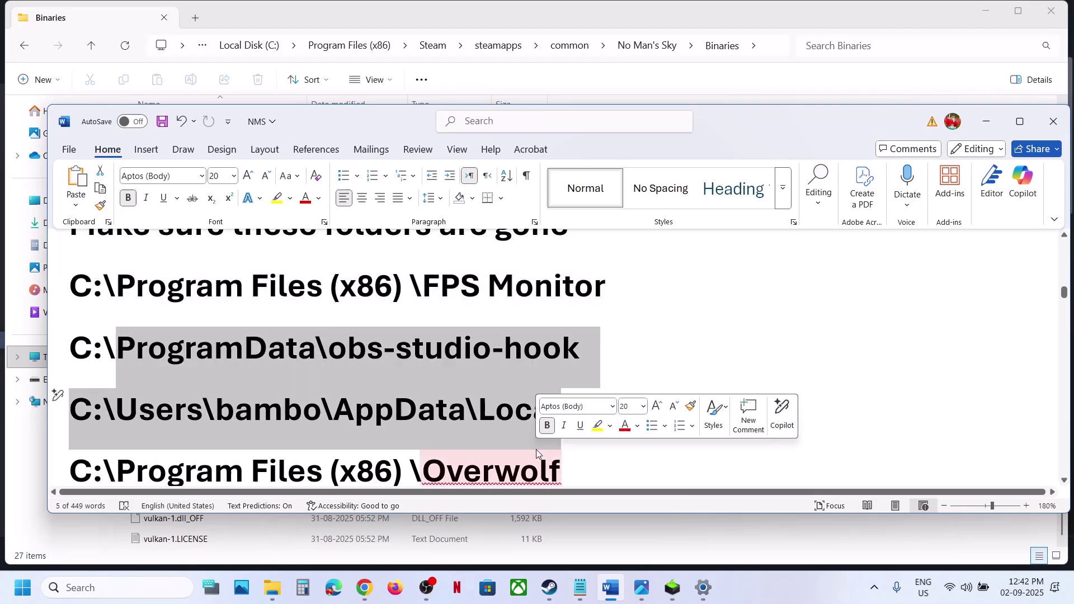
{"action": "scroll", "coordinate": [539, 454], "scroll_direction": "down", "scroll_amount": 2}
{"action": "scroll", "coordinate": [466, 350], "scroll_direction": "up", "scroll_amount": 1}
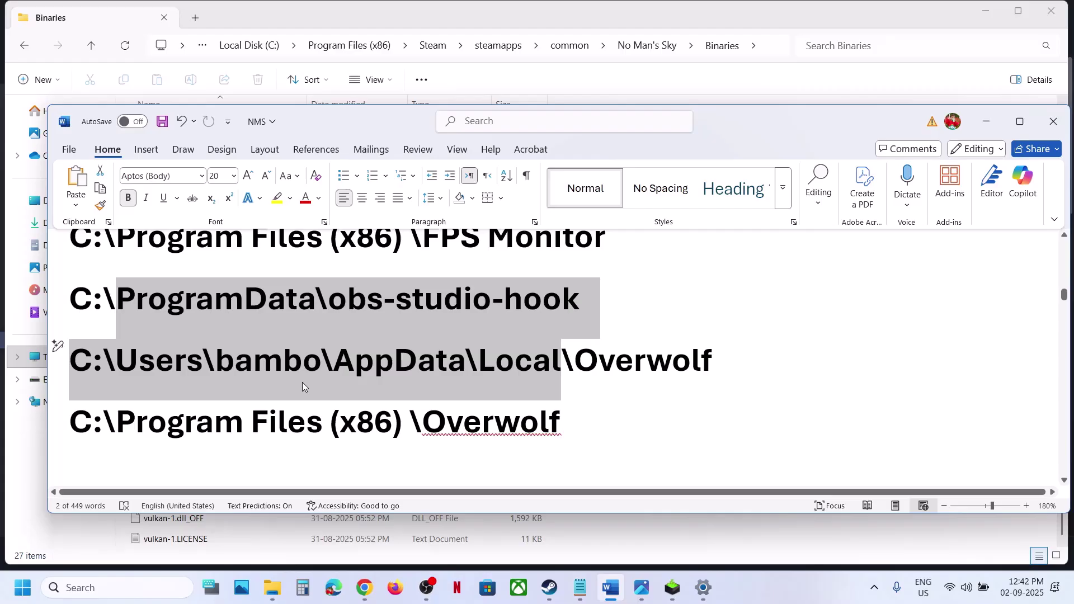
{"action": "scroll", "coordinate": [361, 395], "scroll_direction": "down", "scroll_amount": 3}
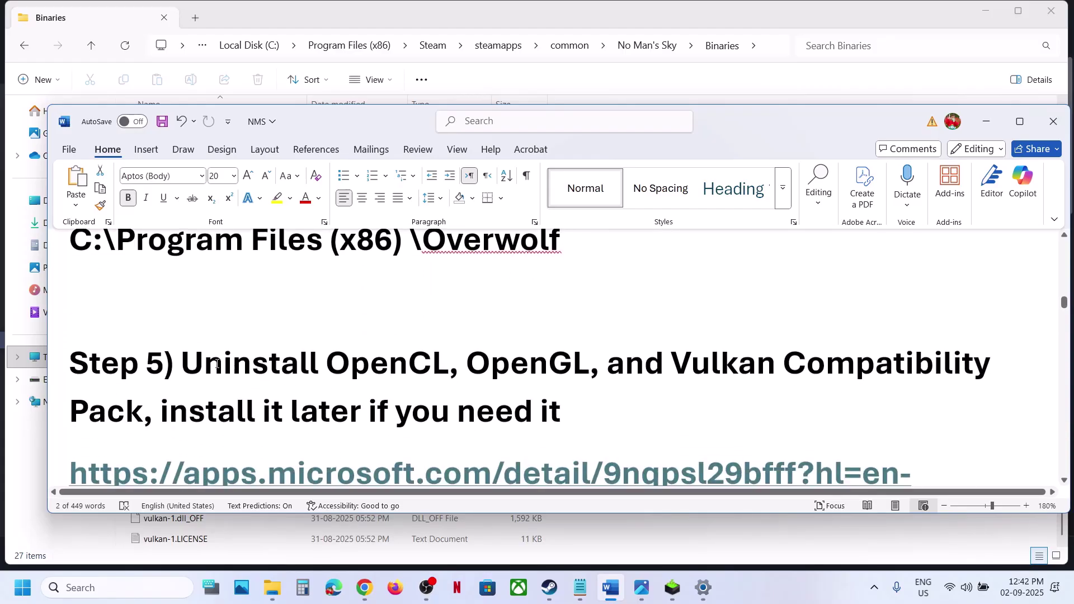
{"action": "scroll", "coordinate": [380, 380], "scroll_direction": "down", "scroll_amount": 1}
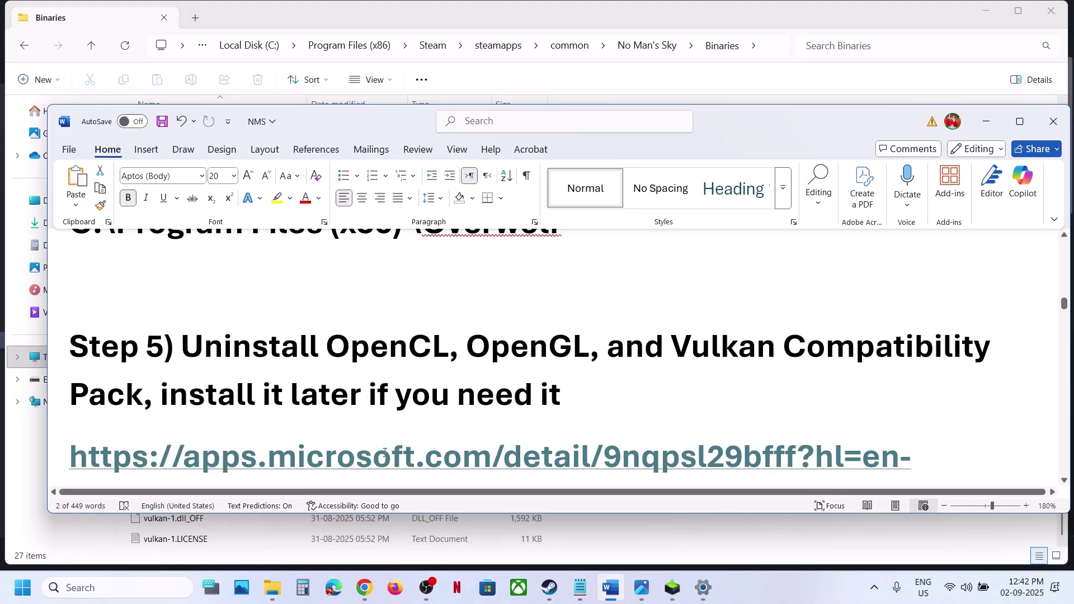
Go to Settings > Apps > Installed apps and search for 'ope'
{"action": "left_click", "coordinate": [22, 587]}
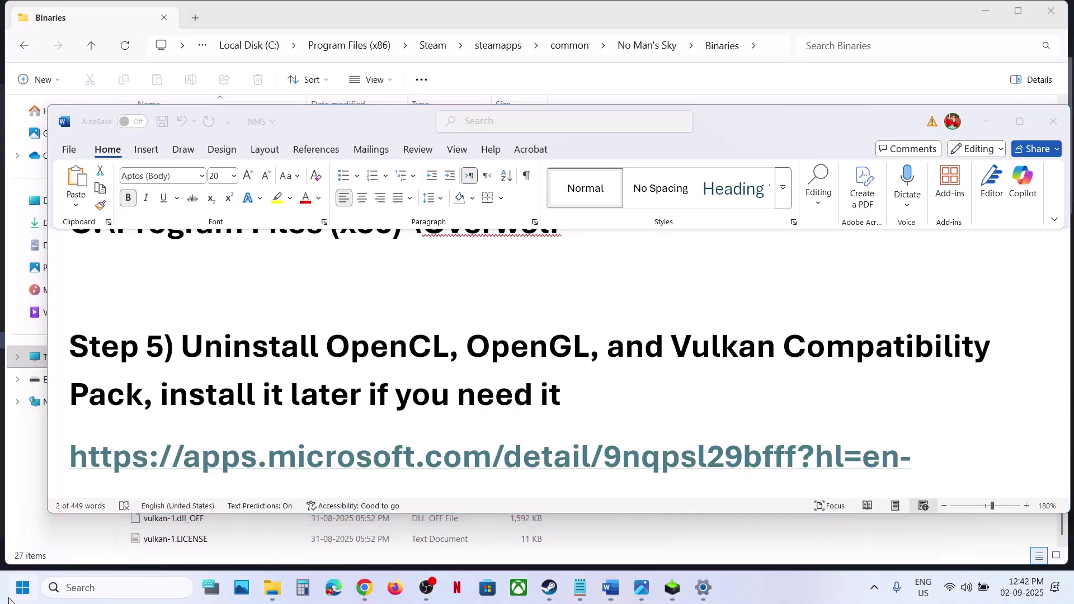
{"action": "left_click", "coordinate": [199, 235]}
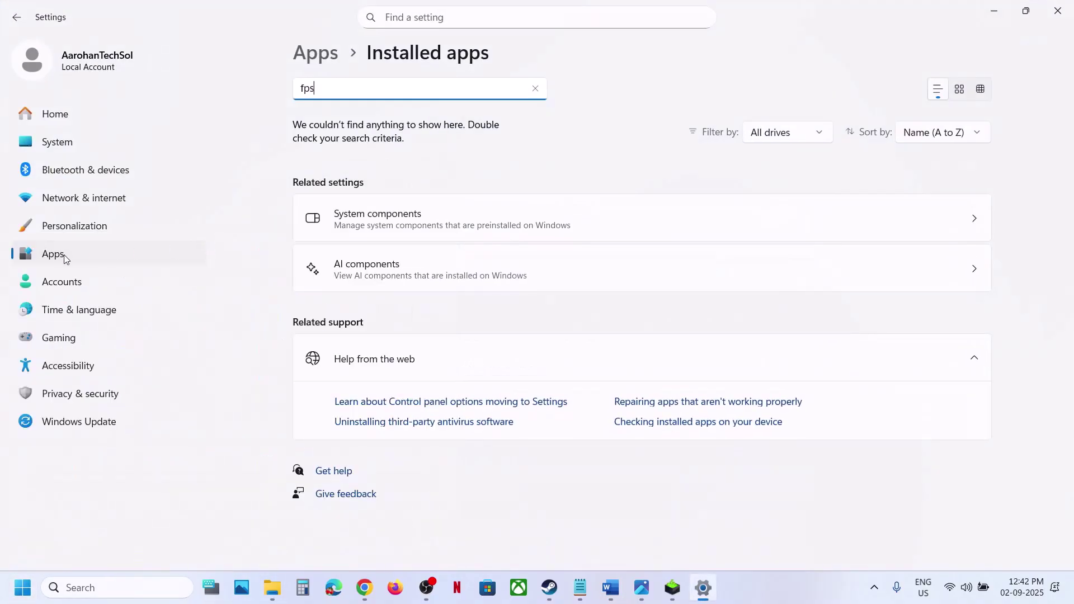
{"action": "left_click", "coordinate": [56, 256]}
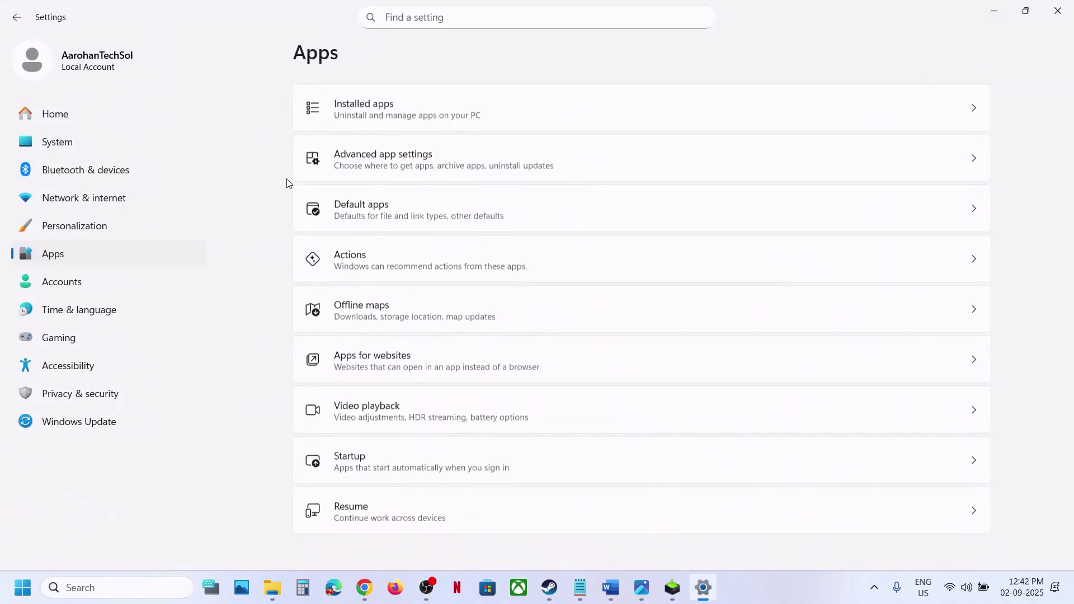
{"action": "left_click", "coordinate": [374, 110]}
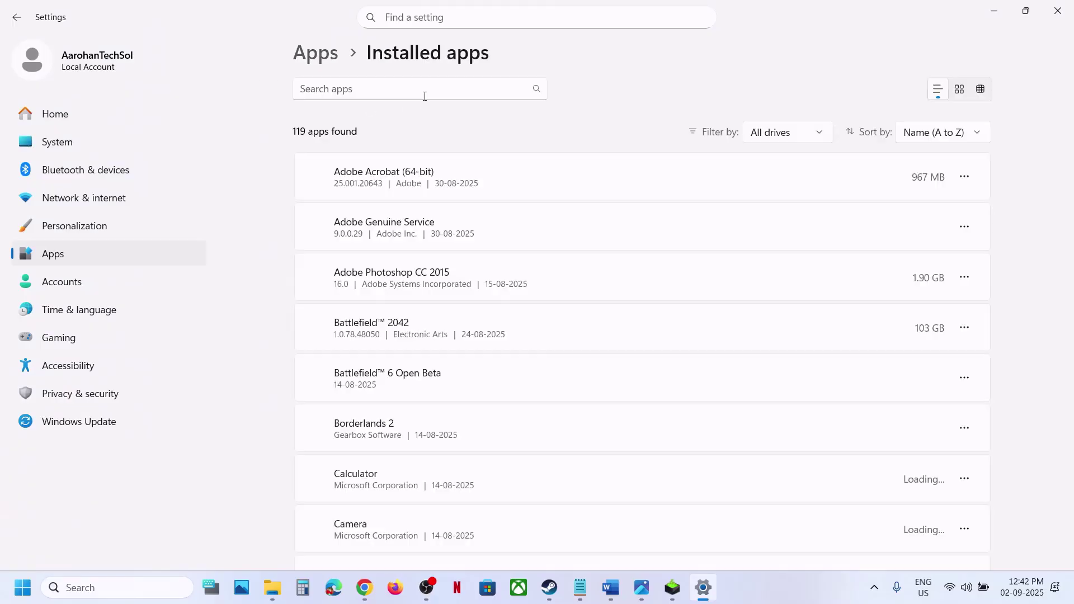
{"action": "type", "text": "p"}
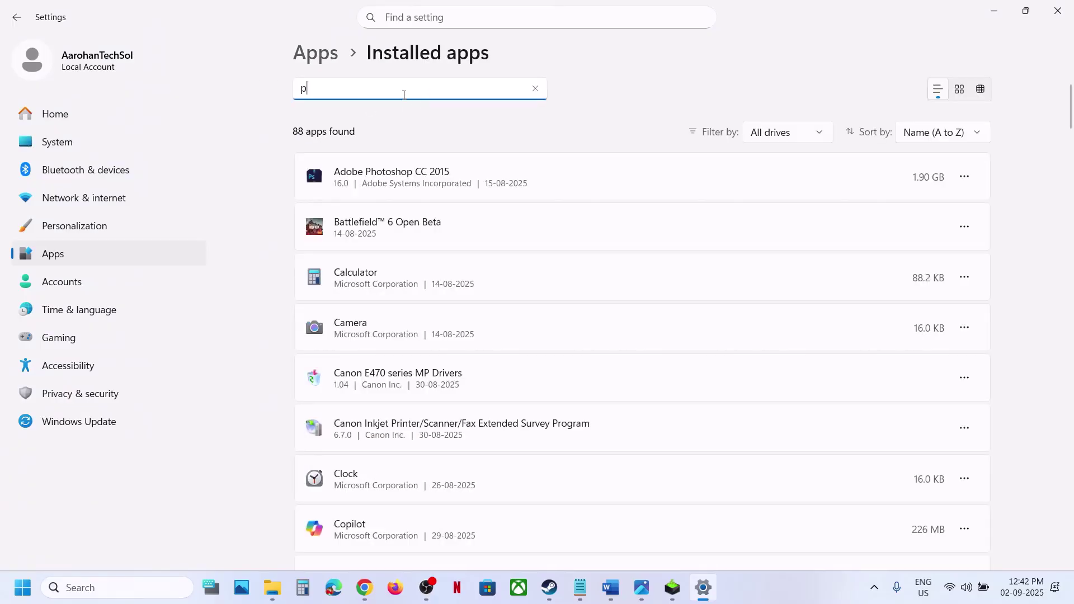
{"action": "key", "text": "BackSpace"}
{"action": "type", "text": "open"}
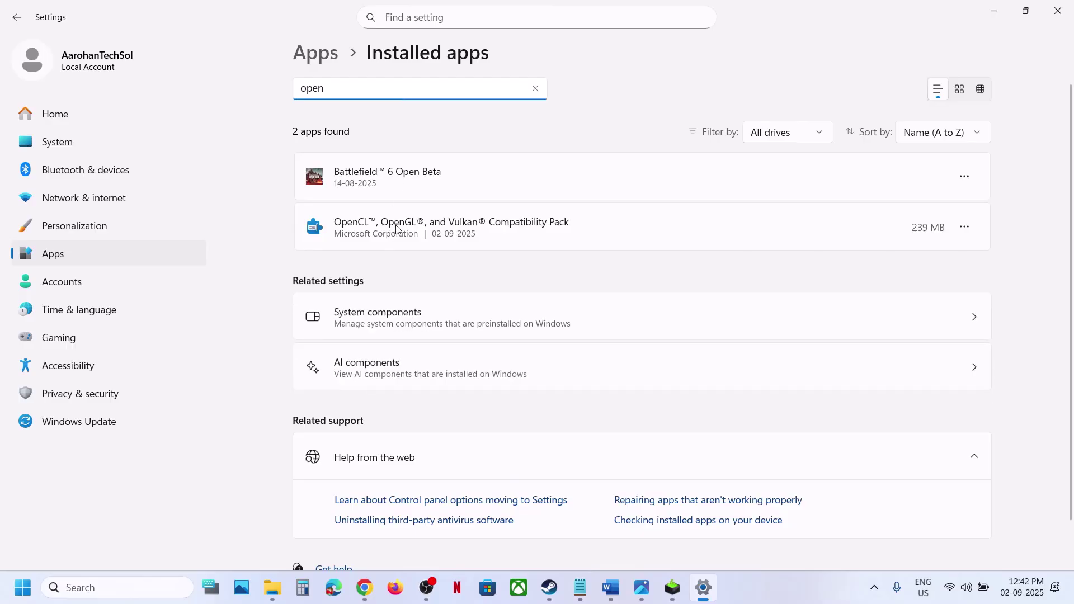
Uninstall the OpenCL, OpenGL, and Vulkan Compatibility Pack and confirm
{"action": "left_click", "coordinate": [964, 227]}
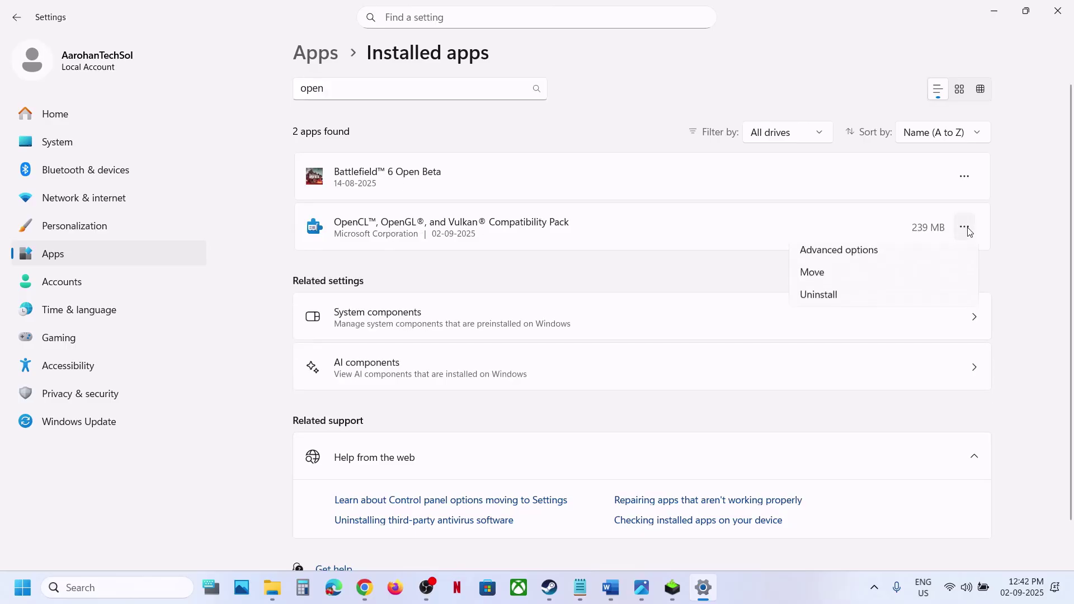
{"action": "left_click", "coordinate": [828, 302]}
{"action": "left_click", "coordinate": [936, 302]}
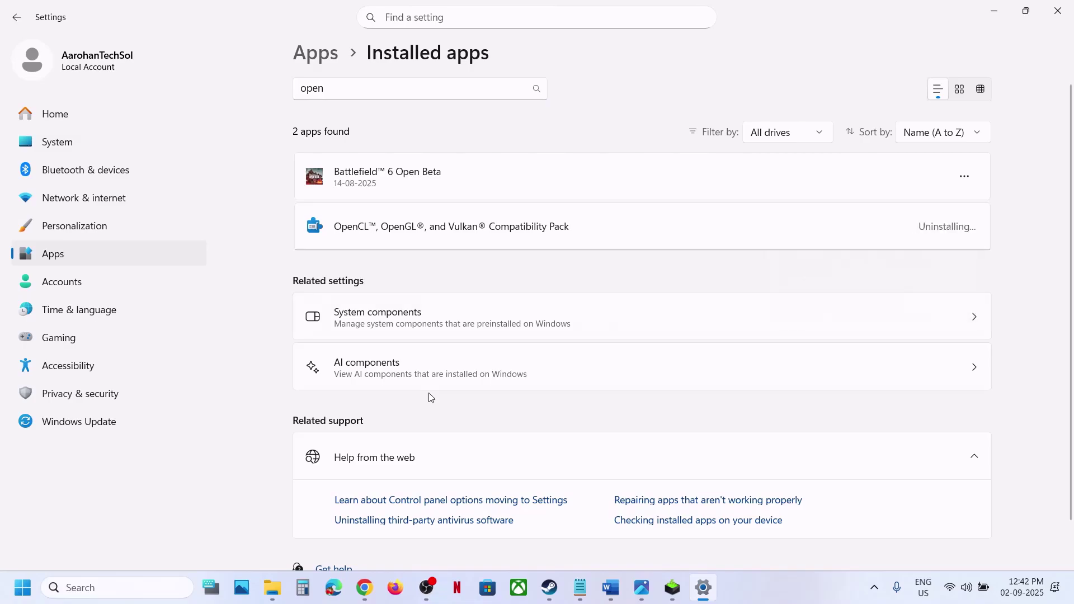
Copy the Microsoft Store link under Step 5 in the NMS notes and return to Chrome
{"action": "left_click", "coordinate": [22, 587]}
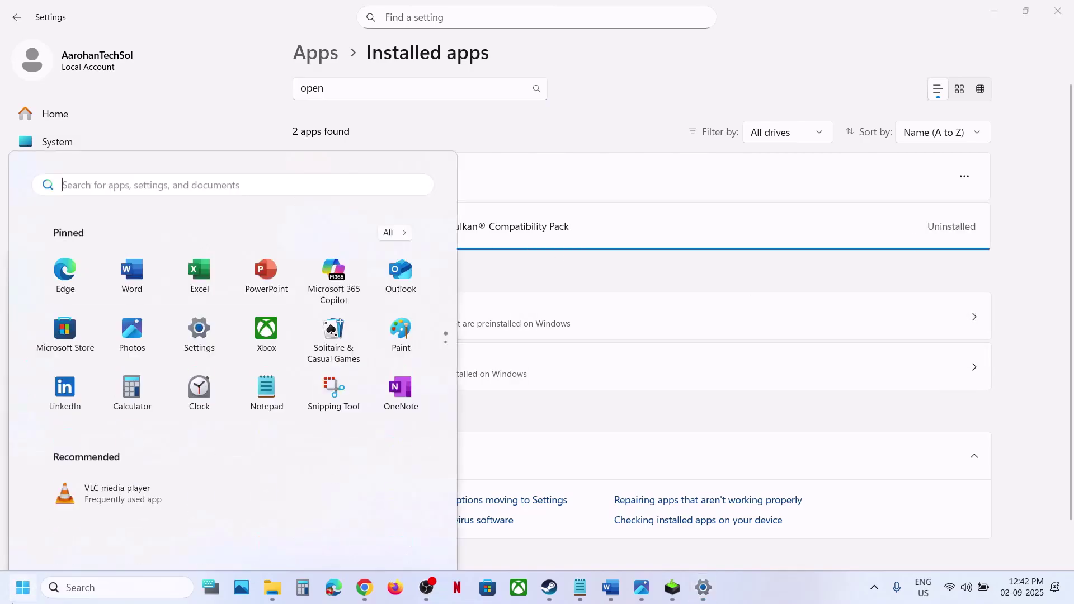
{"action": "left_click", "coordinate": [406, 539]}
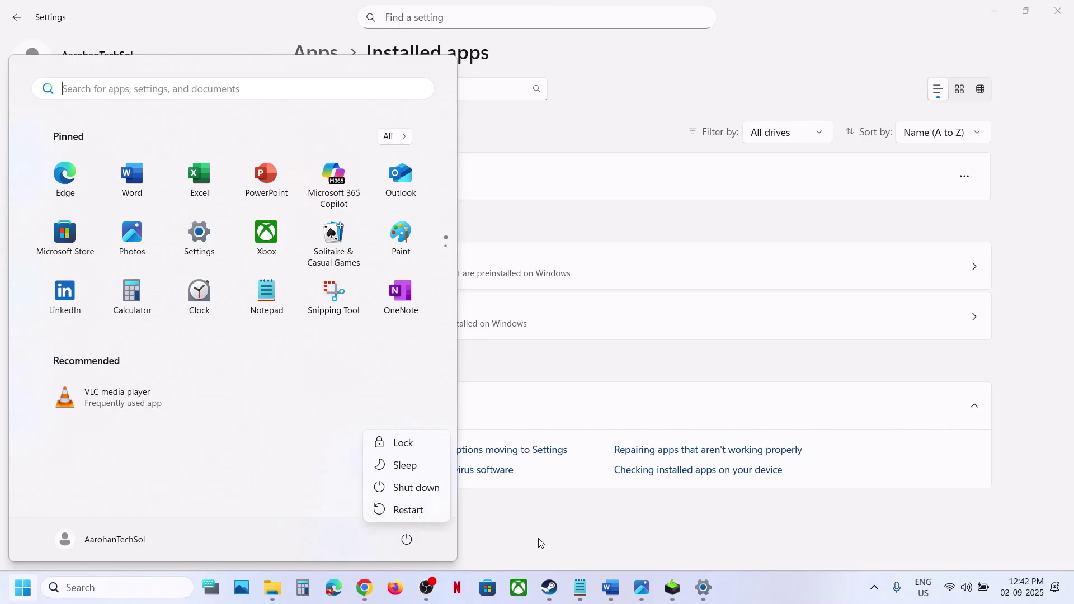
{"action": "left_click", "coordinate": [549, 587]}
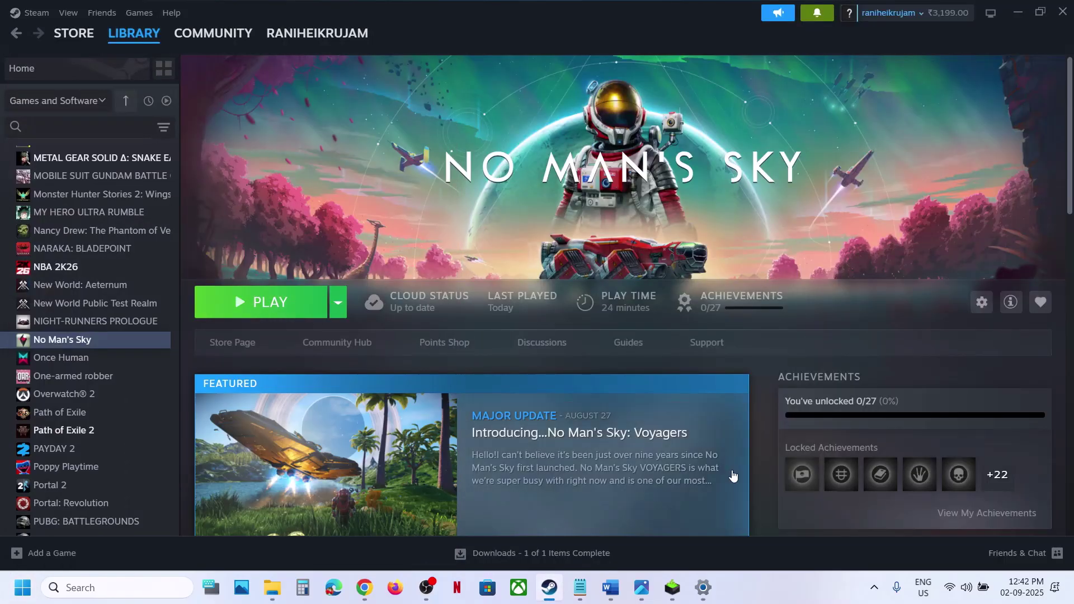
{"action": "left_click", "coordinate": [611, 587]}
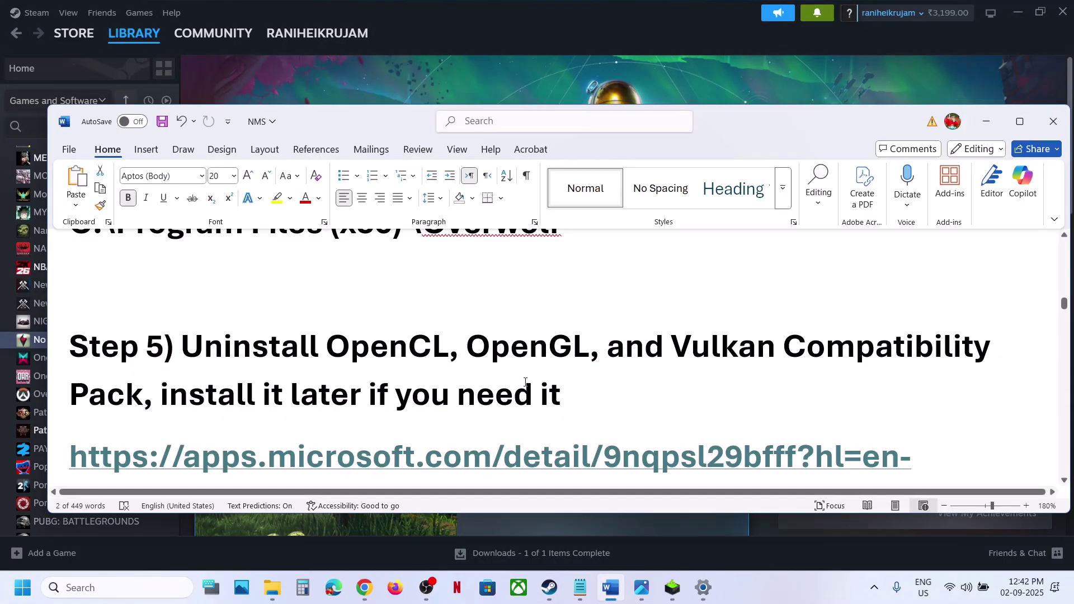
{"action": "triple_click", "coordinate": [509, 459]}
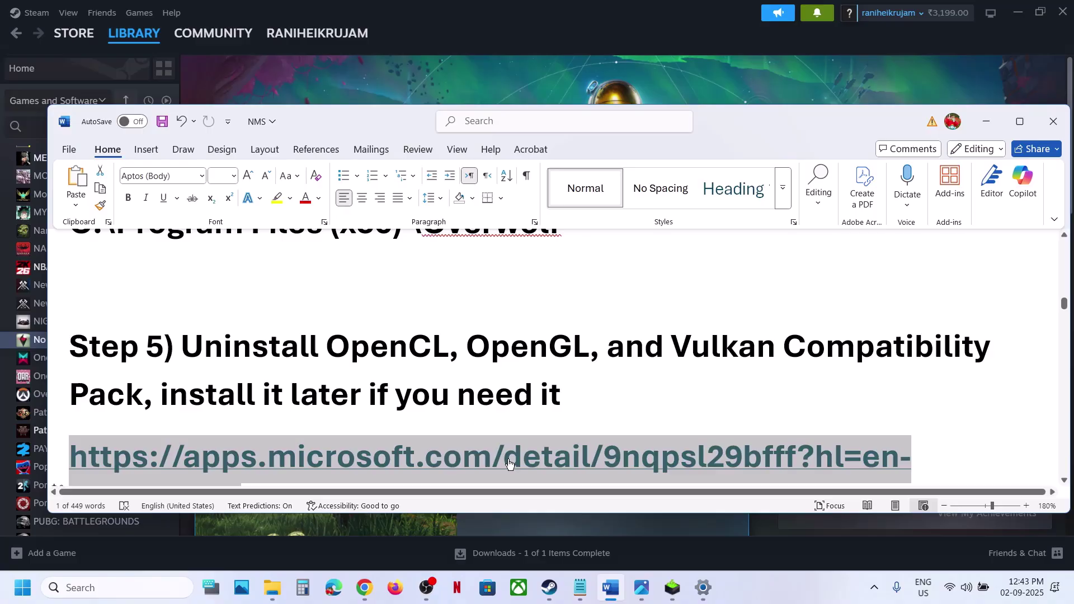
{"action": "key", "text": "ctrl+c"}
{"action": "key", "text": "alt+Tab"}
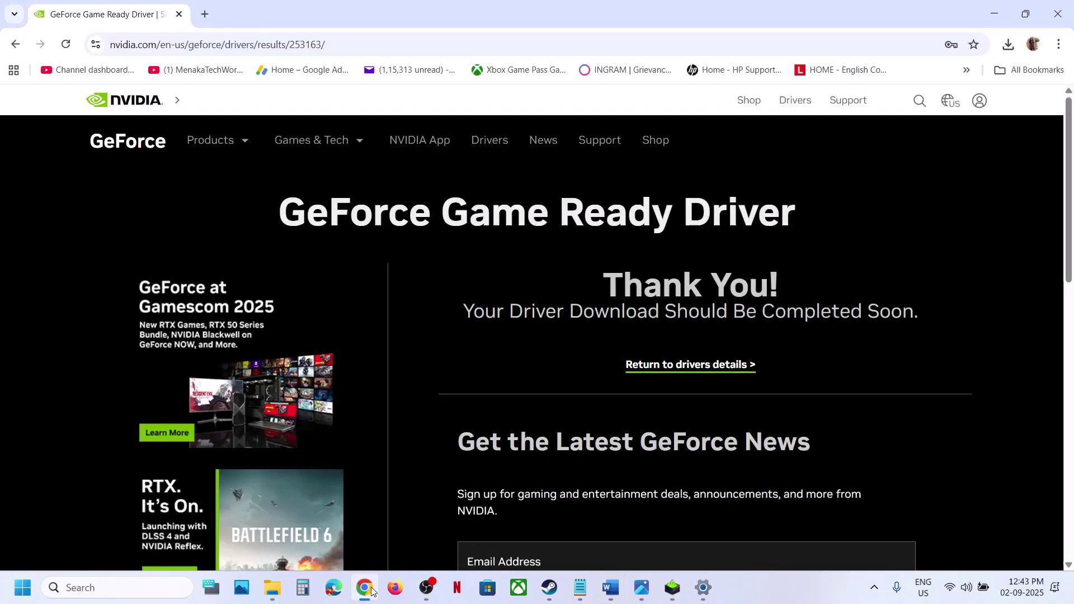
Load the copied Store link in a new tab, then download and run the compatibility pack installer
{"action": "left_click", "coordinate": [203, 12]}
{"action": "key", "text": "ctrl+v"}
{"action": "key", "text": "Return"}
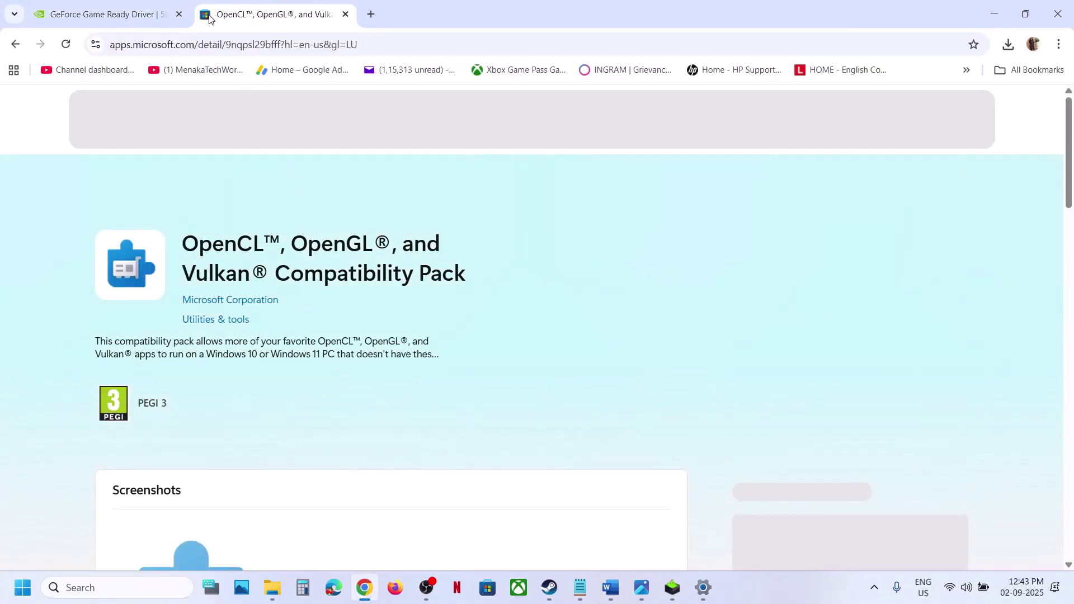
{"action": "left_click", "coordinate": [162, 381]}
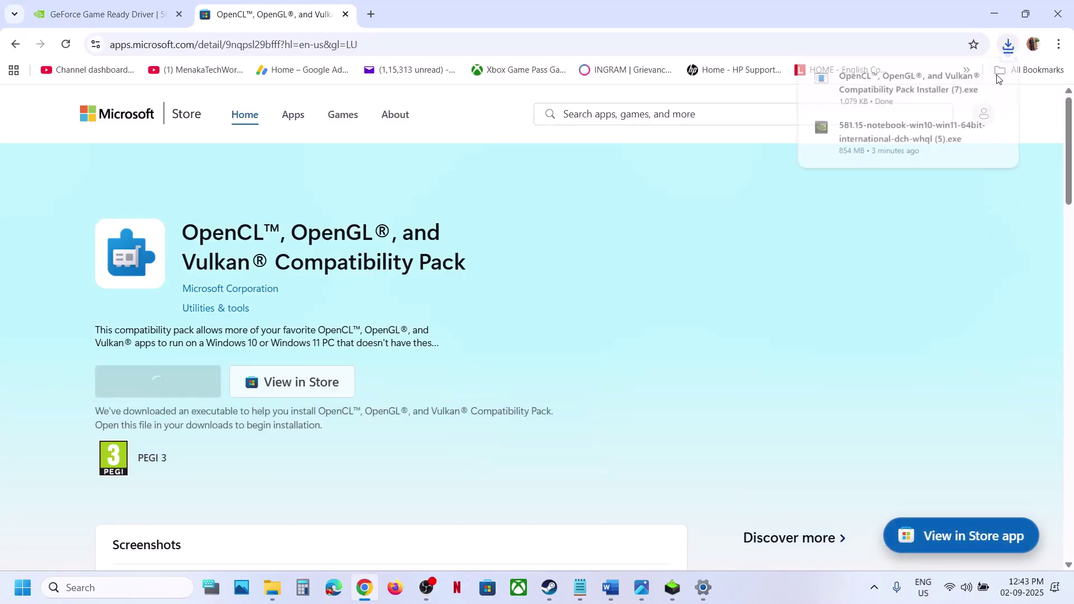
{"action": "left_click", "coordinate": [898, 96]}
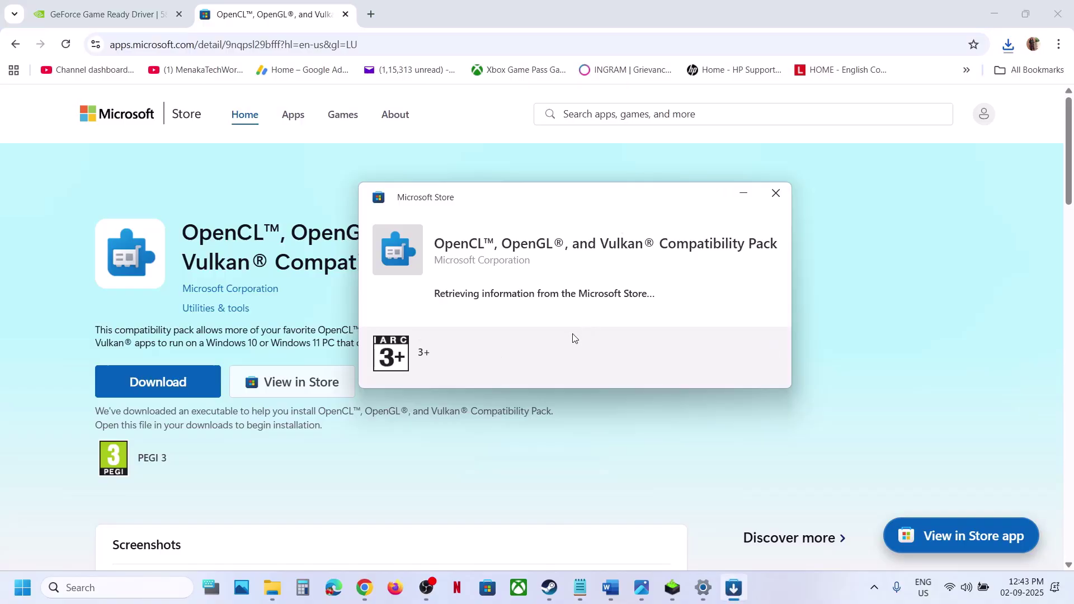
{"action": "mouse_move", "coordinate": [612, 592]}
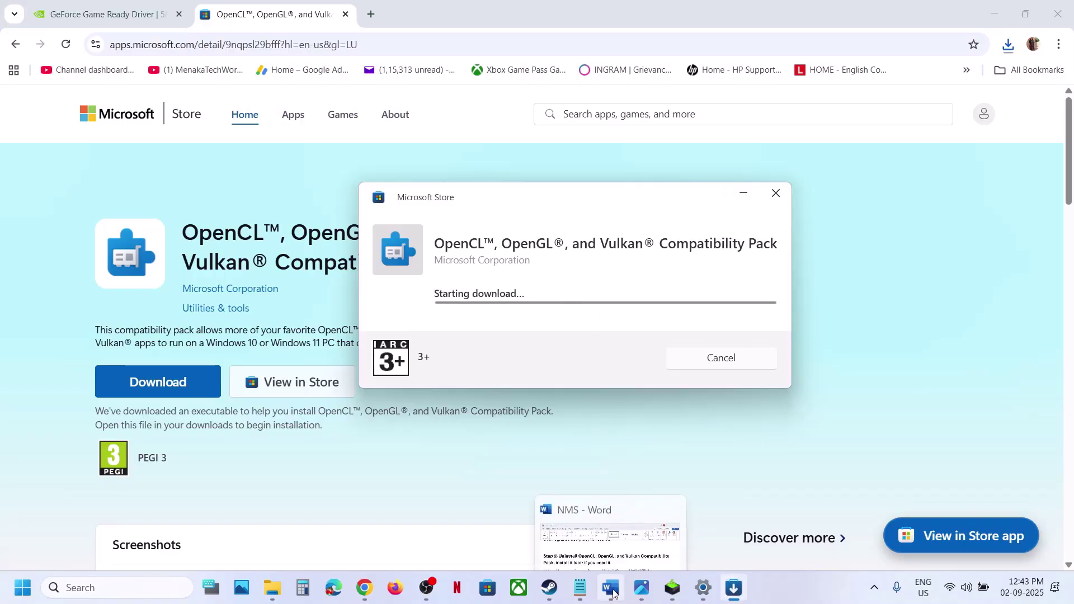
{"action": "left_click", "coordinate": [589, 554]}
Start Verify integrity of game files from No Man's Sky's Installed Files properties
{"action": "scroll", "coordinate": [390, 358], "scroll_direction": "down", "scroll_amount": 5}
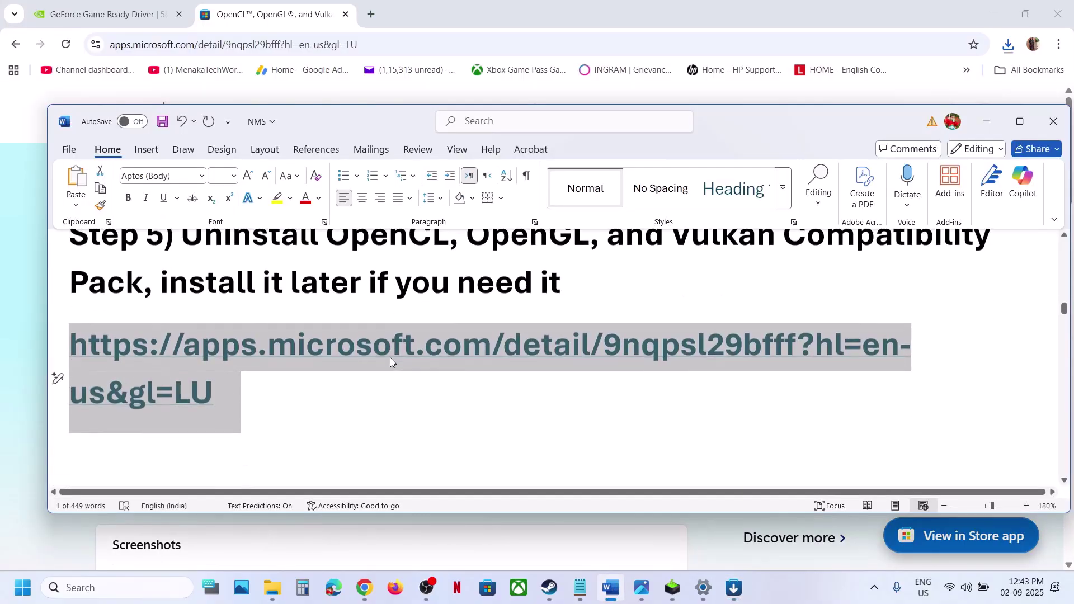
{"action": "left_click_drag", "start_coordinate": [262, 380], "coordinate": [552, 384]}
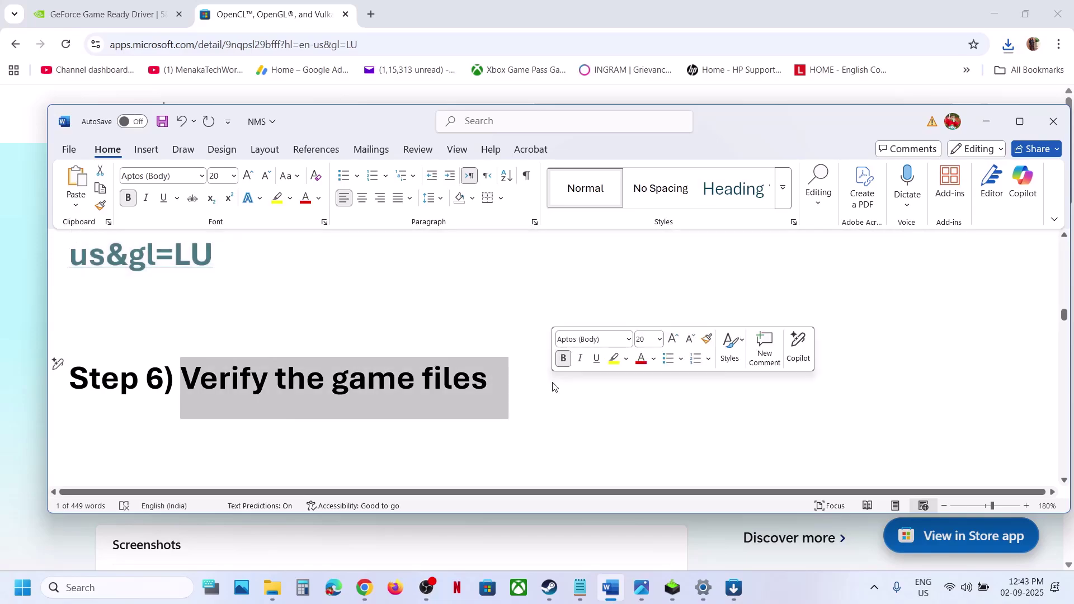
{"action": "left_click", "coordinate": [549, 588]}
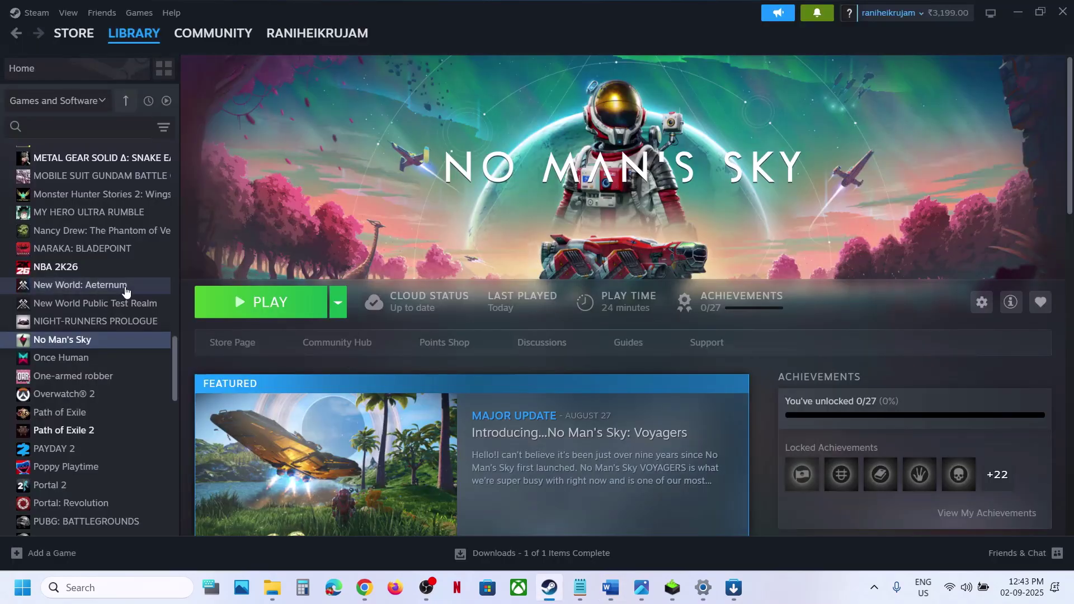
{"action": "right_click", "coordinate": [92, 335]}
{"action": "left_click", "coordinate": [134, 442]}
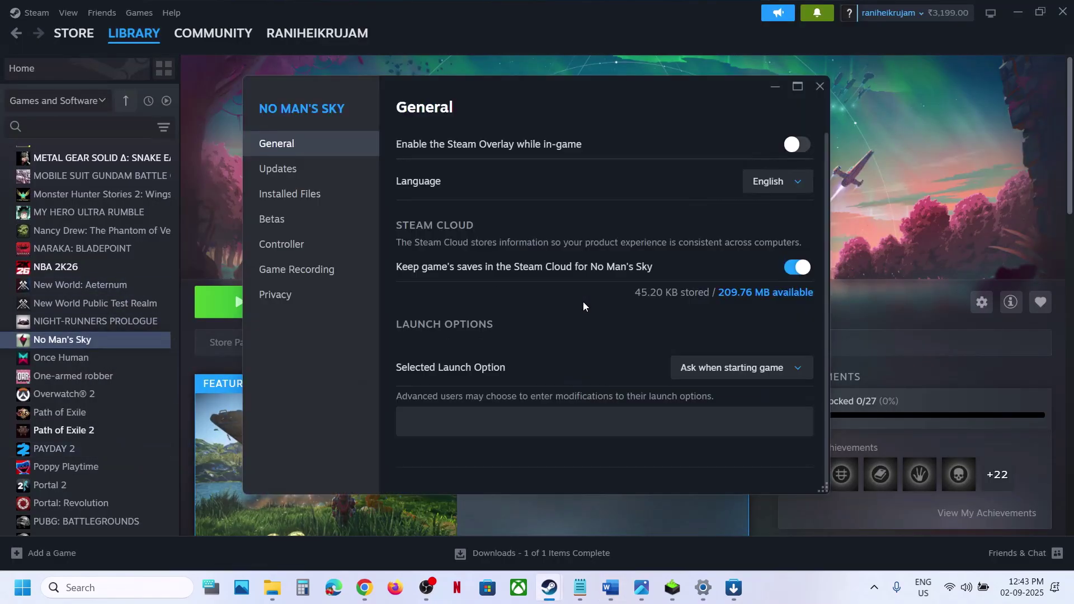
{"action": "left_click", "coordinate": [290, 194]}
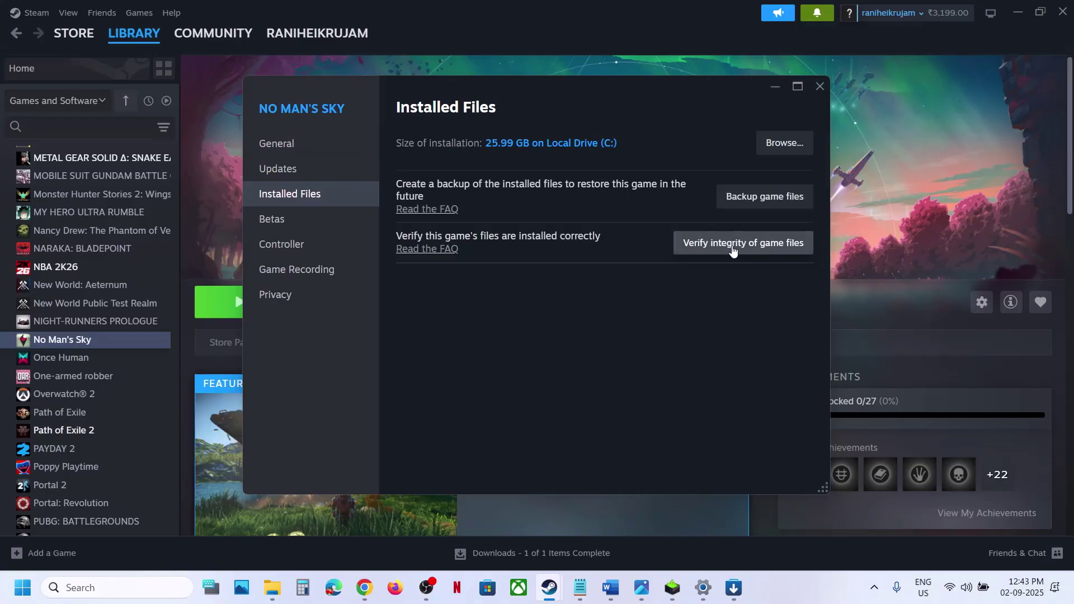
{"action": "left_click", "coordinate": [818, 85]}
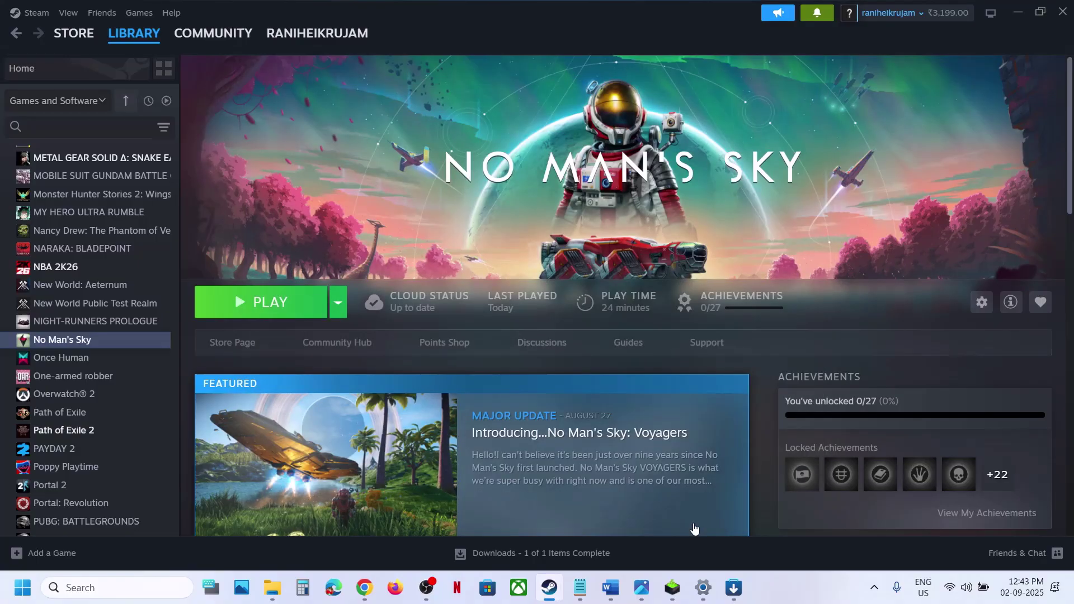
{"action": "left_click", "coordinate": [610, 588]}
Open No Man's Sky's local install folder from its Steam Manage menu
{"action": "scroll", "coordinate": [368, 338], "scroll_direction": "down", "scroll_amount": 3}
{"action": "scroll", "coordinate": [367, 338], "scroll_direction": "up", "scroll_amount": 1}
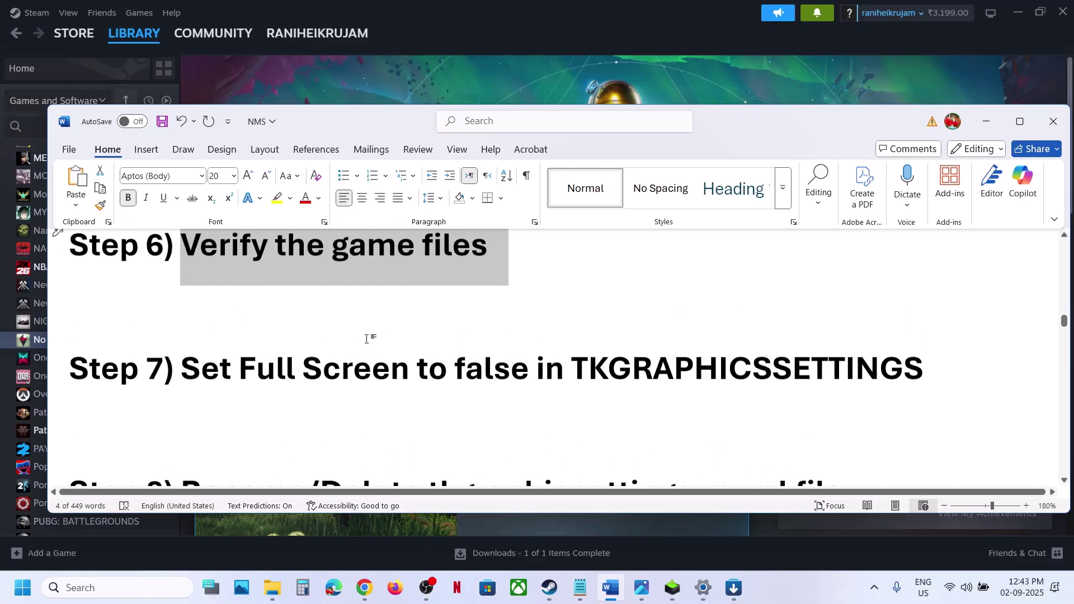
{"action": "left_click_drag", "start_coordinate": [264, 384], "coordinate": [661, 358]}
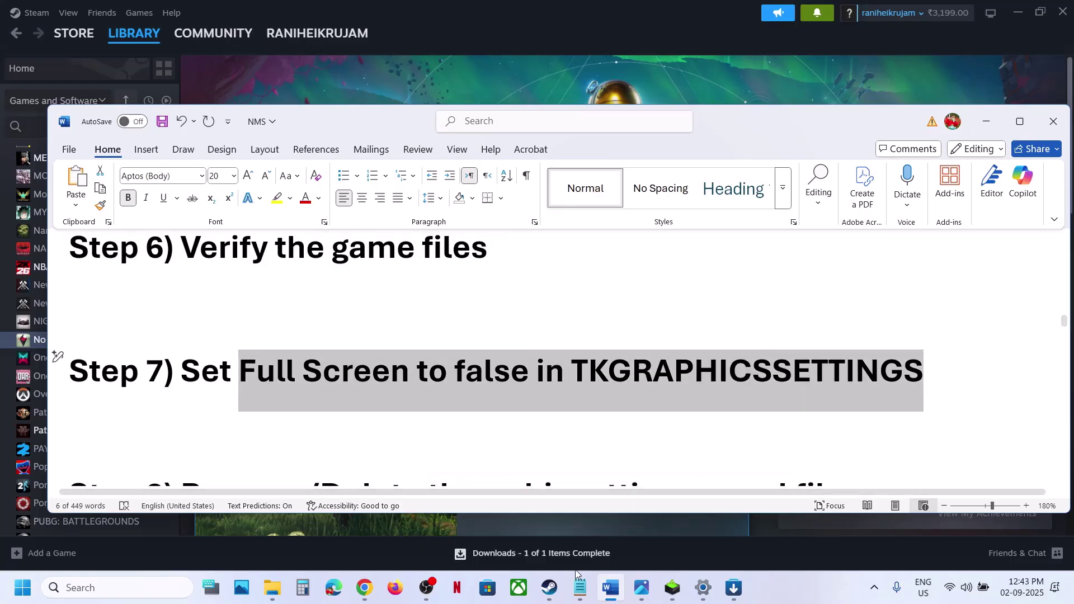
{"action": "left_click", "coordinate": [554, 593]}
{"action": "right_click", "coordinate": [108, 342]}
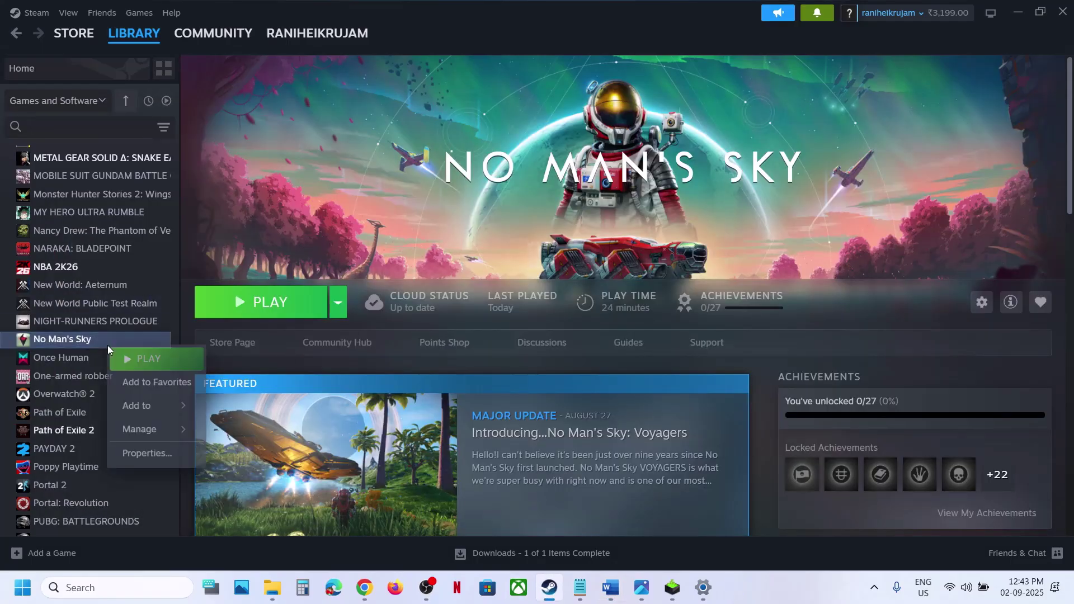
{"action": "mouse_move", "coordinate": [139, 429]}
{"action": "left_click", "coordinate": [276, 455]}
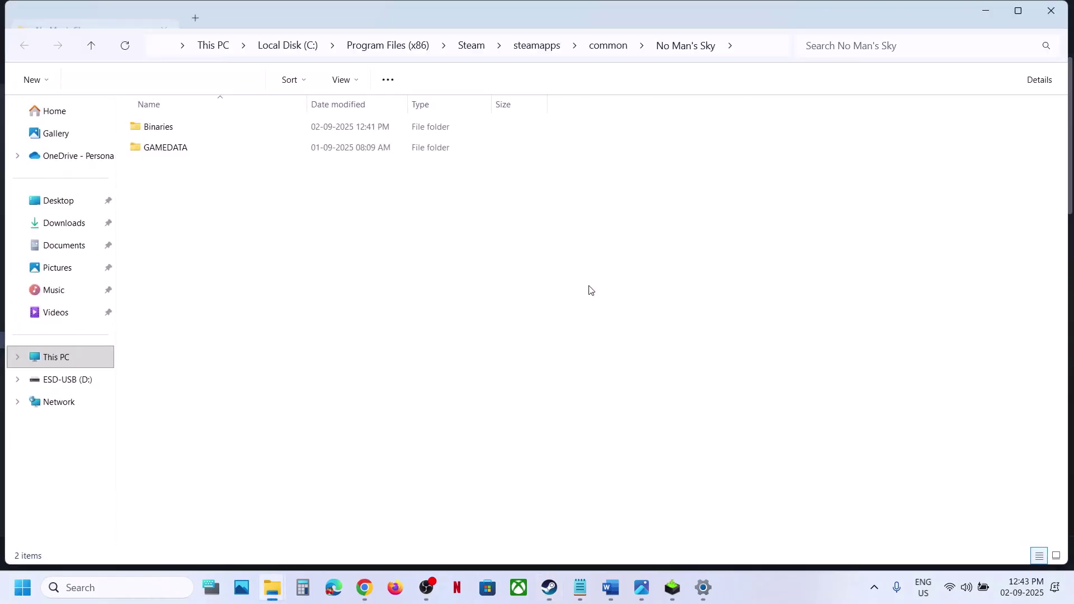
Open Binaries\SETTINGS\TKGRAPHICSSETTINGS.MXML with Notepad
{"action": "left_click", "coordinate": [179, 128]}
{"action": "double_click", "coordinate": [179, 128]}
{"action": "left_click", "coordinate": [180, 127]}
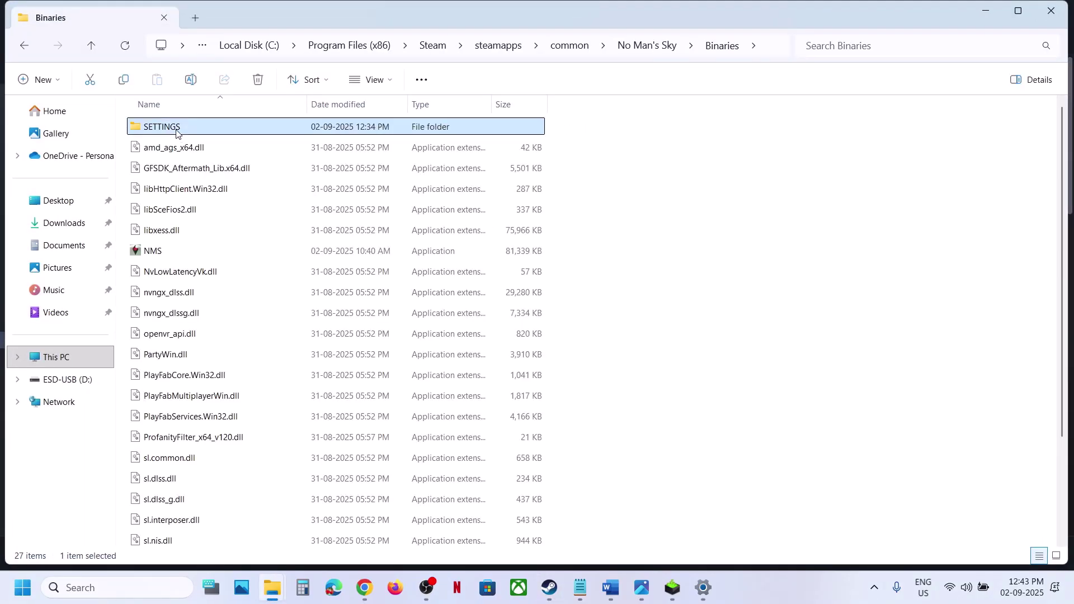
{"action": "double_click", "coordinate": [179, 127]}
{"action": "left_click", "coordinate": [202, 211]}
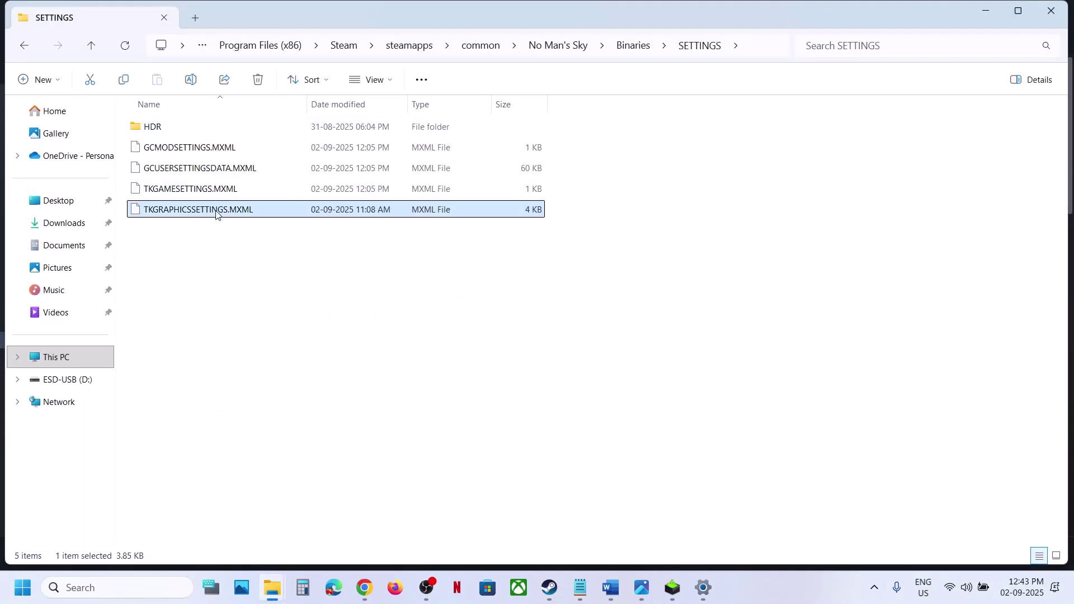
{"action": "right_click", "coordinate": [217, 214]}
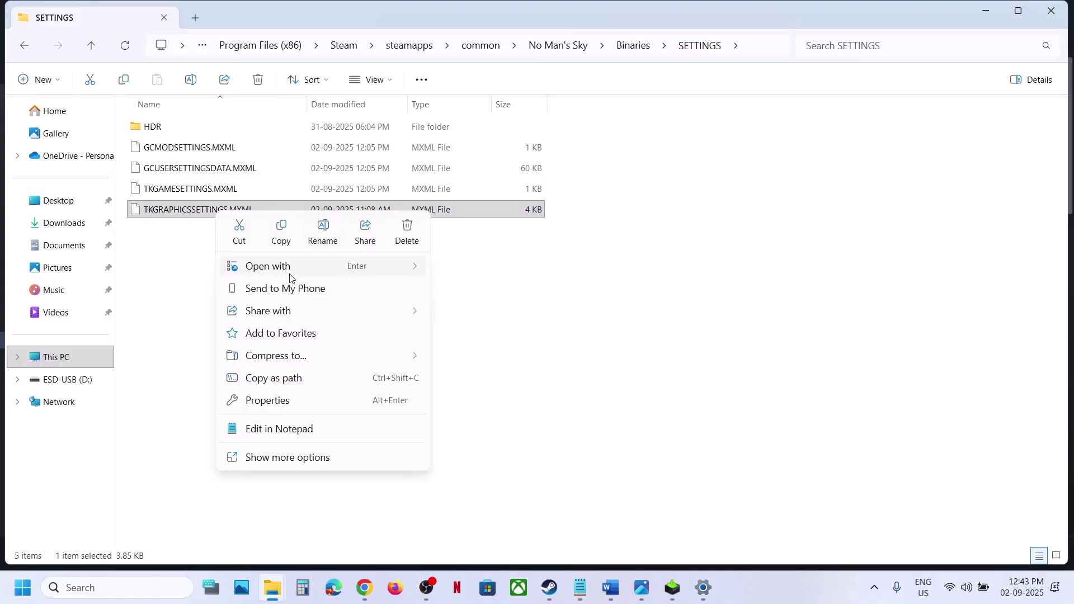
{"action": "mouse_move", "coordinate": [291, 266]}
{"action": "left_click", "coordinate": [454, 271]}
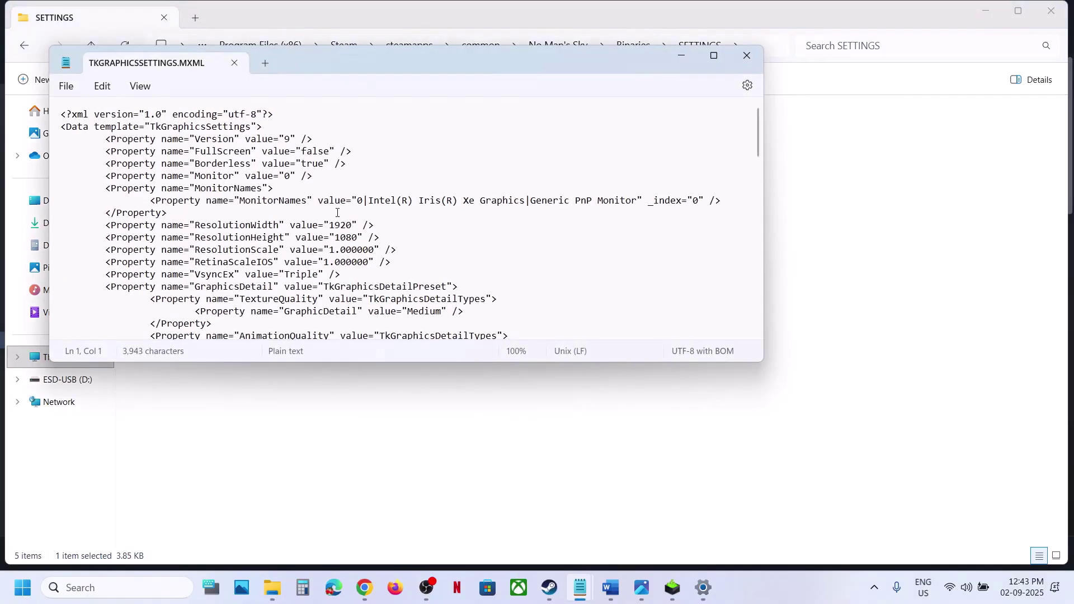
Leave FullScreen at false in TKGRAPHICSSETTINGS.MXML, save the file and close Notepad
{"action": "left_click_drag", "start_coordinate": [203, 152], "coordinate": [331, 153]}
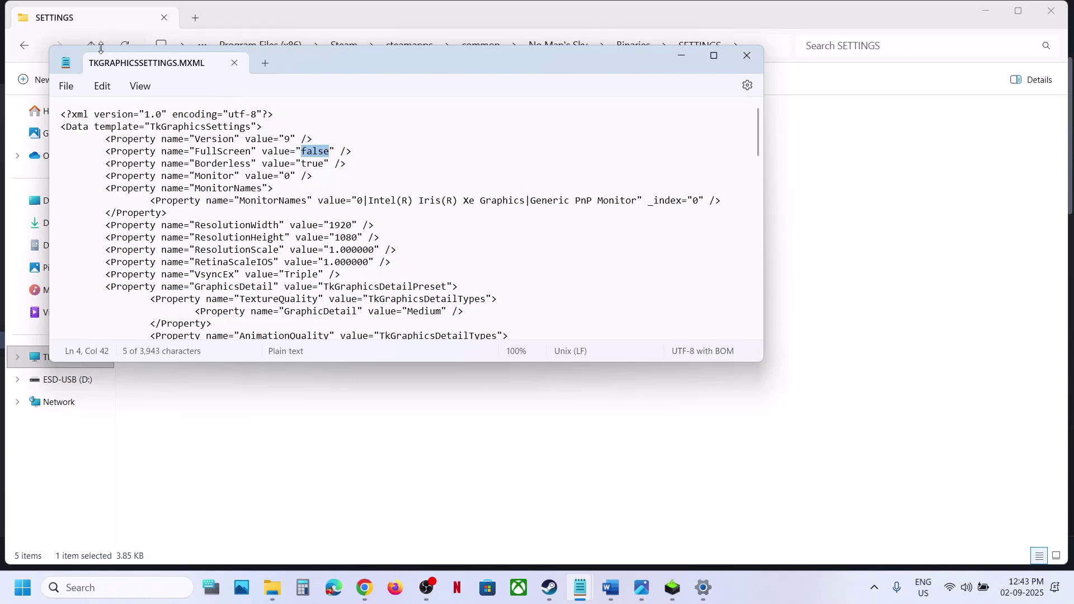
{"action": "left_click", "coordinate": [66, 91]}
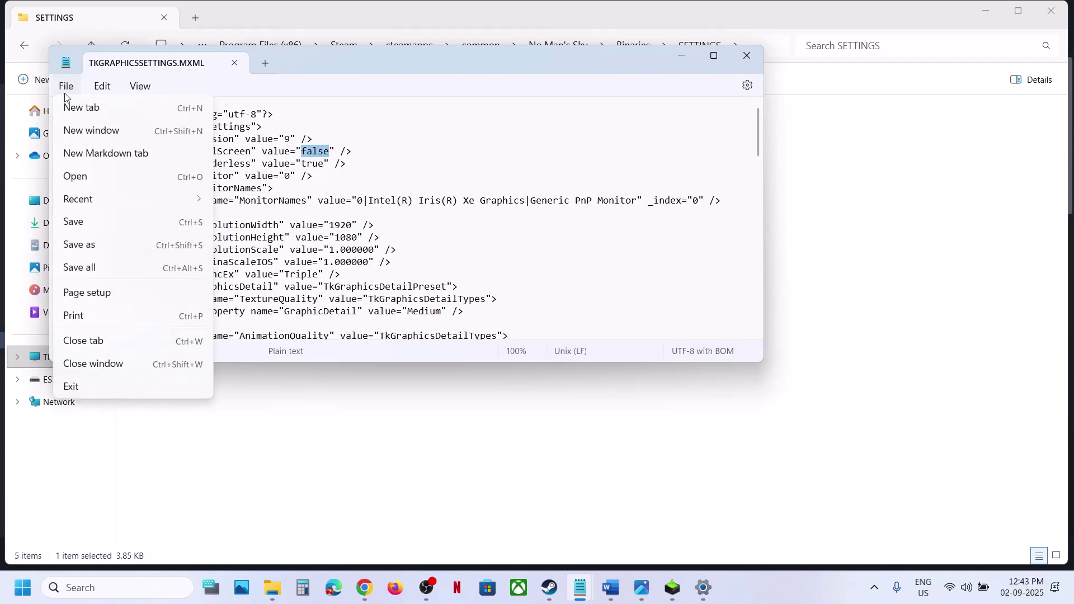
{"action": "left_click", "coordinate": [86, 229]}
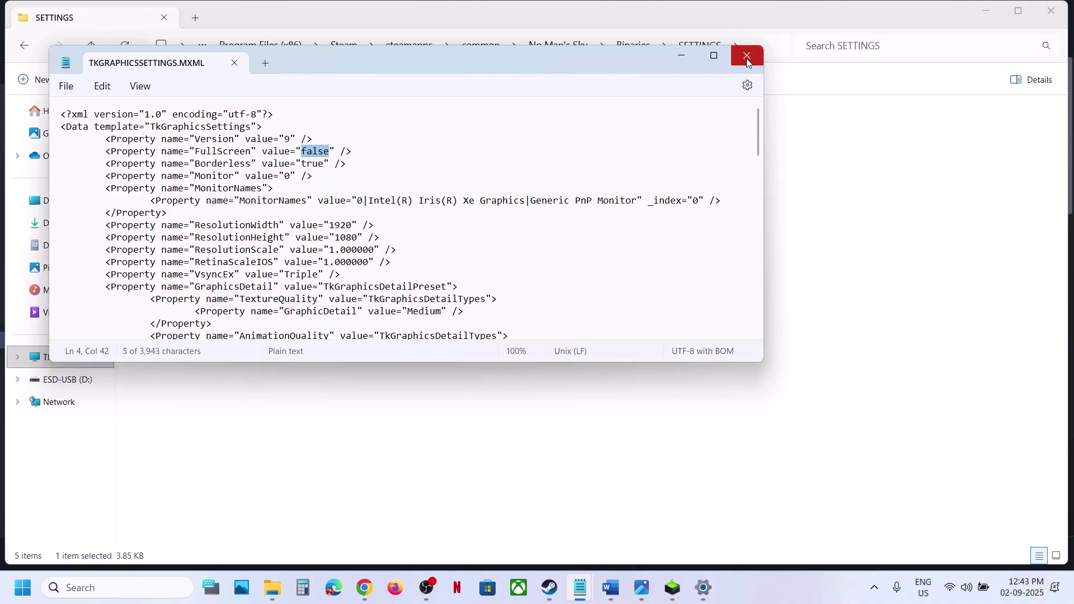
{"action": "left_click", "coordinate": [746, 57]}
Find the tkgraphicsettings.mxml file name in the Step 8 instructions of the notes
{"action": "left_click", "coordinate": [623, 588]}
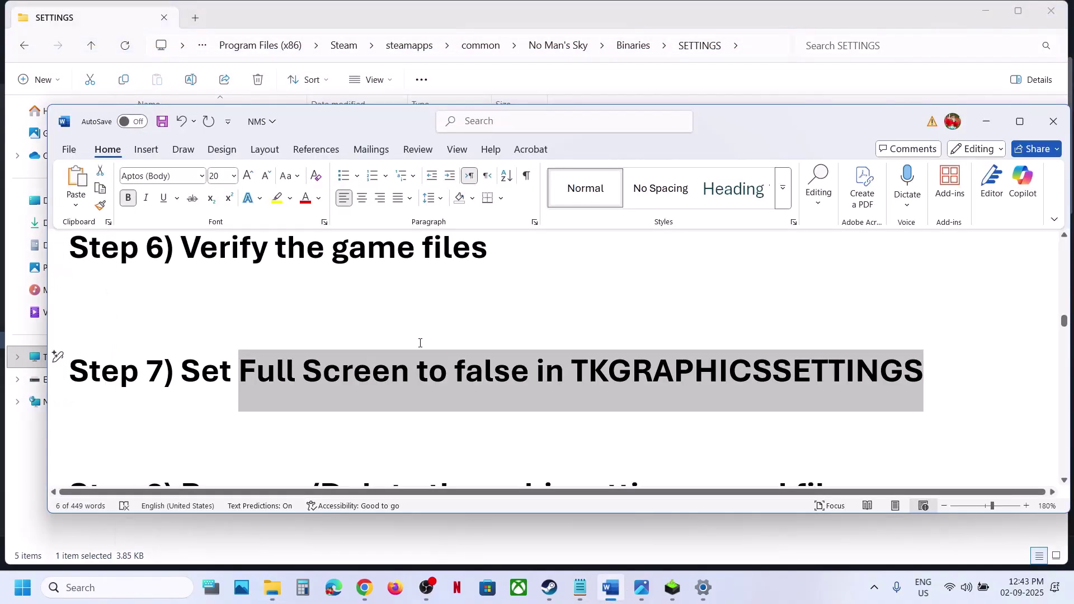
{"action": "scroll", "coordinate": [425, 344], "scroll_direction": "down", "scroll_amount": 3}
{"action": "left_click_drag", "start_coordinate": [443, 355], "coordinate": [677, 355]}
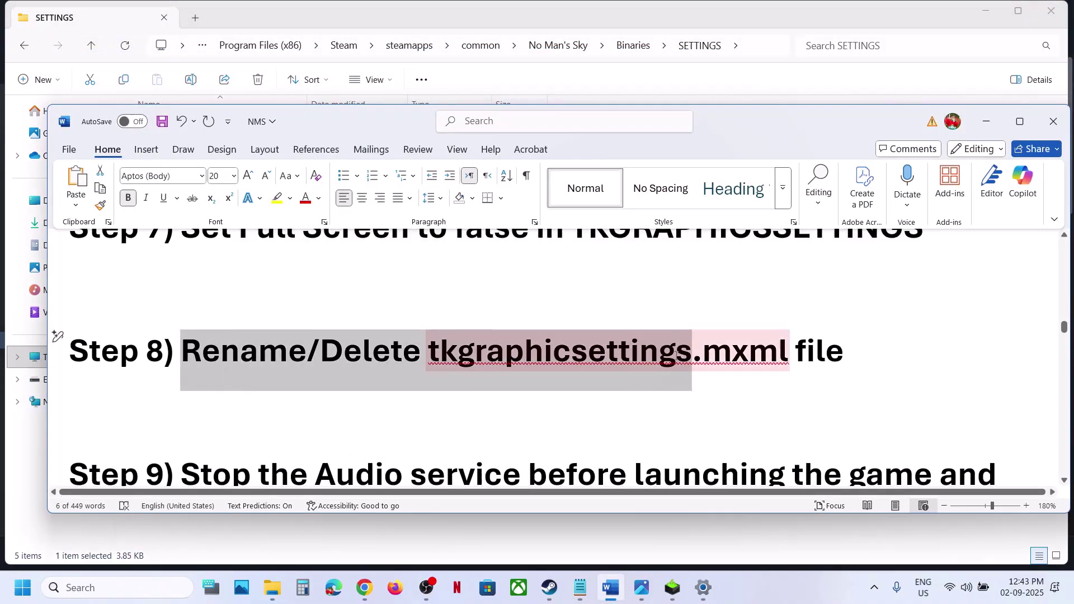
{"action": "left_click", "coordinate": [696, 353]}
{"action": "double_click", "coordinate": [498, 337]}
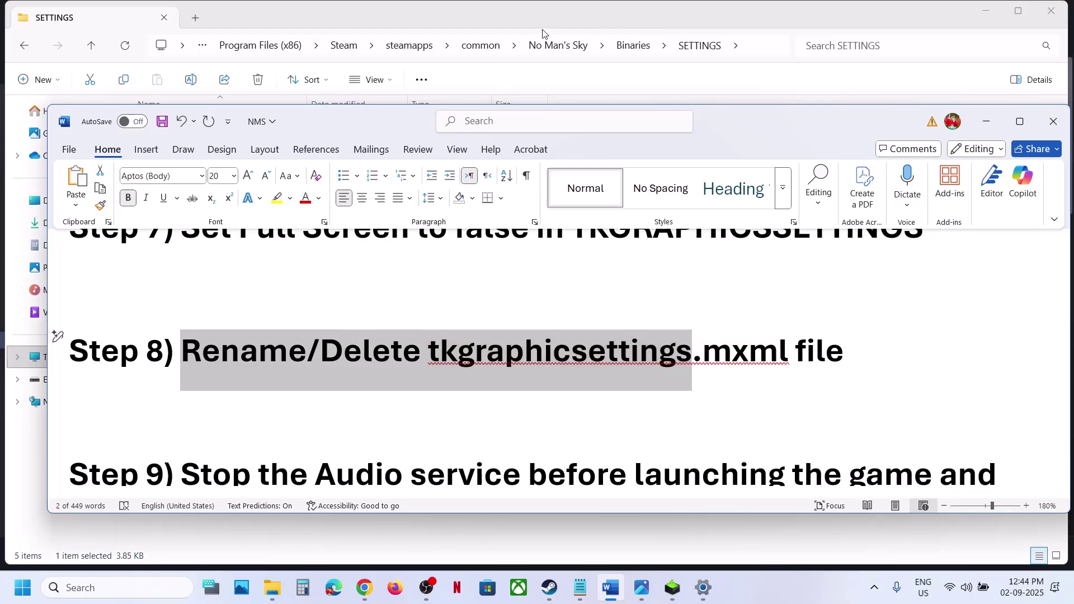
Add .old to TKGRAPHICSSETTINGS.MXML's name and accept the extension-change warning
{"action": "left_click", "coordinate": [529, 22]}
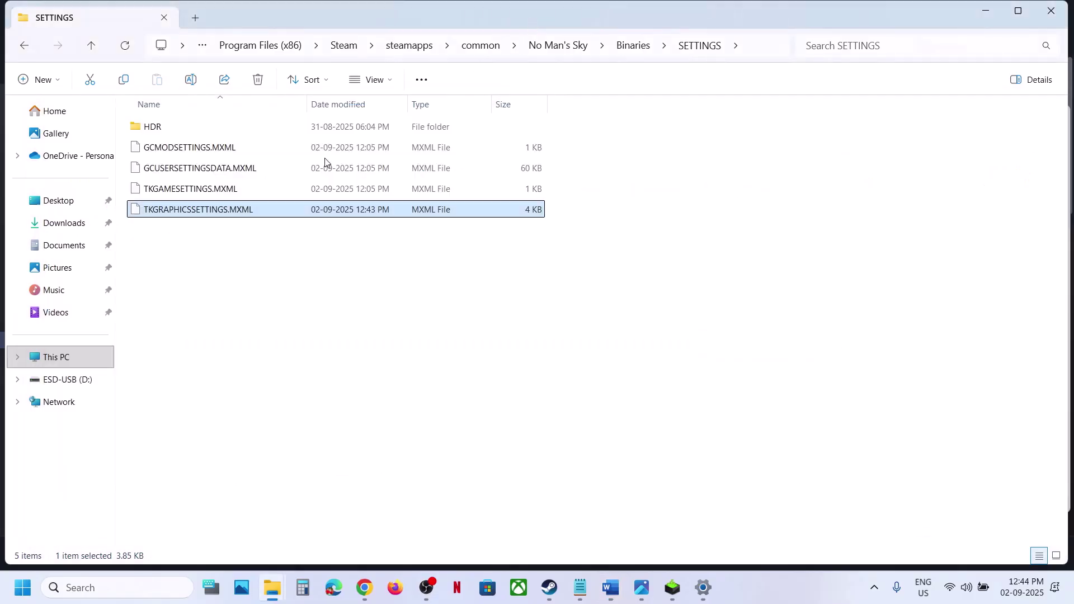
{"action": "right_click", "coordinate": [189, 213]}
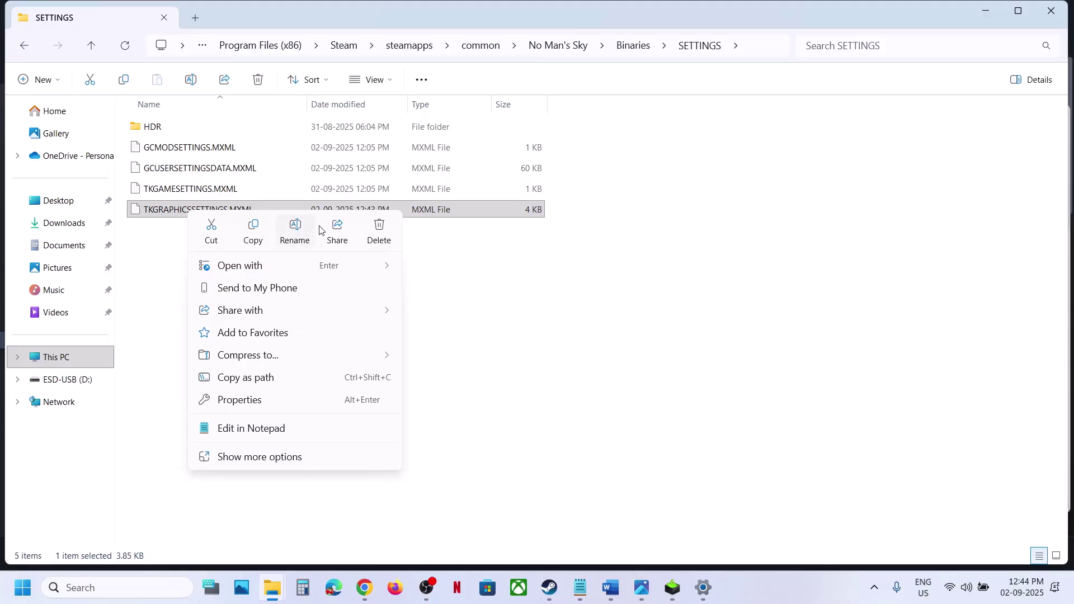
{"action": "left_click", "coordinate": [300, 234]}
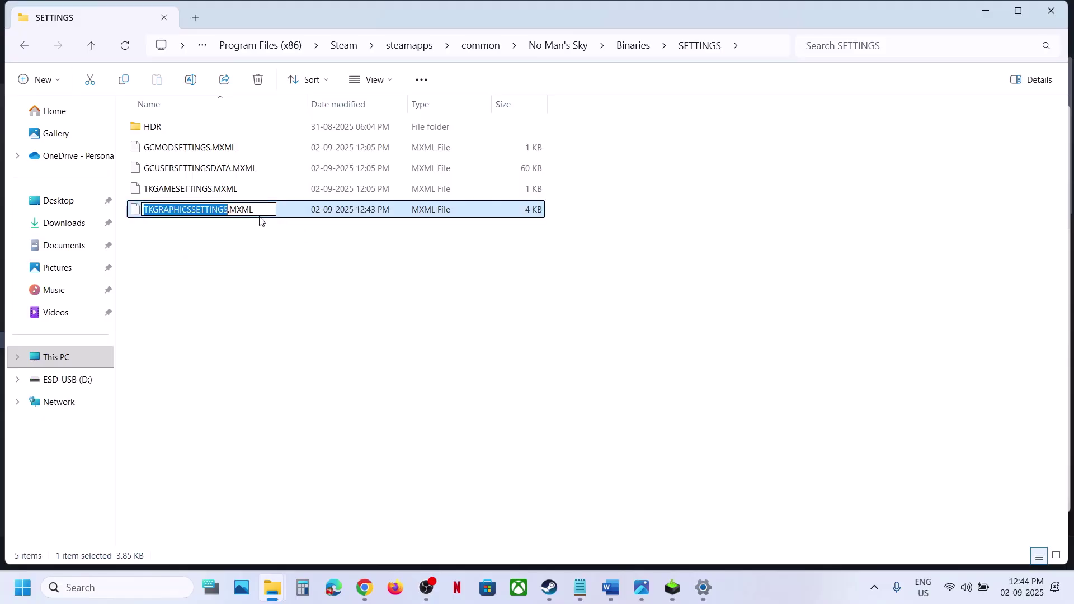
{"action": "left_click", "coordinate": [256, 210]}
{"action": "type", "text": ".old"}
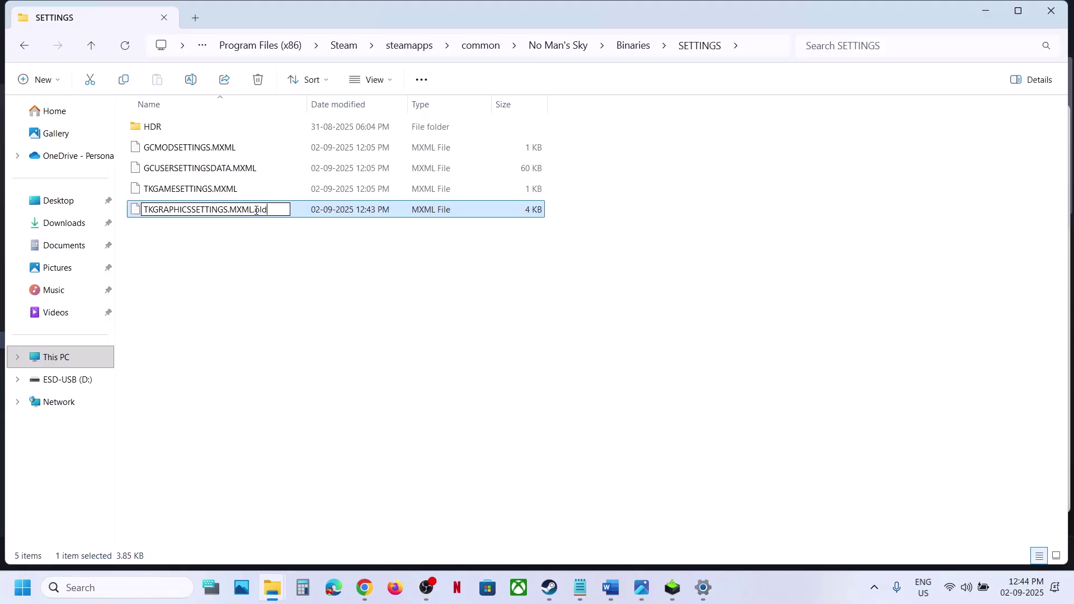
{"action": "left_click", "coordinate": [327, 287]}
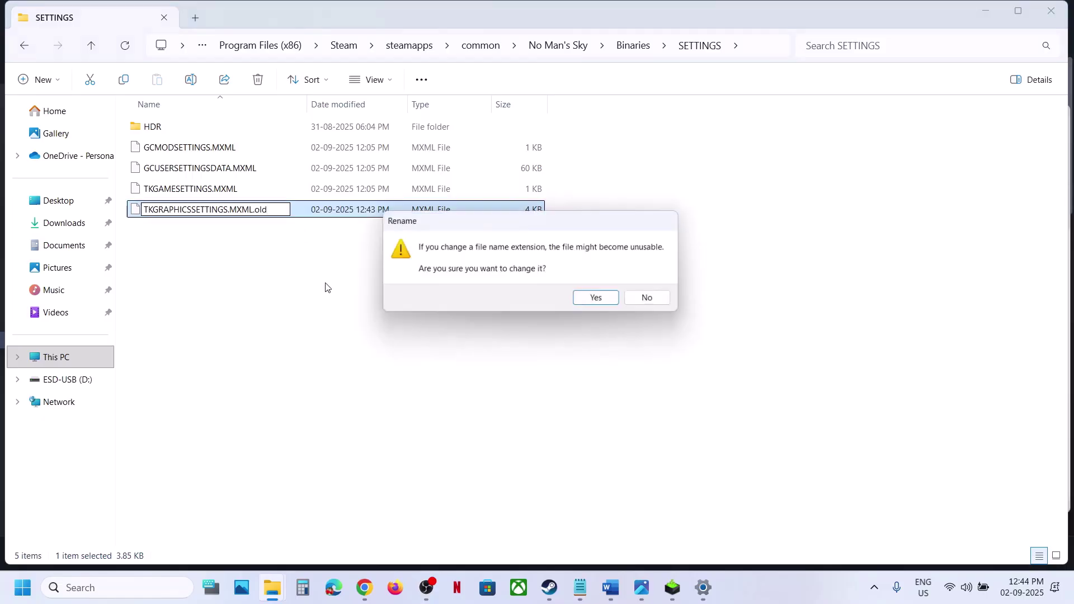
{"action": "left_click", "coordinate": [599, 300]}
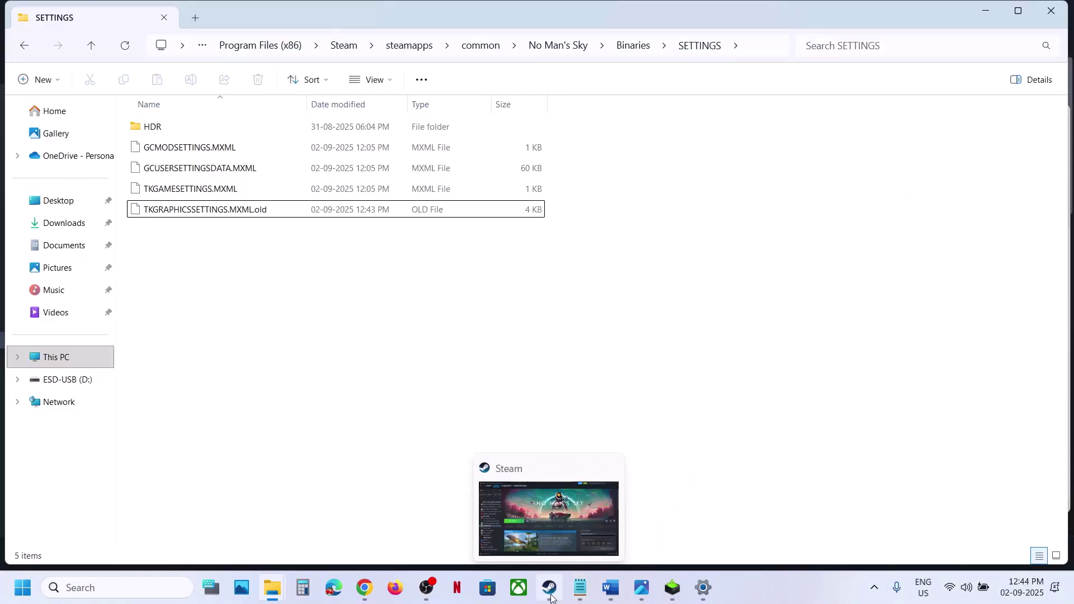
{"action": "left_click", "coordinate": [550, 597]}
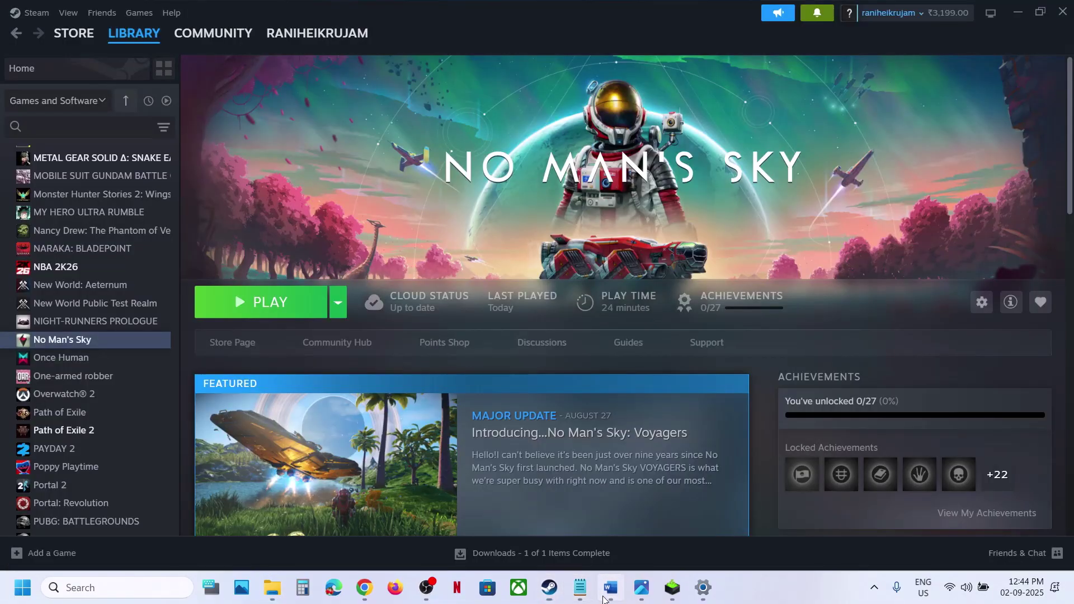
Highlight the Step 9 instructions in the Word notes
{"action": "left_click", "coordinate": [611, 588]}
{"action": "scroll", "coordinate": [415, 365], "scroll_direction": "down", "scroll_amount": 2}
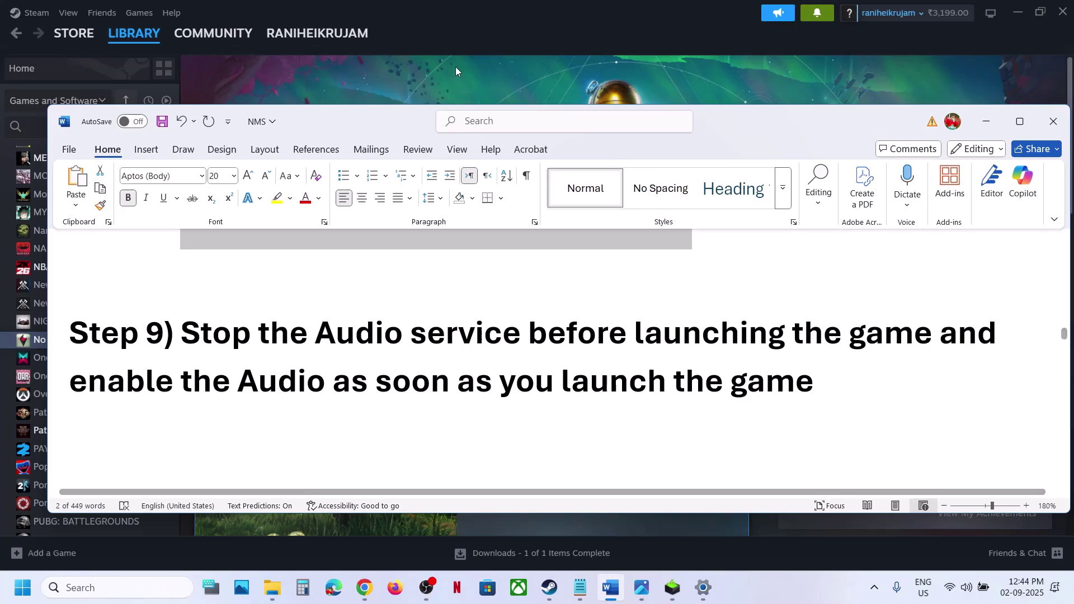
{"action": "double_click", "coordinate": [642, 323]}
{"action": "key", "text": "ctrl+shift+Right"}
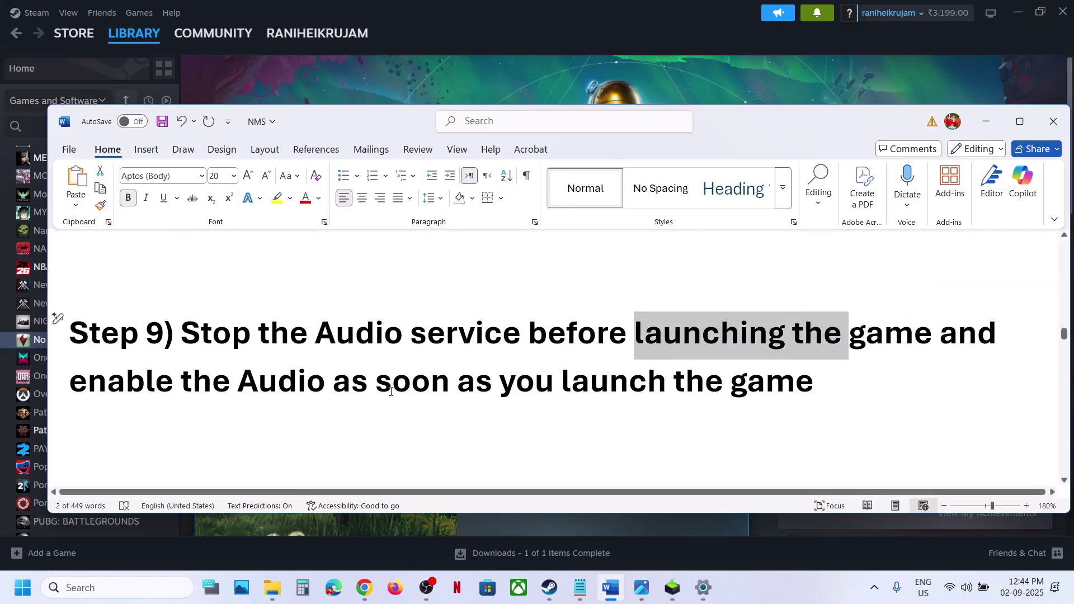
{"action": "left_click_drag", "start_coordinate": [139, 384], "coordinate": [814, 385]}
{"action": "left_click", "coordinate": [562, 91]}
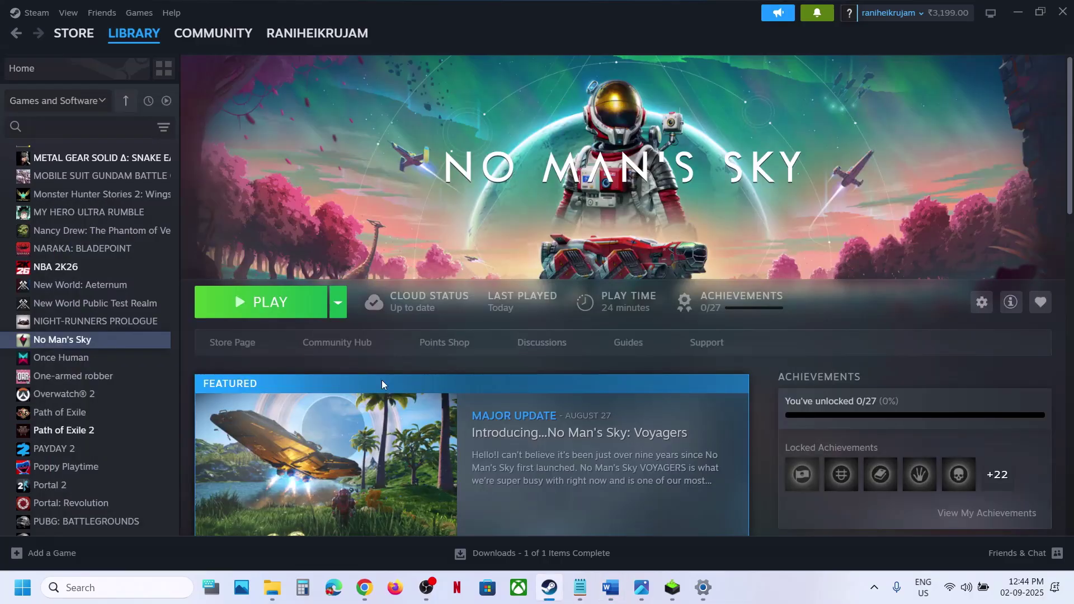
Open Services through Windows search and stop the Windows Audio service
{"action": "left_click", "coordinate": [77, 588]}
{"action": "type", "text": "services"}
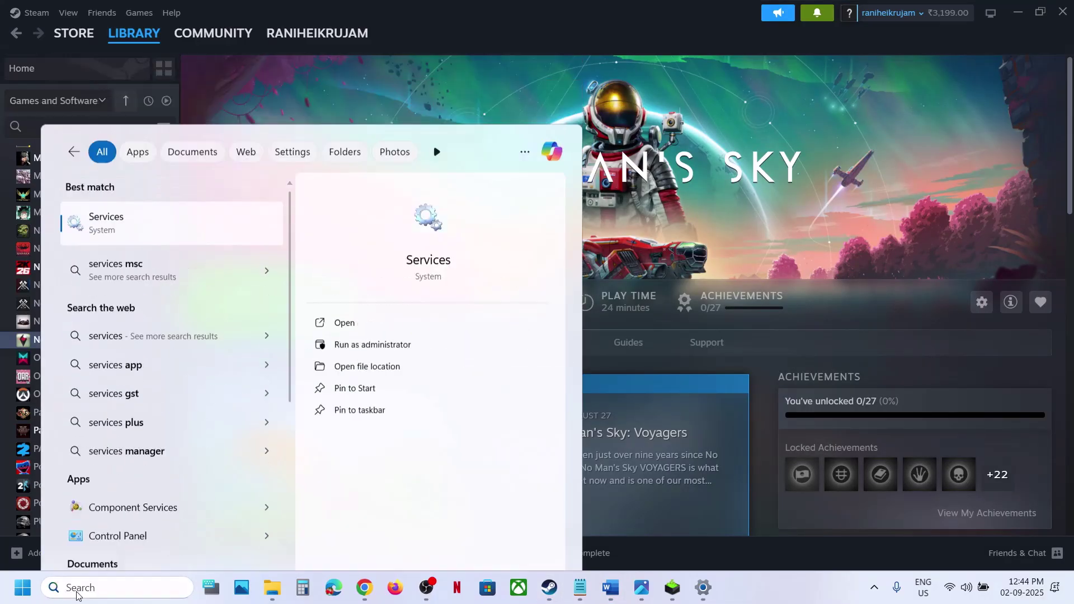
{"action": "key", "text": "Escape"}
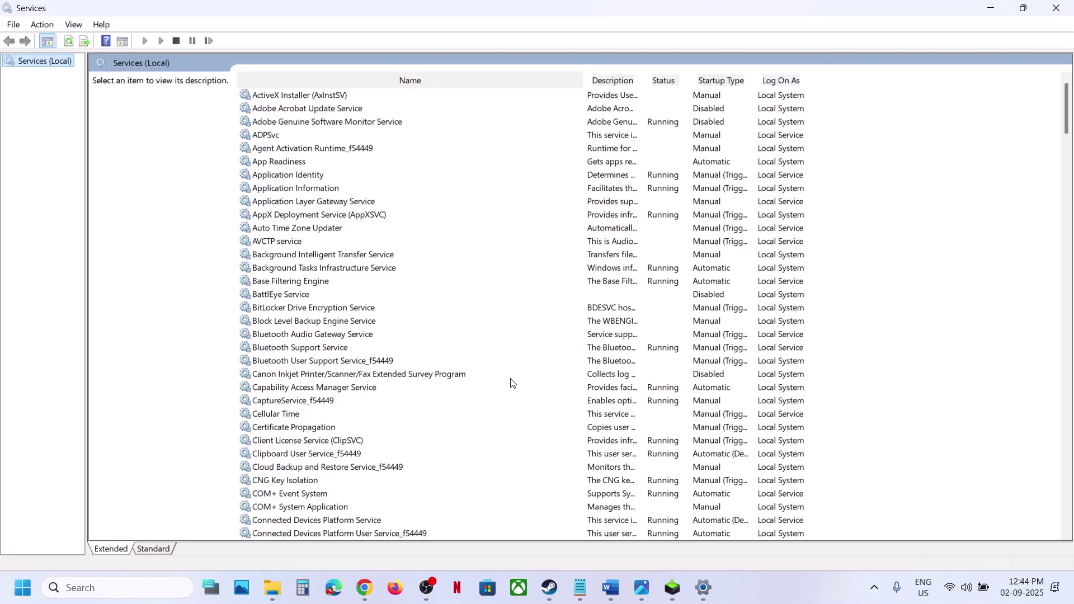
{"action": "left_click", "coordinate": [455, 373]}
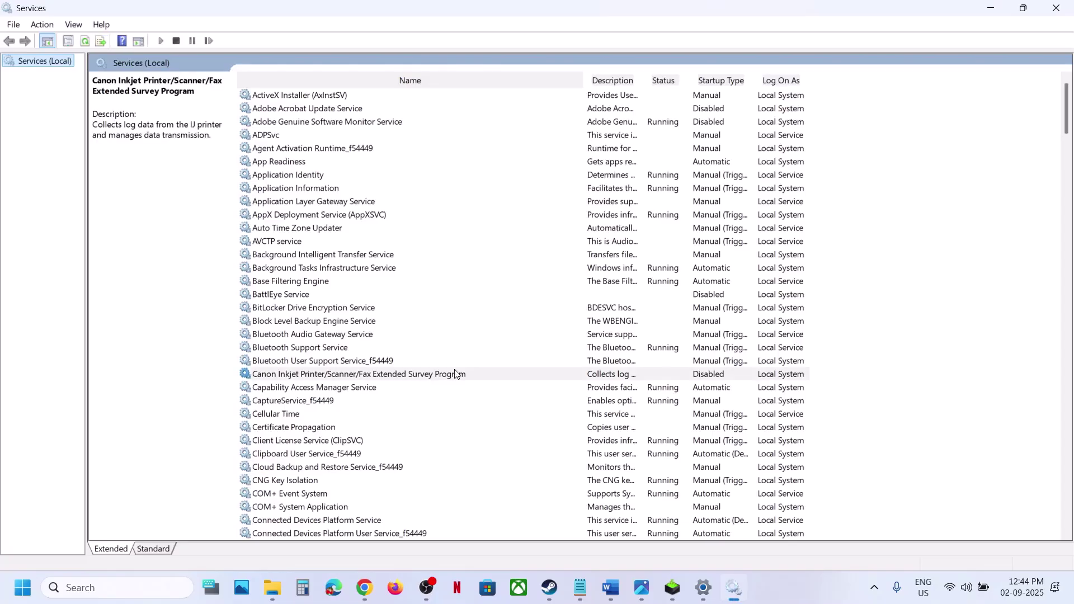
{"action": "key", "text": "w"}
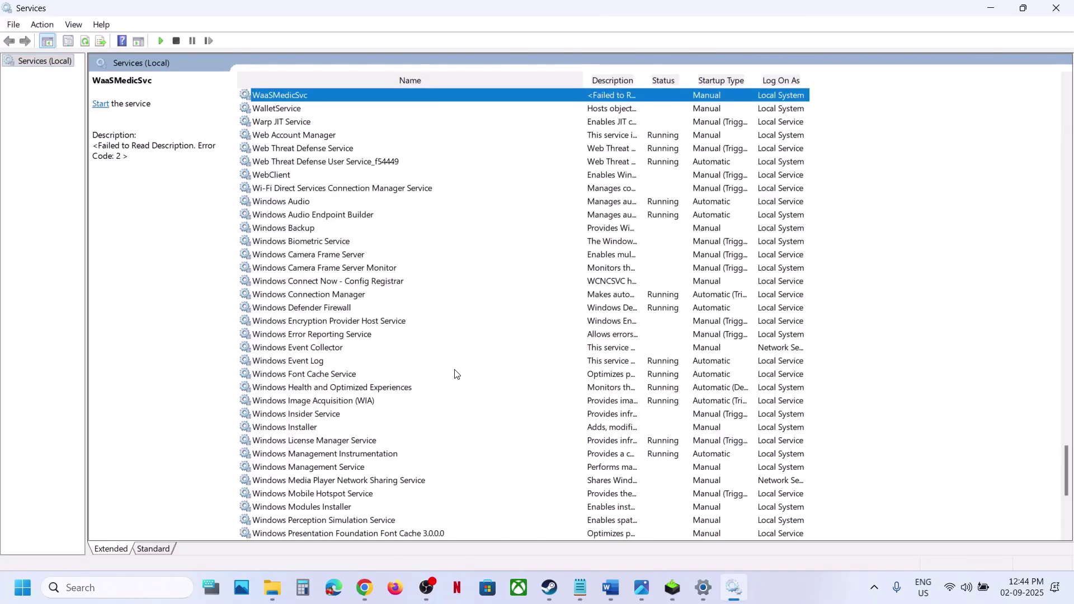
{"action": "left_click", "coordinate": [281, 213]}
{"action": "left_click", "coordinate": [281, 203]}
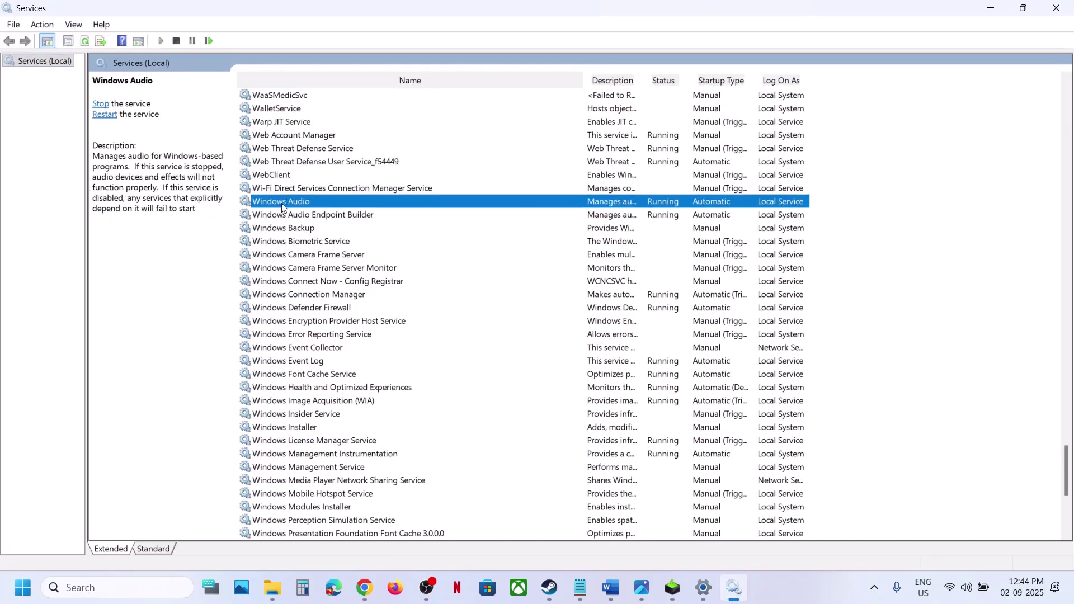
{"action": "right_click", "coordinate": [351, 205]}
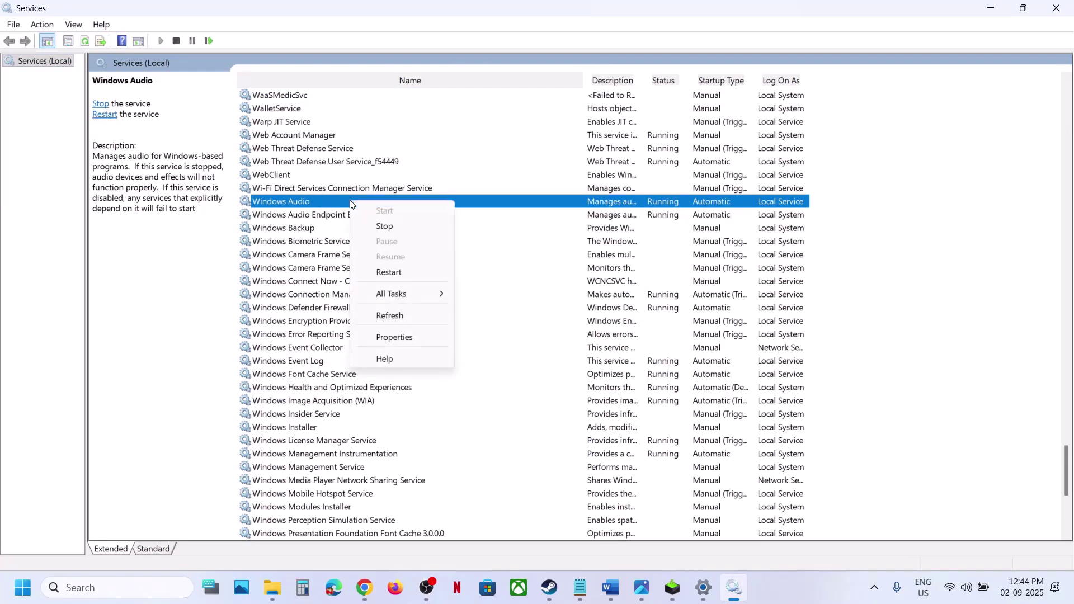
{"action": "left_click", "coordinate": [386, 226]}
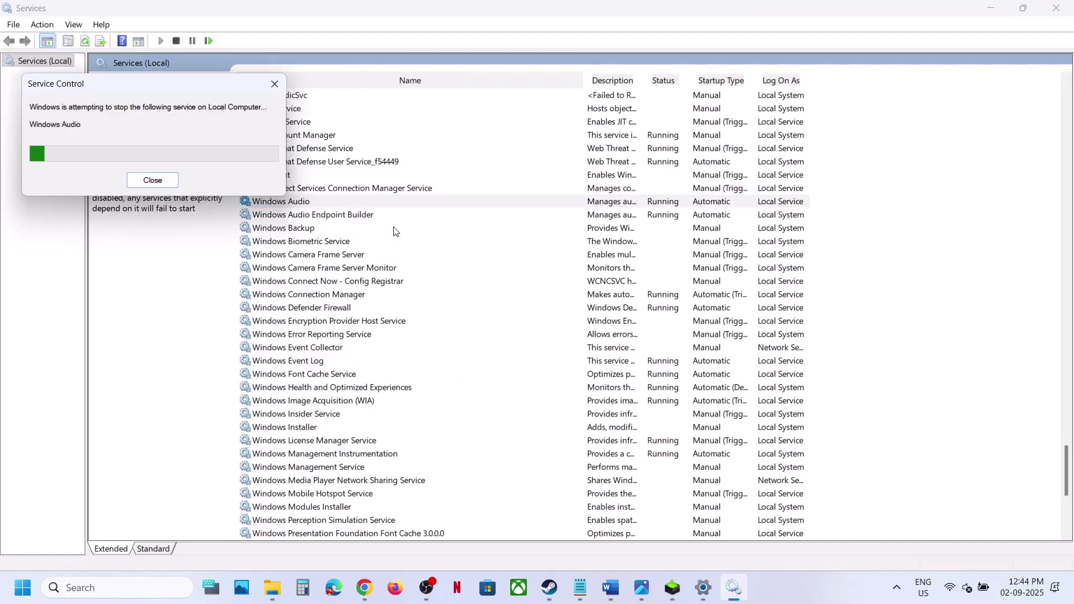
Launch No Man's Sky from Steam as the regular non-VR game
{"action": "key", "text": "alt+Tab"}
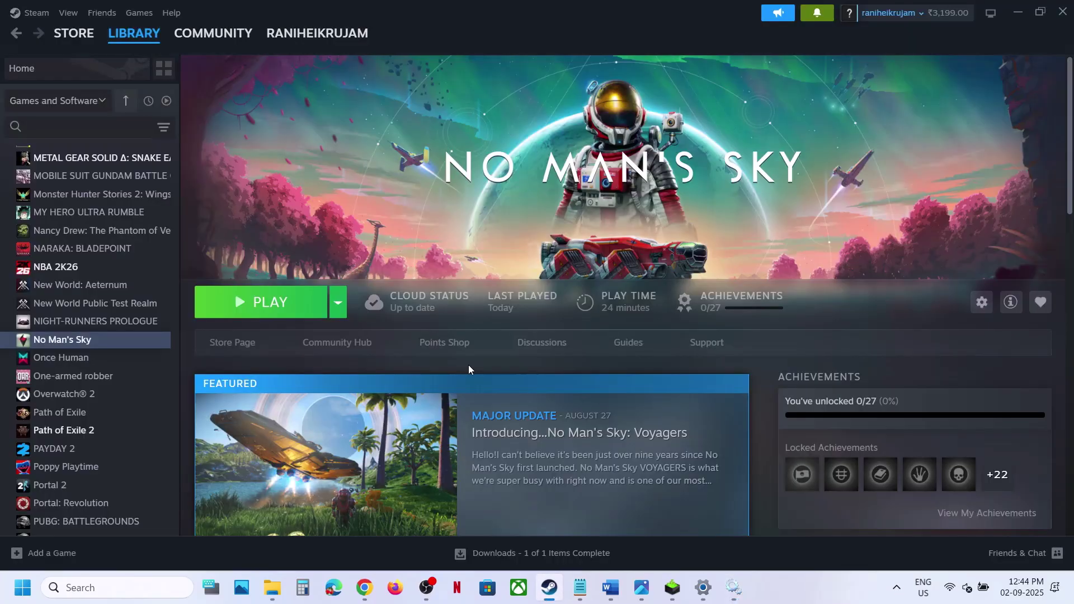
{"action": "left_click", "coordinate": [267, 302]}
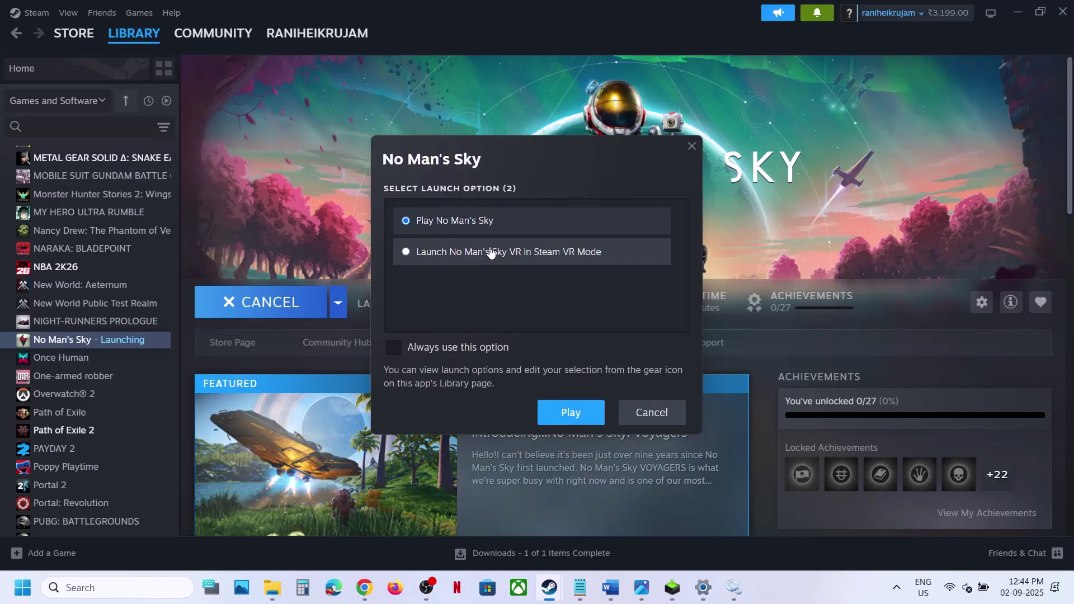
{"action": "left_click", "coordinate": [574, 415]}
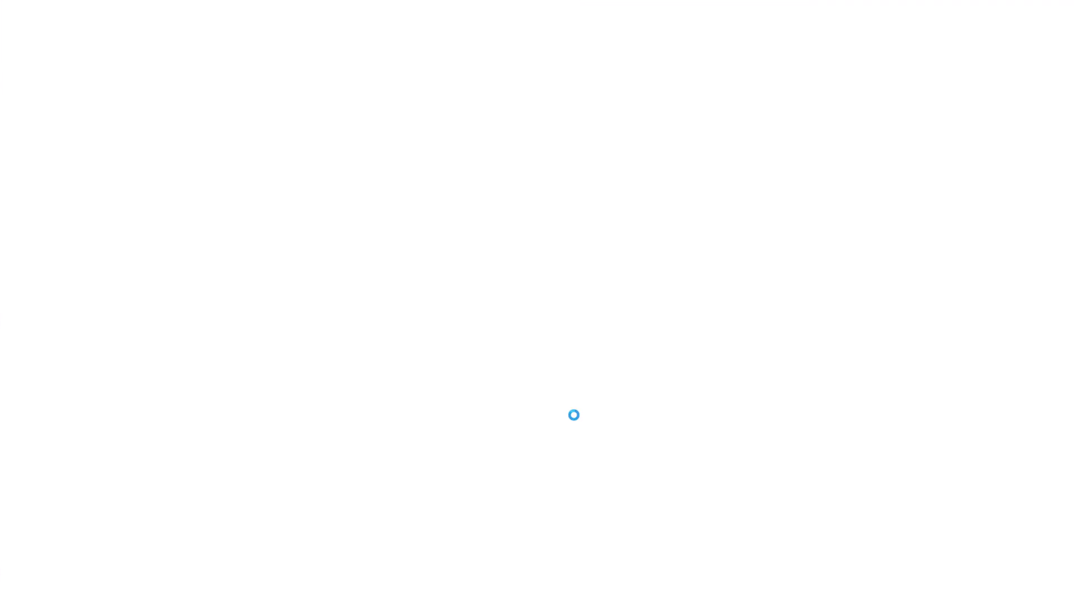
Start the Windows Audio service again in Services while the game runs
{"action": "key", "text": "alt+Tab"}
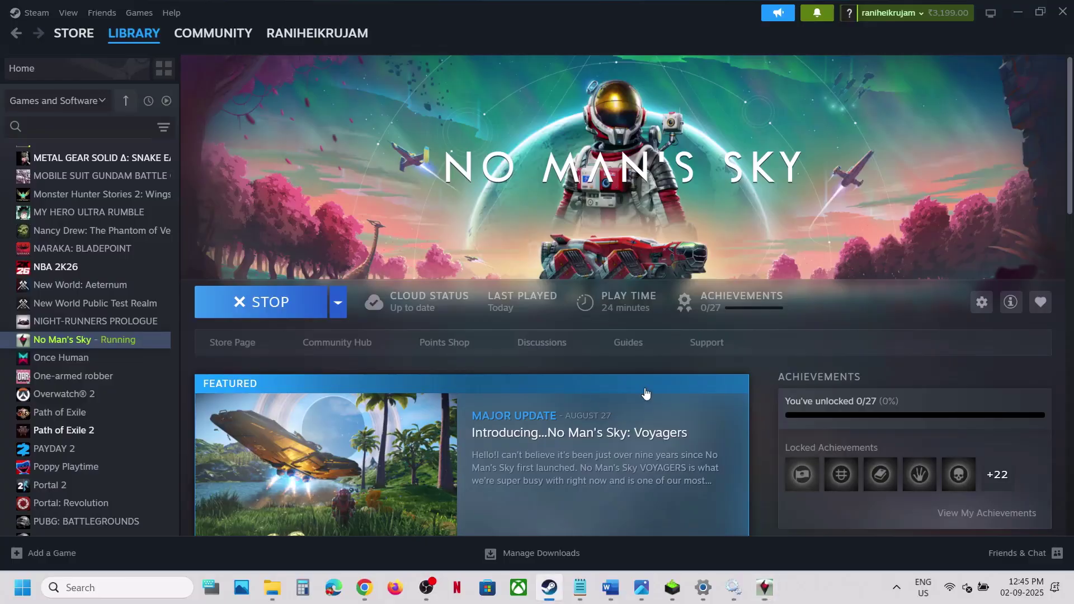
{"action": "left_click", "coordinate": [733, 587]}
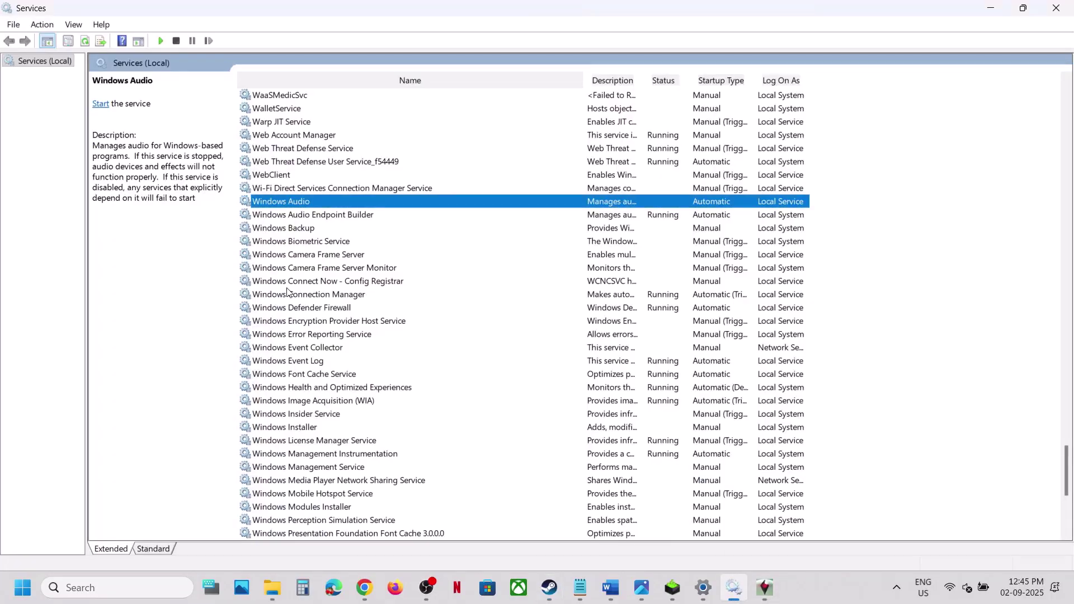
{"action": "right_click", "coordinate": [284, 204]}
{"action": "left_click", "coordinate": [325, 209]}
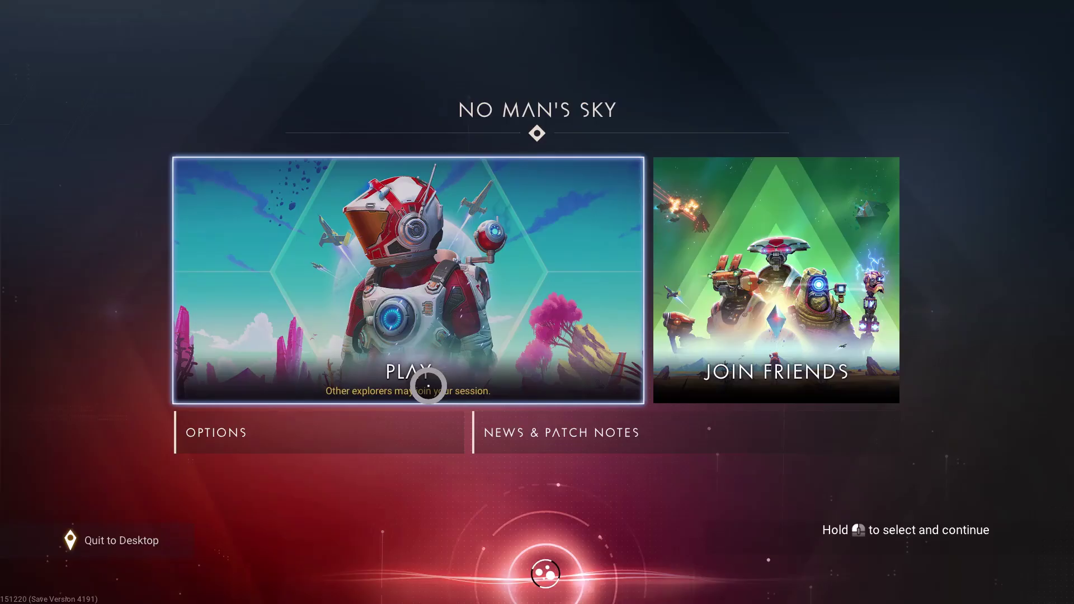
{"action": "key", "text": "alt+Tab"}
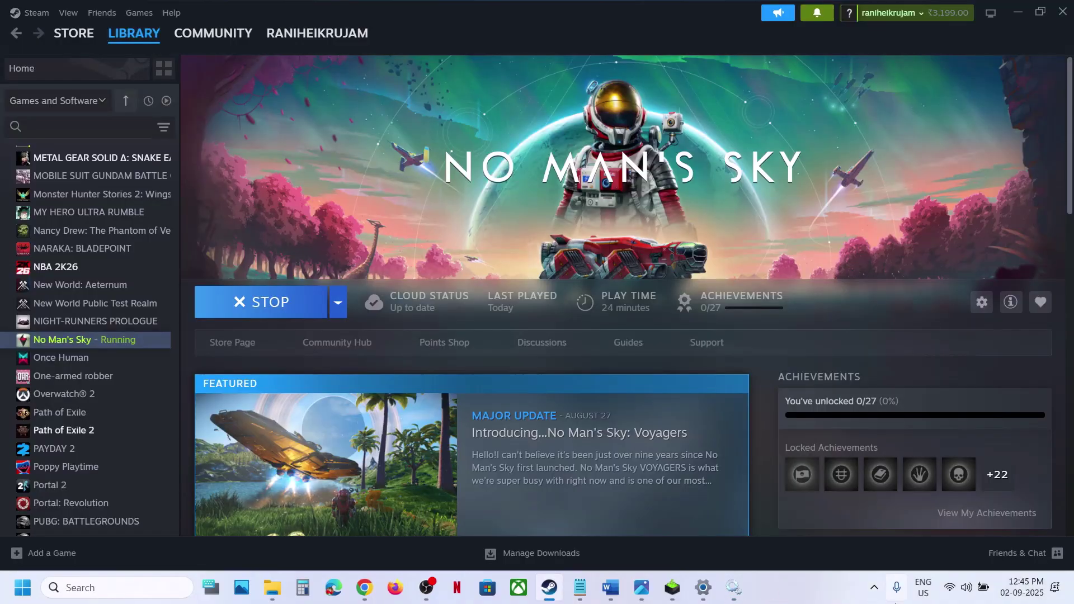
Check the guide's Step 10 folder path and open the C: drive in File Explorer
{"action": "left_click", "coordinate": [615, 590]}
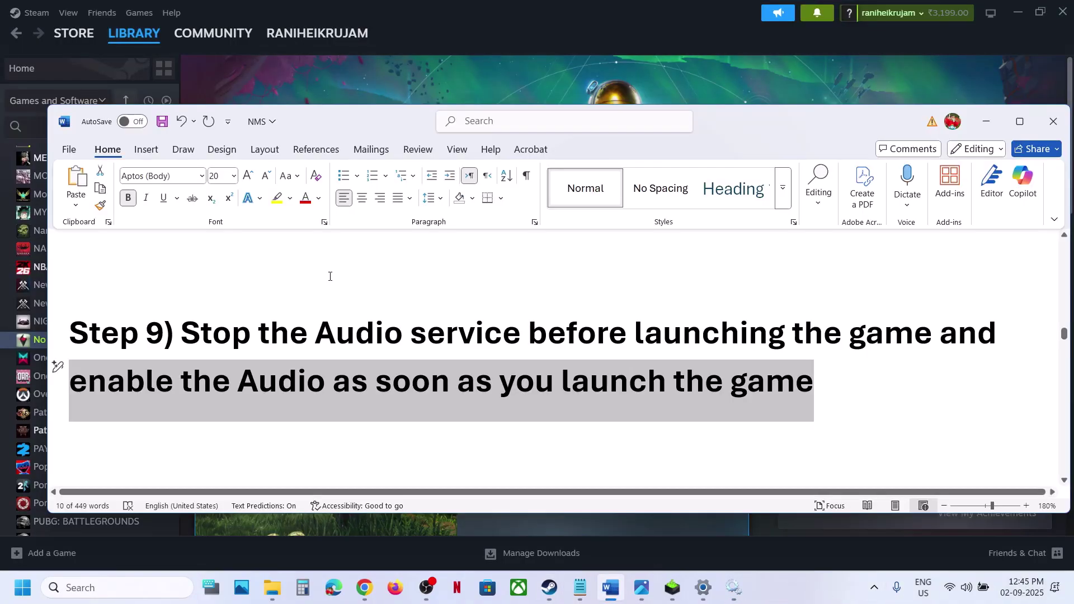
{"action": "scroll", "coordinate": [329, 277], "scroll_direction": "down", "scroll_amount": 3}
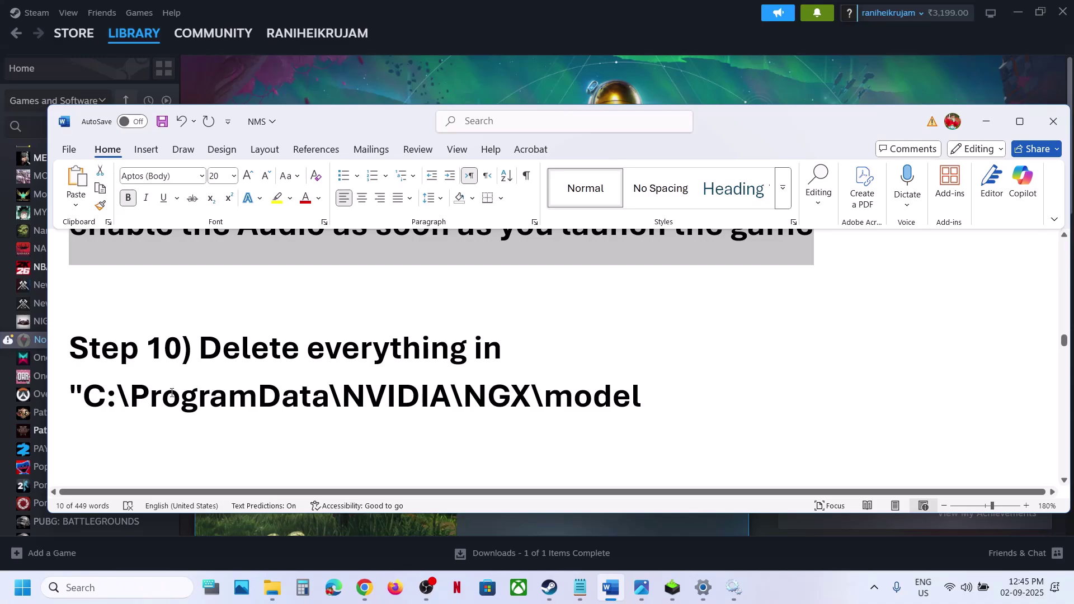
{"action": "left_click_drag", "start_coordinate": [172, 393], "coordinate": [68, 394]}
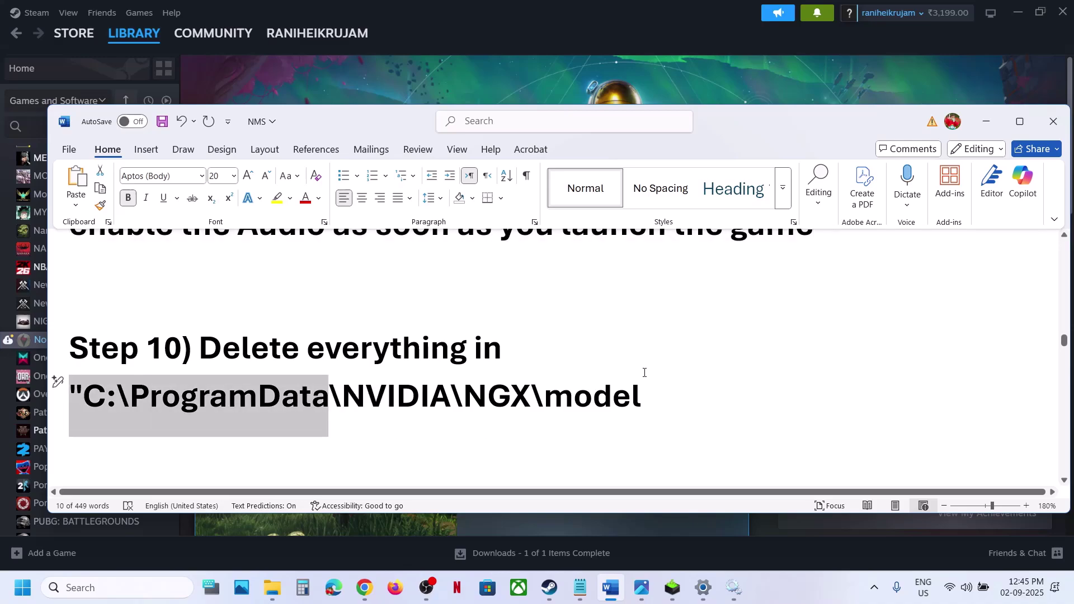
{"action": "left_click", "coordinate": [278, 594]}
{"action": "left_click", "coordinate": [324, 554]}
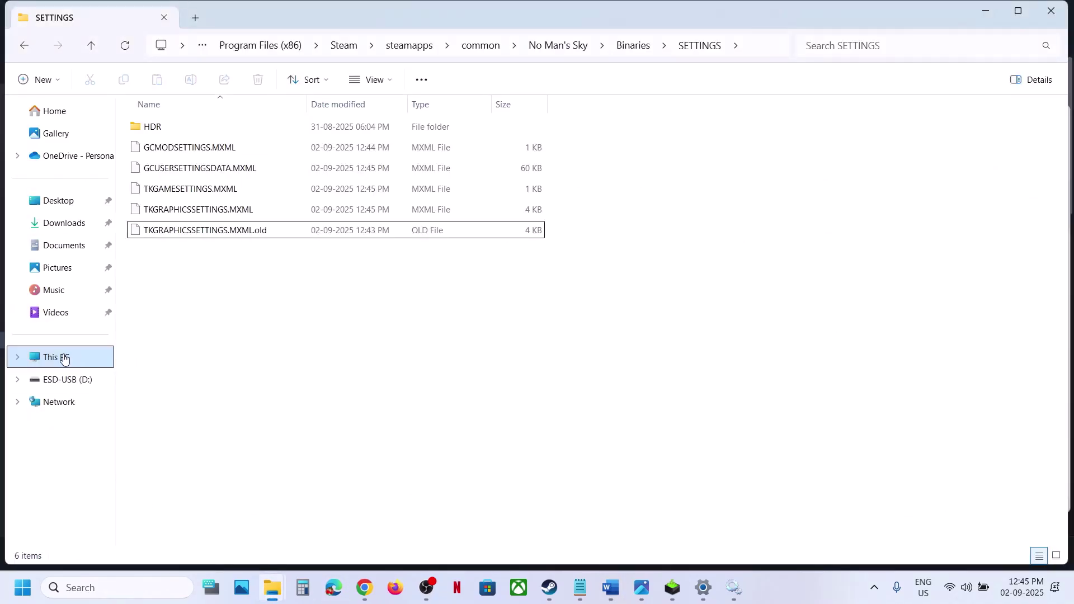
{"action": "left_click", "coordinate": [64, 358]}
{"action": "double_click", "coordinate": [232, 116]}
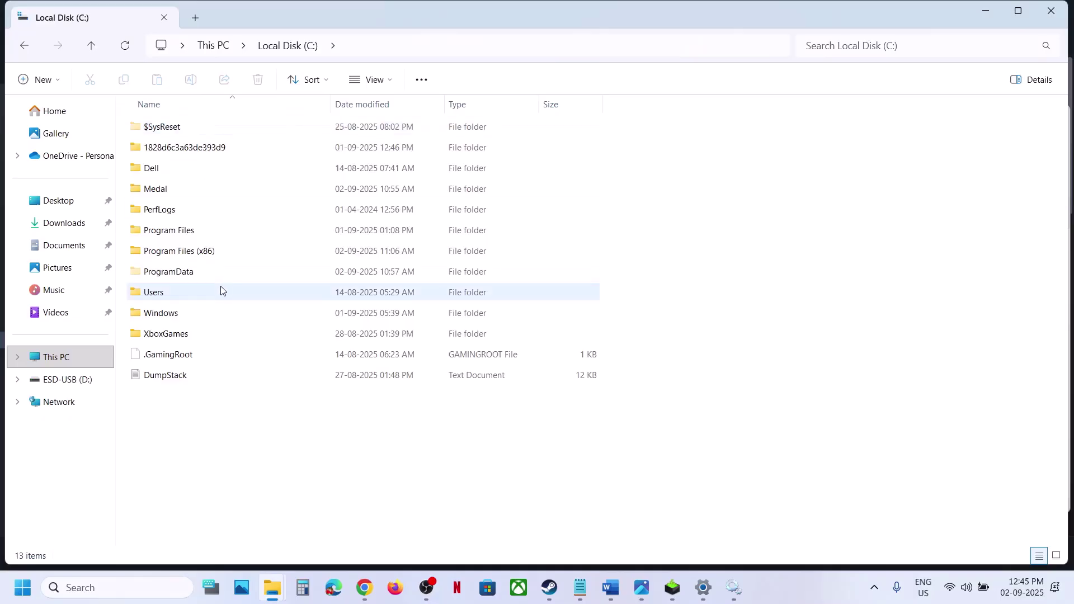
Navigate into ProgramData\NVIDIA\NGX\models, with hidden items shown
{"action": "left_click", "coordinate": [189, 275]}
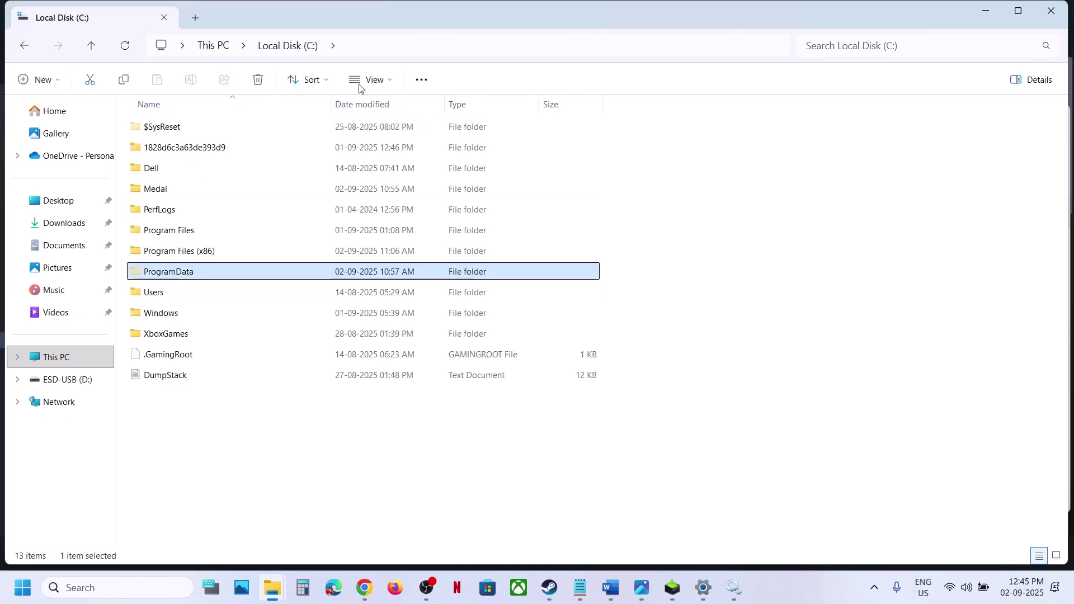
{"action": "left_click", "coordinate": [389, 82]}
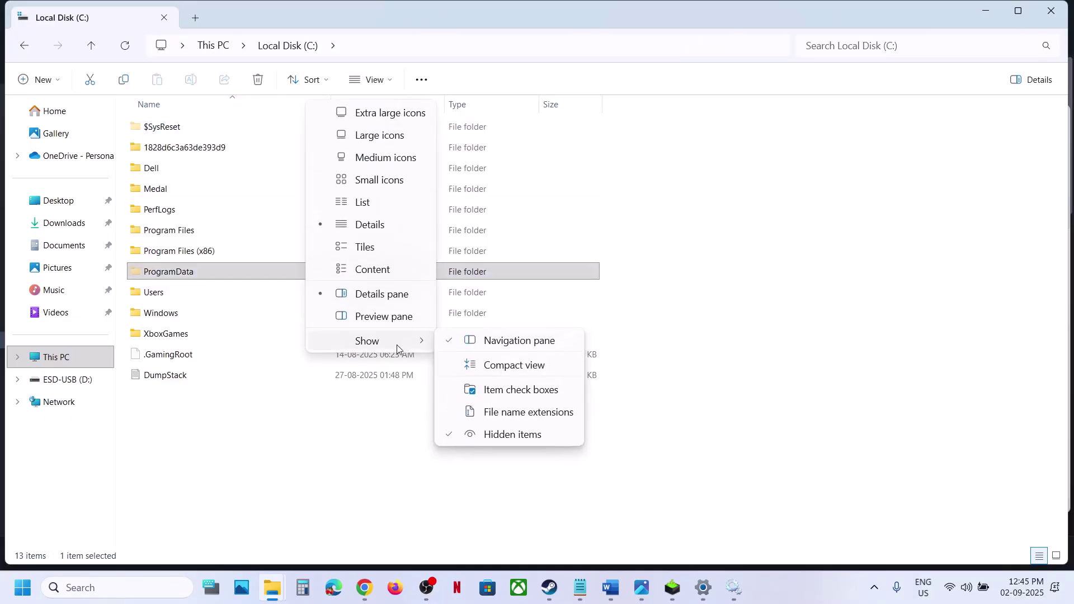
{"action": "double_click", "coordinate": [220, 274]}
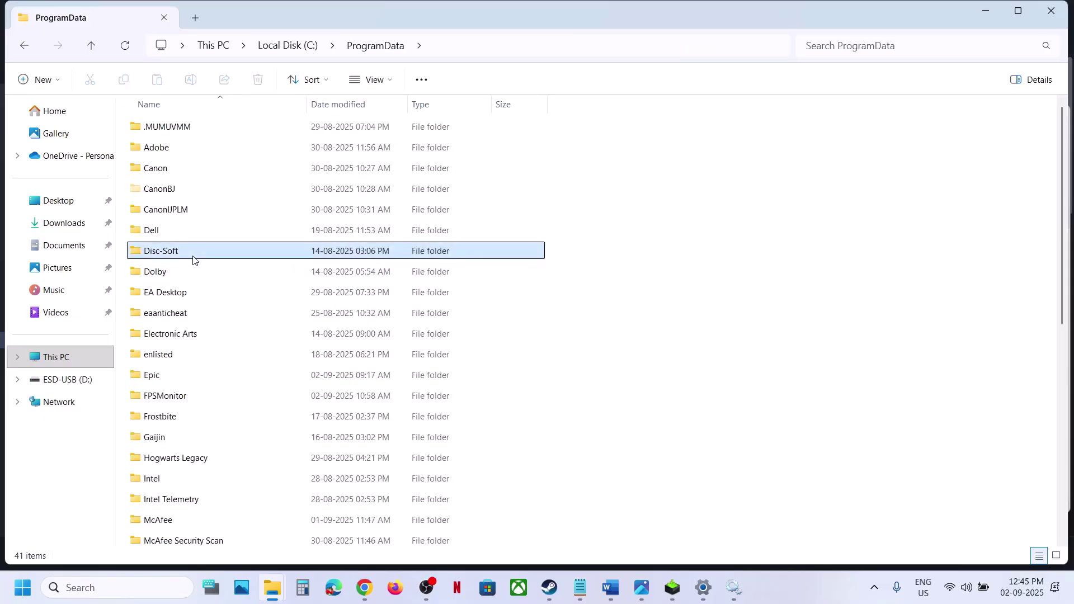
{"action": "key", "text": "n"}
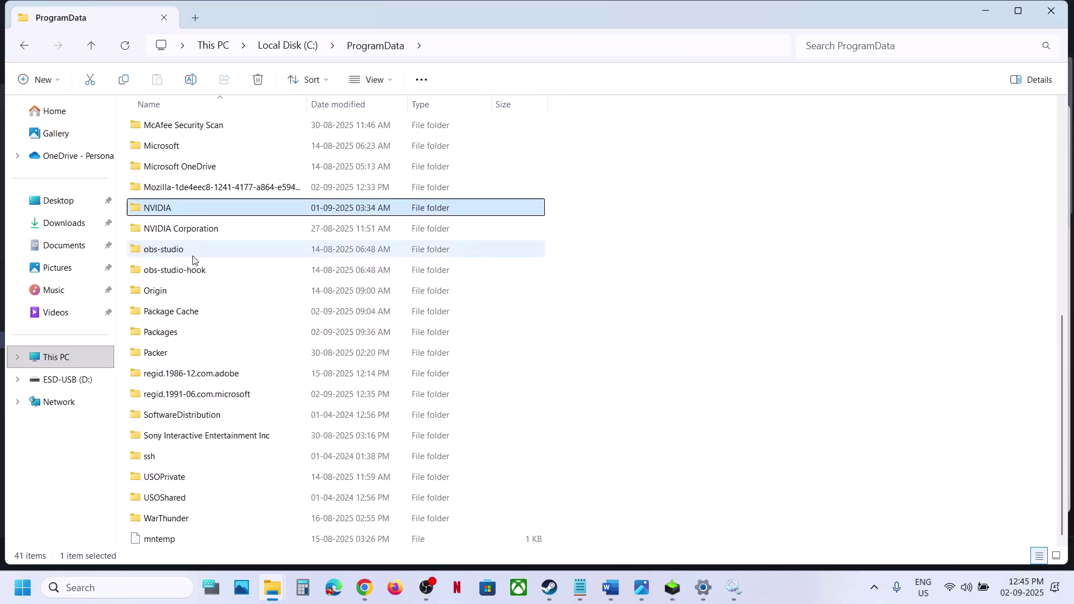
{"action": "double_click", "coordinate": [168, 211]}
{"action": "double_click", "coordinate": [171, 127]}
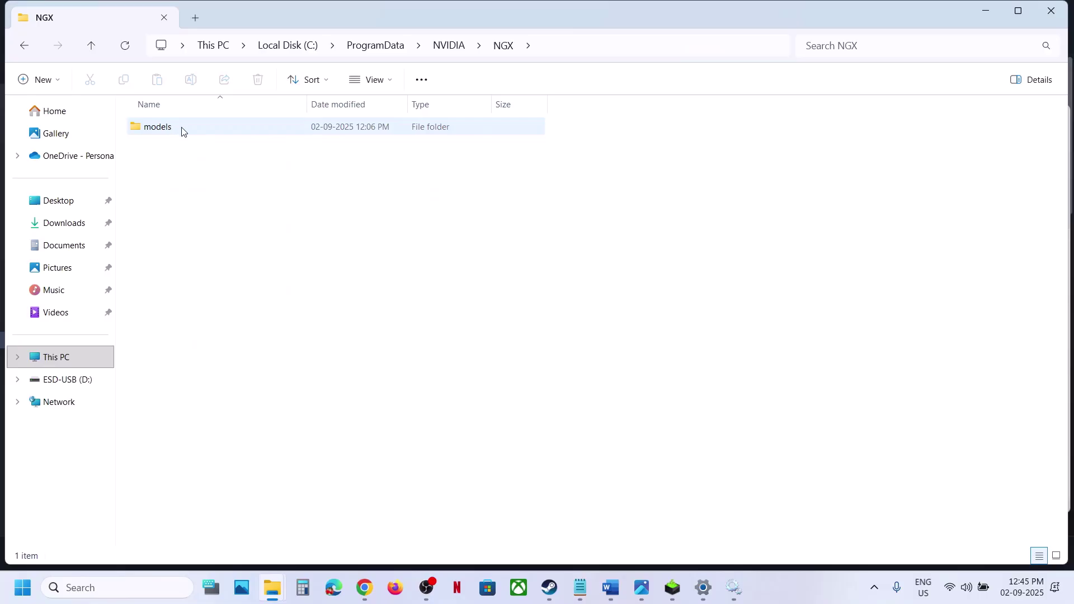
{"action": "double_click", "coordinate": [182, 131]}
Delete all 14 items in the models folder
{"action": "key", "text": "ctrl+a"}
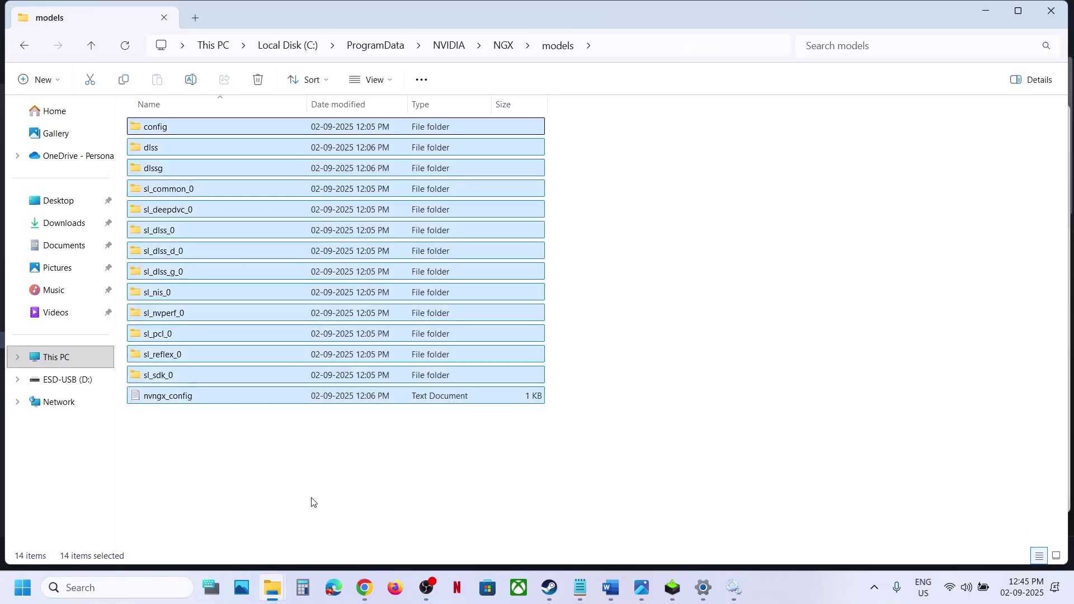
{"action": "right_click", "coordinate": [267, 242]}
{"action": "left_click", "coordinate": [415, 260]}
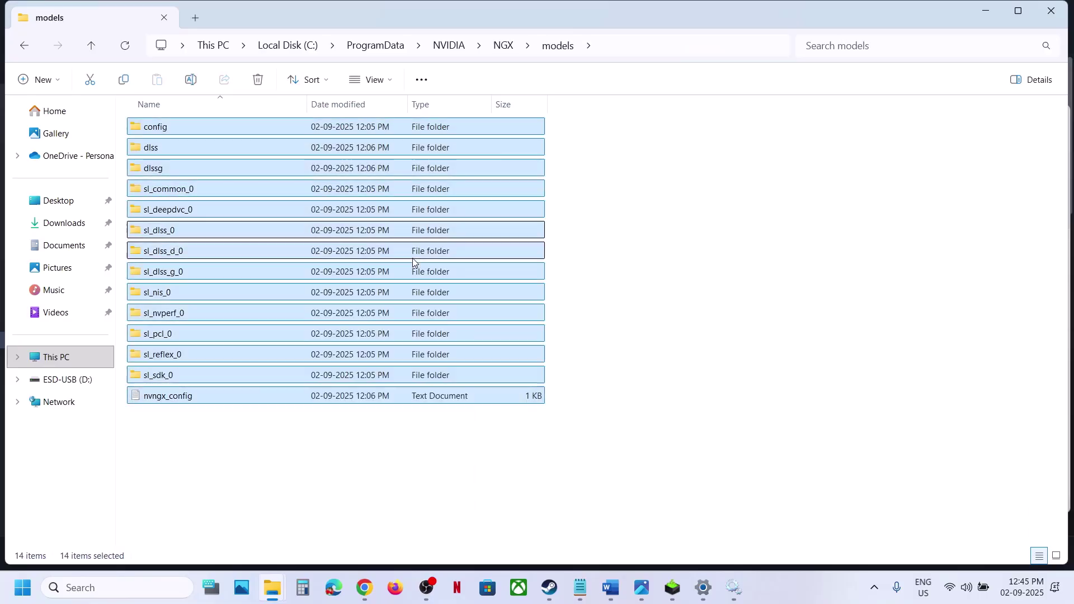
{"action": "left_click", "coordinate": [548, 586]}
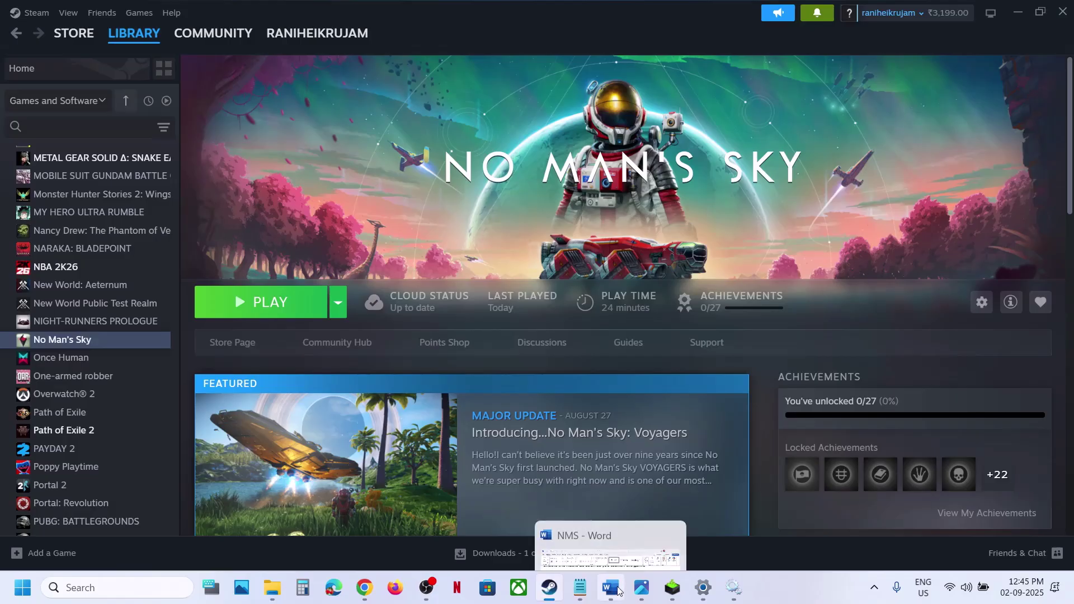
Set No Man's Sky's Steam launch options to -dx11
{"action": "left_click", "coordinate": [610, 587]}
{"action": "scroll", "coordinate": [416, 332], "scroll_direction": "down", "scroll_amount": 3}
{"action": "scroll", "coordinate": [414, 333], "scroll_direction": "up", "scroll_amount": 1}
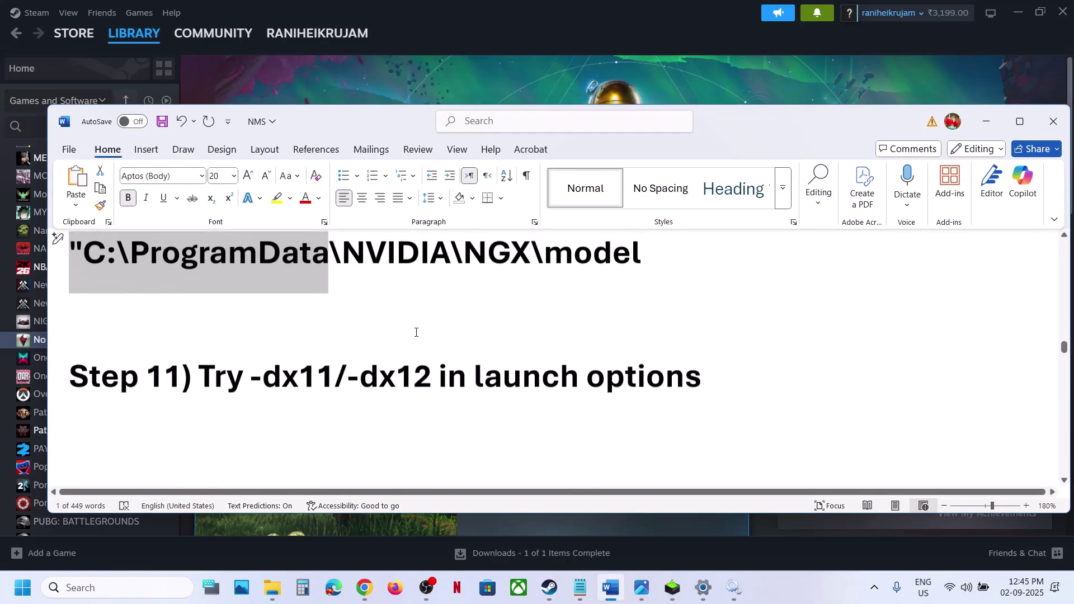
{"action": "left_click", "coordinate": [457, 70]}
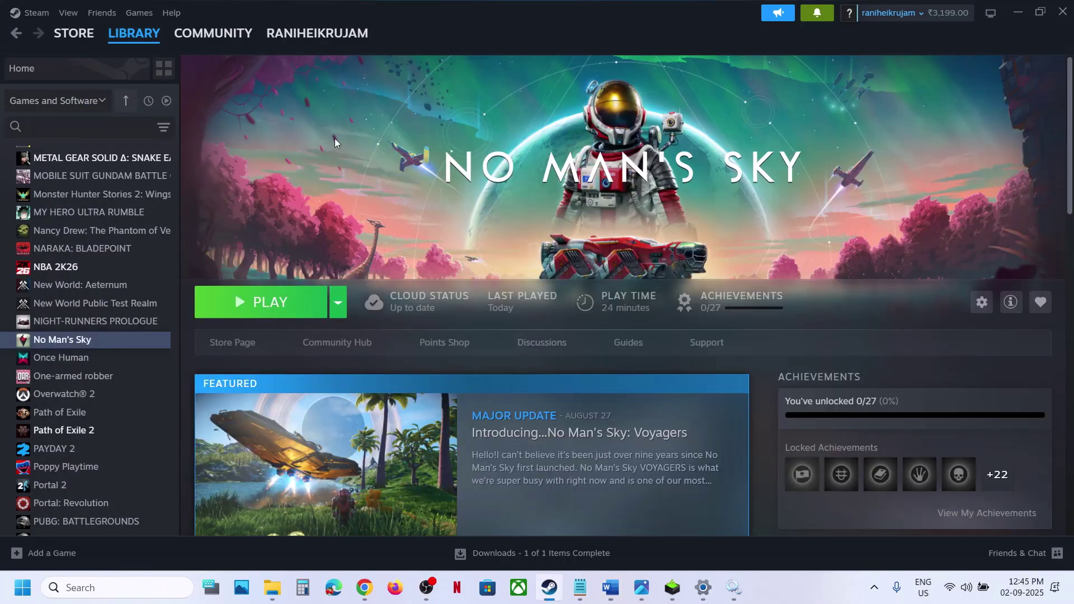
{"action": "right_click", "coordinate": [91, 337]}
{"action": "left_click", "coordinate": [118, 441]}
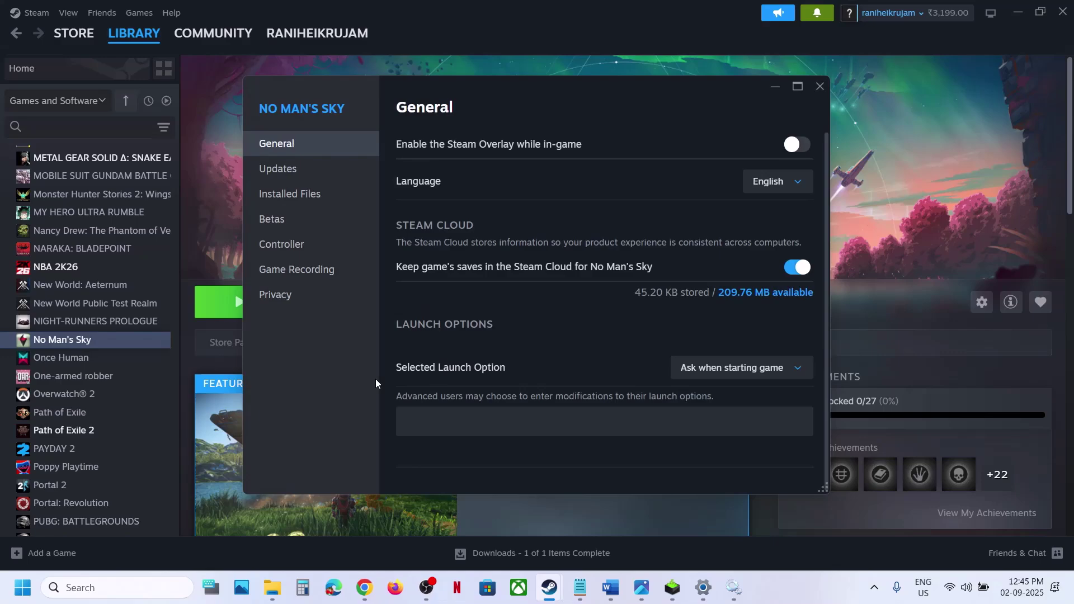
{"action": "left_click", "coordinate": [436, 417]}
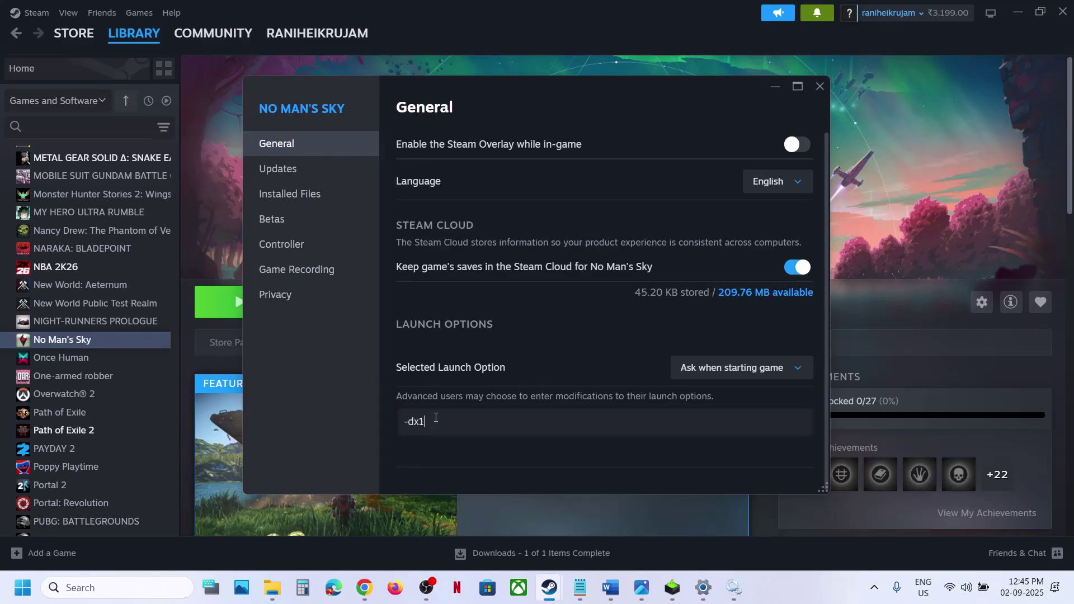
{"action": "left_click", "coordinate": [824, 86]}
Change the launch option to -dx12, then clear the field and close properties
{"action": "right_click", "coordinate": [102, 345]}
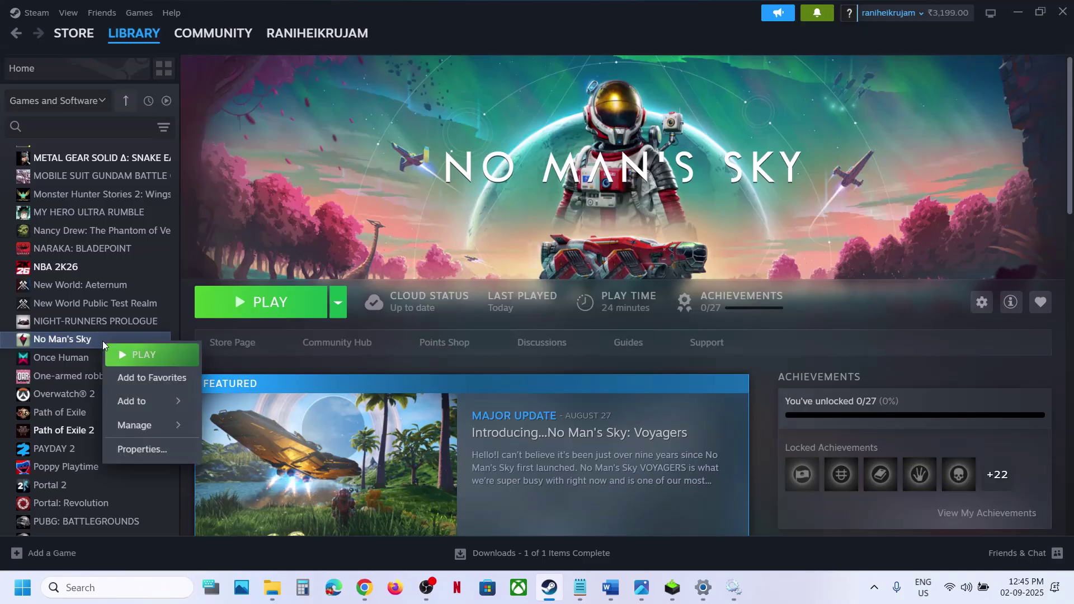
{"action": "left_click", "coordinate": [118, 443]}
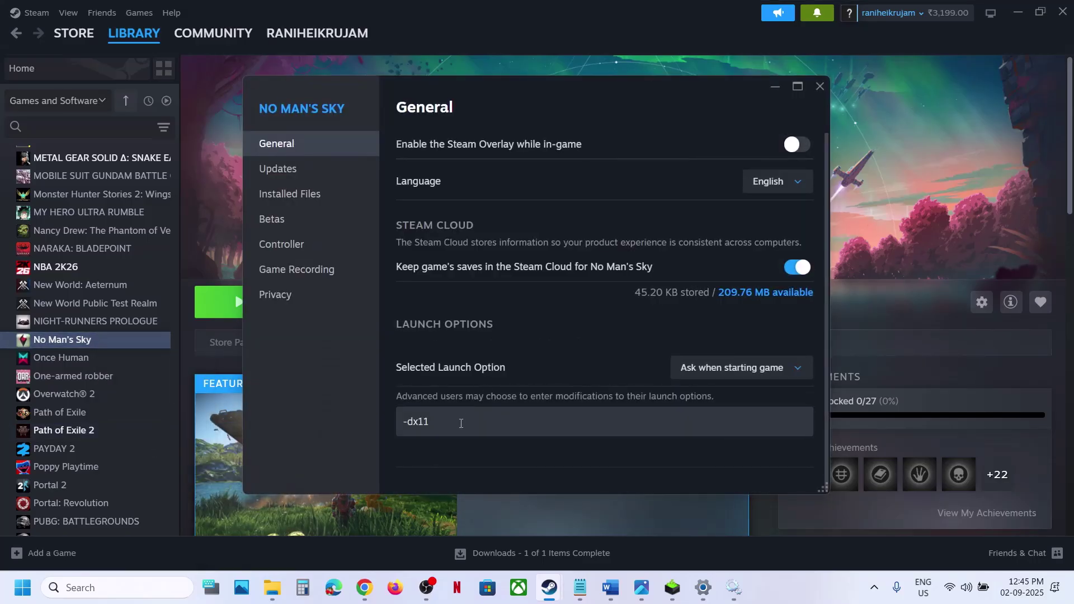
{"action": "left_click", "coordinate": [461, 424]}
{"action": "left_click", "coordinate": [488, 461]}
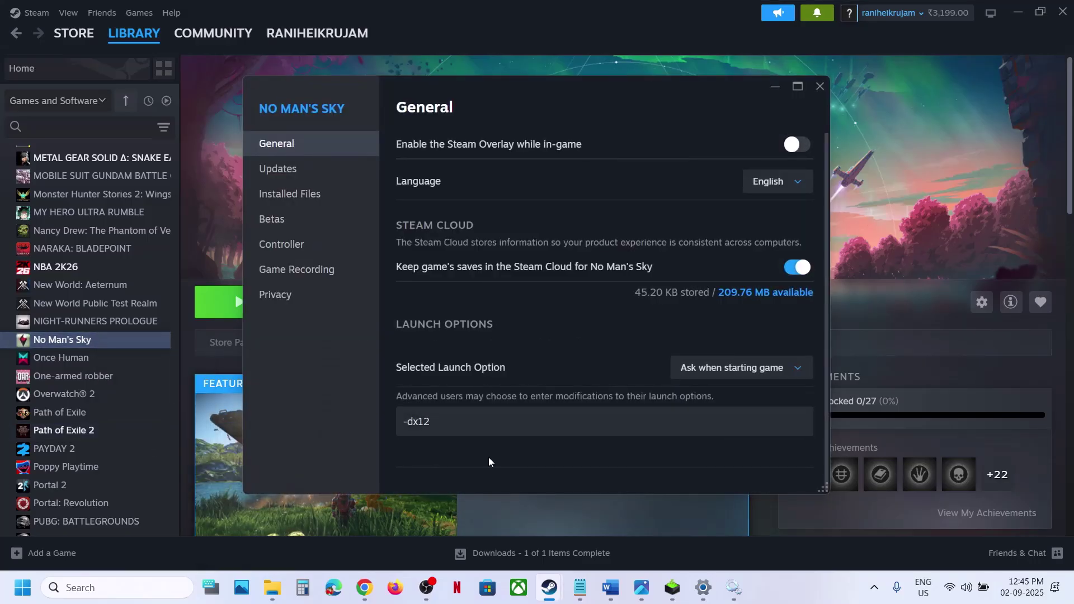
{"action": "left_click", "coordinate": [458, 422]}
{"action": "key", "text": "ctrl+a"}
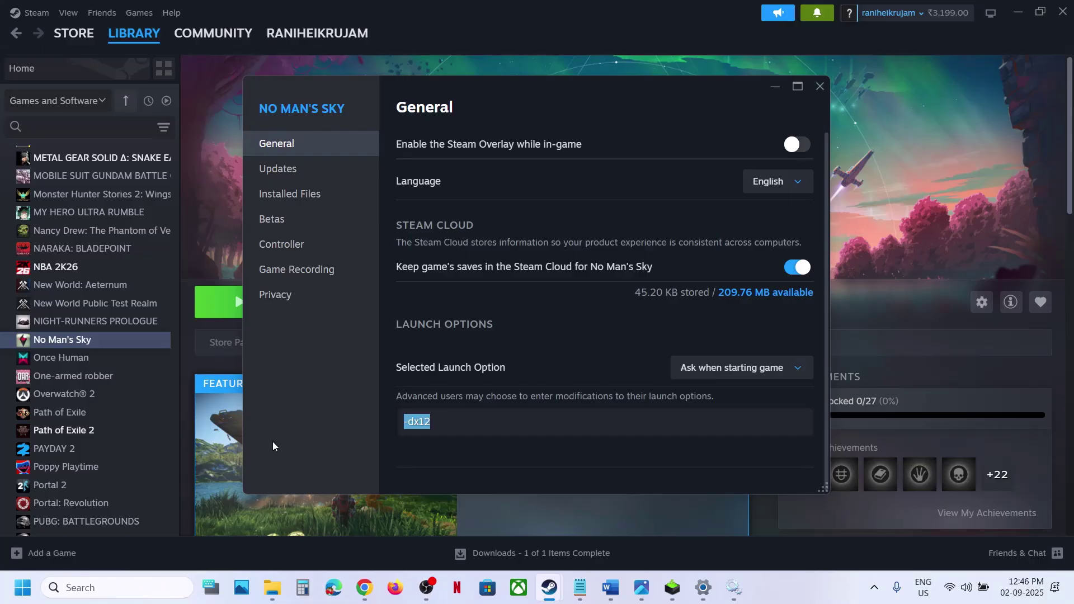
{"action": "key", "text": "BackSpace"}
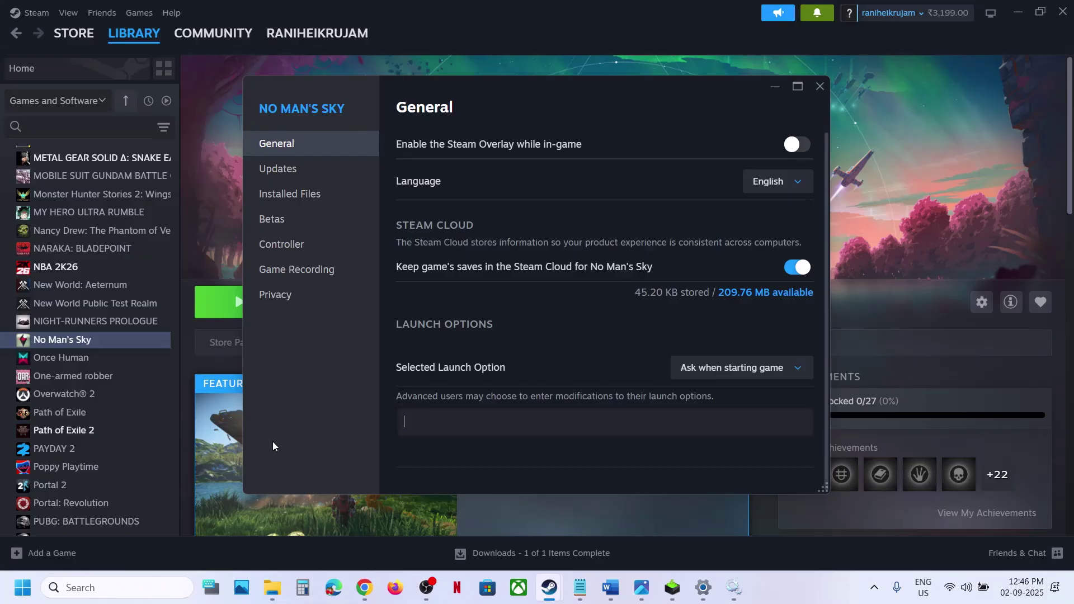
{"action": "left_click", "coordinate": [824, 85]}
{"action": "left_click", "coordinate": [611, 587]}
Open the No Man's Sky Binaries folder through Steam's Browse local files
{"action": "scroll", "coordinate": [381, 379], "scroll_direction": "down", "scroll_amount": 3}
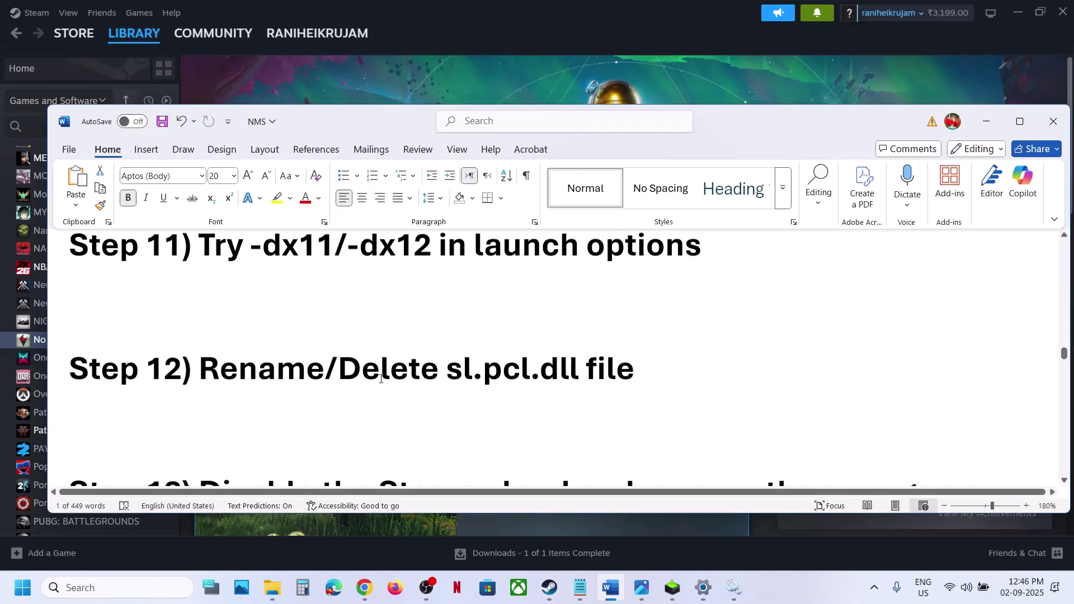
{"action": "left_click_drag", "start_coordinate": [339, 373], "coordinate": [689, 389]}
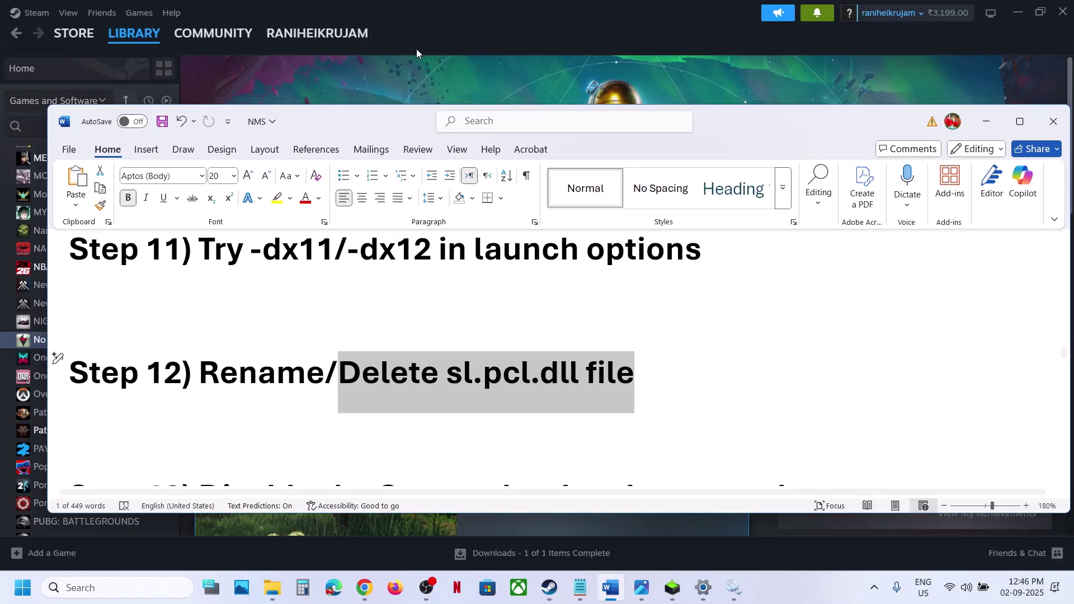
{"action": "left_click", "coordinate": [419, 85]}
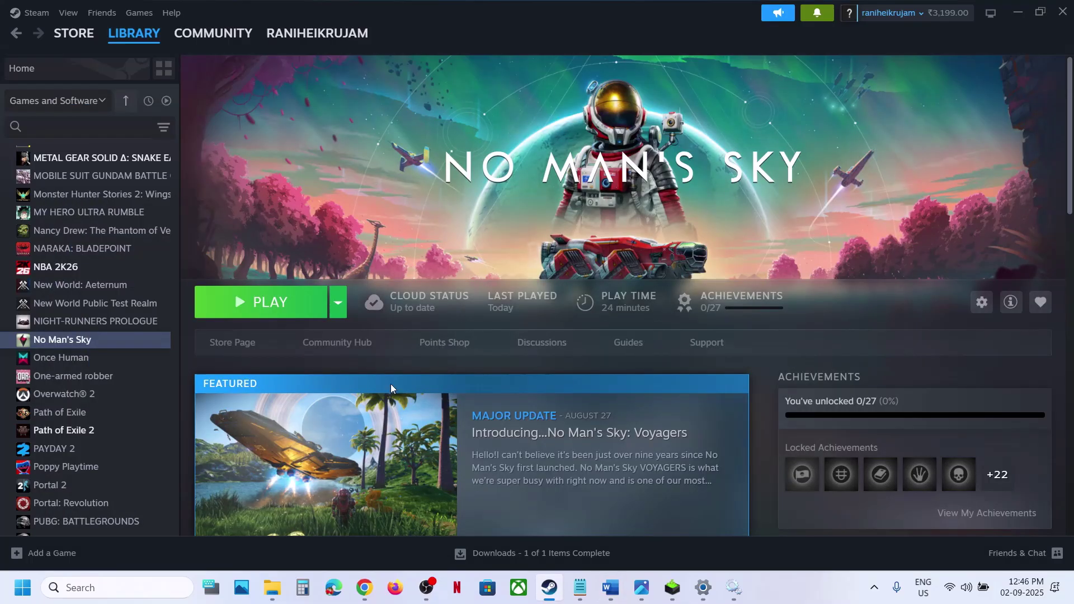
{"action": "right_click", "coordinate": [109, 336]}
{"action": "mouse_move", "coordinate": [150, 424]}
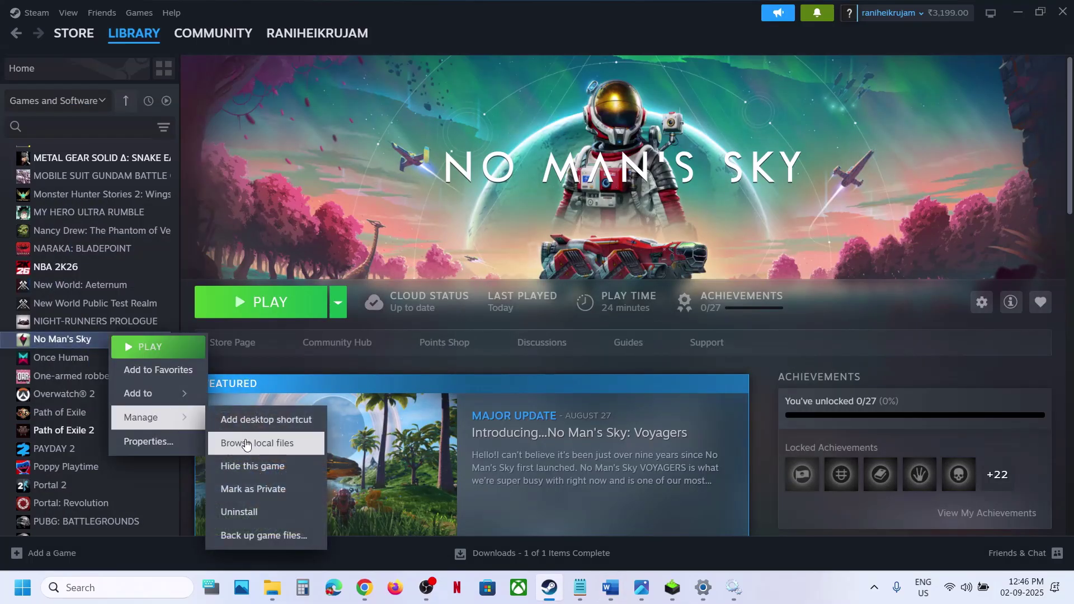
{"action": "left_click", "coordinate": [255, 443]}
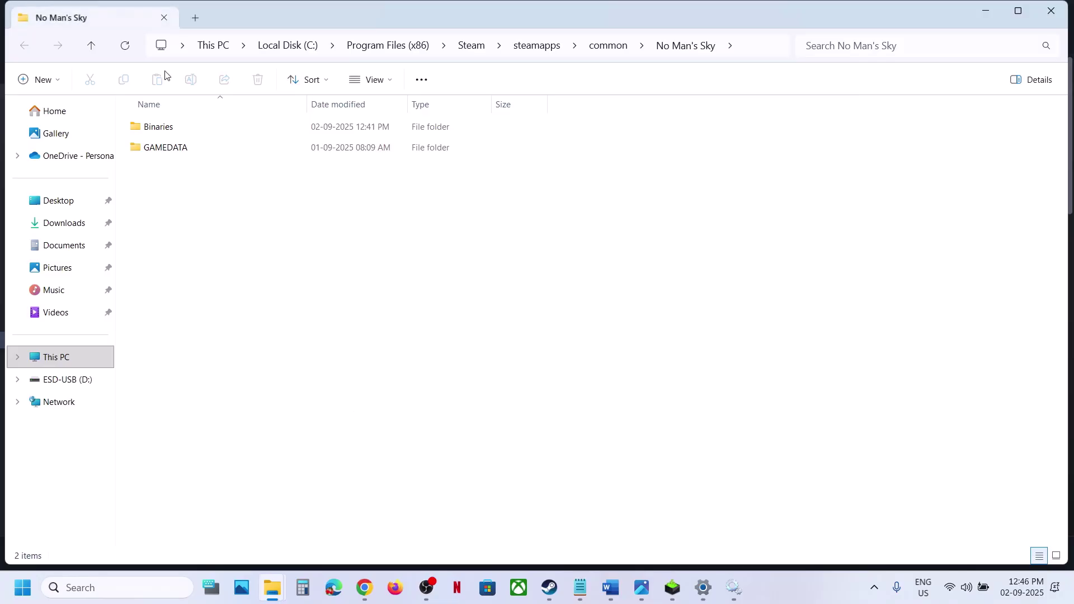
{"action": "double_click", "coordinate": [162, 127]}
{"action": "scroll", "coordinate": [208, 322], "scroll_direction": "down", "scroll_amount": 3}
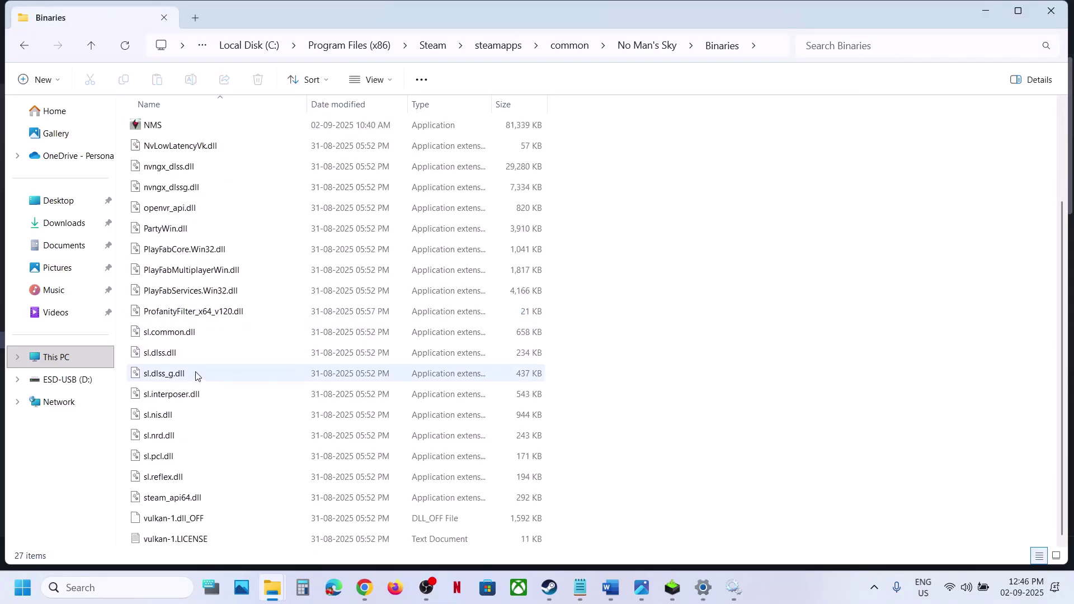
Rename sl.pcl.dll to sl.pcl.dll.old
{"action": "left_click", "coordinate": [182, 459]}
{"action": "right_click", "coordinate": [186, 464]}
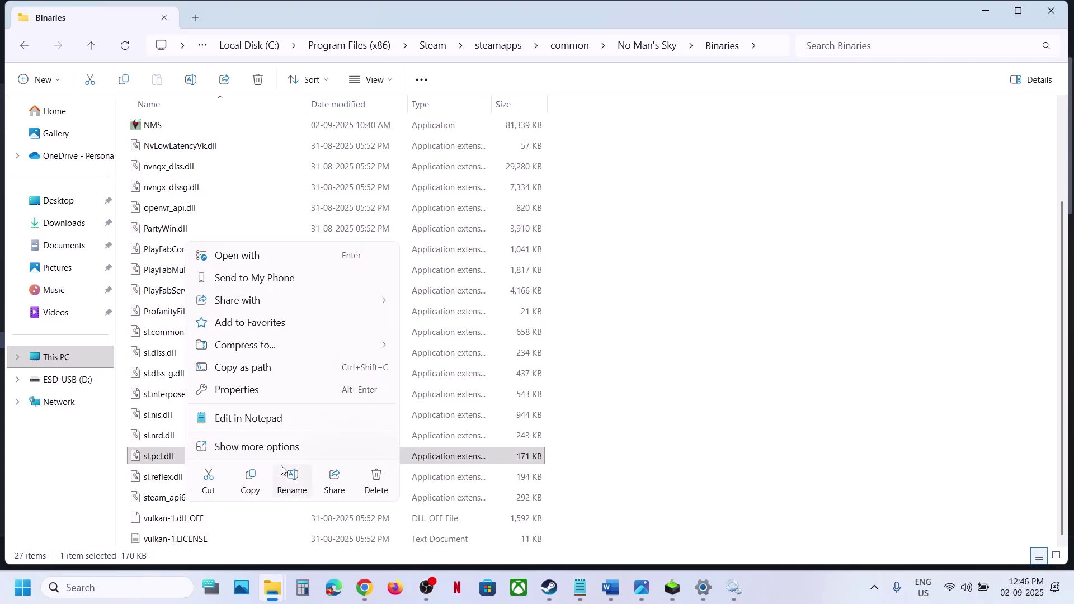
{"action": "left_click", "coordinate": [292, 481]}
{"action": "left_click", "coordinate": [180, 455]}
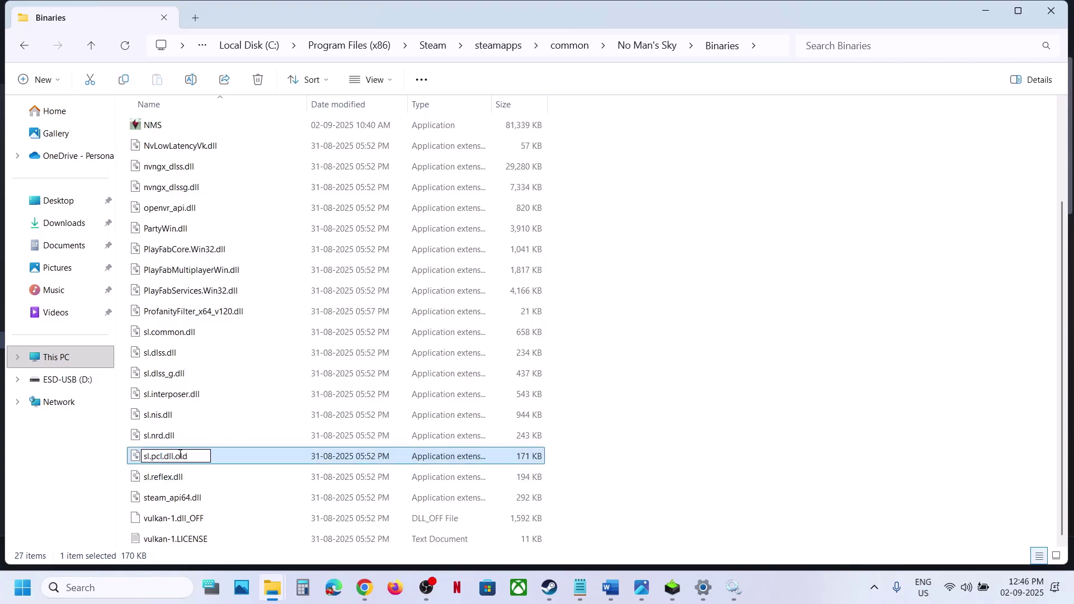
{"action": "left_click", "coordinate": [727, 452]}
{"action": "left_click", "coordinate": [611, 588]}
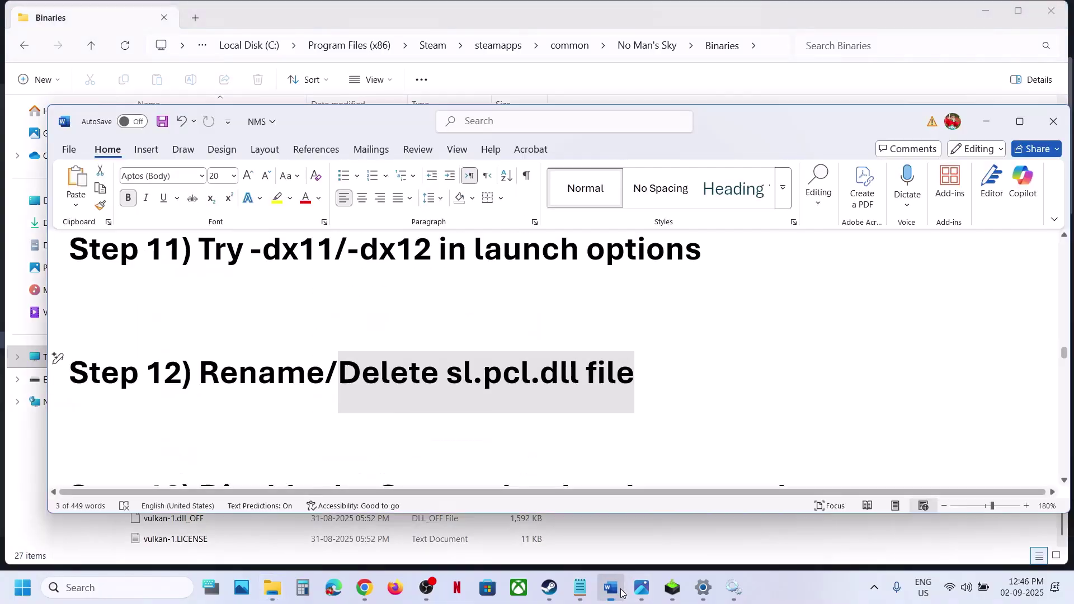
{"action": "scroll", "coordinate": [425, 425], "scroll_direction": "down", "scroll_amount": 3}
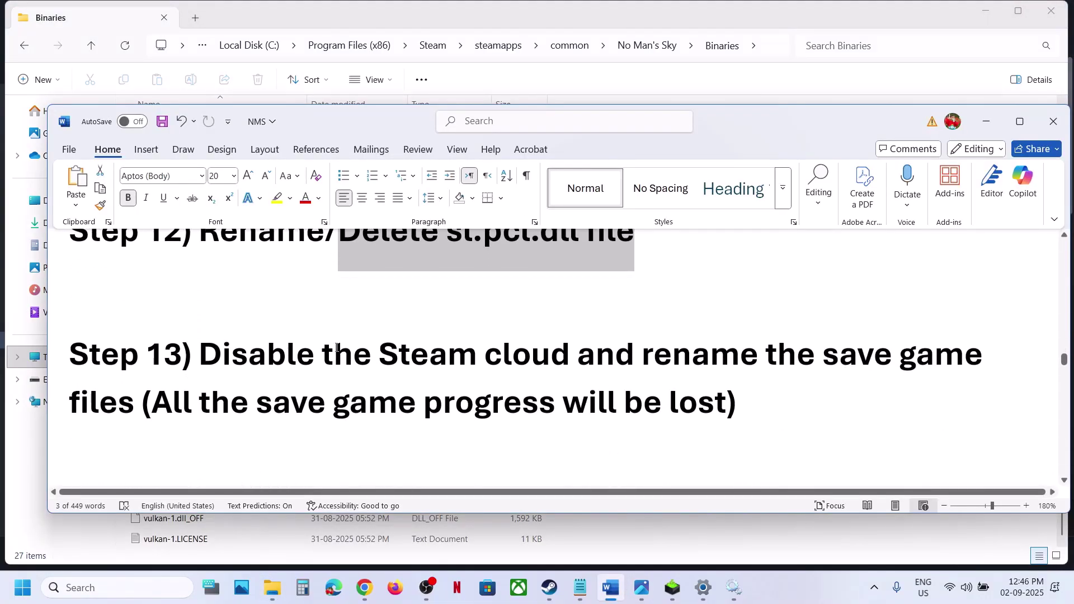
Turn off 'Keep game's saves in the Steam Cloud' for No Man's Sky
{"action": "left_click", "coordinate": [548, 587]}
{"action": "right_click", "coordinate": [56, 336]}
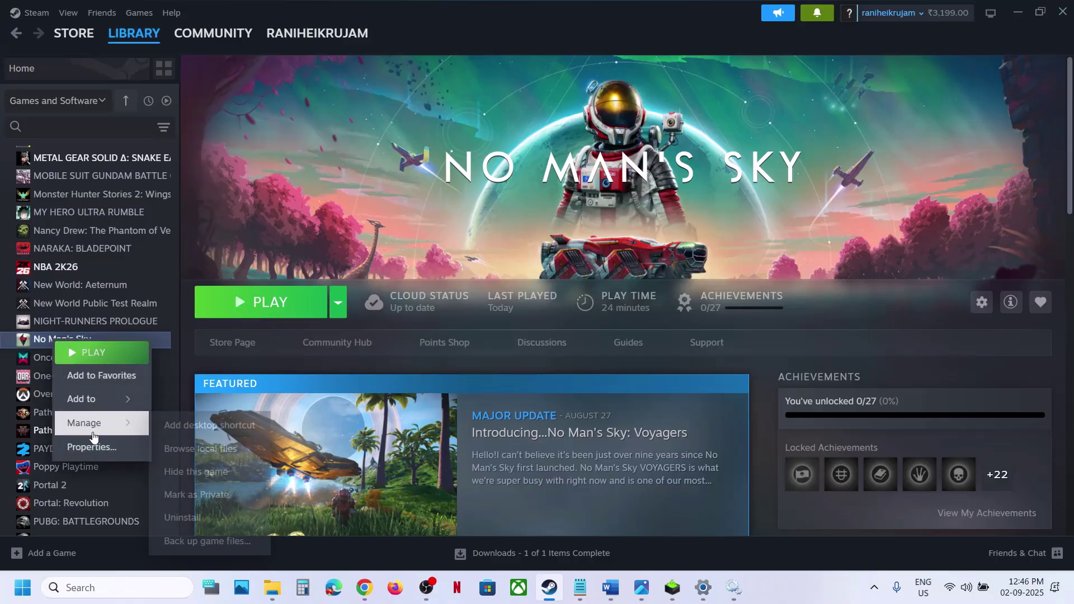
{"action": "left_click", "coordinate": [84, 444]}
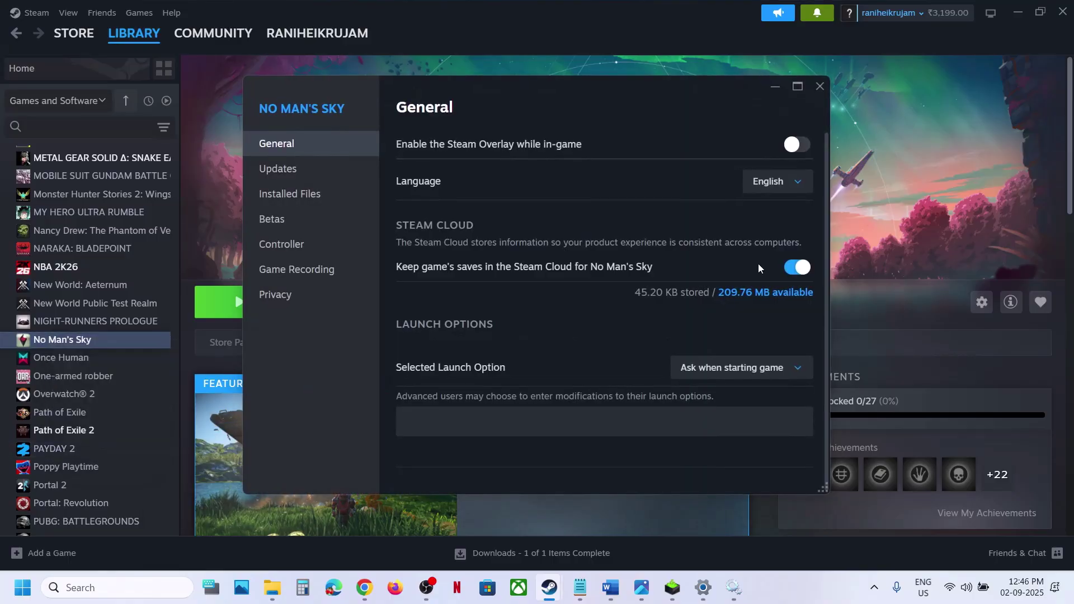
{"action": "left_click", "coordinate": [792, 273]}
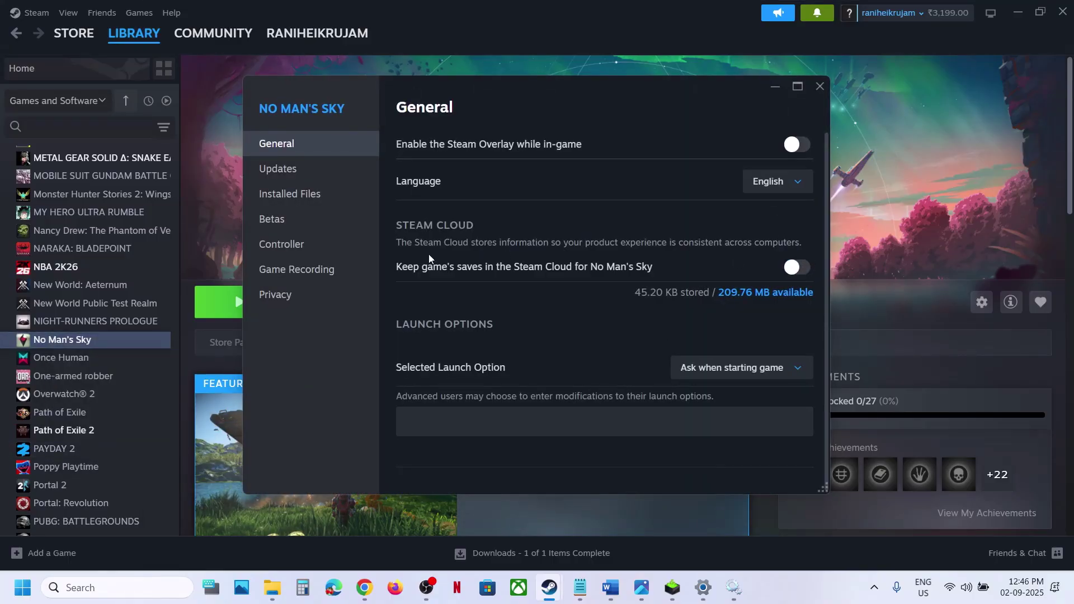
{"action": "left_click", "coordinate": [819, 86]}
Open Local Disk (C:) > Users > the user profile folder
{"action": "mouse_move", "coordinate": [281, 591]}
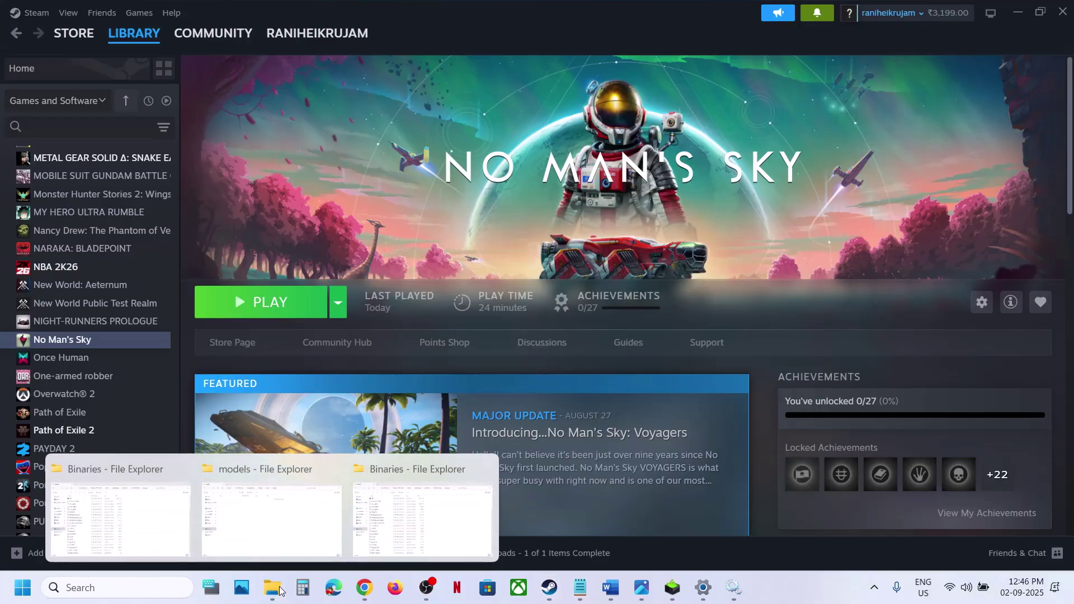
{"action": "left_click", "coordinate": [336, 532]}
{"action": "left_click", "coordinate": [51, 352]}
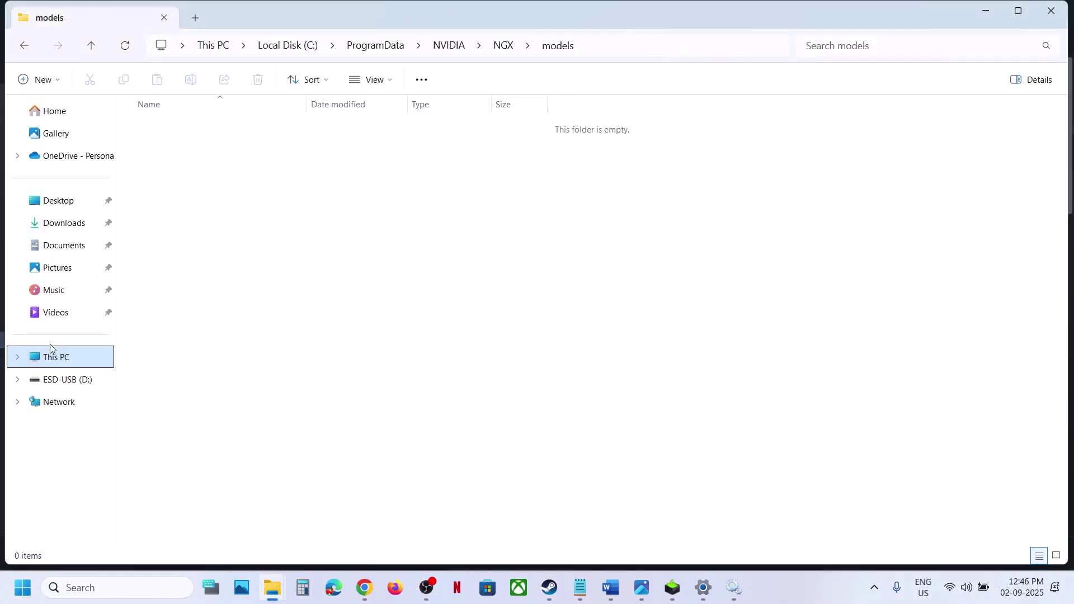
{"action": "double_click", "coordinate": [243, 139]}
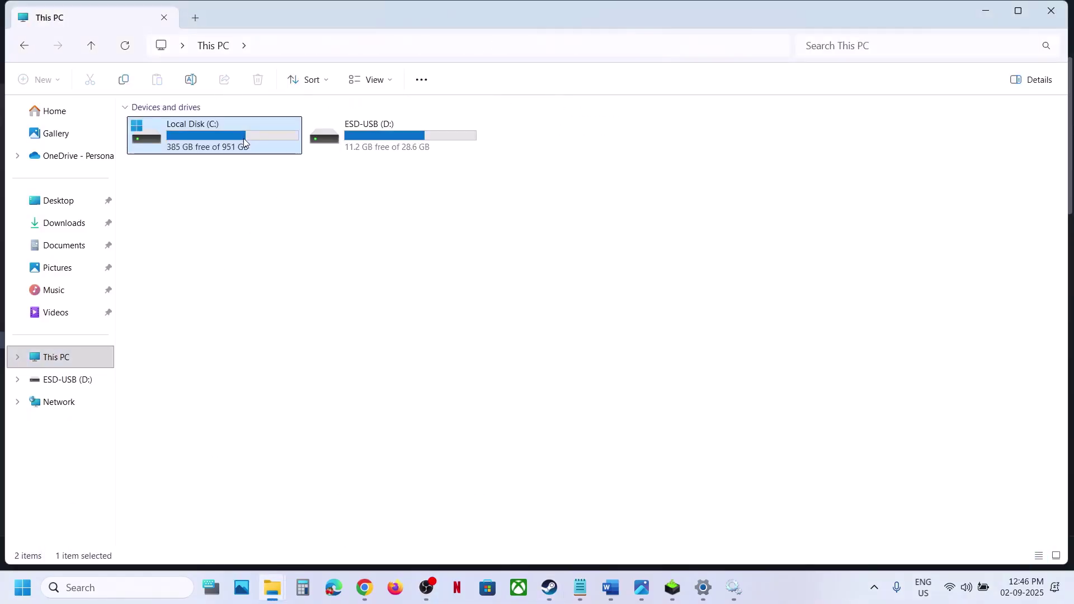
{"action": "double_click", "coordinate": [201, 293]}
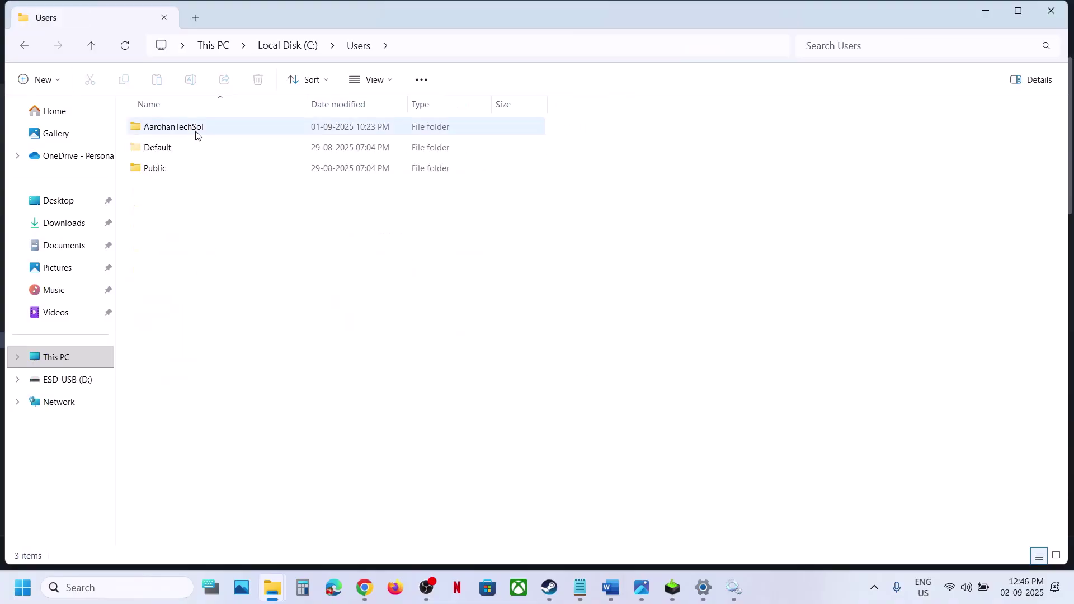
{"action": "left_click", "coordinate": [192, 129]}
{"action": "double_click", "coordinate": [190, 128]}
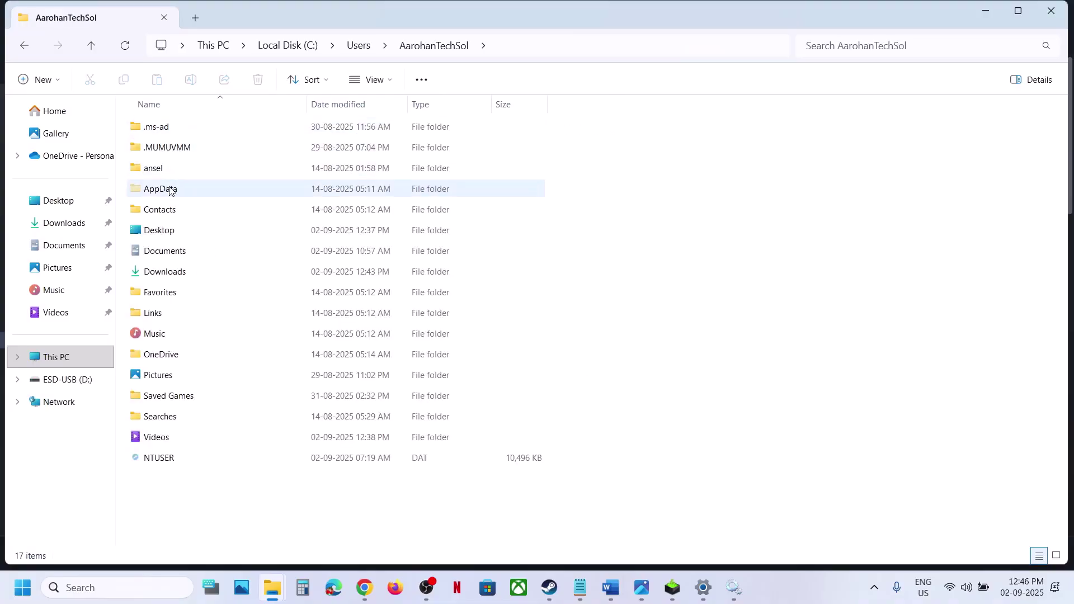
With hidden items shown, open AppData\Roaming\HelloGames and select the NMS folder
{"action": "left_click", "coordinate": [169, 190]}
{"action": "left_click", "coordinate": [371, 79]}
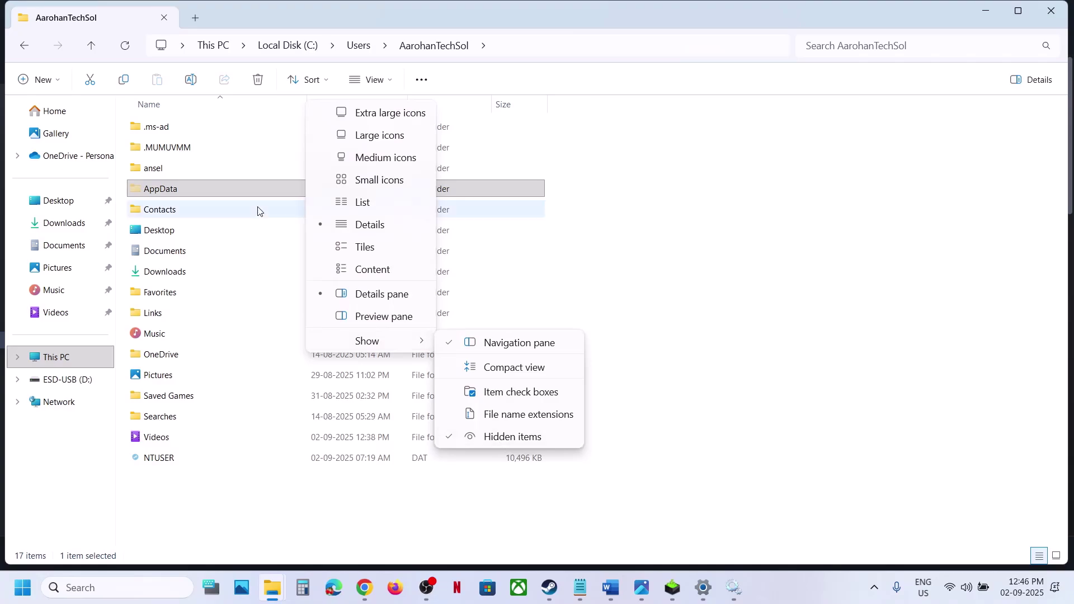
{"action": "left_click", "coordinate": [223, 192]}
{"action": "double_click", "coordinate": [223, 192]}
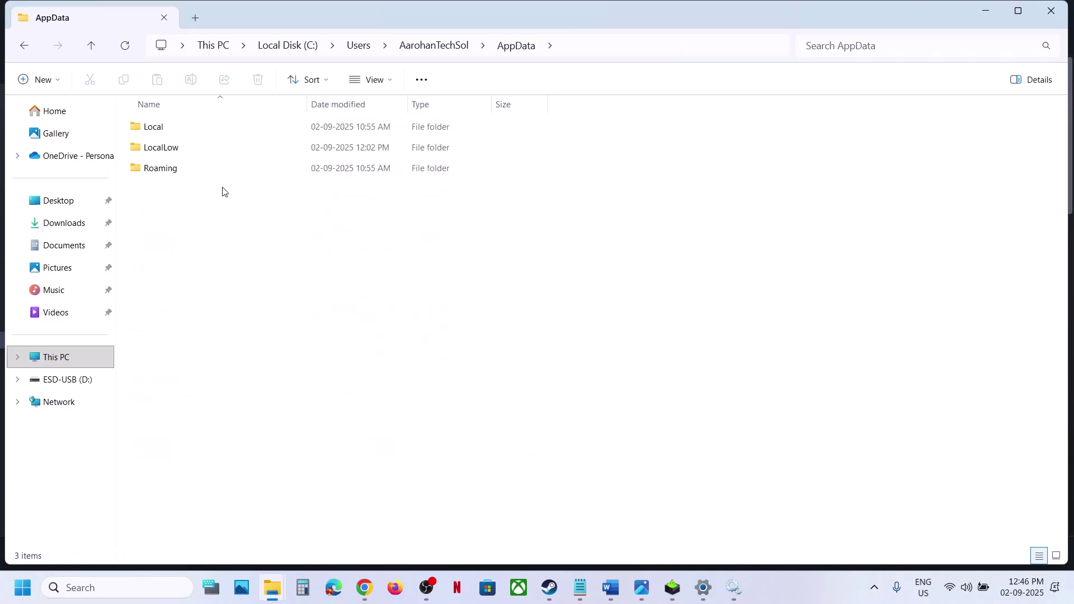
{"action": "left_click", "coordinate": [175, 176]}
{"action": "double_click", "coordinate": [175, 175]}
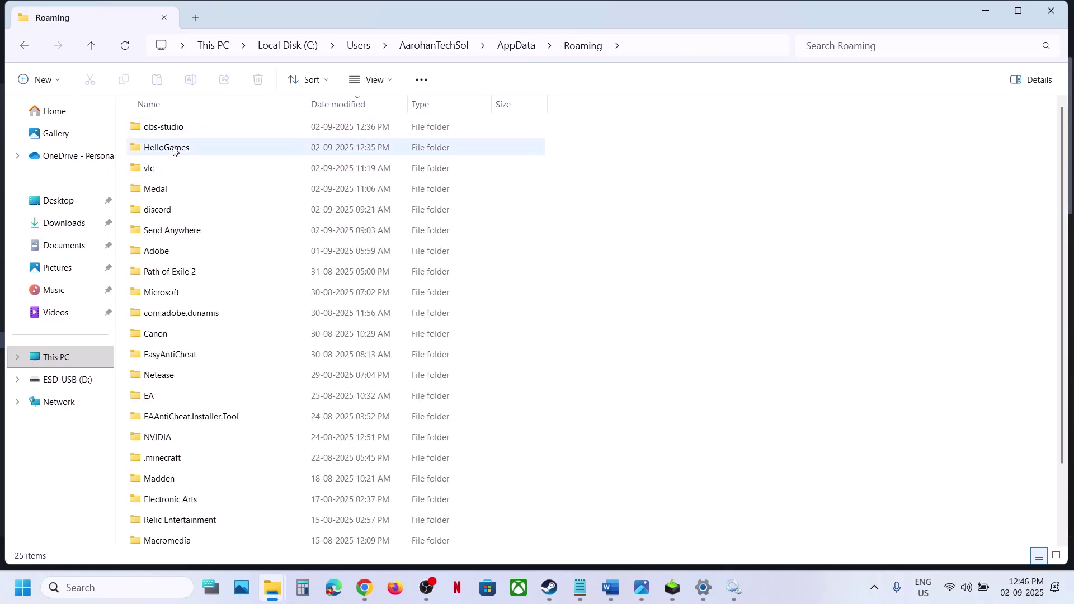
{"action": "left_click", "coordinate": [174, 153]}
{"action": "double_click", "coordinate": [173, 152]}
{"action": "left_click", "coordinate": [170, 134]}
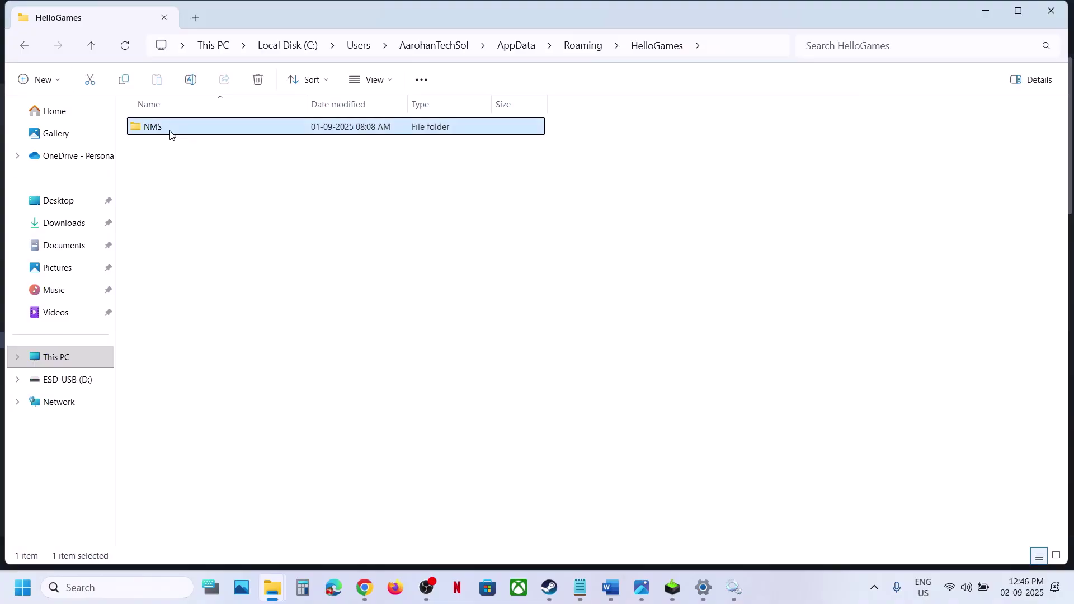
{"action": "right_click", "coordinate": [171, 135]}
Copy the NMS save folder and paste the backup onto the desktop
{"action": "left_click", "coordinate": [237, 152]}
{"action": "key", "text": "super+d"}
{"action": "key", "text": "ctrl+v"}
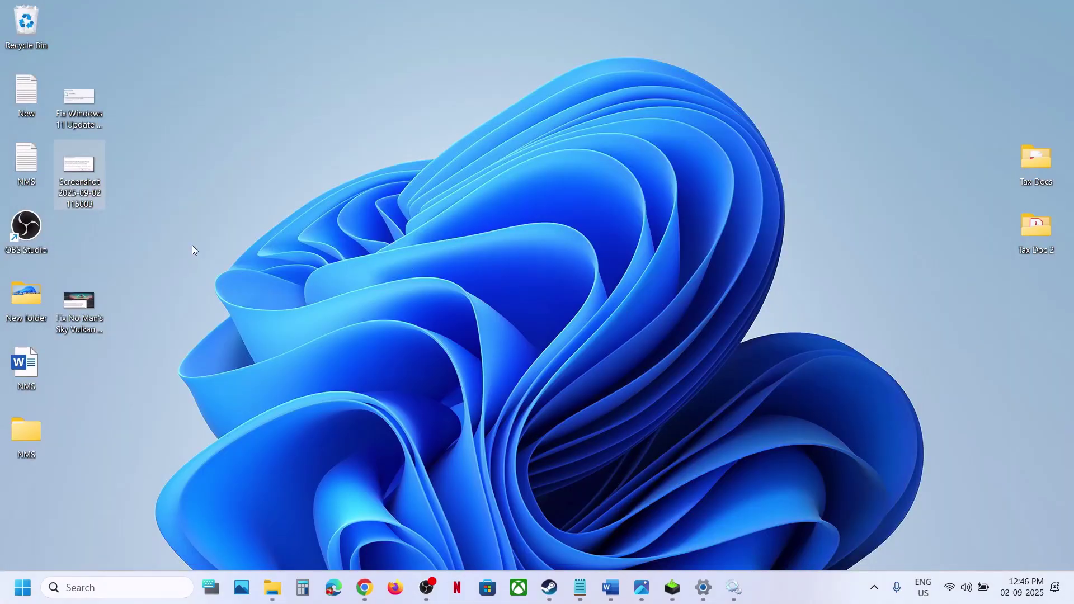
{"action": "left_click", "coordinate": [34, 444]}
{"action": "left_click_drag", "start_coordinate": [485, 283], "coordinate": [497, 279]}
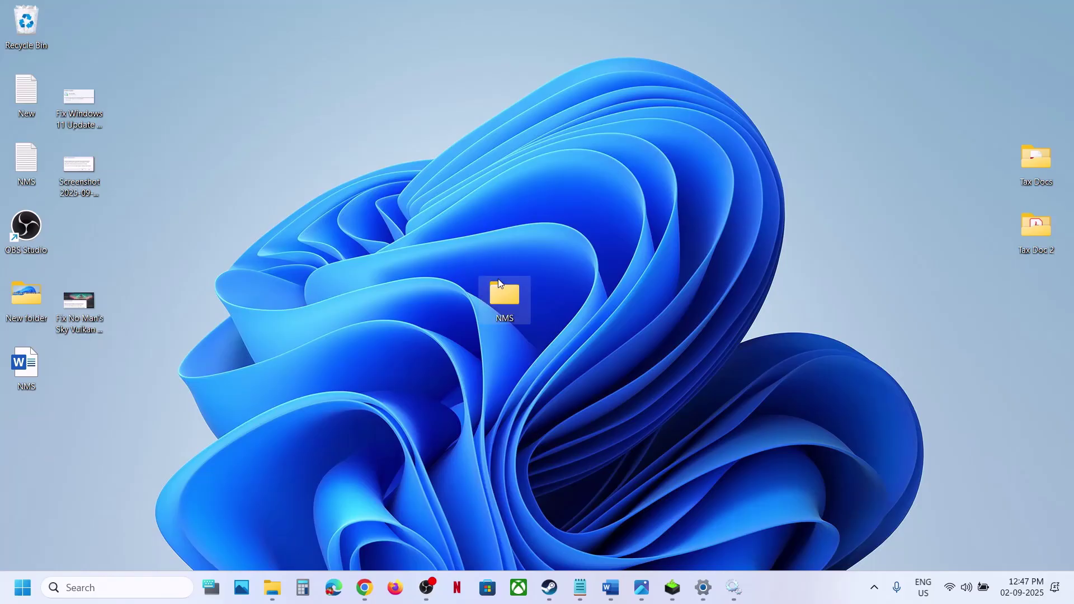
Highlight the Step 13 warning in the notes that save progress will be lost
{"action": "mouse_move", "coordinate": [271, 600]}
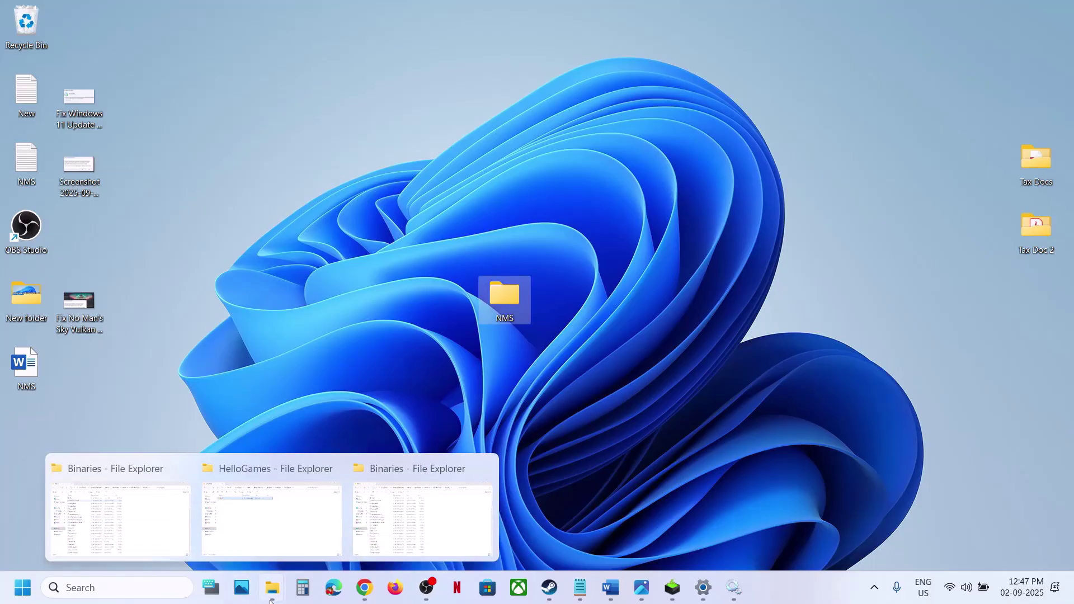
{"action": "left_click", "coordinate": [283, 541]}
{"action": "right_click", "coordinate": [180, 129]}
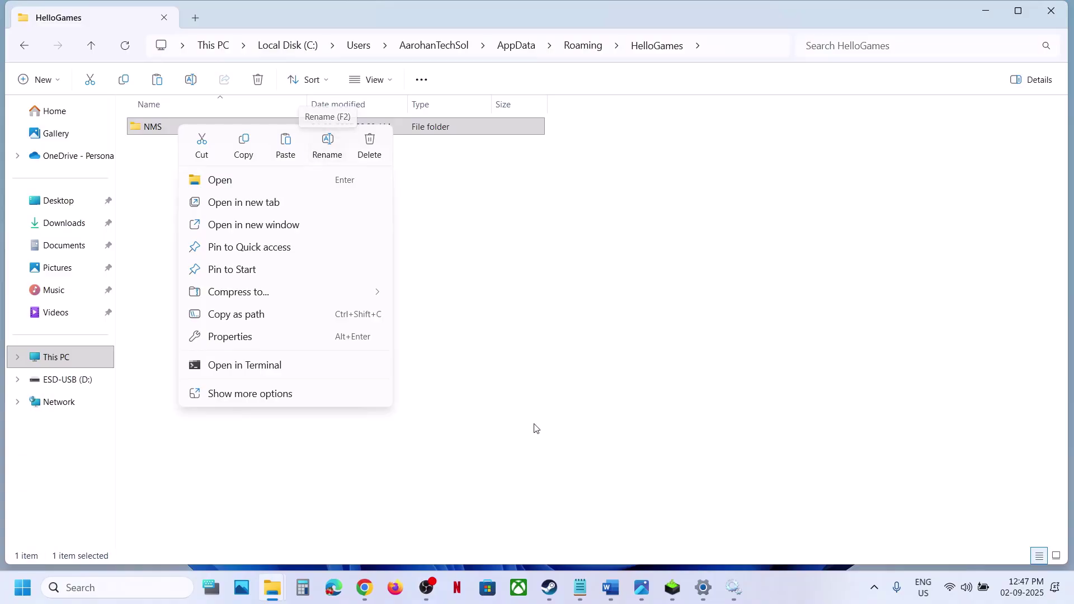
{"action": "left_click", "coordinate": [604, 584]}
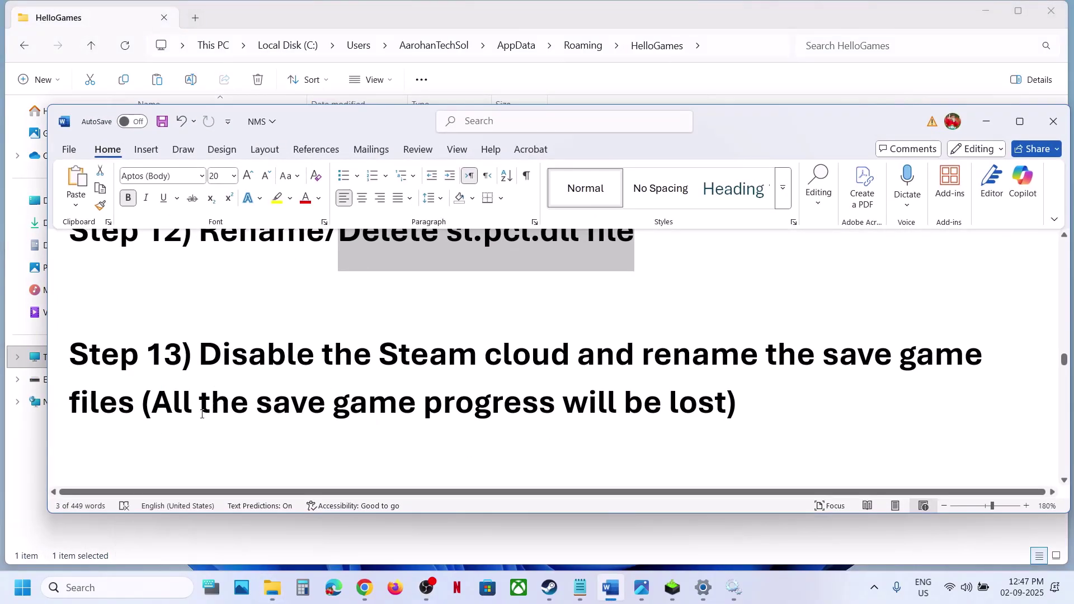
{"action": "left_click", "coordinate": [143, 402]}
{"action": "left_click_drag", "start_coordinate": [144, 402], "coordinate": [737, 400]}
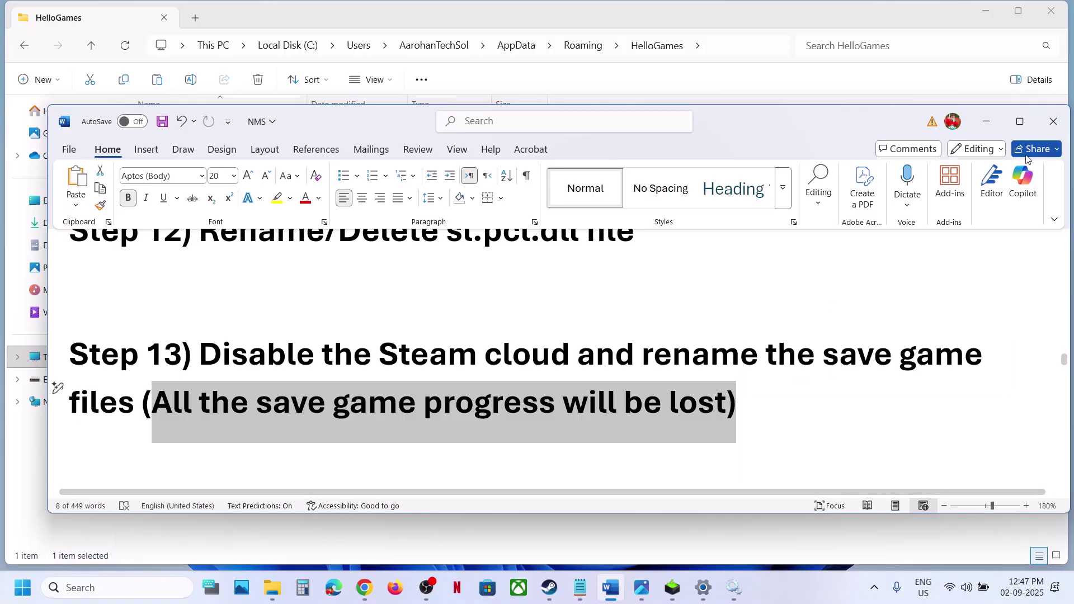
{"action": "left_click", "coordinate": [985, 124]}
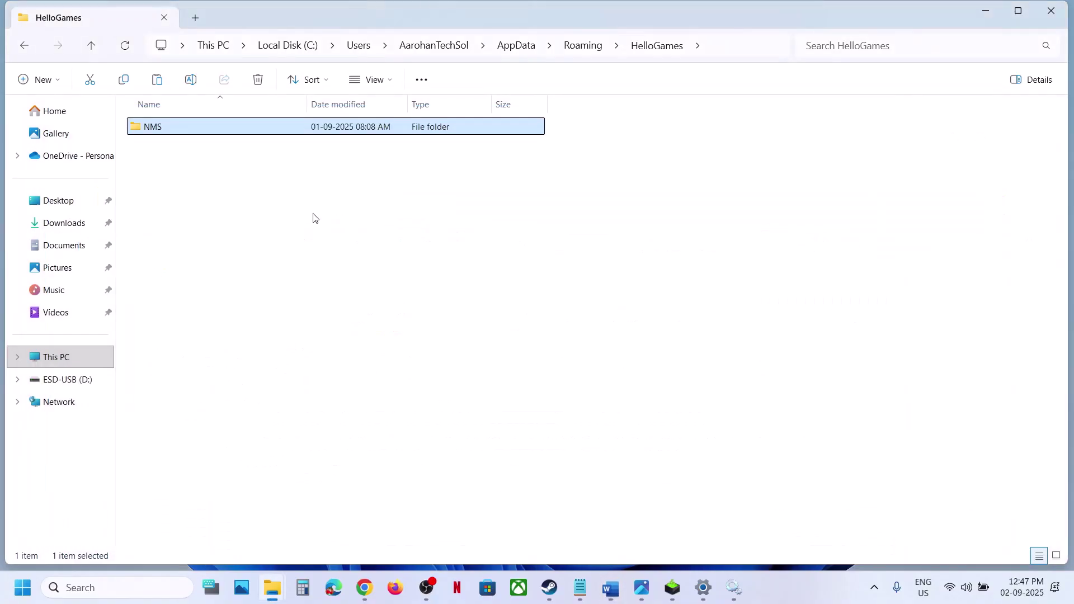
Rename the original NMS folder to NMS.old
{"action": "right_click", "coordinate": [211, 131]}
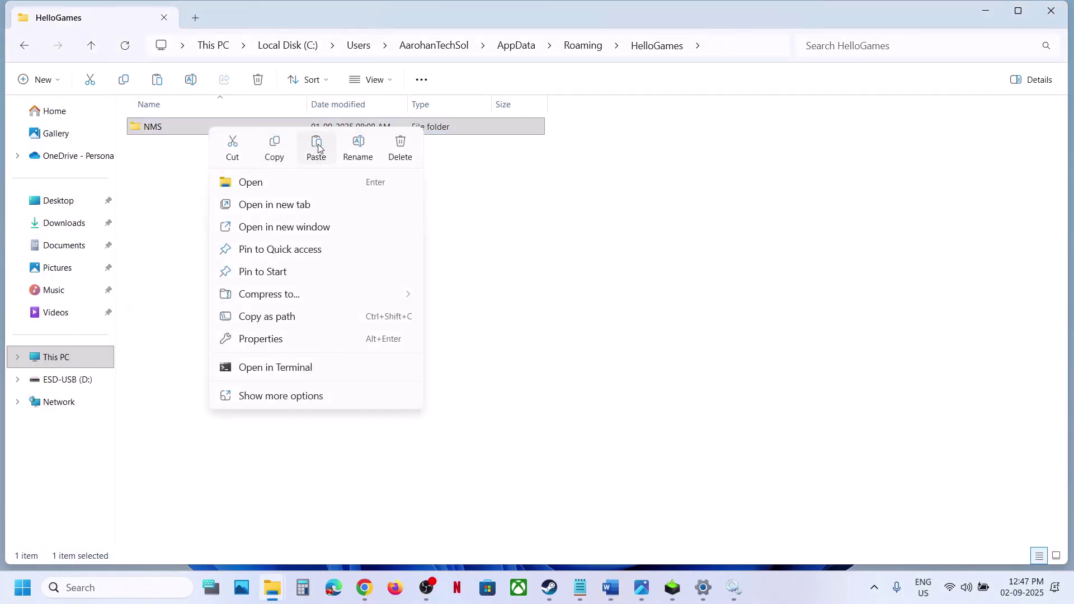
{"action": "left_click", "coordinate": [357, 144]}
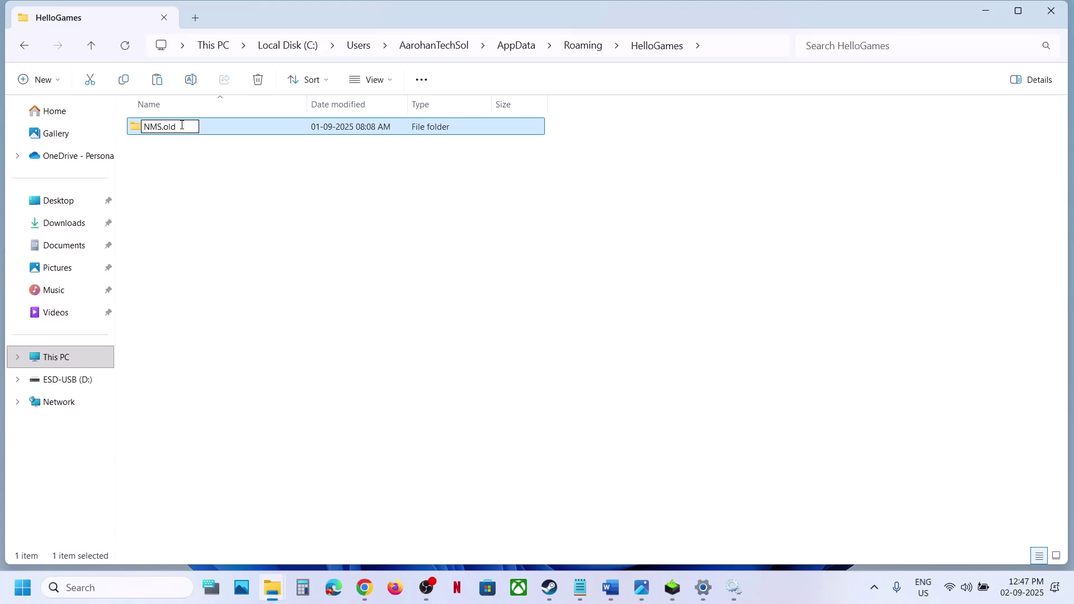
{"action": "type", "text": ".old"}
{"action": "left_click", "coordinate": [278, 233]}
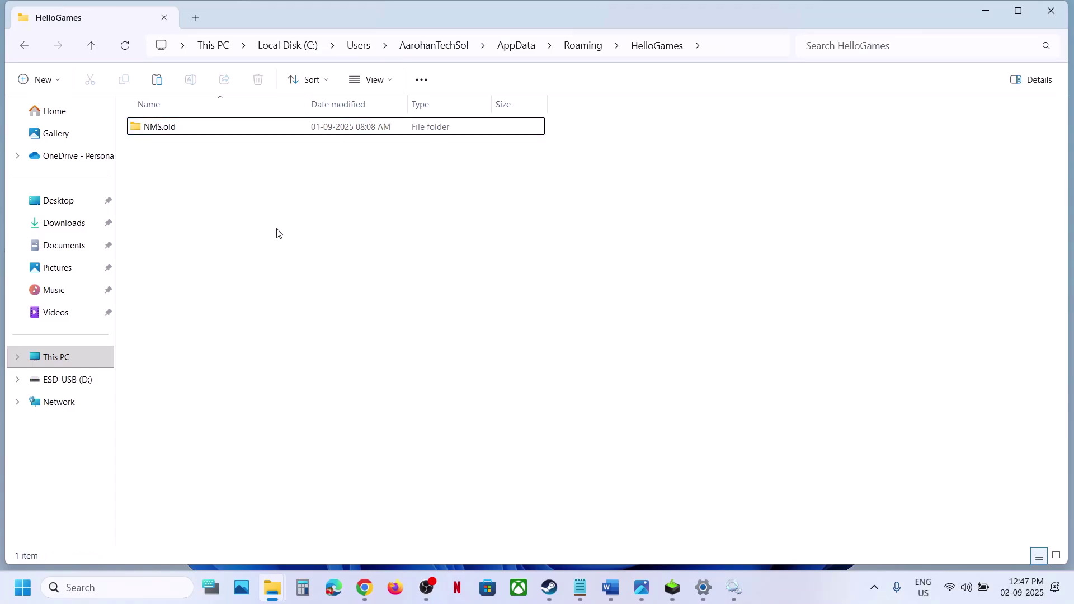
{"action": "left_click", "coordinate": [549, 587]}
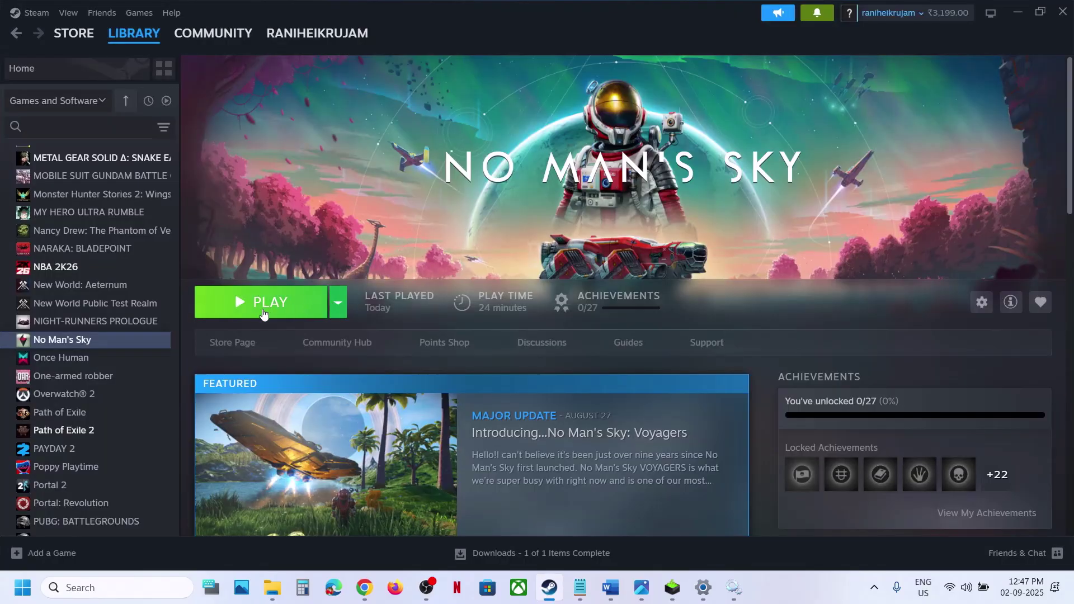
Re-enable Steam Cloud saving for No Man's Sky, leaving its cloud status Out of sync
{"action": "right_click", "coordinate": [132, 341]}
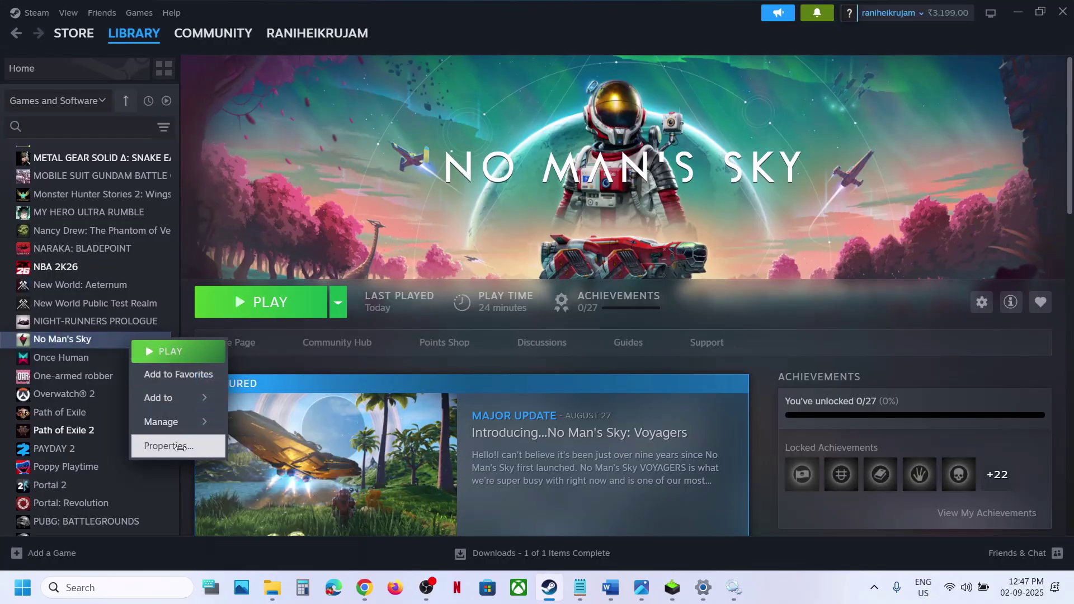
{"action": "left_click", "coordinate": [167, 445]}
{"action": "left_click", "coordinate": [794, 267]}
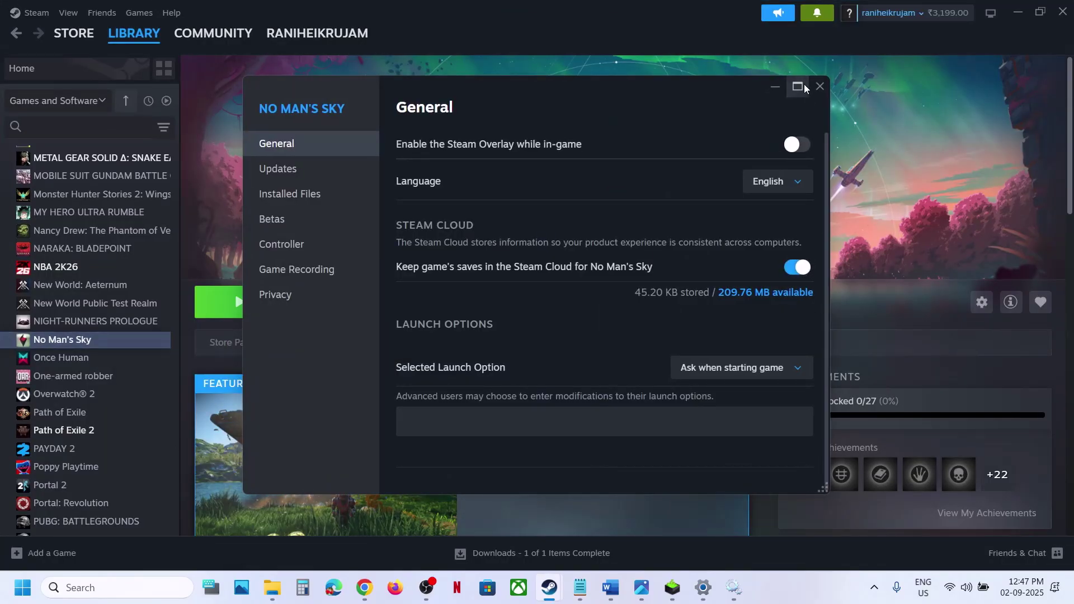
{"action": "left_click", "coordinate": [819, 84]}
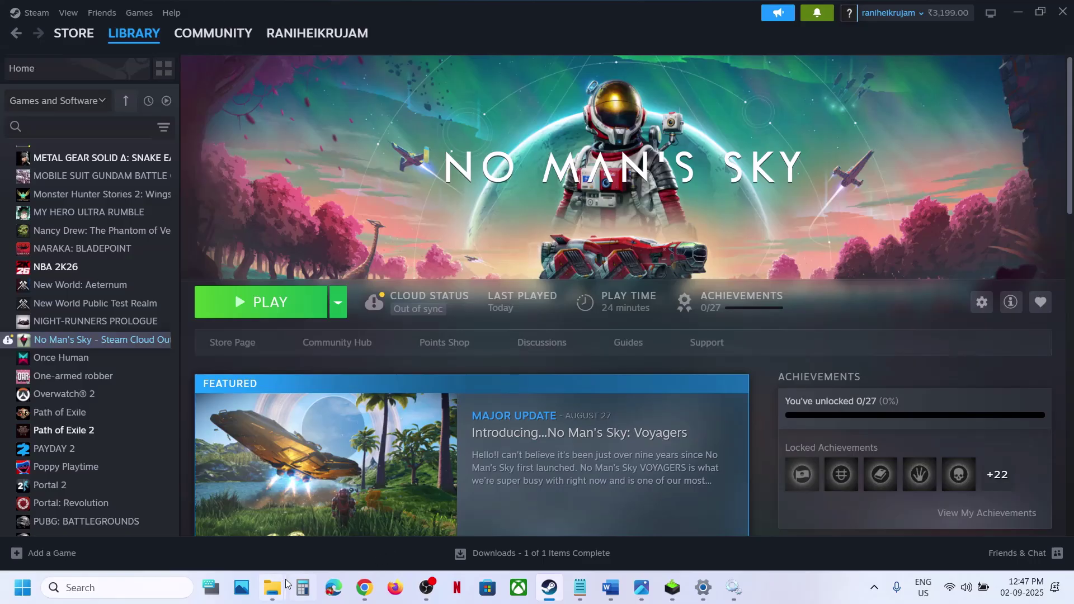
{"action": "mouse_move", "coordinate": [274, 586]}
{"action": "left_click", "coordinate": [266, 526]}
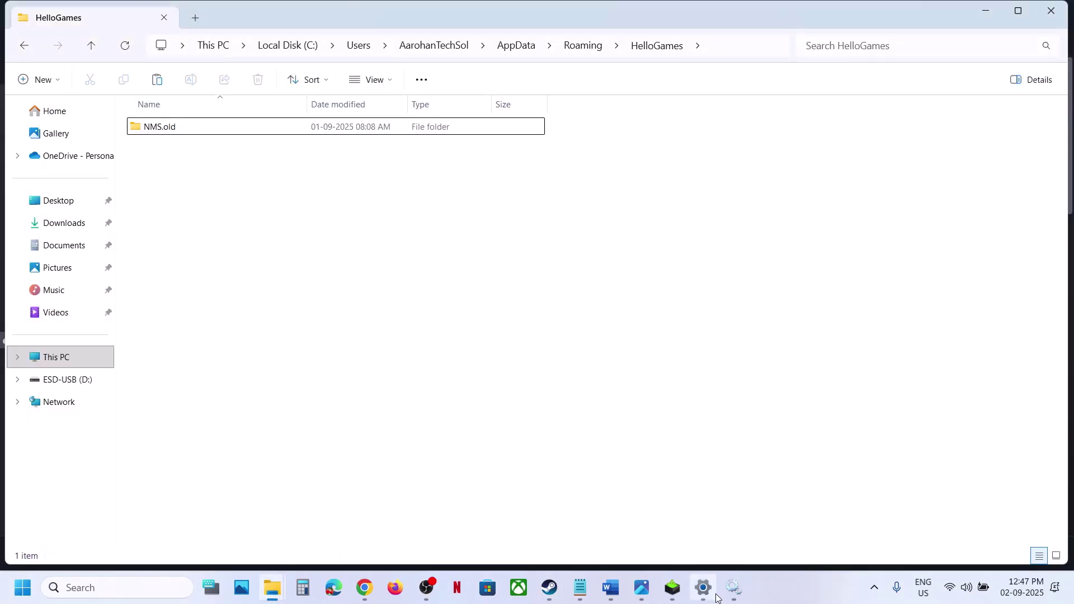
{"action": "left_click", "coordinate": [556, 590]}
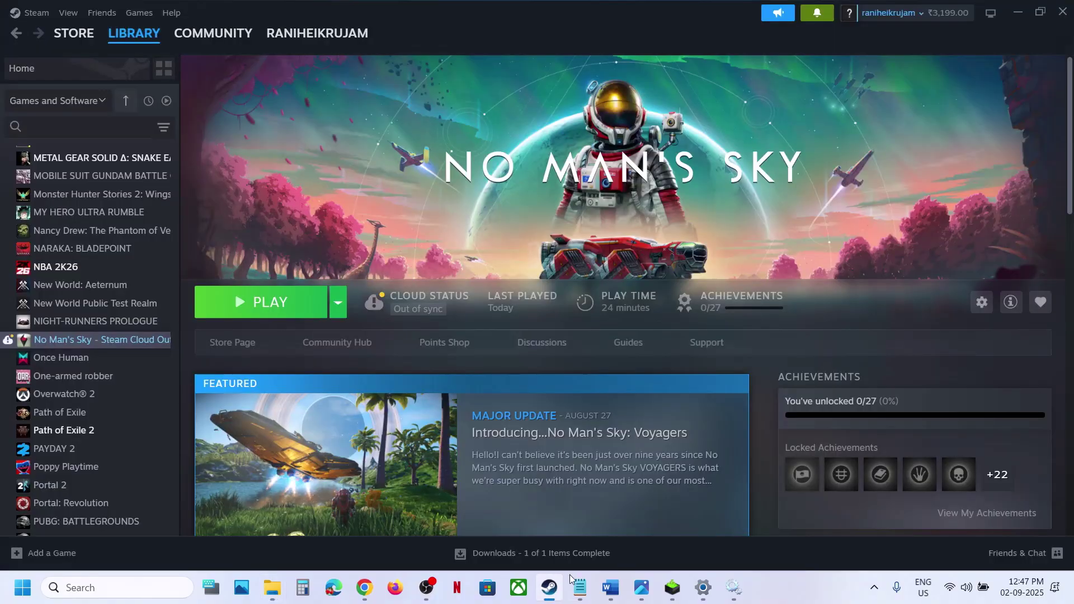
Open the No Man's Sky Binaries folder from Steam's local files
{"action": "left_click", "coordinate": [611, 587]}
{"action": "scroll", "coordinate": [352, 334], "scroll_direction": "down", "scroll_amount": 5}
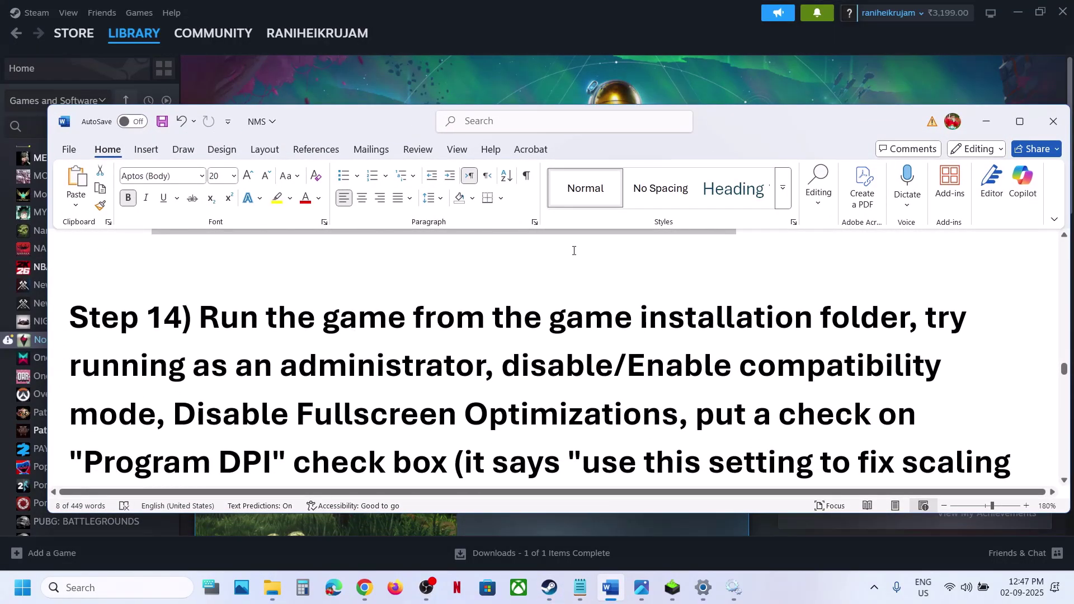
{"action": "left_click", "coordinate": [390, 86]}
{"action": "right_click", "coordinate": [101, 339]}
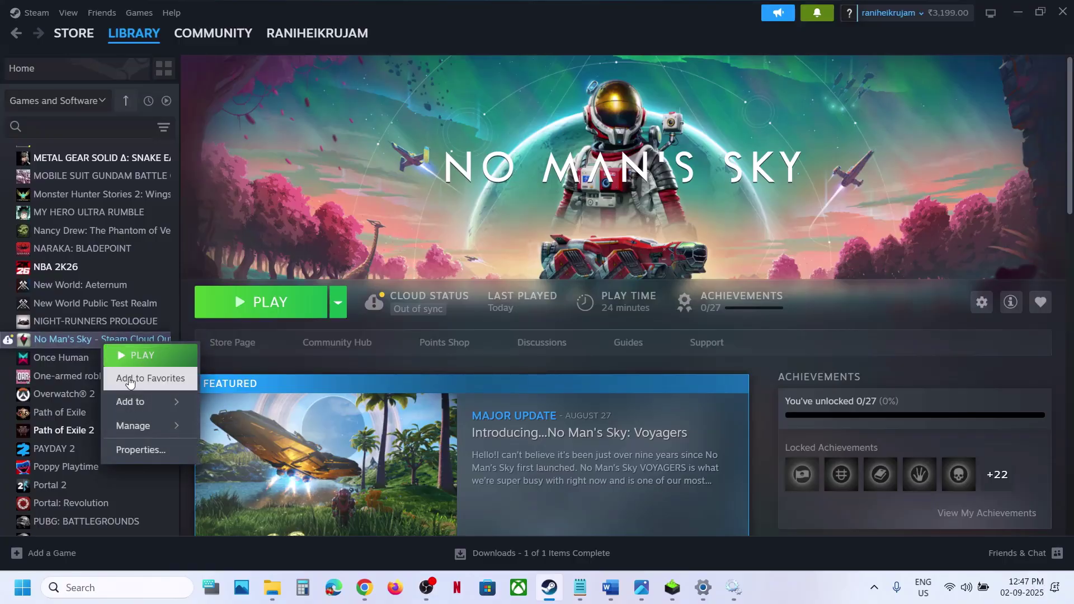
{"action": "mouse_move", "coordinate": [162, 428]}
{"action": "left_click", "coordinate": [249, 452]}
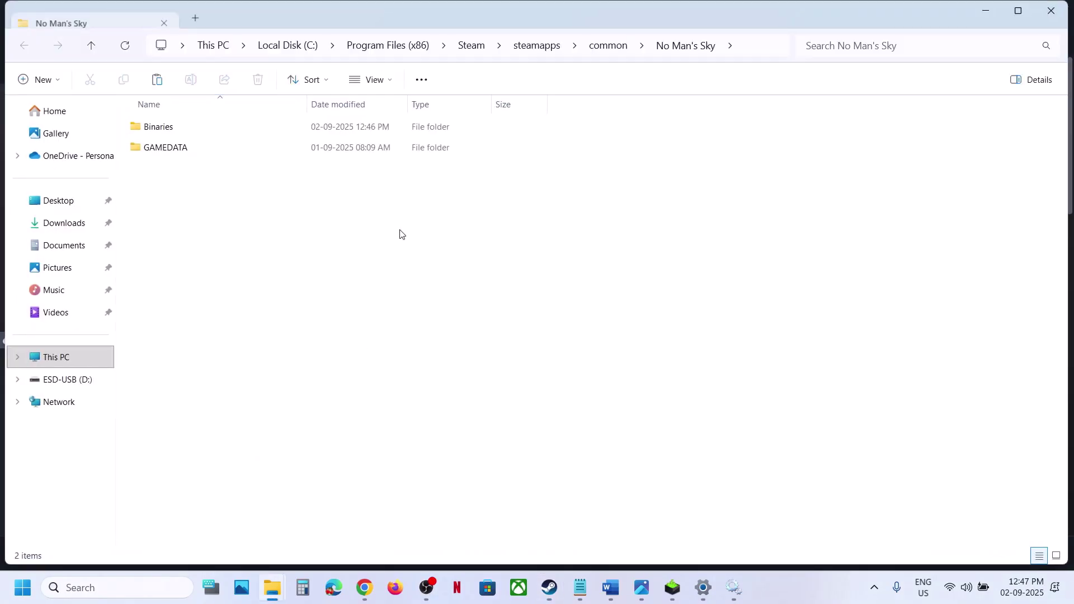
{"action": "double_click", "coordinate": [187, 127]}
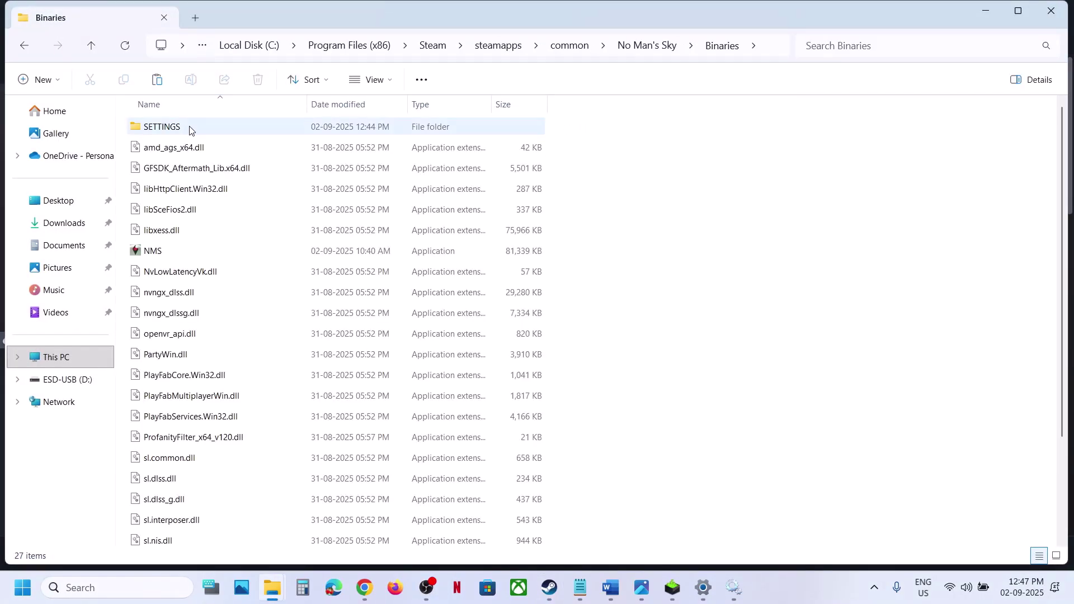
Save NMS's compatibility settings with Run as administrator enabled
{"action": "left_click", "coordinate": [158, 257]}
{"action": "left_click_drag", "start_coordinate": [158, 261], "coordinate": [190, 256]}
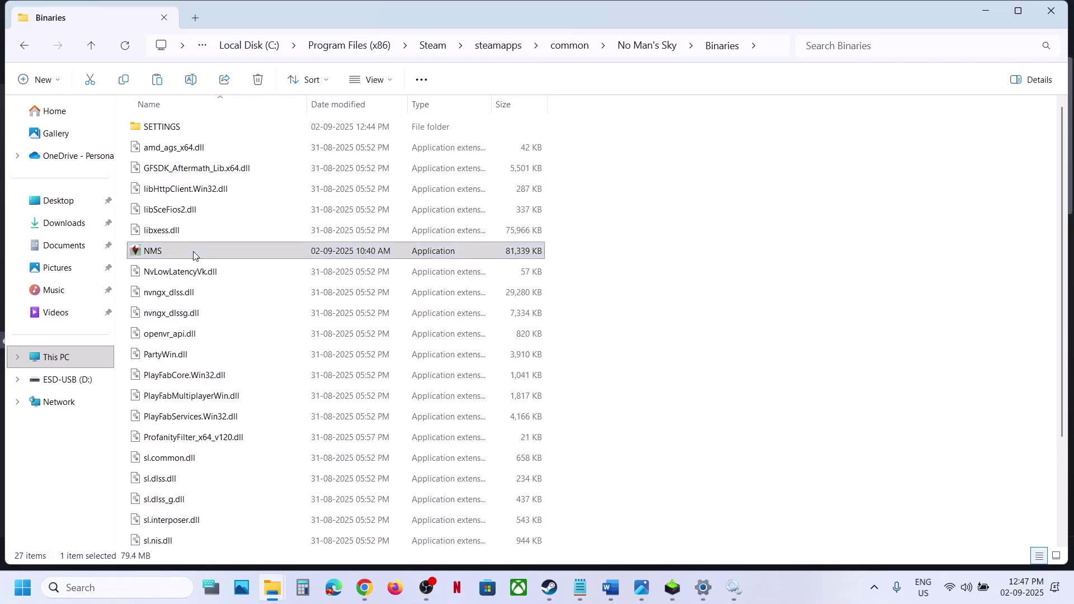
{"action": "right_click", "coordinate": [193, 256]}
{"action": "left_click", "coordinate": [260, 446]}
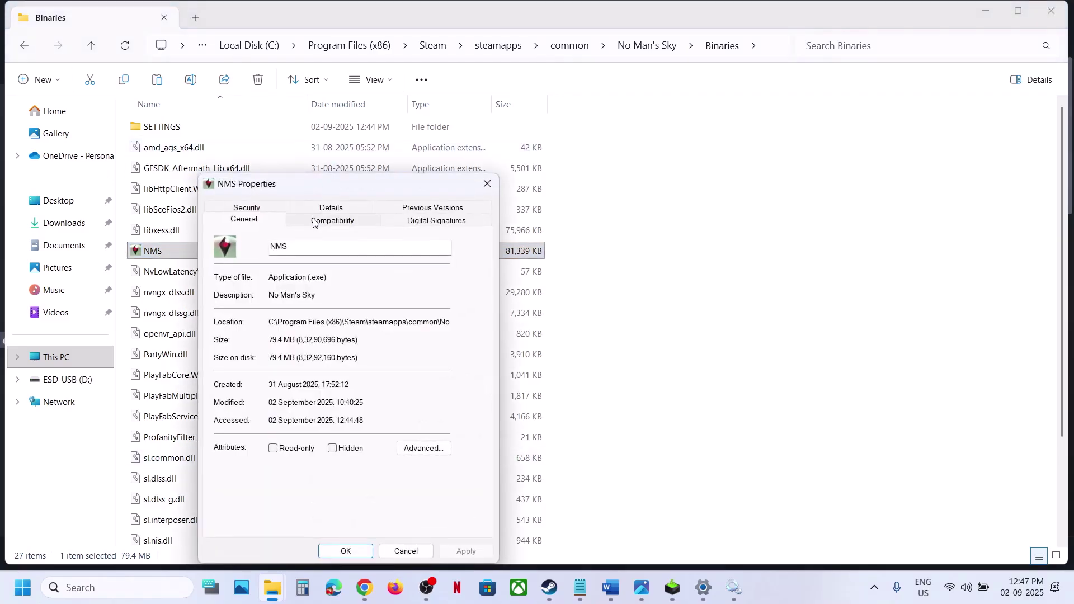
{"action": "left_click", "coordinate": [314, 222]}
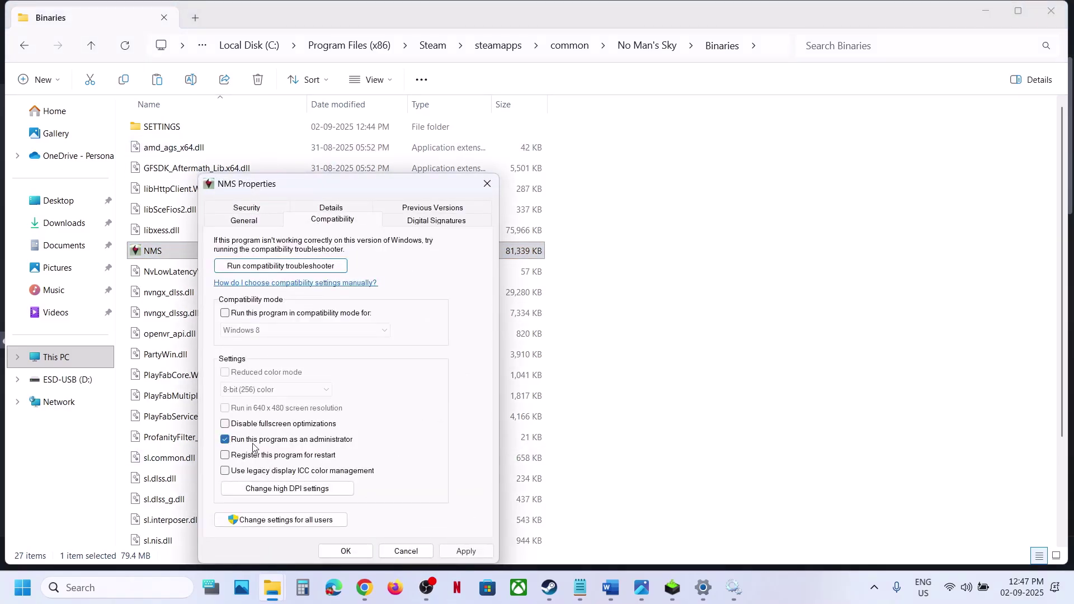
{"action": "left_click", "coordinate": [466, 551]}
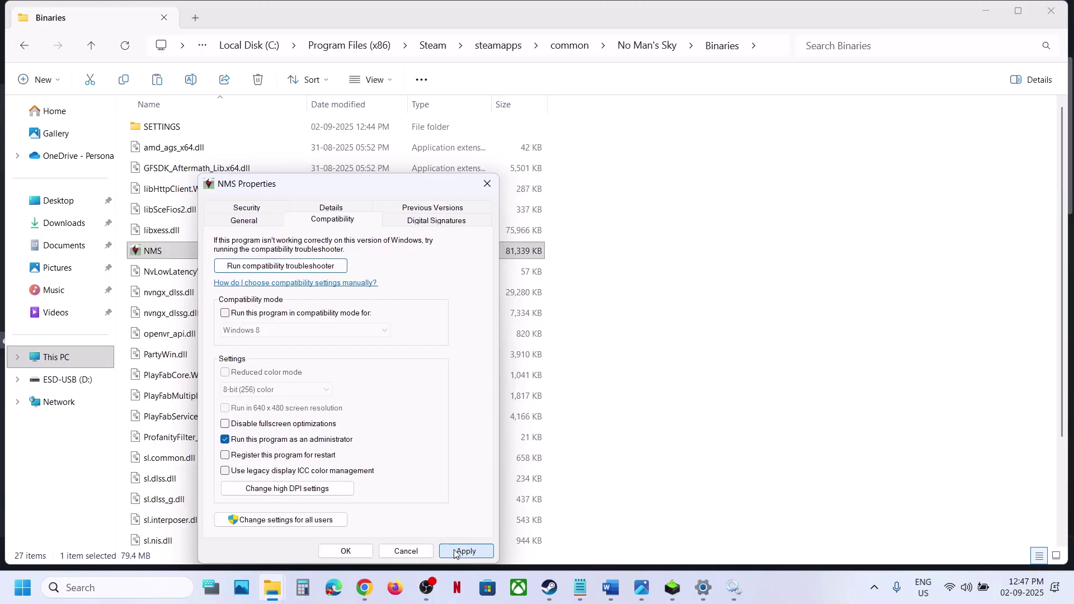
{"action": "left_click", "coordinate": [345, 551]}
Enable compatibility mode in NMS's Compatibility properties and apply it
{"action": "right_click", "coordinate": [157, 255]}
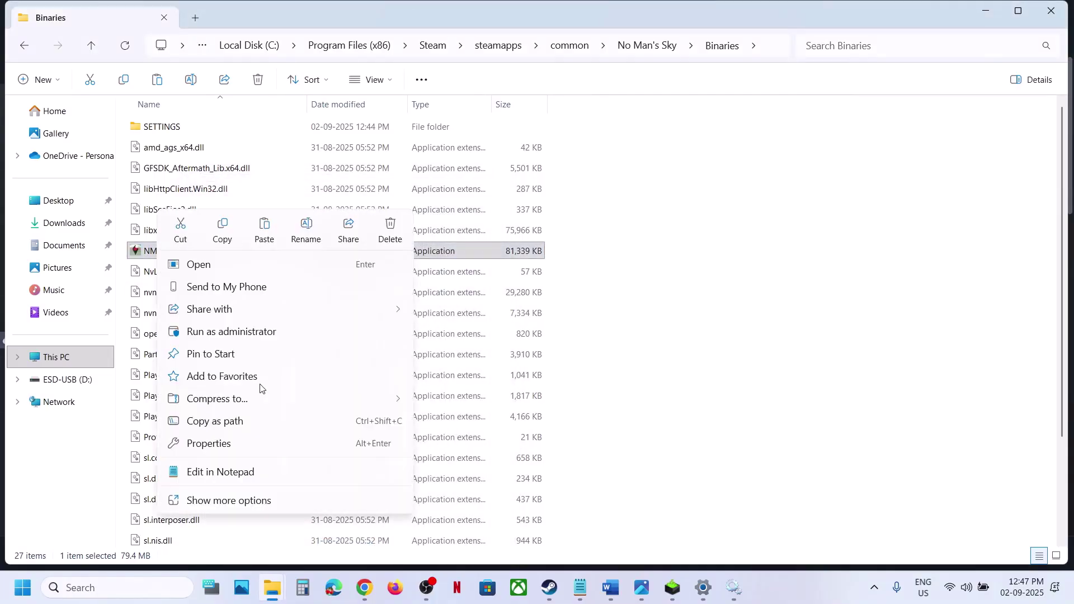
{"action": "left_click", "coordinate": [222, 442]}
{"action": "left_click", "coordinate": [311, 222]}
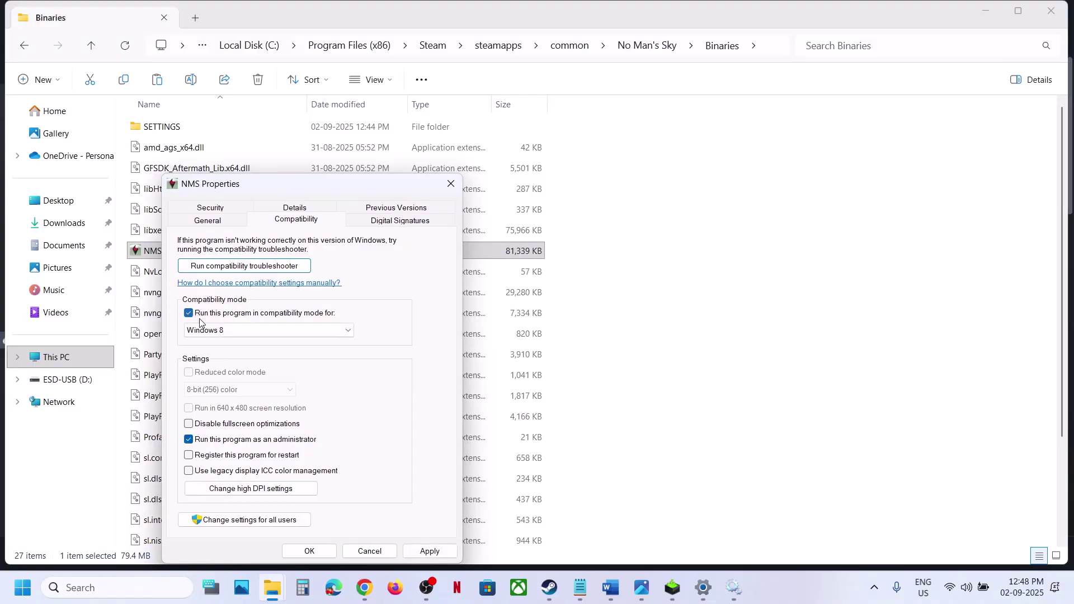
{"action": "left_click", "coordinate": [429, 551]}
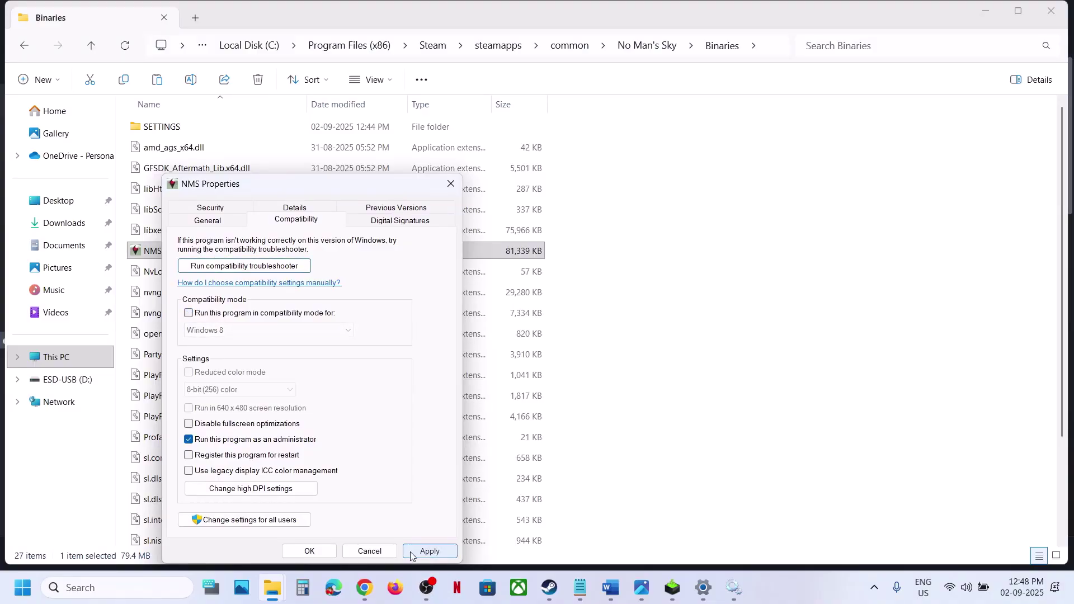
{"action": "left_click", "coordinate": [189, 314]}
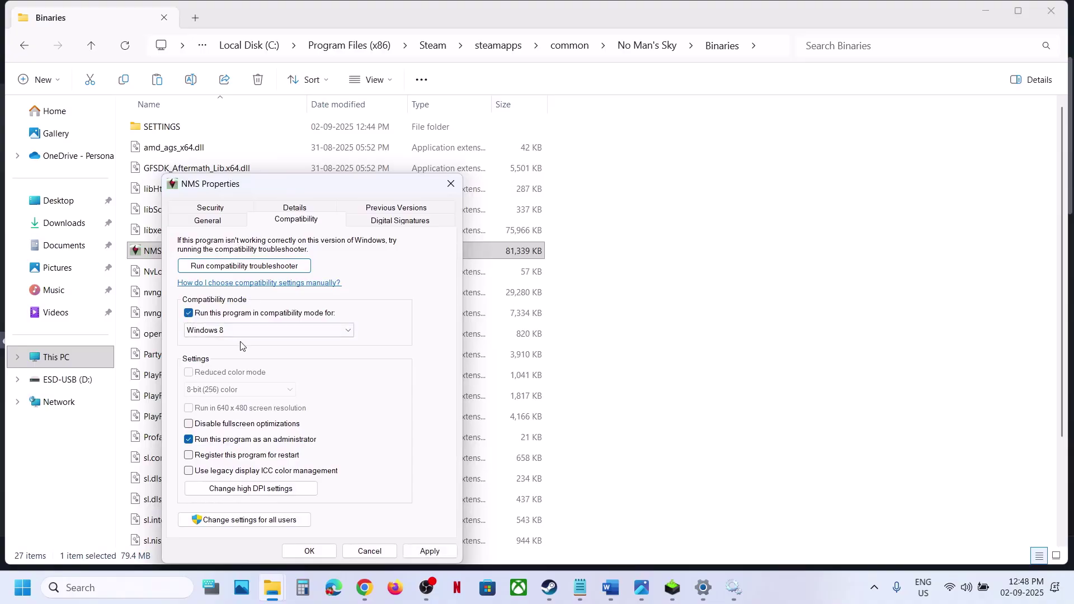
{"action": "left_click", "coordinate": [429, 551]}
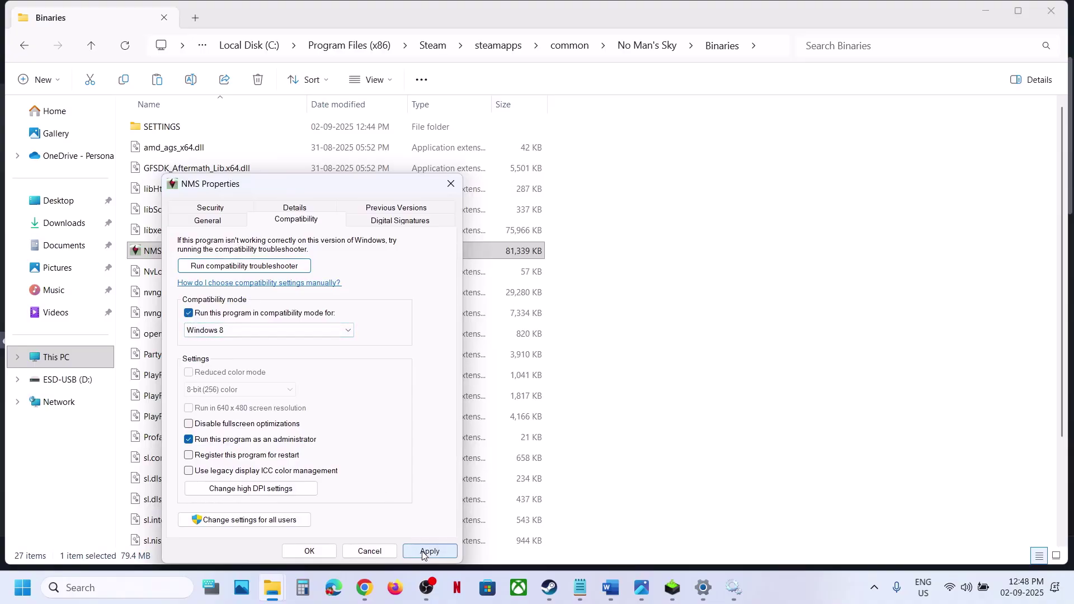
Set compatibility mode to Windows 7 and disable fullscreen optimizations, applying both
{"action": "left_click", "coordinate": [250, 330]}
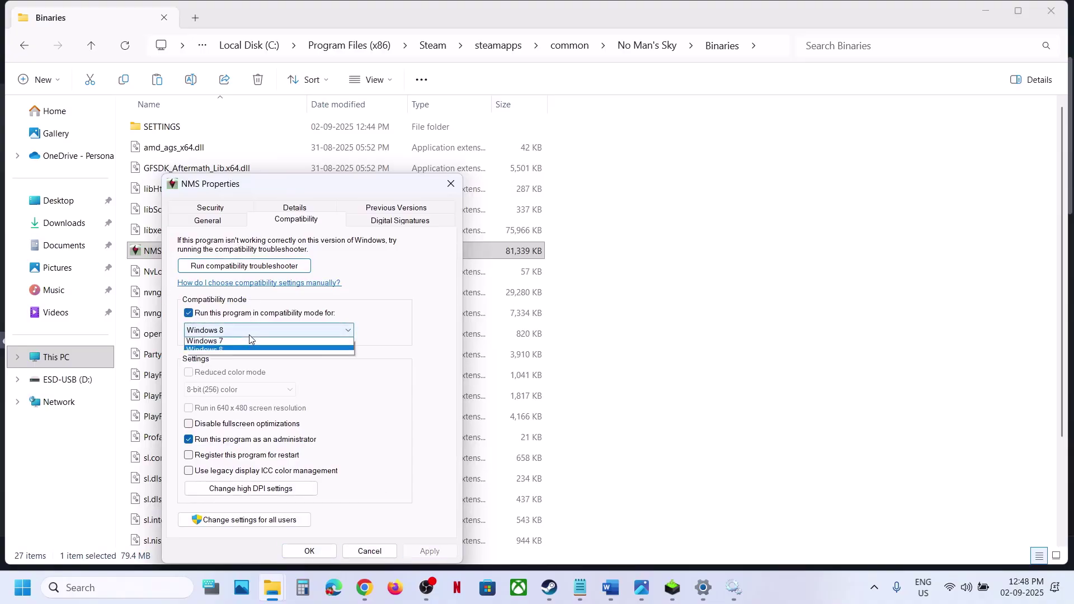
{"action": "left_click", "coordinate": [232, 362]}
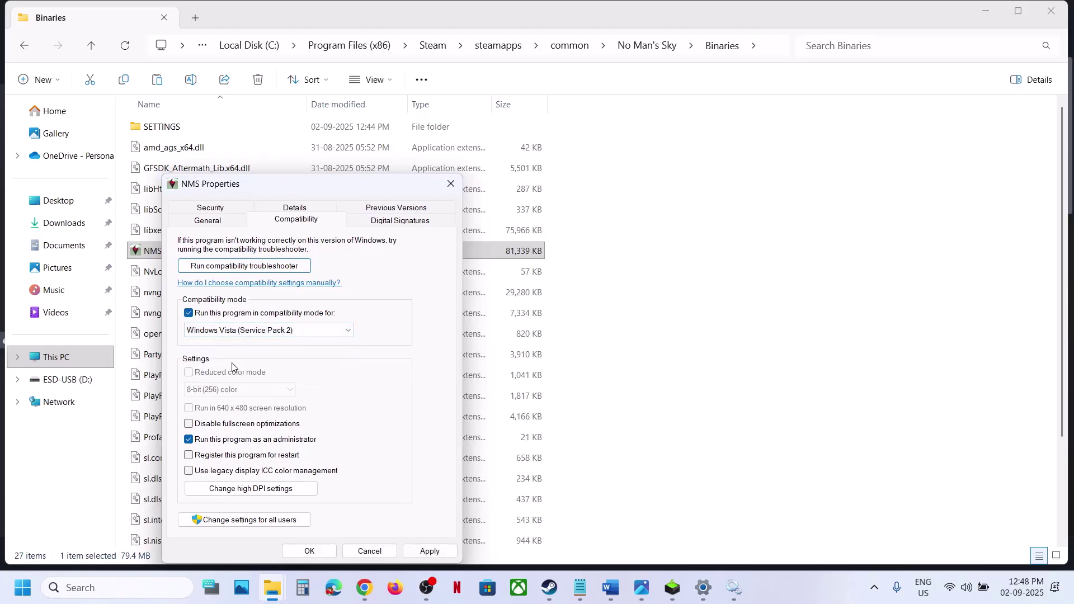
{"action": "left_click", "coordinate": [244, 328]}
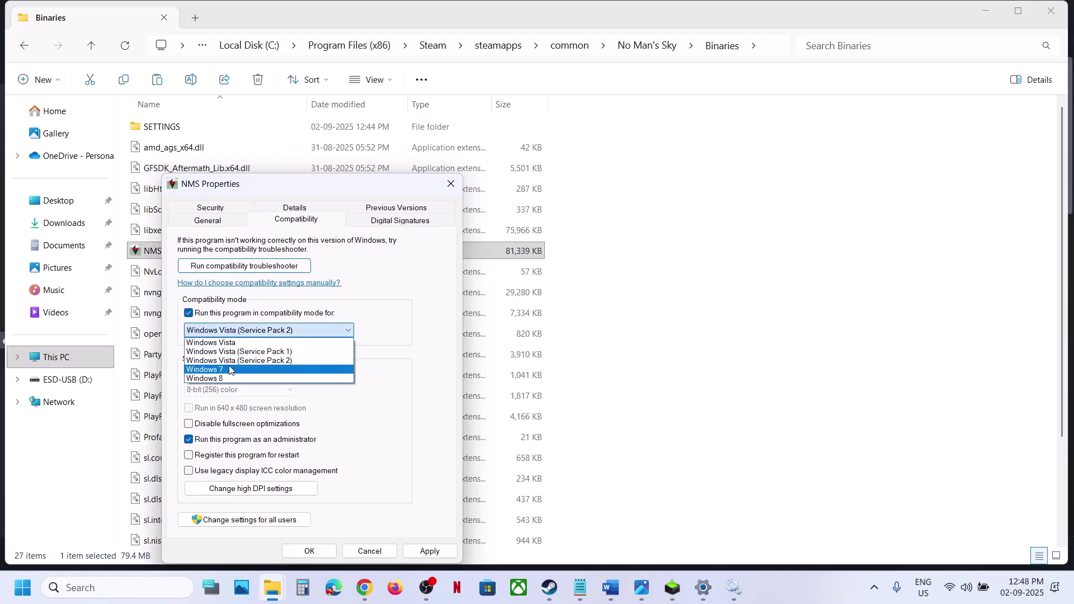
{"action": "left_click", "coordinate": [226, 370]}
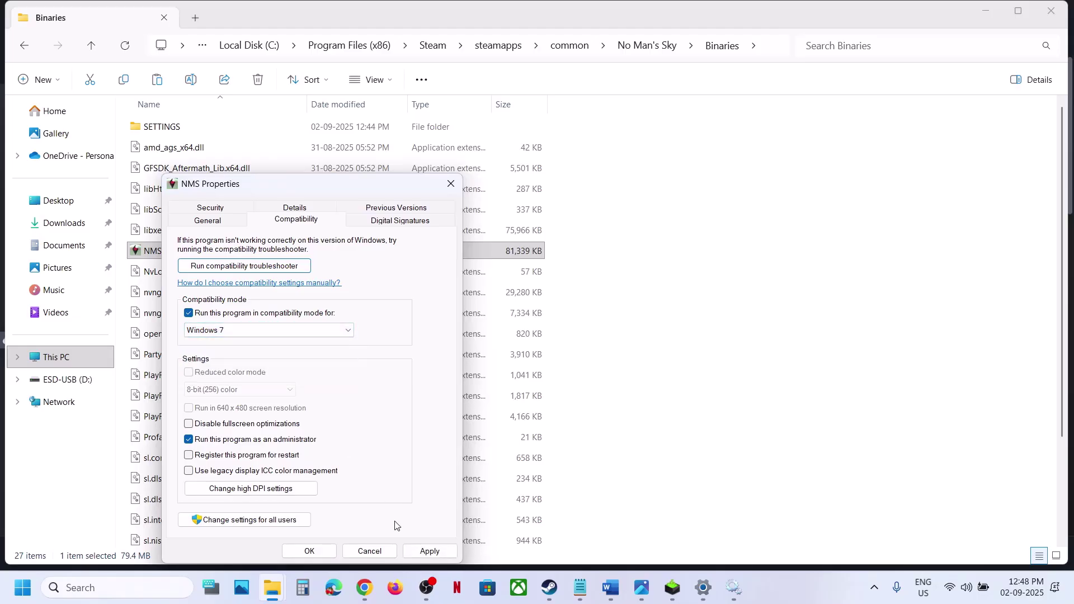
{"action": "left_click", "coordinate": [428, 553]}
{"action": "left_click", "coordinate": [427, 552]}
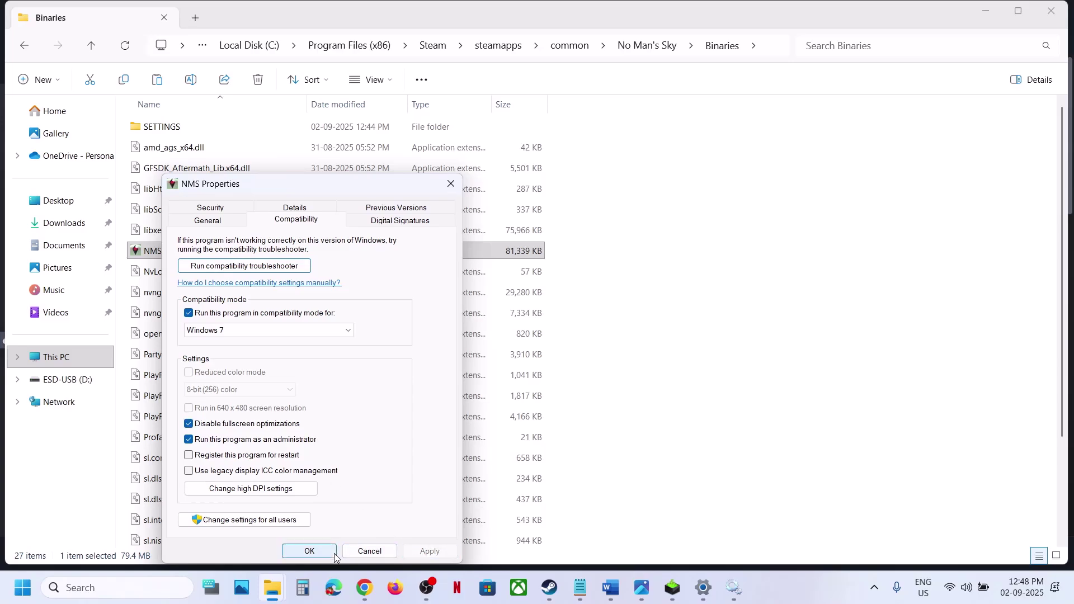
{"action": "left_click", "coordinate": [250, 488]}
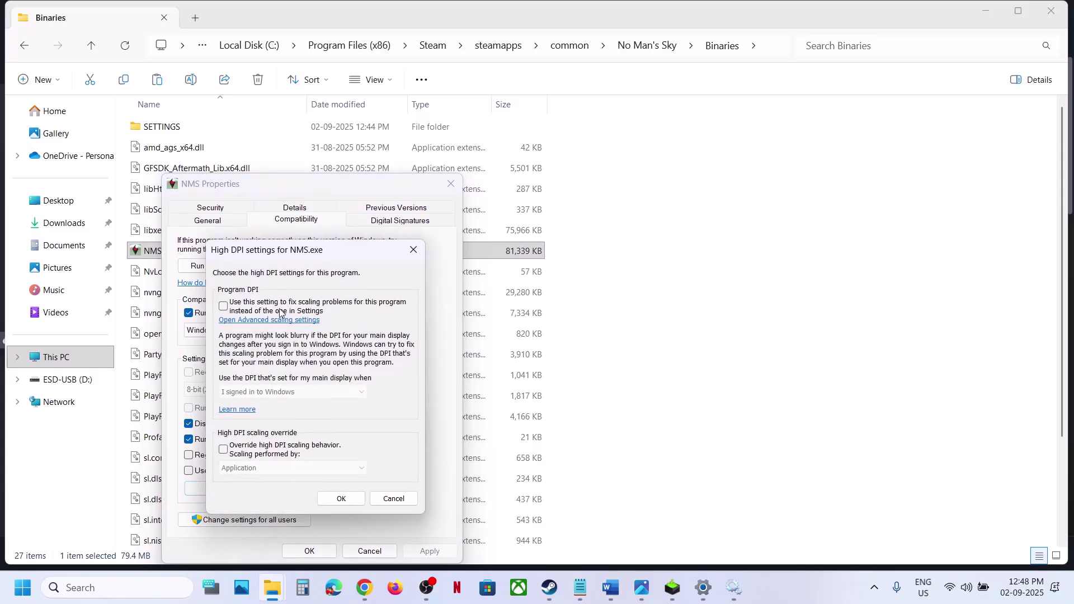
Enable the high DPI scaling override for NMS, apply, and close its properties
{"action": "left_click", "coordinate": [223, 453]}
{"action": "left_click", "coordinate": [338, 497]}
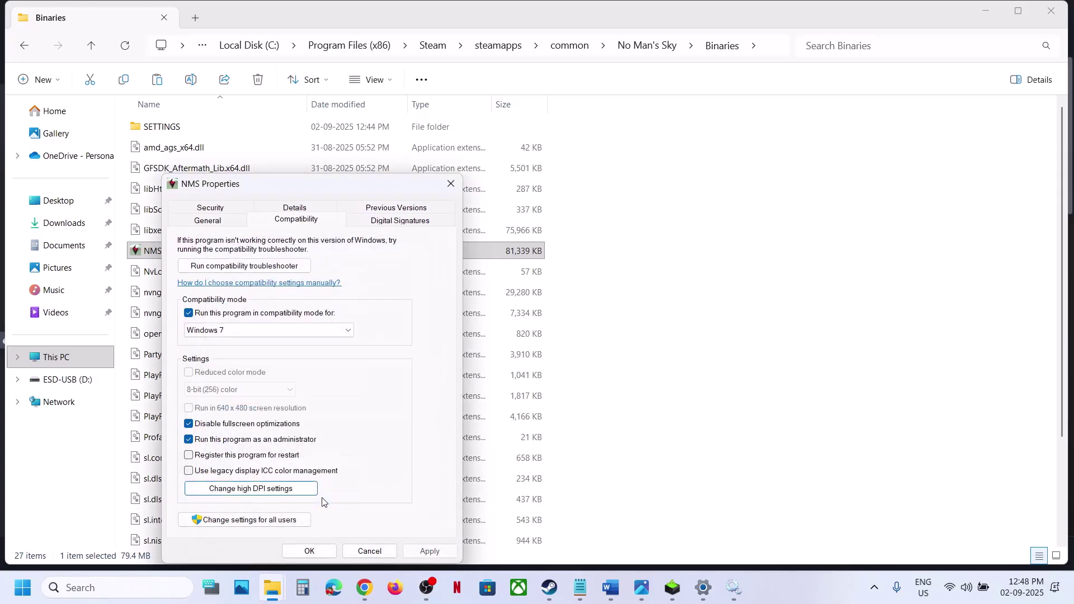
{"action": "left_click", "coordinate": [429, 551]}
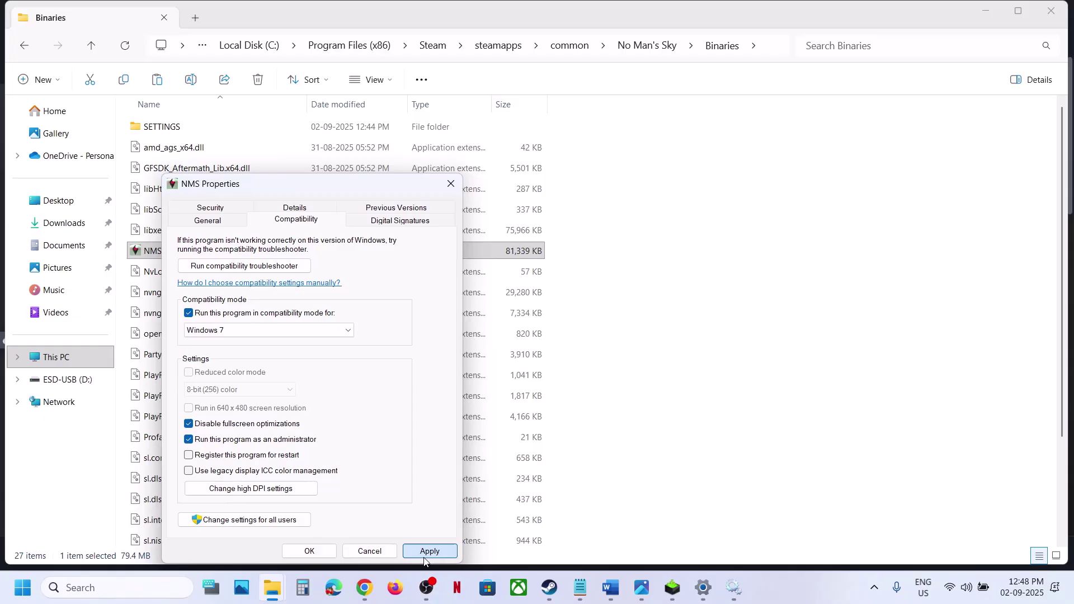
{"action": "left_click", "coordinate": [309, 551]}
Turn off NMS's compatibility mode and high DPI override, then apply and close
{"action": "right_click", "coordinate": [170, 255]}
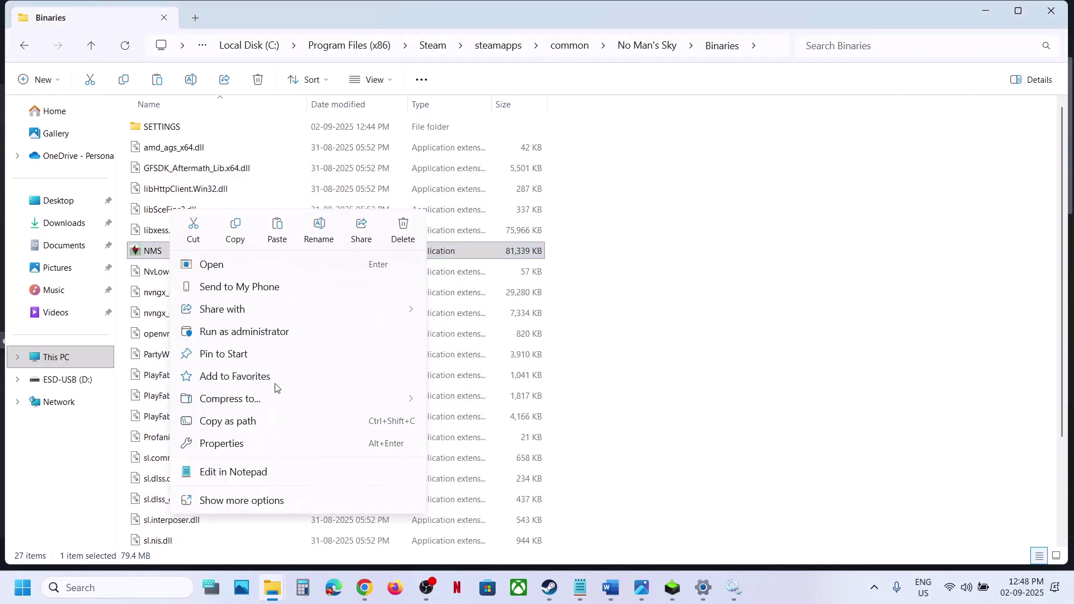
{"action": "left_click", "coordinate": [241, 441]}
{"action": "left_click", "coordinate": [313, 222]}
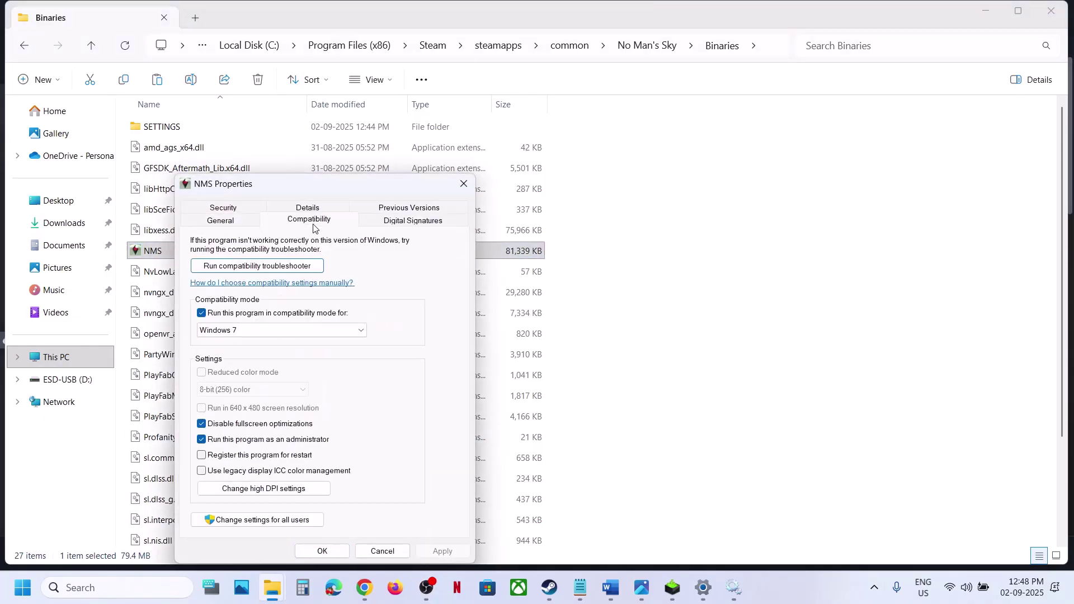
{"action": "left_click", "coordinate": [202, 314]}
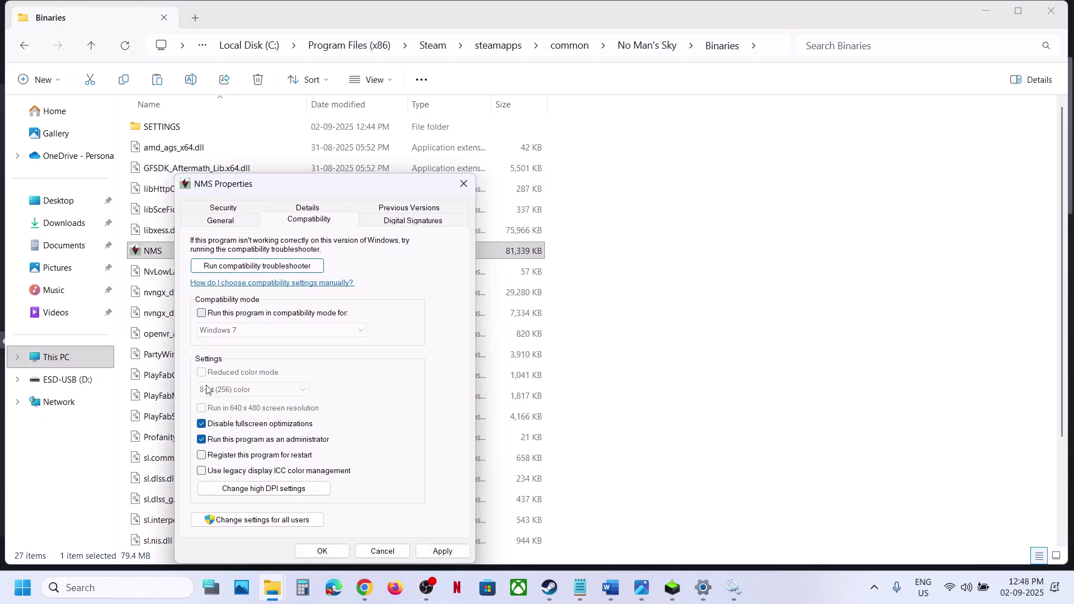
{"action": "left_click", "coordinate": [252, 489]}
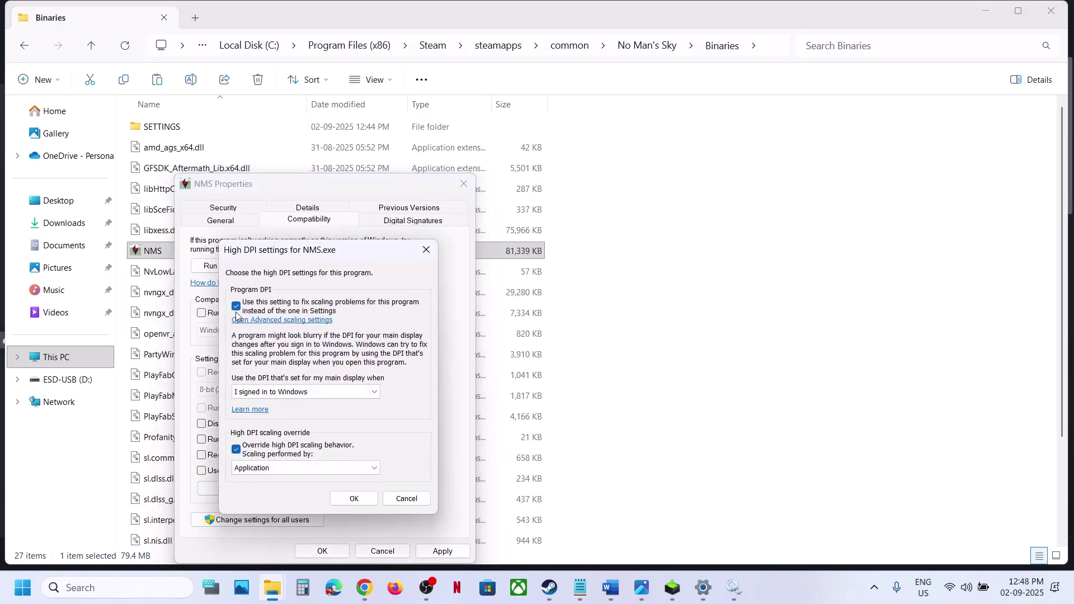
{"action": "left_click", "coordinate": [237, 451]}
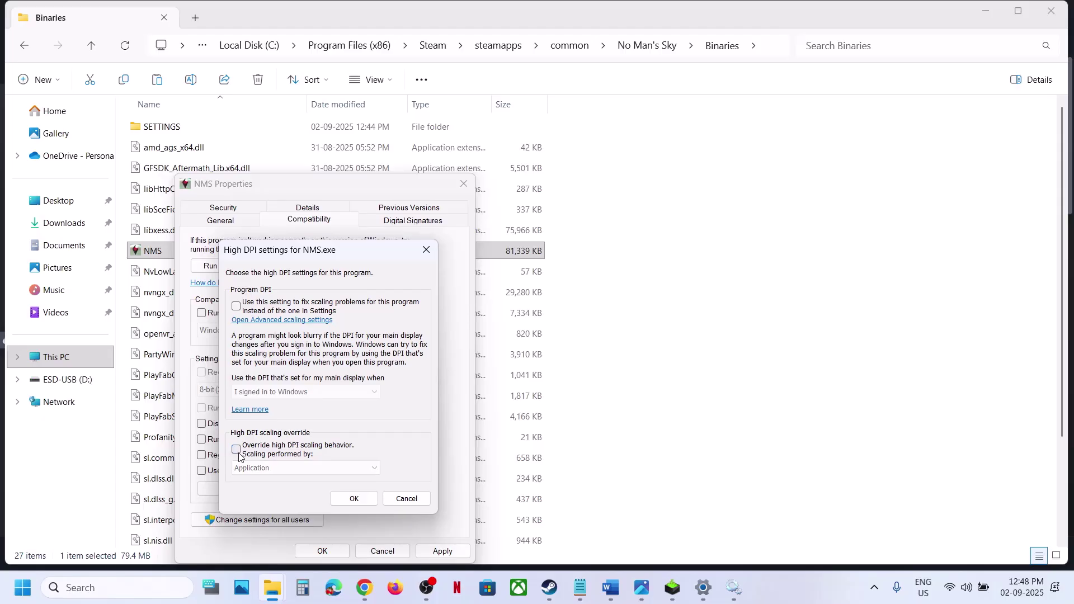
{"action": "left_click", "coordinate": [332, 499]}
{"action": "left_click", "coordinate": [441, 552]}
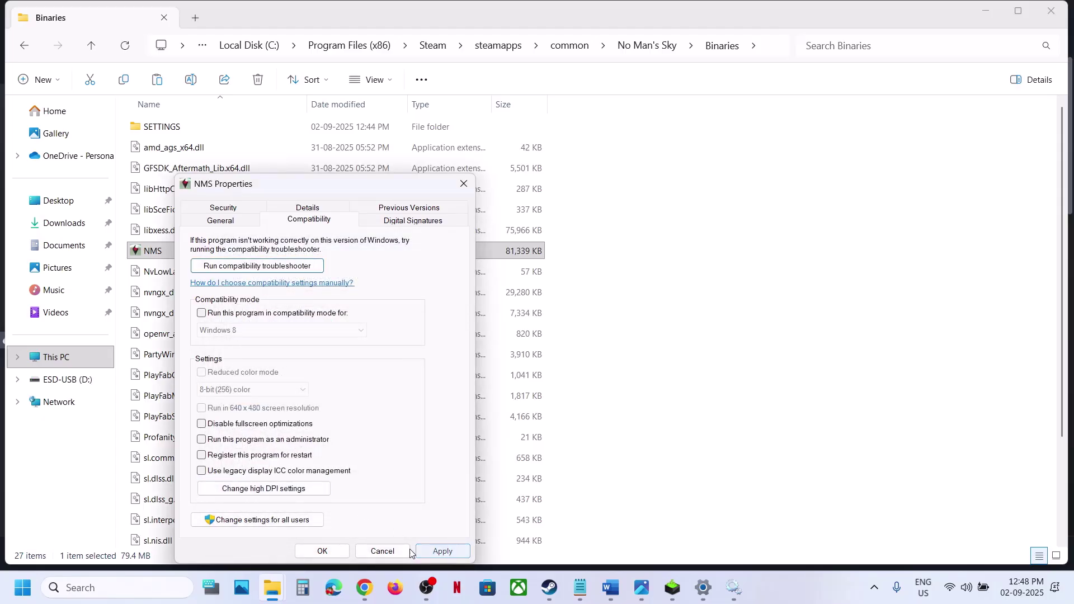
{"action": "left_click", "coordinate": [322, 551]}
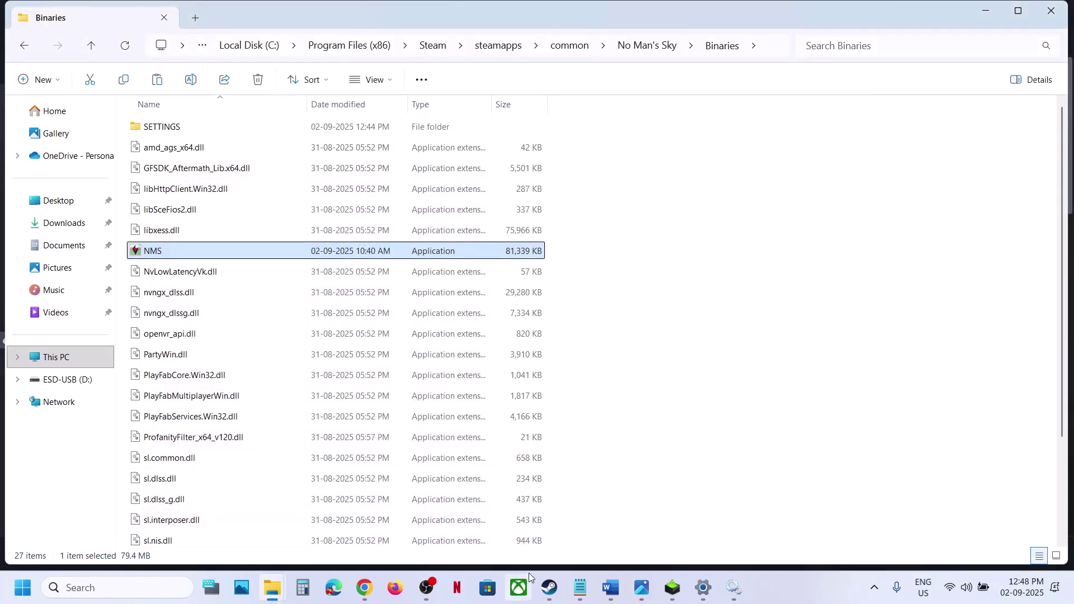
Copy 'graphics' from Step 15 of the Word notes and search it to open Graphics settings
{"action": "left_click", "coordinate": [611, 595]}
{"action": "scroll", "coordinate": [386, 380], "scroll_direction": "down", "scroll_amount": 6}
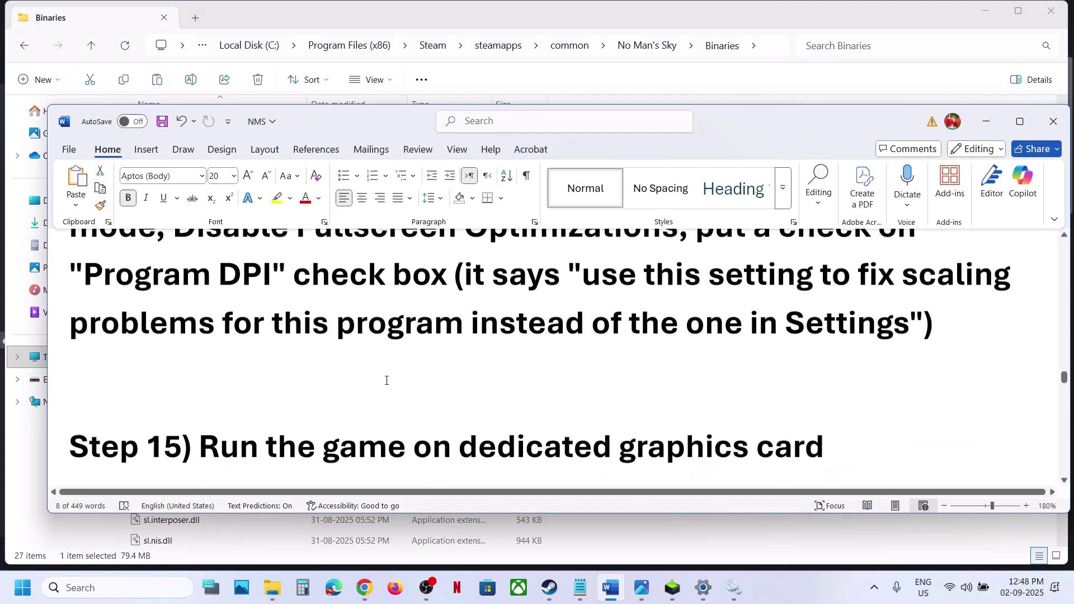
{"action": "double_click", "coordinate": [669, 317]}
{"action": "key", "text": "ctrl+c"}
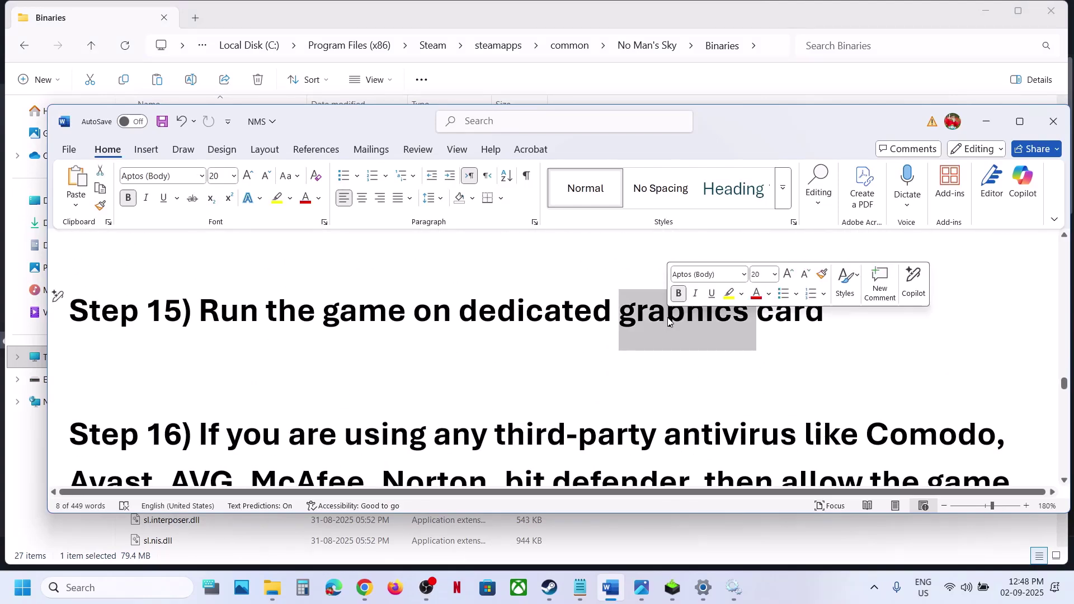
{"action": "left_click", "coordinate": [180, 588]}
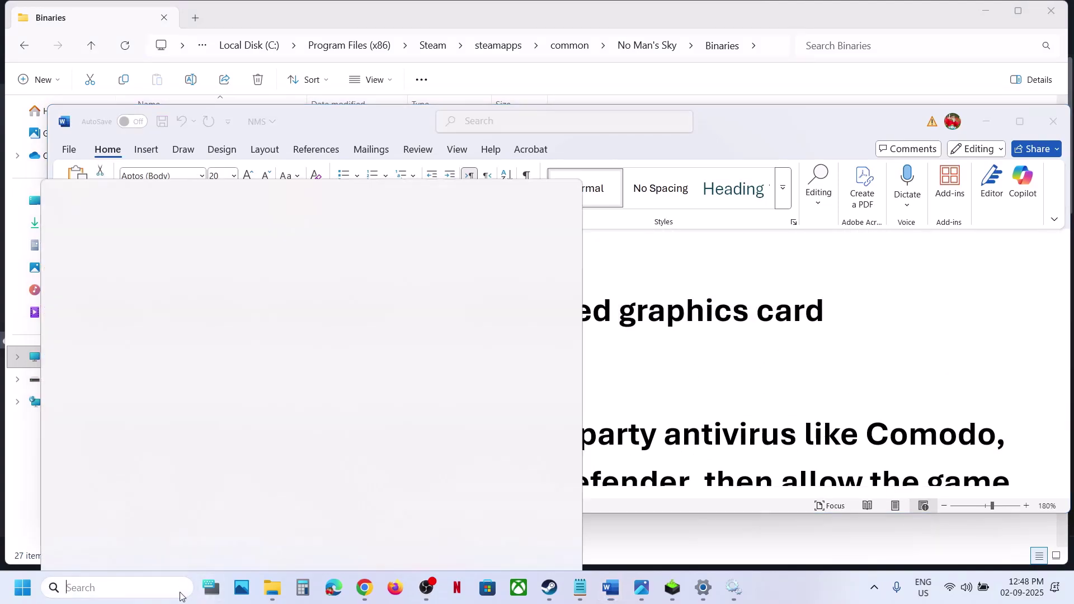
{"action": "key", "text": "ctrl+v"}
{"action": "left_click", "coordinate": [118, 164]}
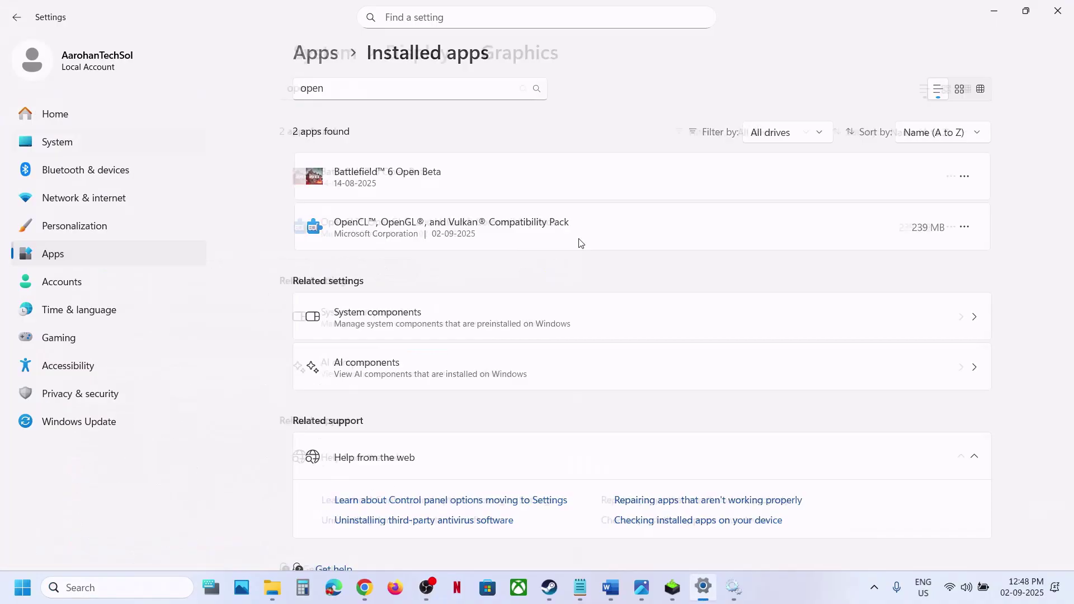
Add NMS.exe from the No Man's Sky Binaries folder as a desktop app
{"action": "left_click", "coordinate": [806, 386]}
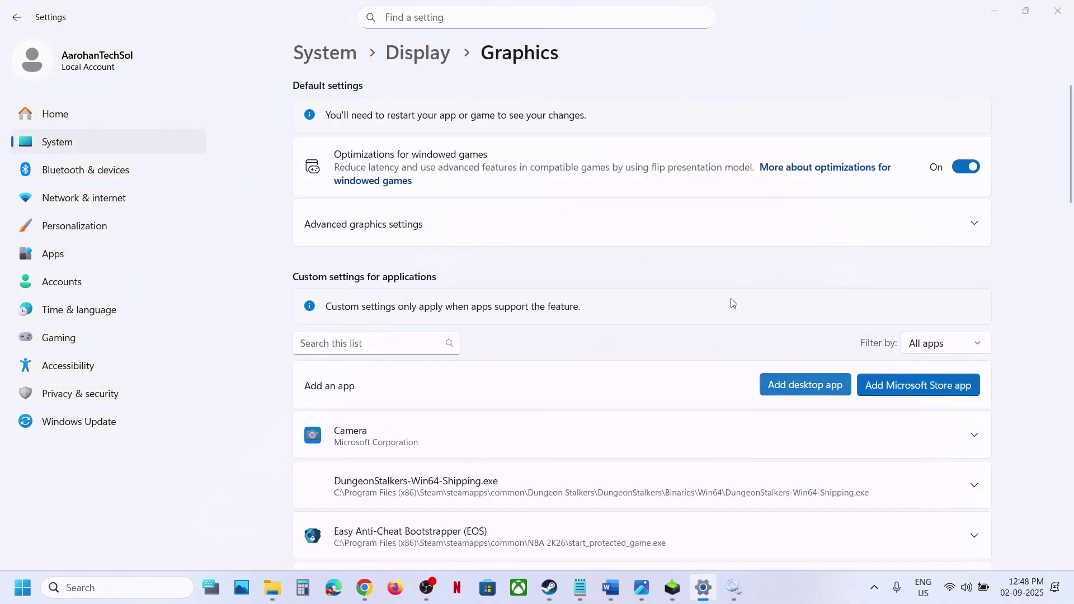
{"action": "left_click", "coordinate": [194, 127]}
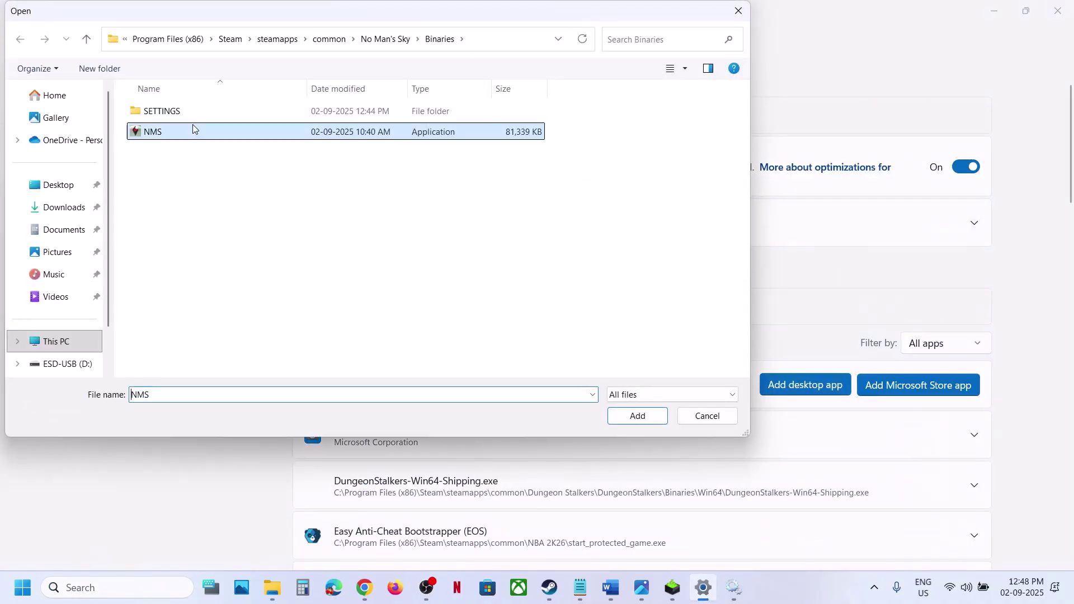
{"action": "left_click", "coordinate": [491, 39]}
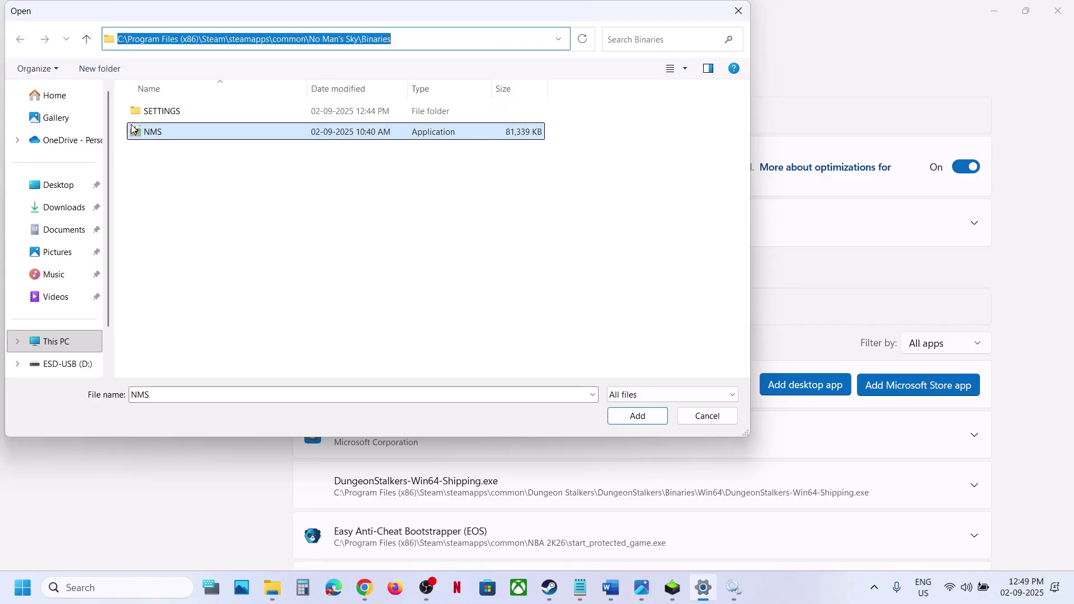
{"action": "key", "text": "Escape"}
{"action": "left_click", "coordinate": [642, 418]}
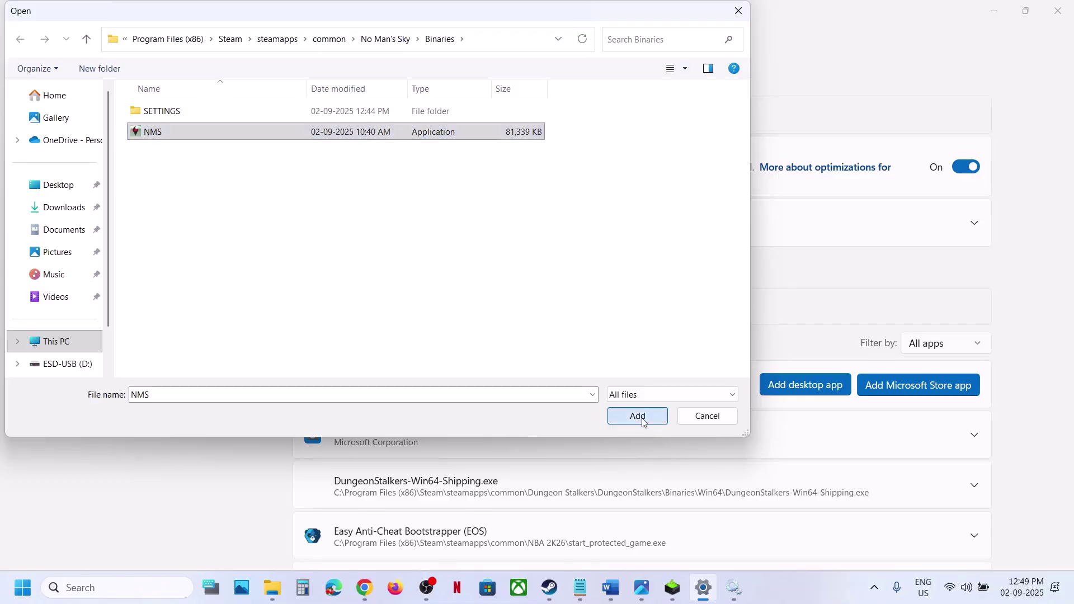
Set No Man's Sky's GPU preference to High Performance (NVIDIA GeForce RTX 3050)
{"action": "scroll", "coordinate": [643, 422], "scroll_direction": "down", "scroll_amount": 10}
{"action": "scroll", "coordinate": [644, 423], "scroll_direction": "down", "scroll_amount": 2}
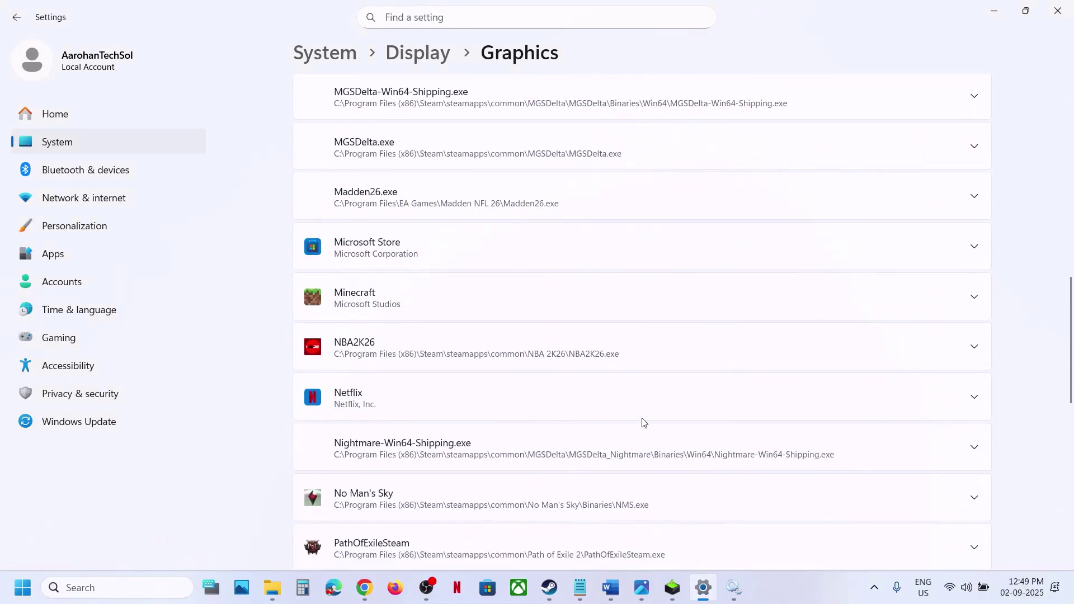
{"action": "scroll", "coordinate": [644, 422], "scroll_direction": "down", "scroll_amount": 2}
{"action": "left_click", "coordinate": [503, 354]}
{"action": "scroll", "coordinate": [502, 354], "scroll_direction": "down", "scroll_amount": 1}
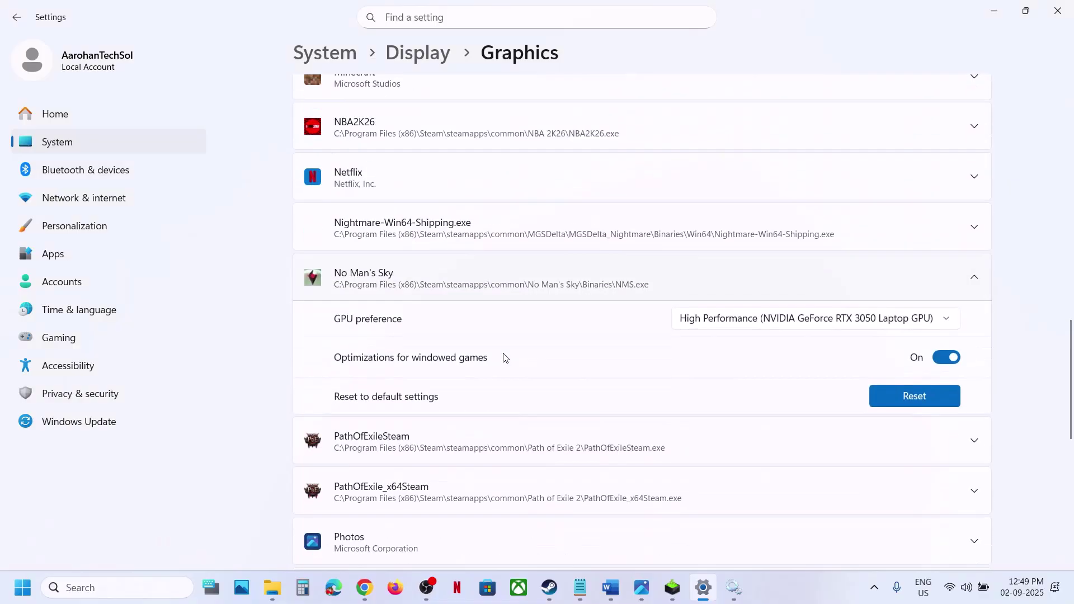
{"action": "left_click", "coordinate": [796, 330]}
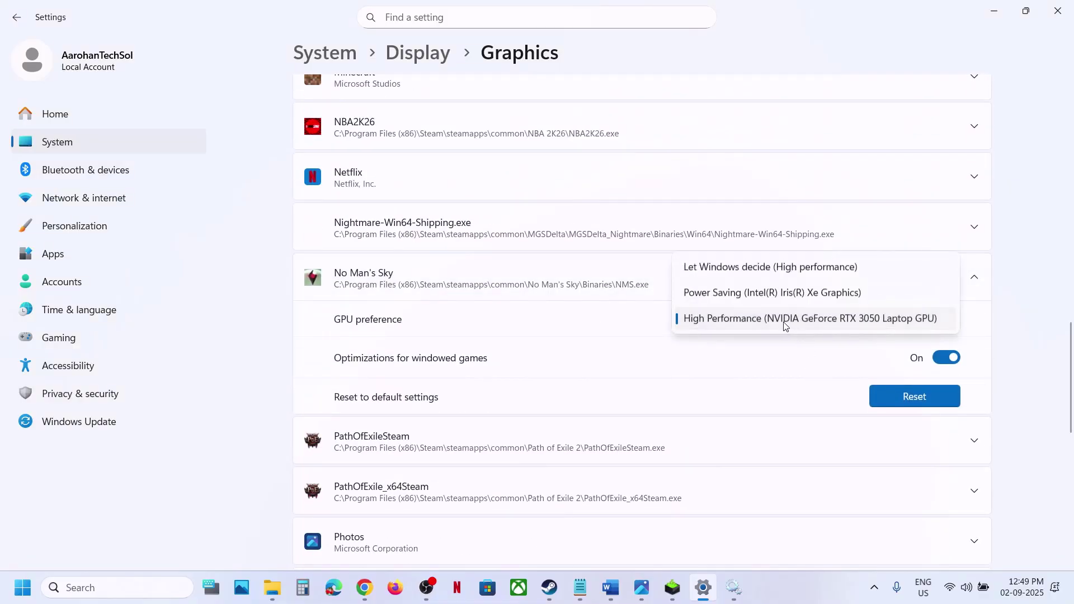
{"action": "left_click", "coordinate": [786, 320]}
Note Step 16's antivirus sentence and open Windows Security under Privacy & security settings
{"action": "left_click", "coordinate": [1059, 16]}
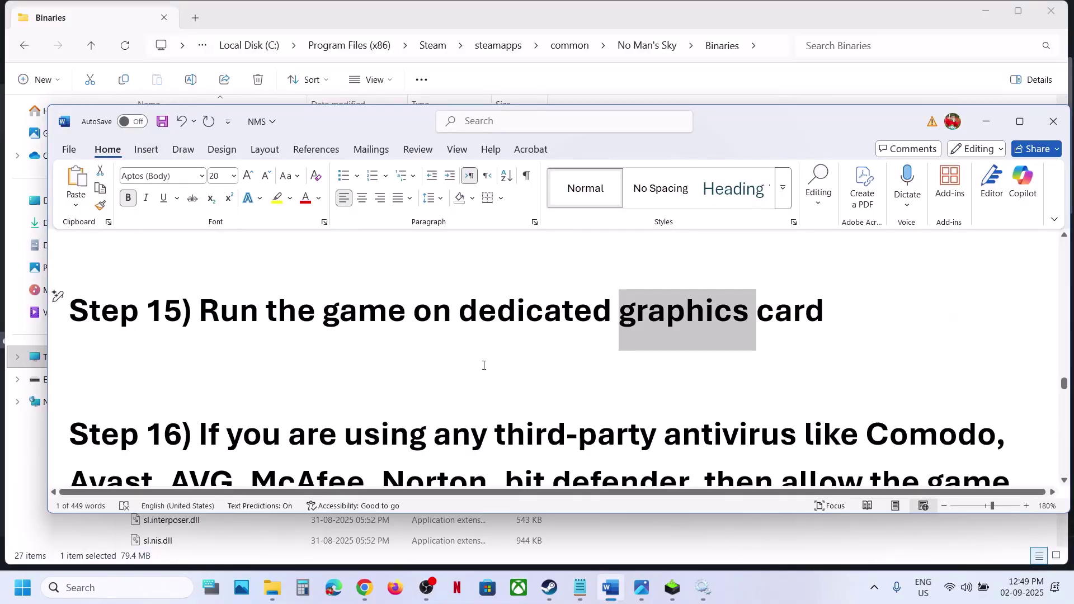
{"action": "scroll", "coordinate": [363, 308], "scroll_direction": "down", "scroll_amount": 3}
{"action": "left_click_drag", "start_coordinate": [286, 286], "coordinate": [421, 389]}
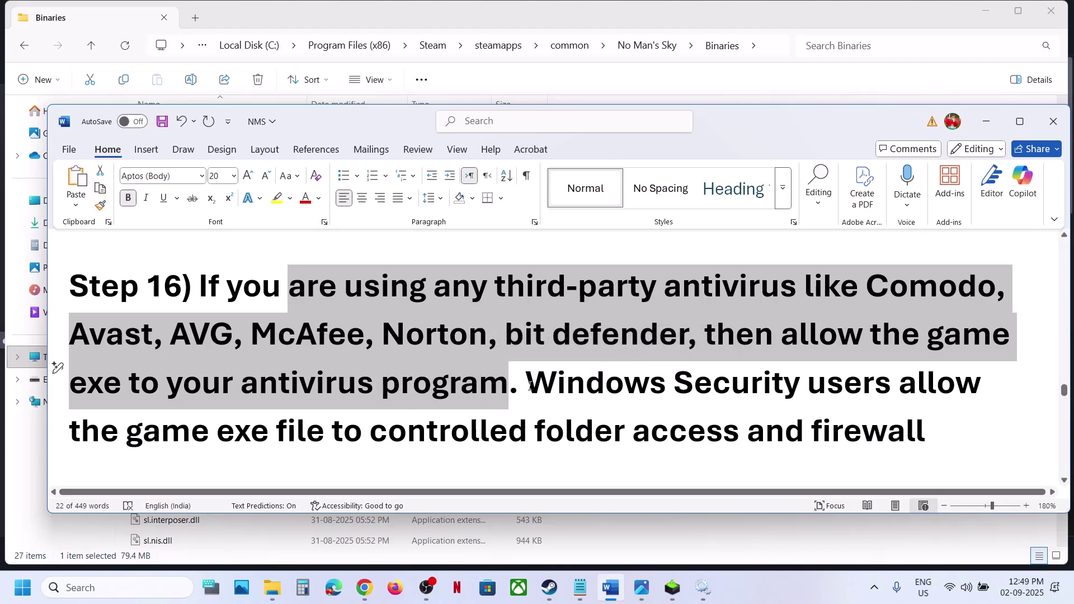
{"action": "key", "text": "super+i"}
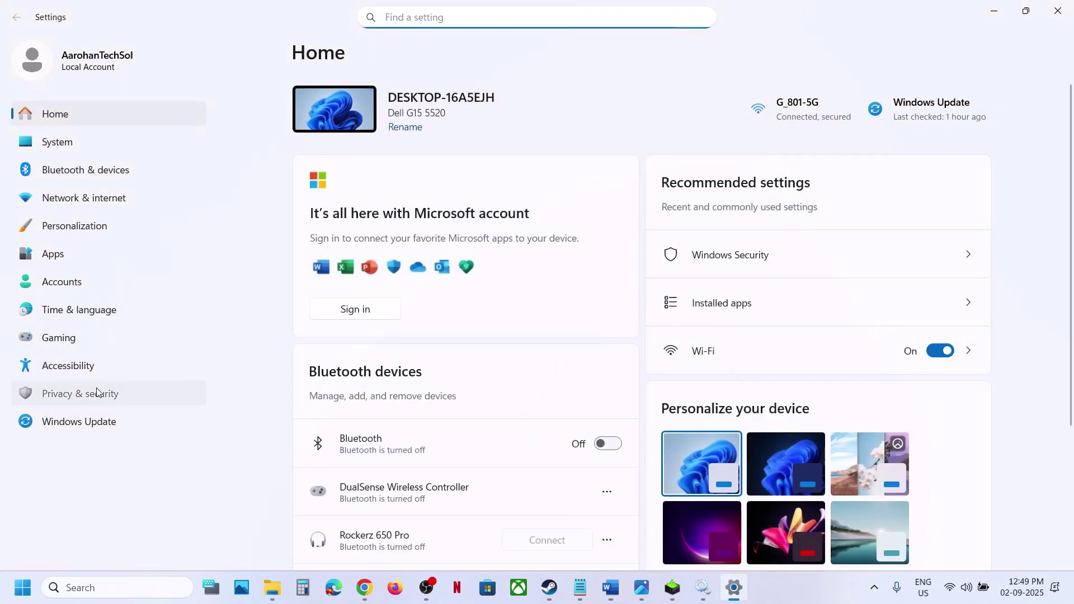
{"action": "left_click", "coordinate": [97, 392]}
{"action": "left_click", "coordinate": [414, 126]}
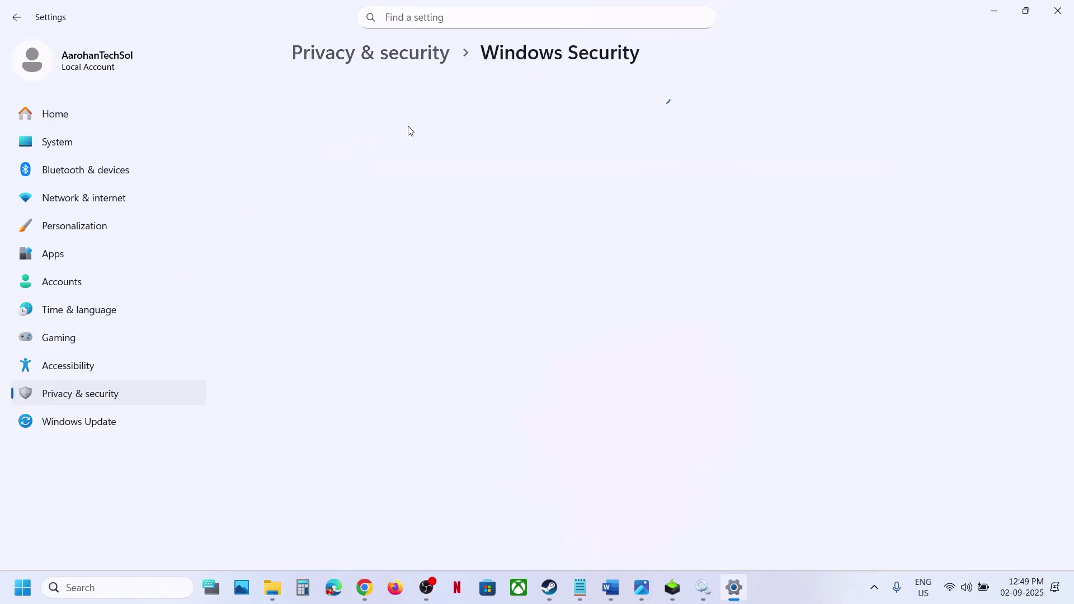
Open Controlled folder access allowed apps under ransomware protection, approving the admin prompt
{"action": "left_click", "coordinate": [407, 198]}
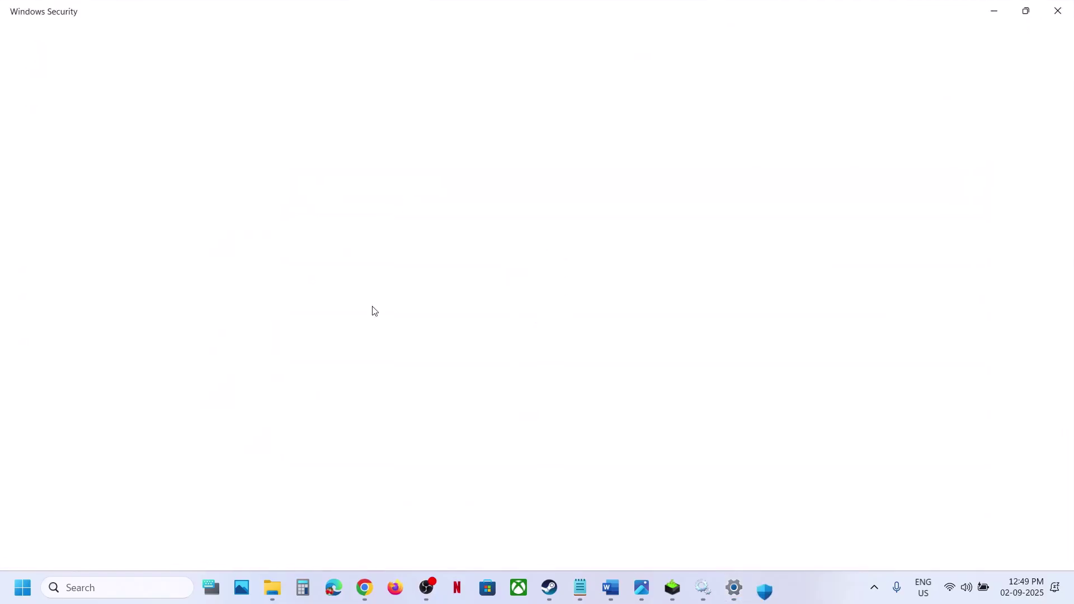
{"action": "scroll", "coordinate": [372, 310], "scroll_direction": "down", "scroll_amount": 3}
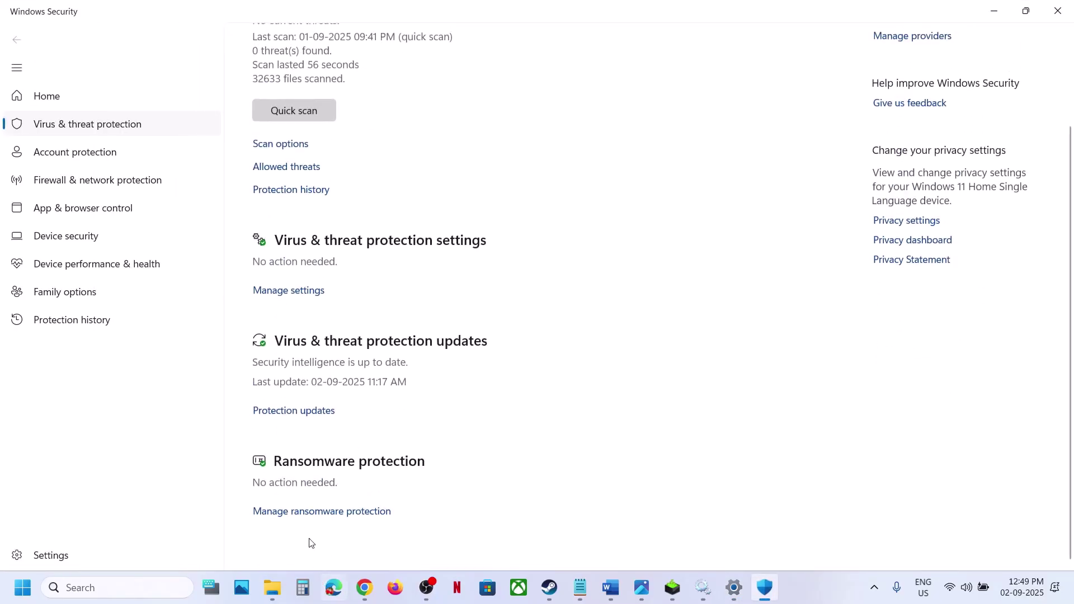
{"action": "left_click", "coordinate": [301, 513]}
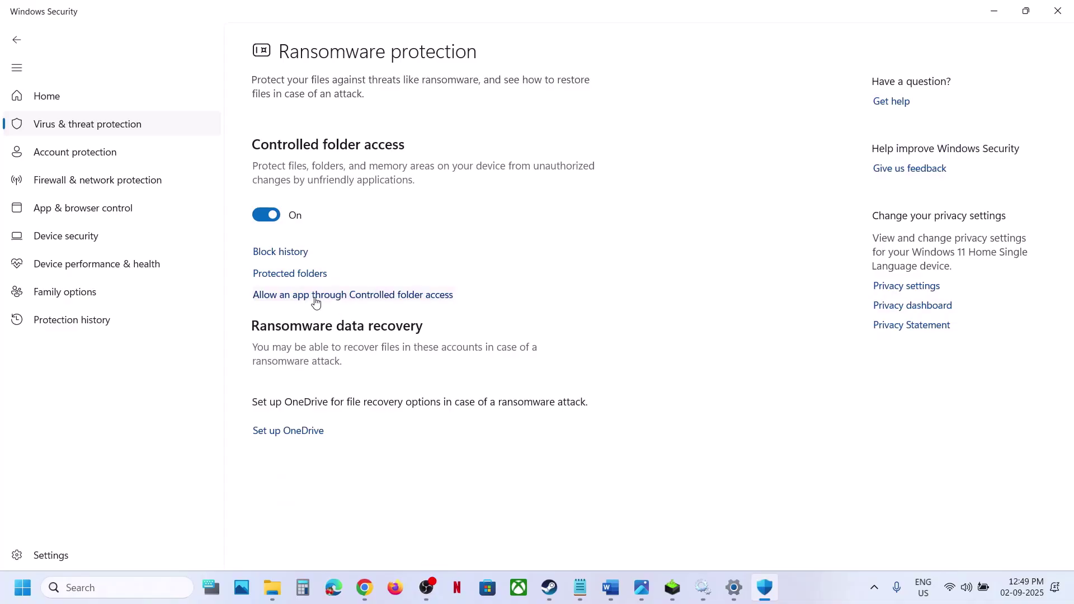
{"action": "left_click", "coordinate": [316, 296]}
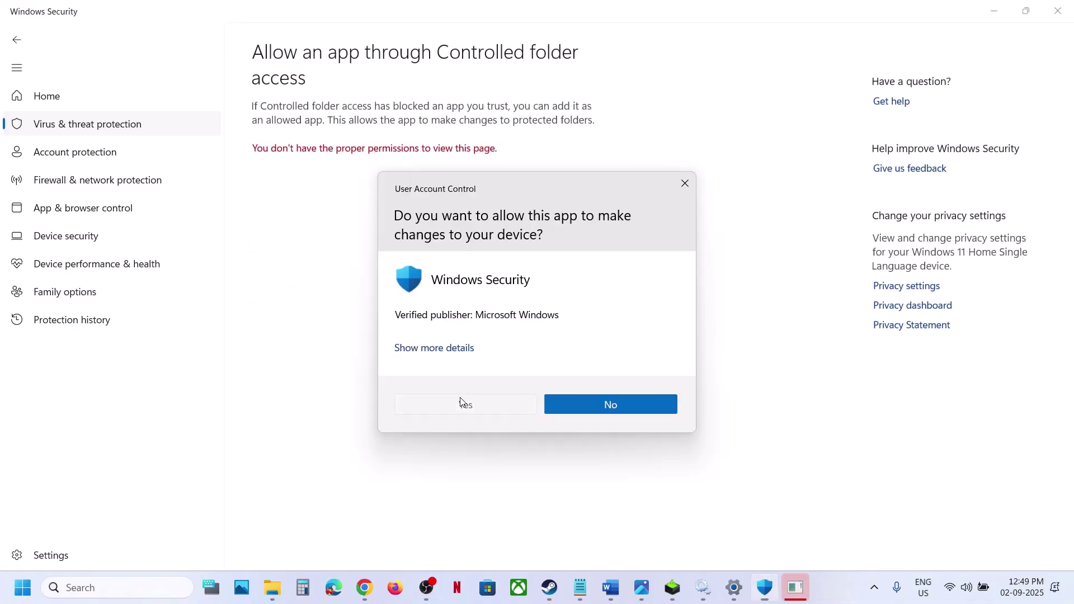
{"action": "left_click", "coordinate": [463, 403]}
Allow NMS through Controlled folder access, then close Windows Security and Settings
{"action": "left_click", "coordinate": [291, 155]}
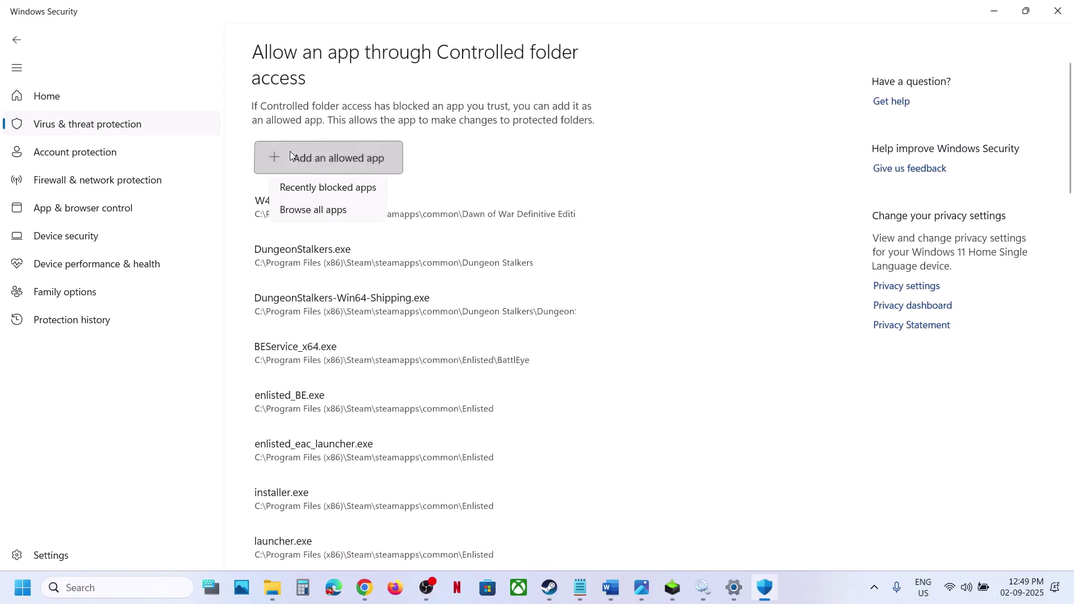
{"action": "left_click", "coordinate": [324, 212]}
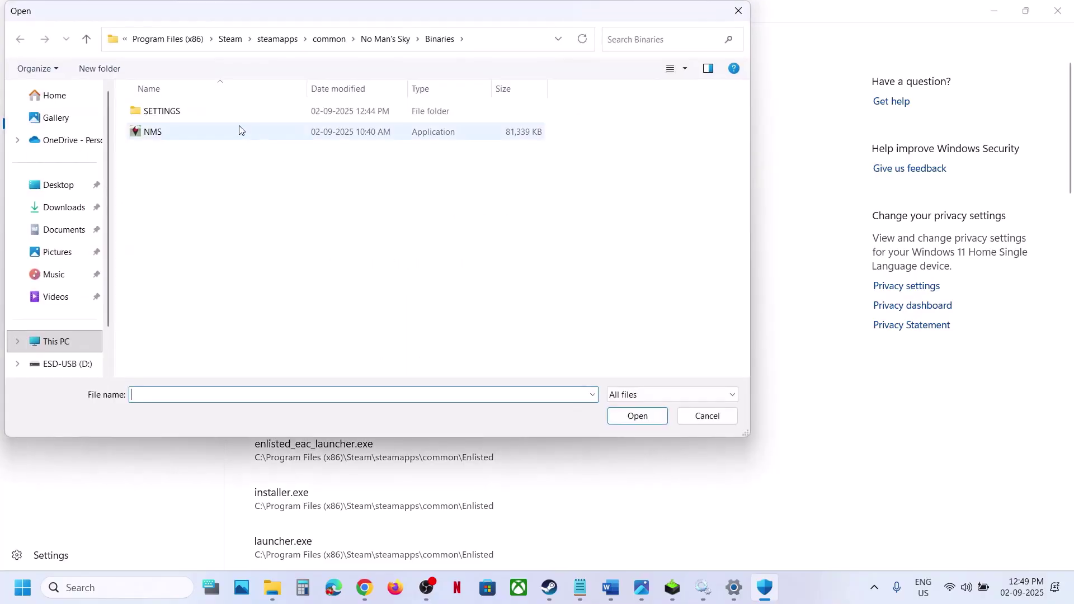
{"action": "left_click", "coordinate": [179, 138]}
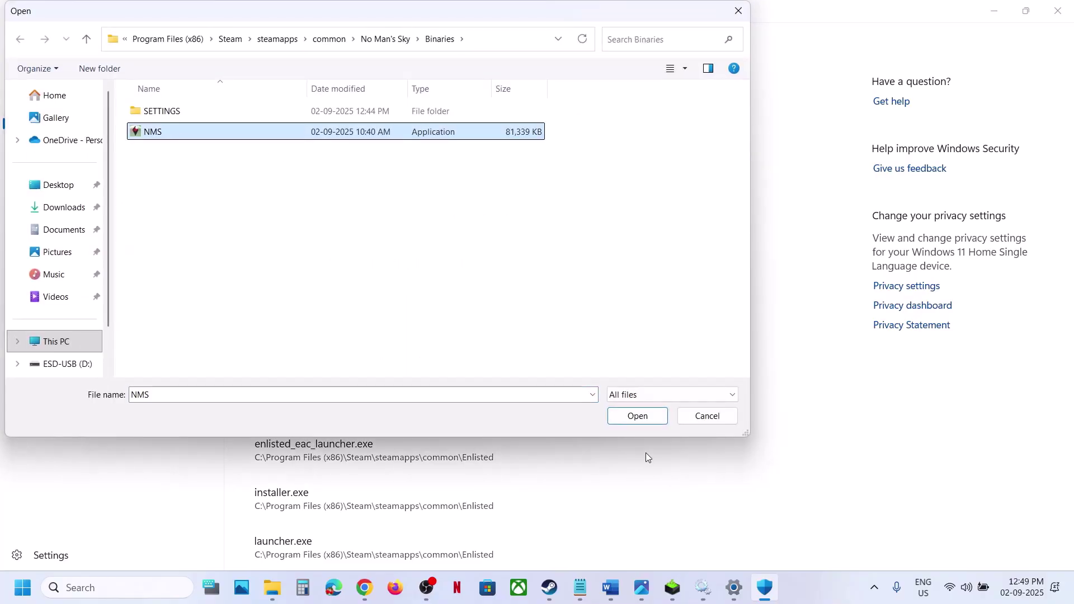
{"action": "left_click", "coordinate": [633, 414]}
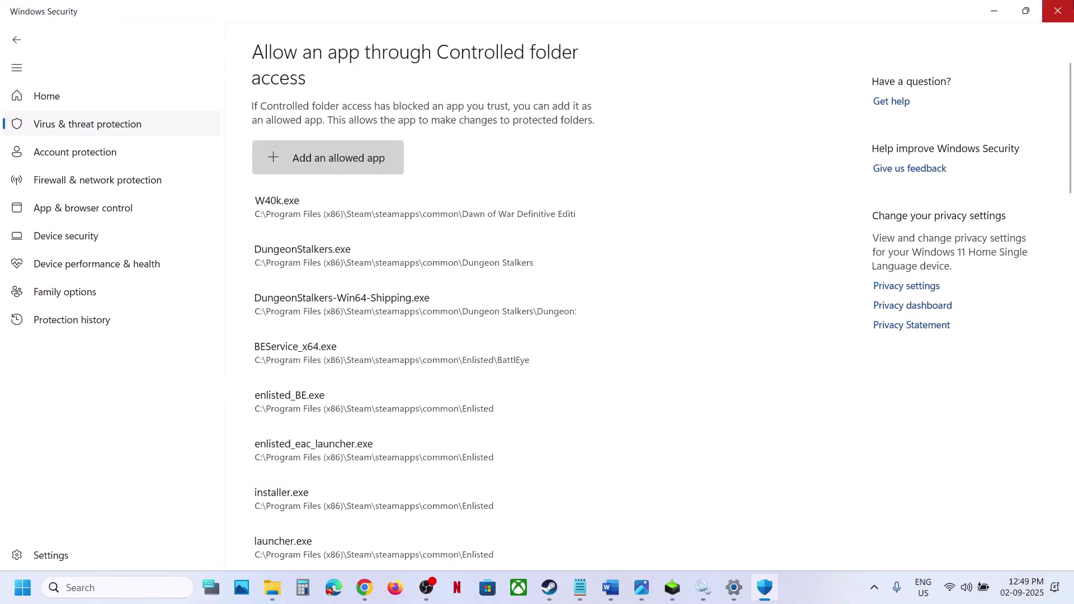
{"action": "left_click", "coordinate": [1059, 11]}
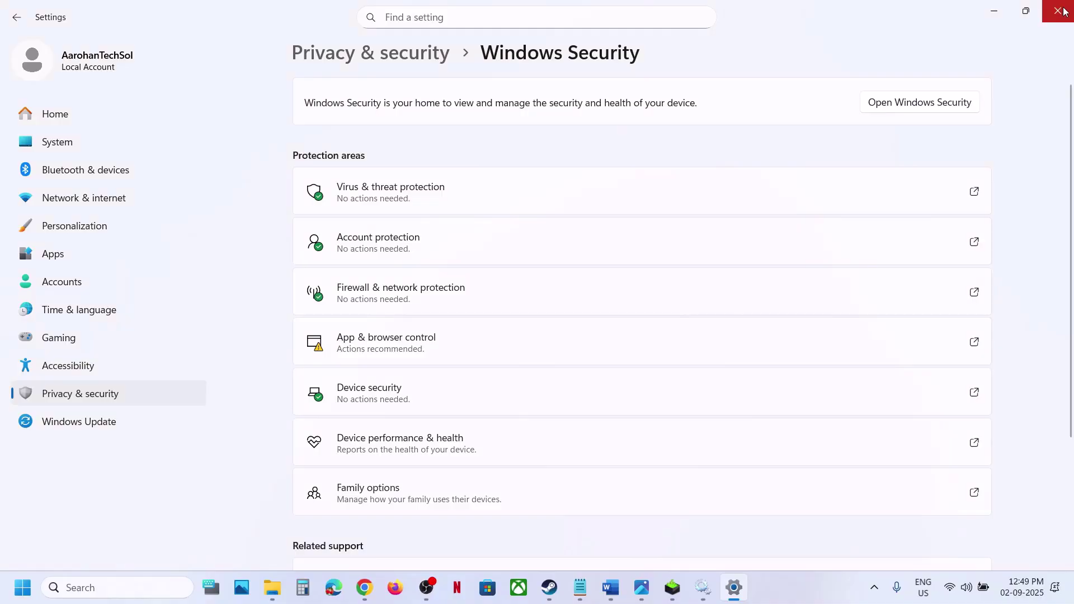
{"action": "left_click", "coordinate": [1058, 10]}
Search 'Install Visual C++ Files' from the Step 17 heading in a new Chrome tab
{"action": "scroll", "coordinate": [291, 344], "scroll_direction": "down", "scroll_amount": 4}
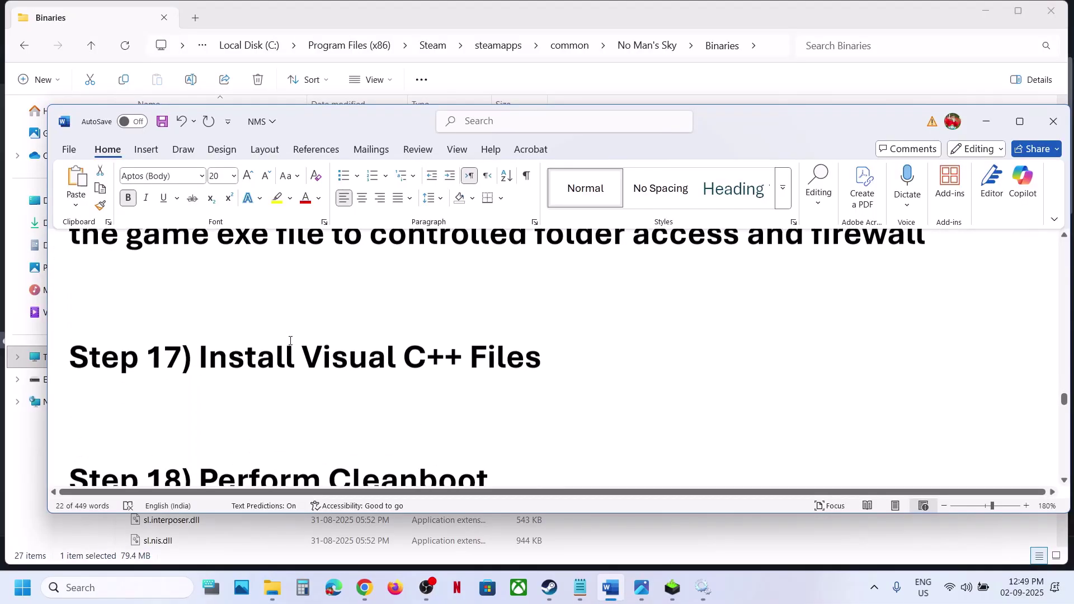
{"action": "left_click_drag", "start_coordinate": [201, 355], "coordinate": [551, 339]}
{"action": "key", "text": "ctrl+c"}
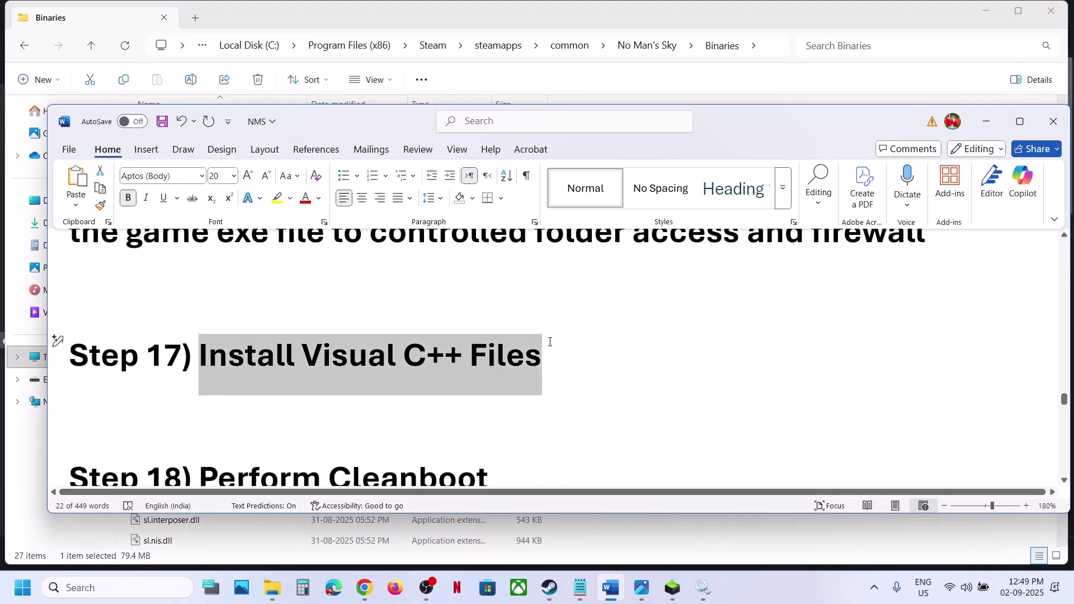
{"action": "left_click", "coordinate": [365, 594]}
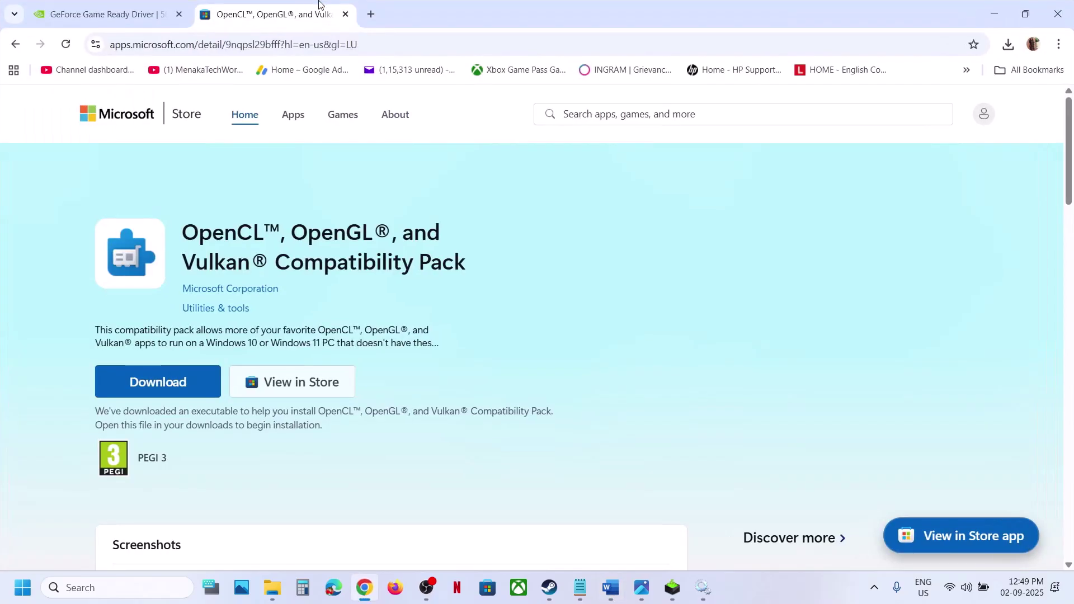
{"action": "left_click", "coordinate": [372, 15]}
{"action": "key", "text": "ctrl+v"}
{"action": "key", "text": "Return"}
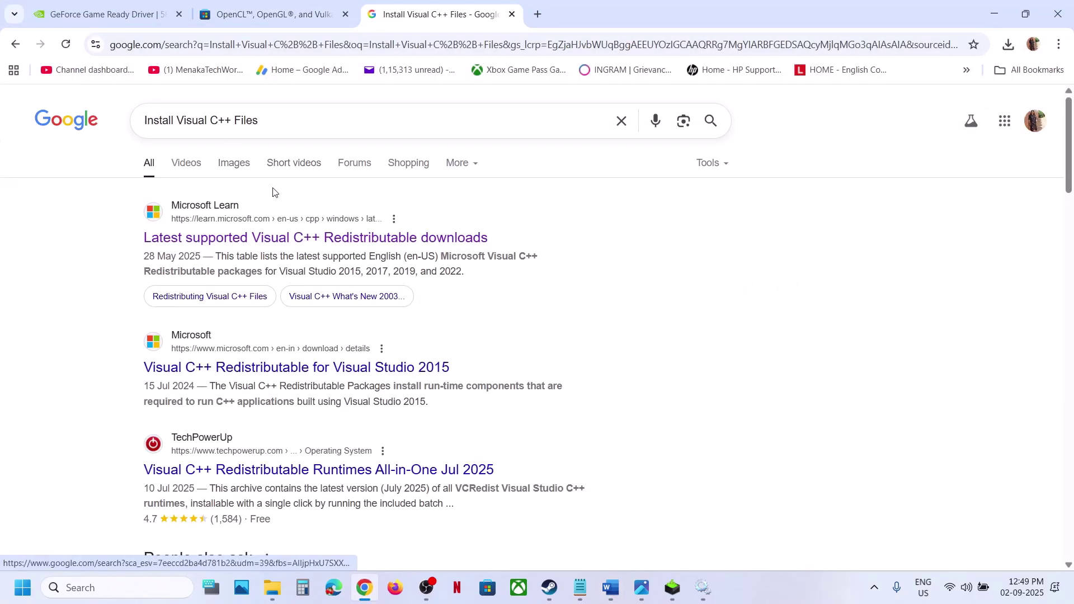
Open Microsoft Learn's latest Visual C++ Redistributable page and view the v14.44.35211.0 download table
{"action": "left_click", "coordinate": [219, 248]}
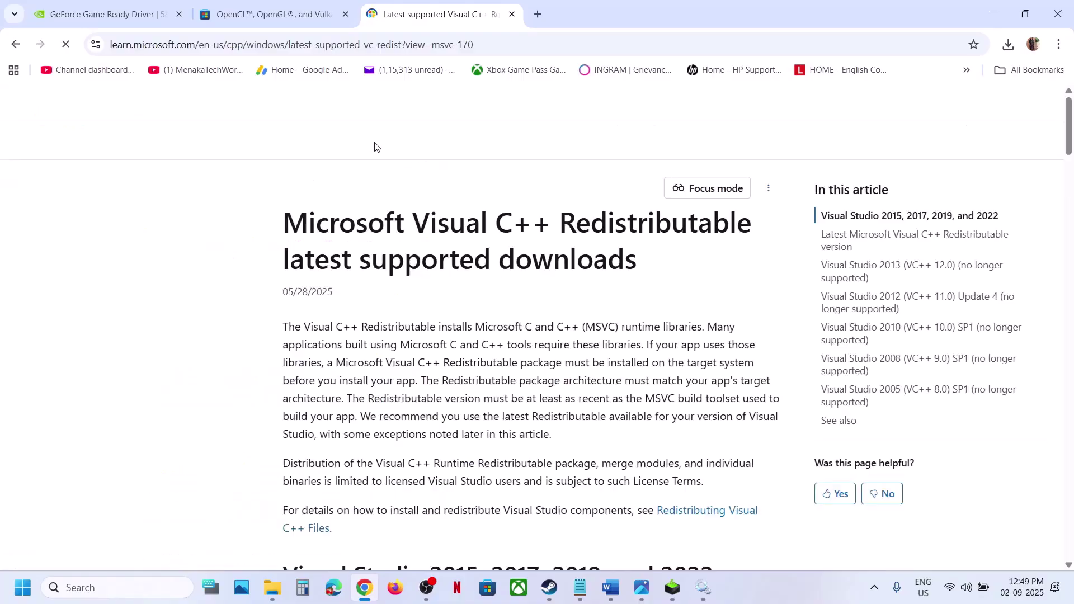
{"action": "scroll", "coordinate": [480, 388], "scroll_direction": "down", "scroll_amount": 10}
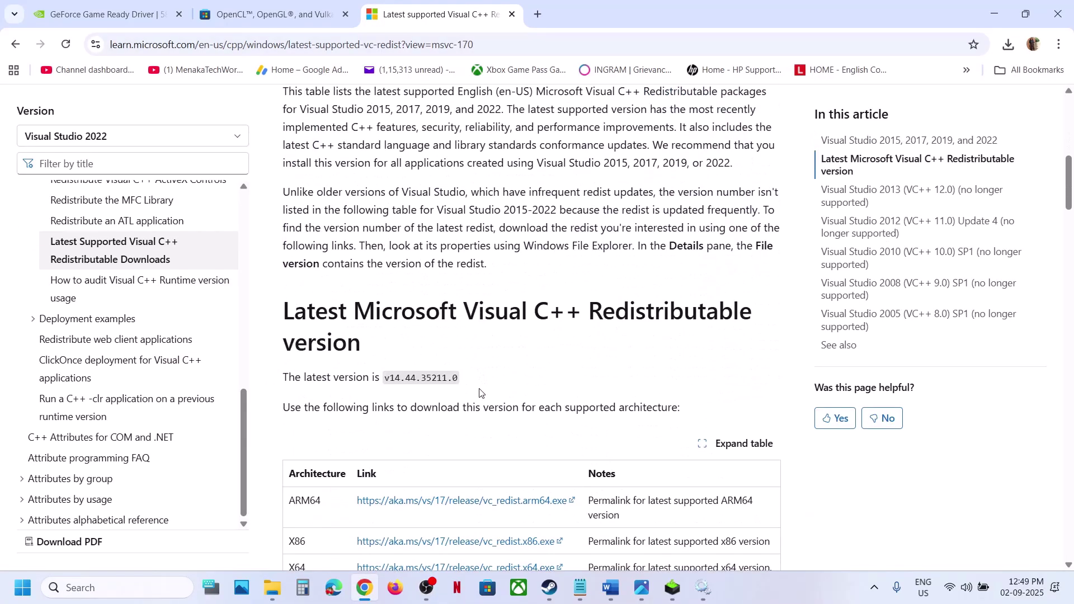
{"action": "scroll", "coordinate": [480, 388], "scroll_direction": "up", "scroll_amount": 6}
{"action": "scroll", "coordinate": [504, 380], "scroll_direction": "down", "scroll_amount": 7}
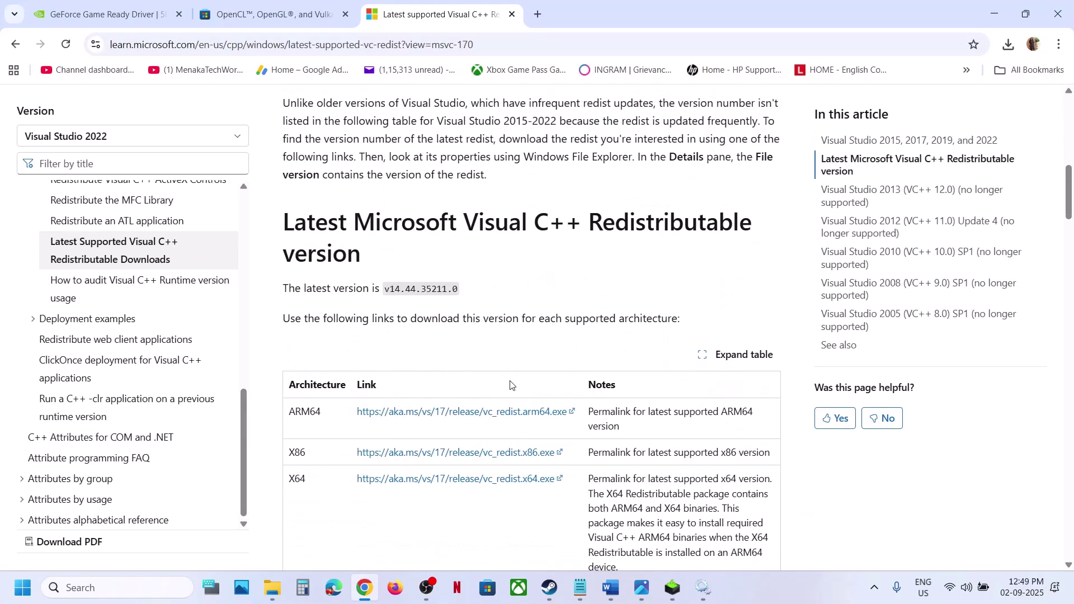
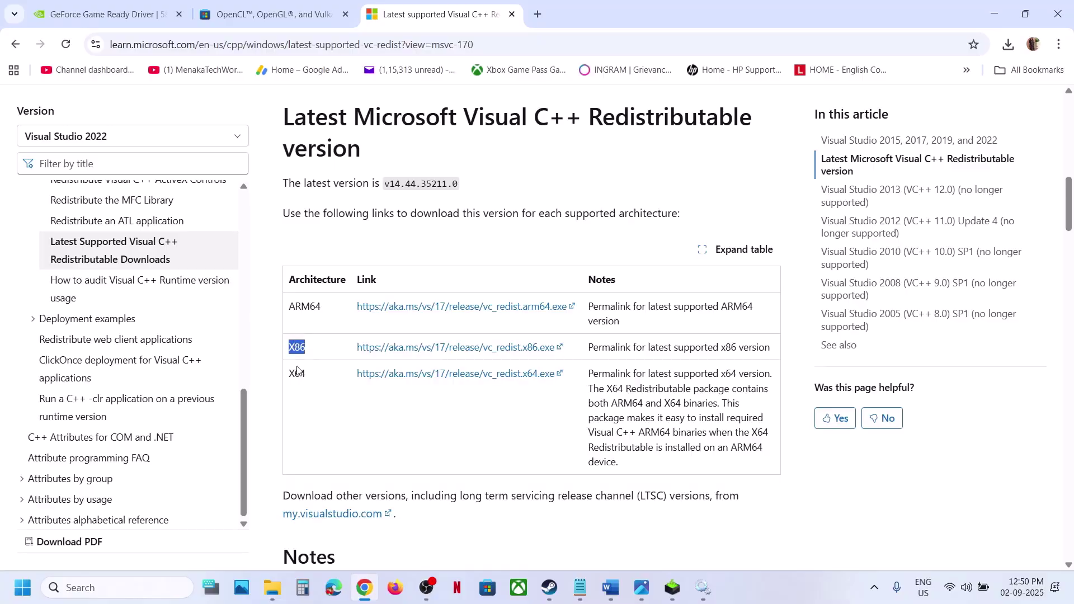
Download the x86 Visual C++ 2015-2022 Redistributable and run its Repair, approving the UAC prompt
{"action": "left_click", "coordinate": [399, 354]}
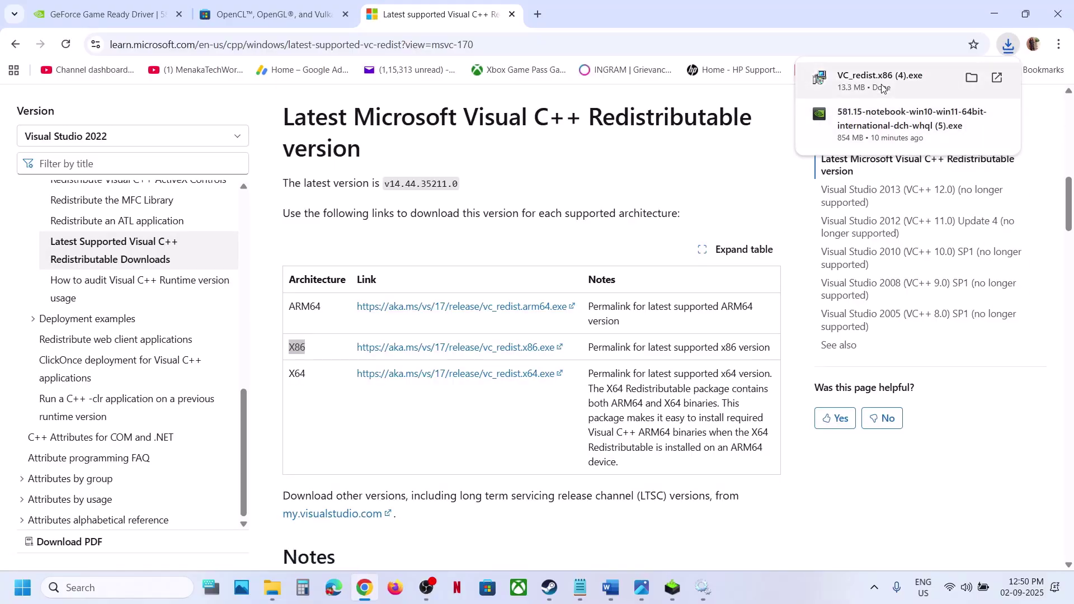
{"action": "left_click", "coordinate": [882, 88]}
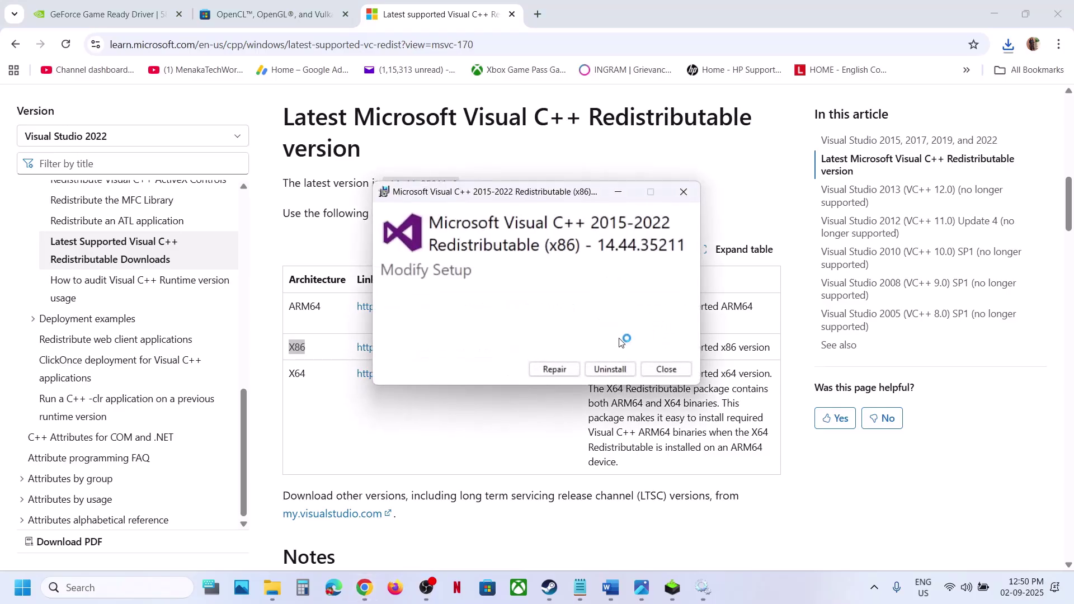
{"action": "left_click", "coordinate": [566, 366]}
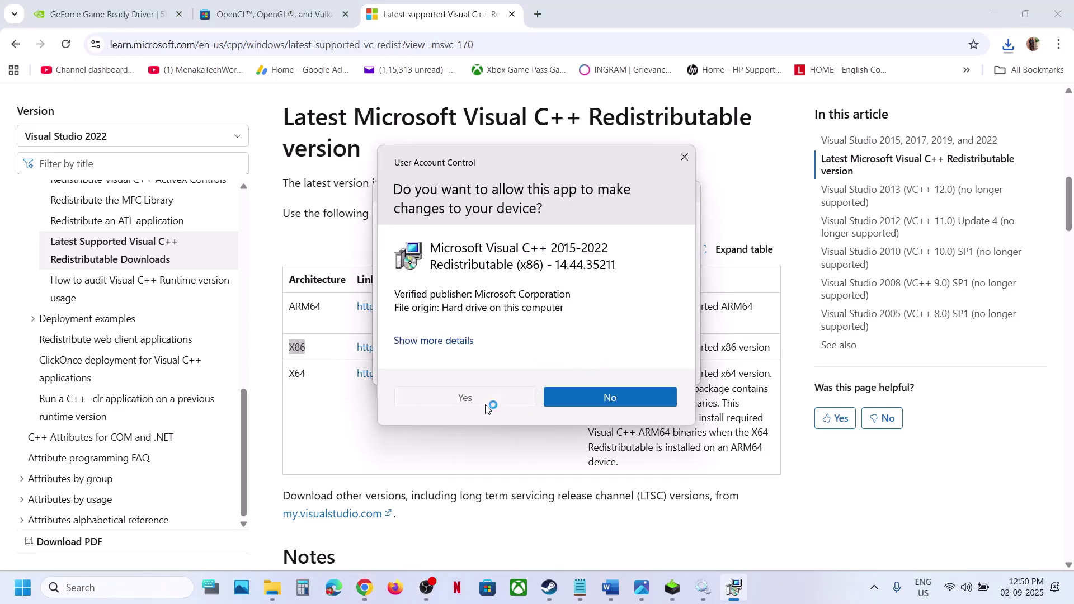
{"action": "left_click", "coordinate": [488, 403]}
{"action": "double_click", "coordinate": [294, 374]}
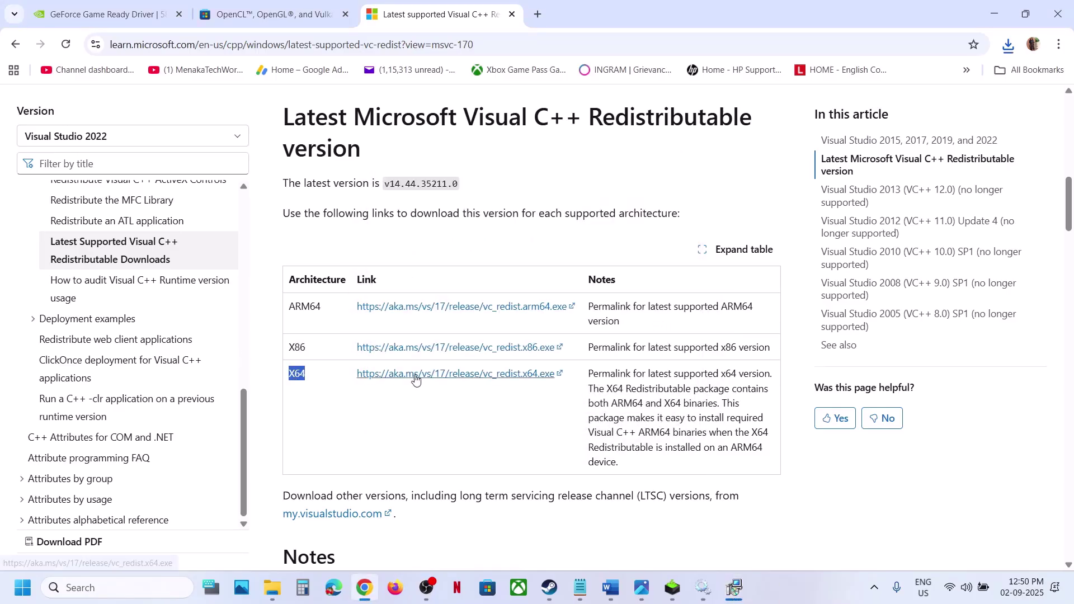
Download the x64 Visual C++ 2015-2022 Redistributable and run its Repair, approving the UAC prompt
{"action": "left_click", "coordinate": [1009, 44]}
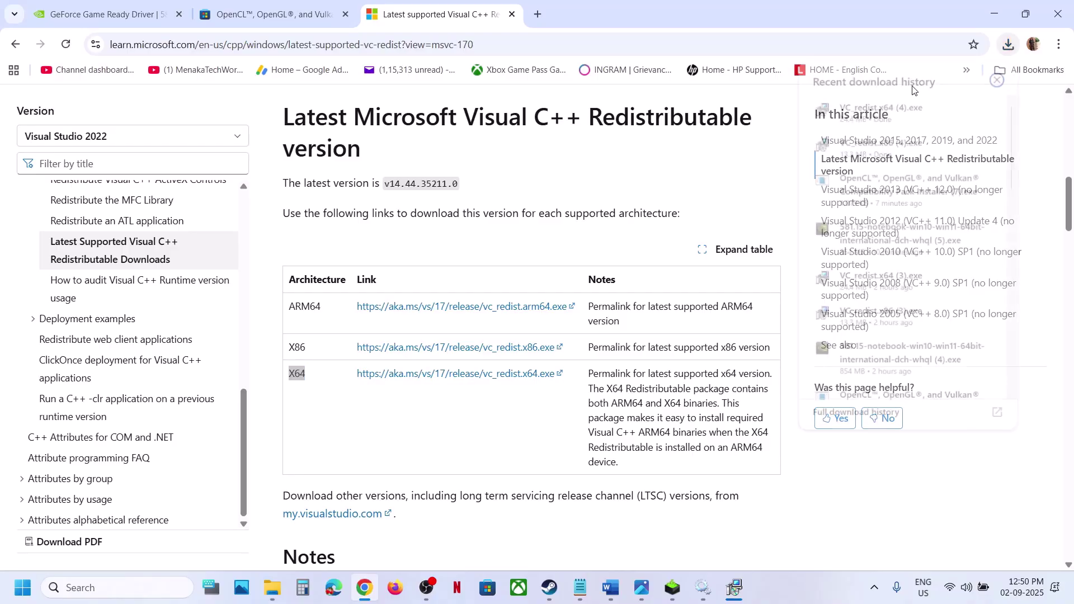
{"action": "left_click", "coordinate": [854, 116]}
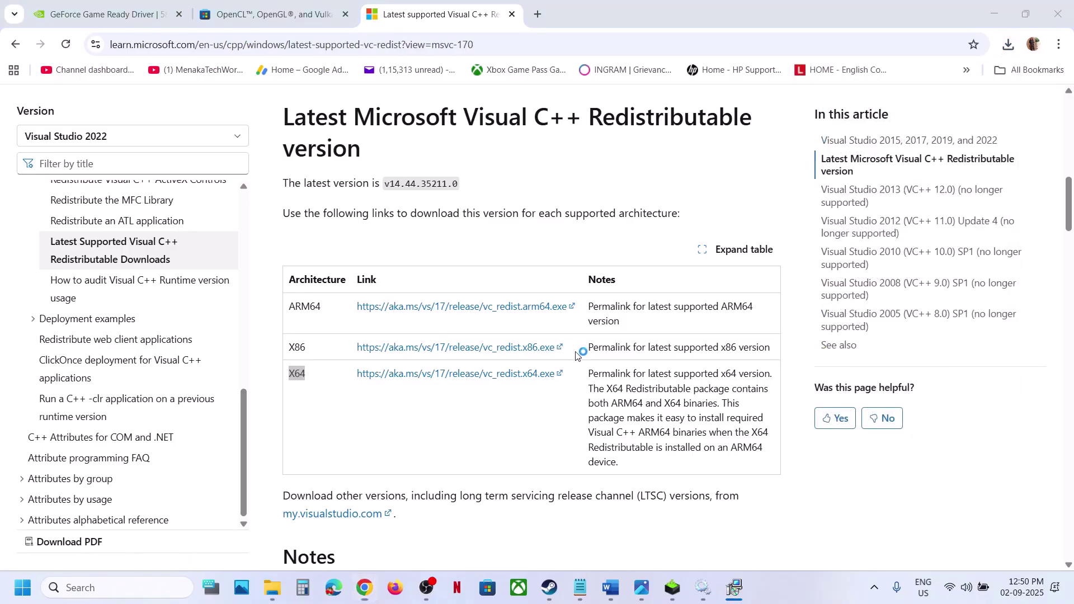
{"action": "left_click", "coordinate": [557, 371]}
{"action": "left_click", "coordinate": [502, 394]}
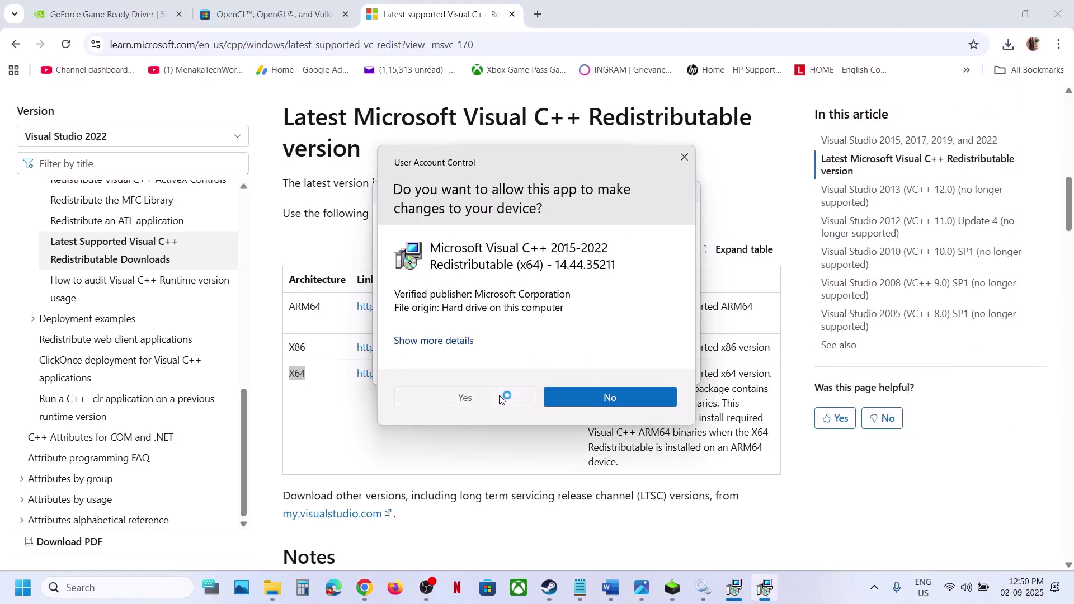
Close the x86 and x64 Setup Successful windows
{"action": "left_click", "coordinate": [730, 589]}
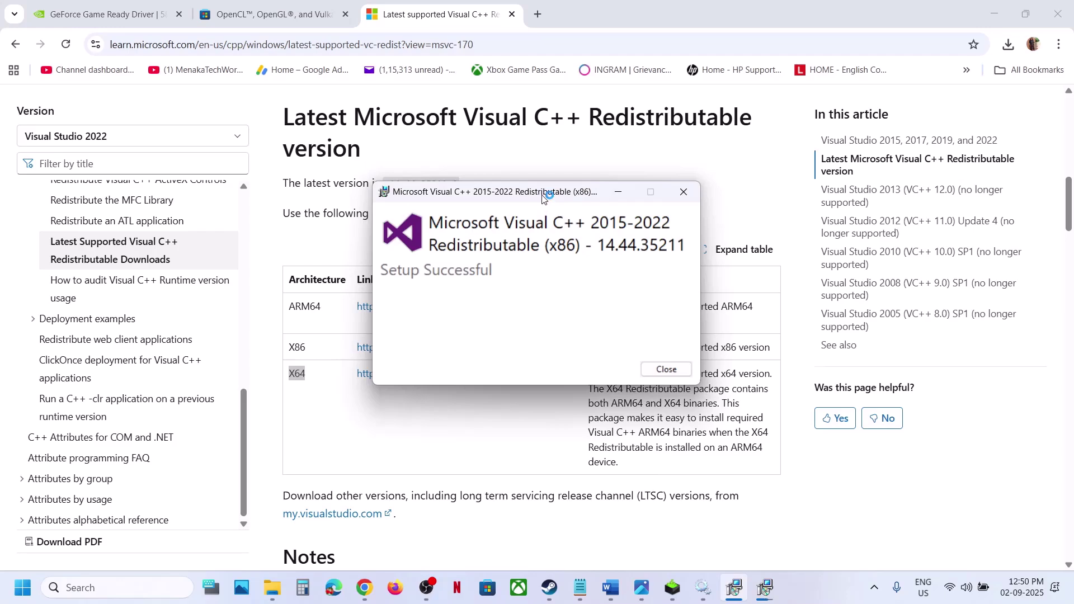
{"action": "left_click_drag", "start_coordinate": [544, 197], "coordinate": [332, 239]}
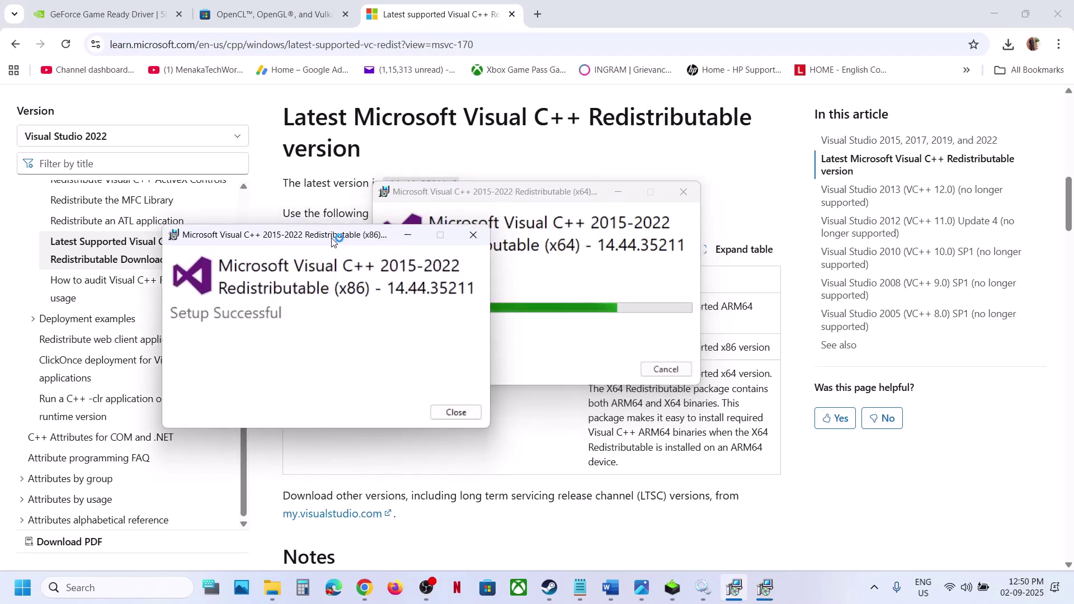
{"action": "left_click", "coordinate": [469, 412]}
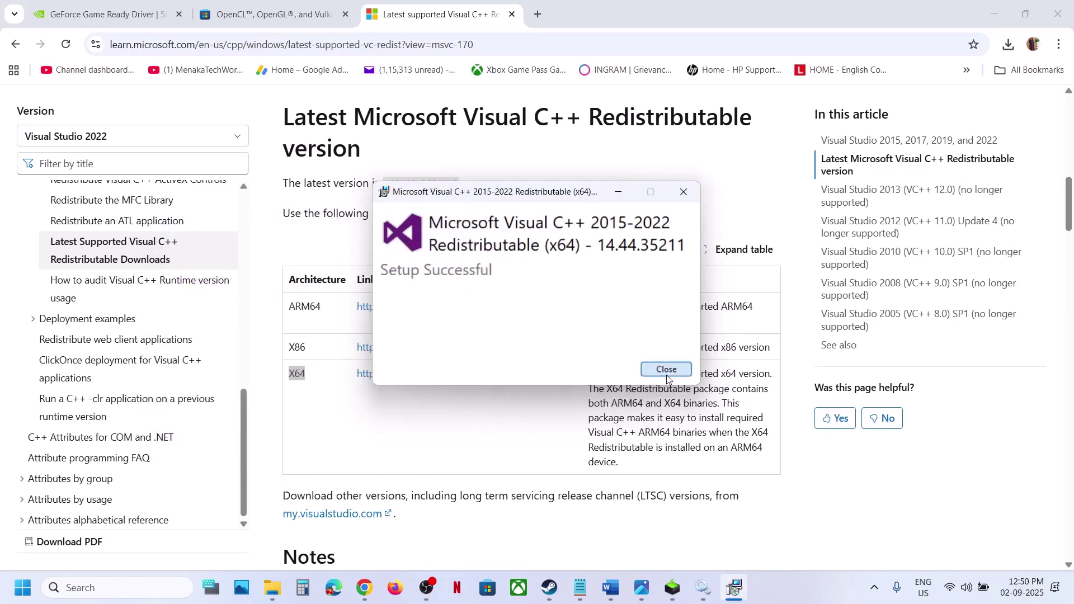
{"action": "left_click", "coordinate": [666, 371]}
{"action": "left_click", "coordinate": [24, 591]}
Check the Start menu power options, then glance at the No Man's Sky page and notes document
{"action": "left_click", "coordinate": [26, 591]}
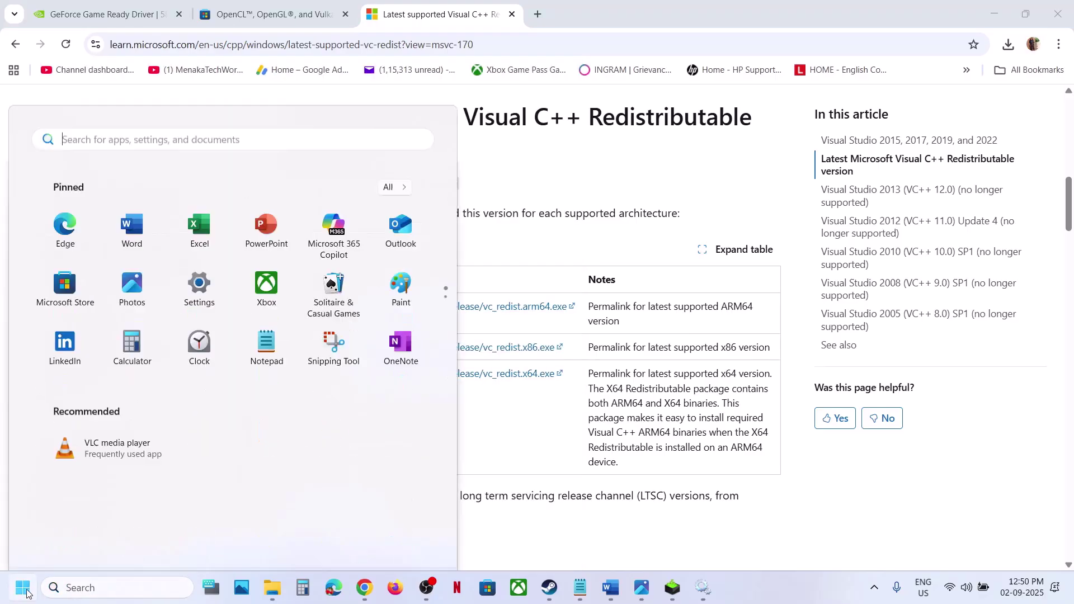
{"action": "left_click", "coordinate": [406, 540]}
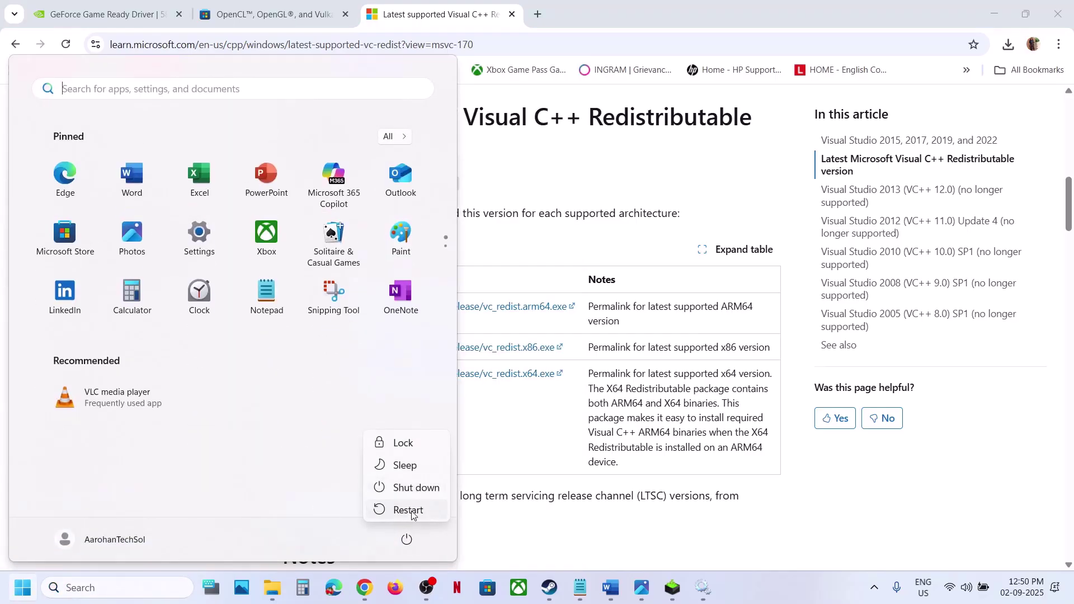
{"action": "left_click", "coordinate": [549, 588]}
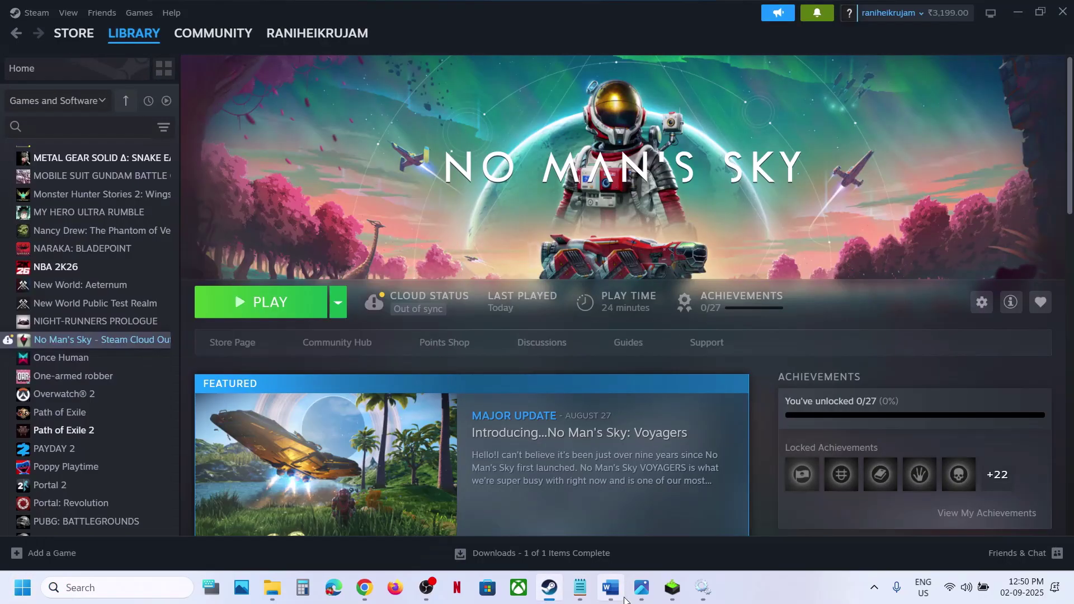
{"action": "left_click", "coordinate": [624, 597]}
{"action": "scroll", "coordinate": [405, 283], "scroll_direction": "down", "scroll_amount": 3}
{"action": "scroll", "coordinate": [405, 283], "scroll_direction": "up", "scroll_amount": 1}
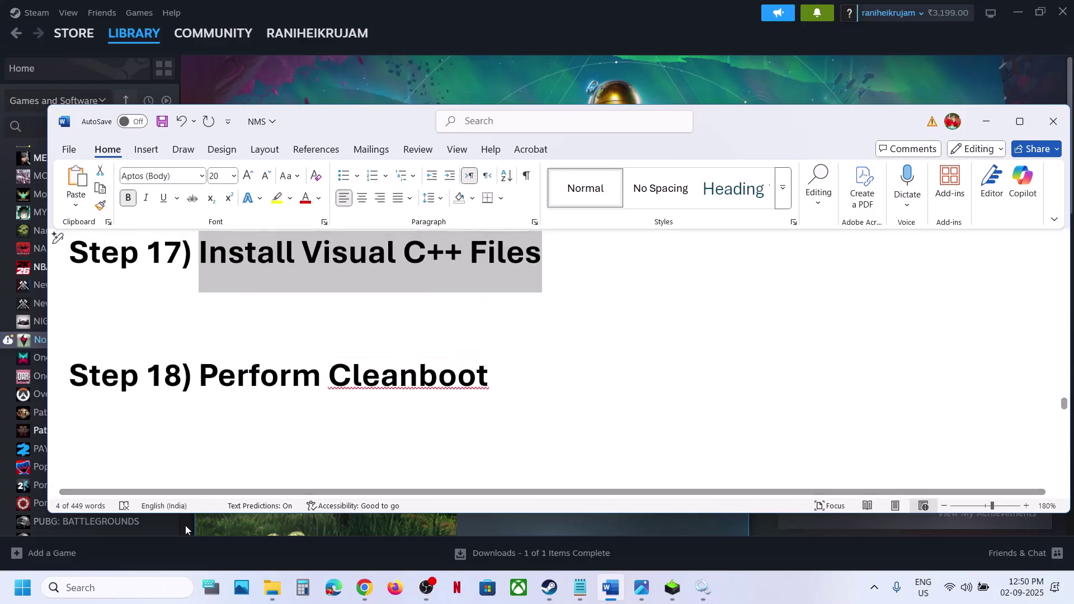
Open System Configuration via 'system' search and hide all Microsoft services on the Services tab
{"action": "left_click", "coordinate": [128, 589]}
{"action": "type", "text": "syste"}
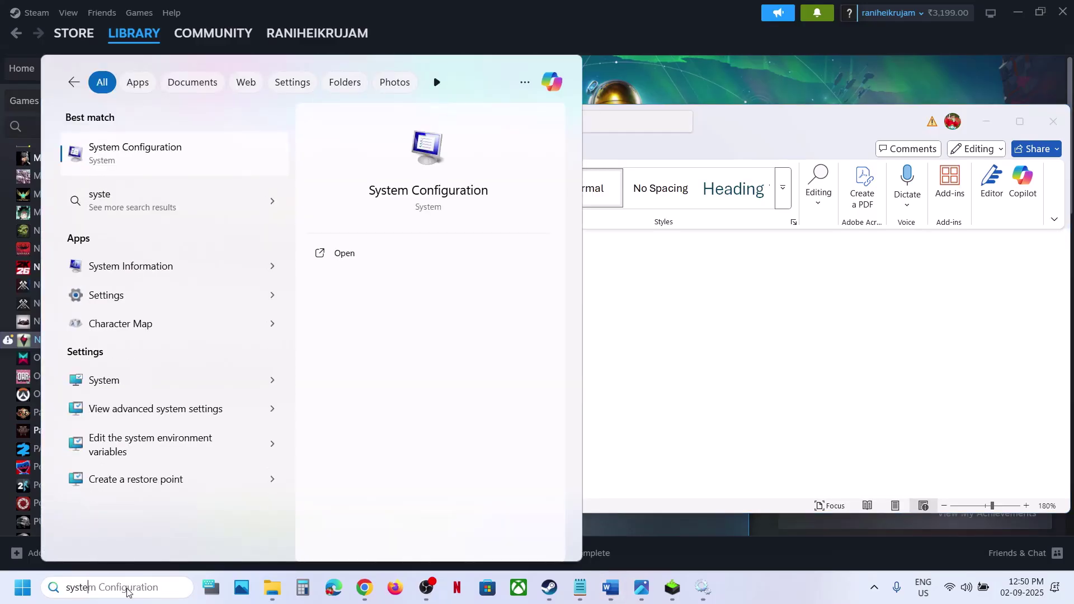
{"action": "type", "text": "m"}
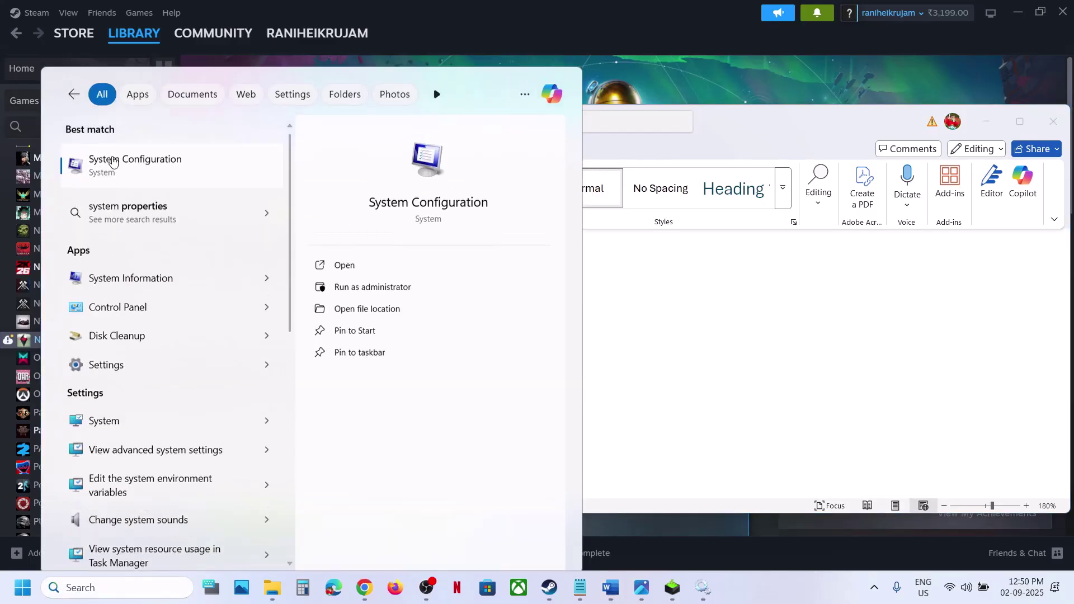
{"action": "left_click", "coordinate": [112, 161]}
{"action": "left_click", "coordinate": [432, 185]}
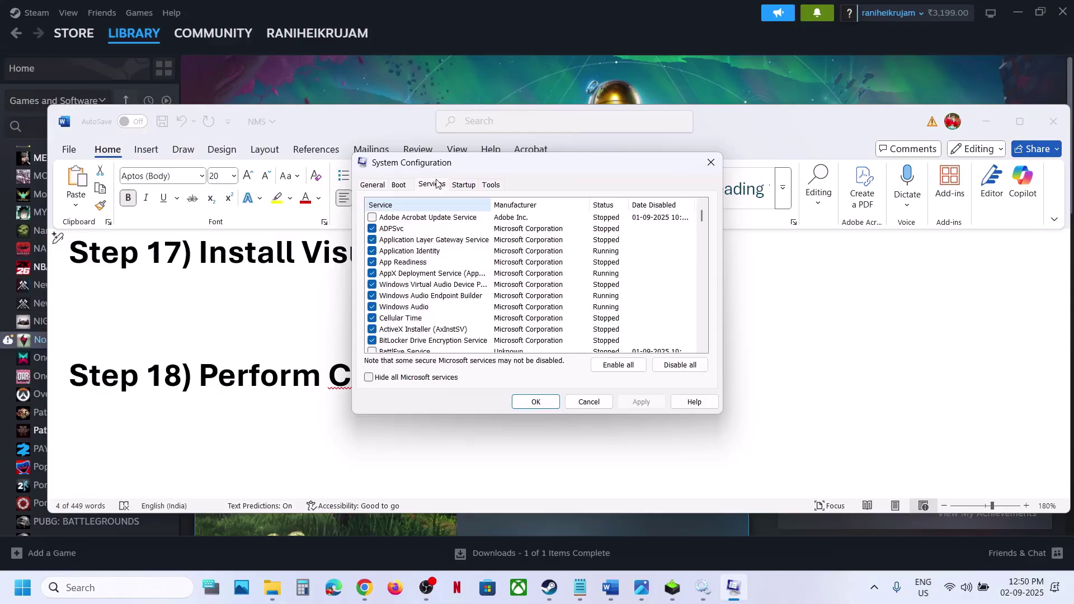
{"action": "left_click", "coordinate": [370, 380]}
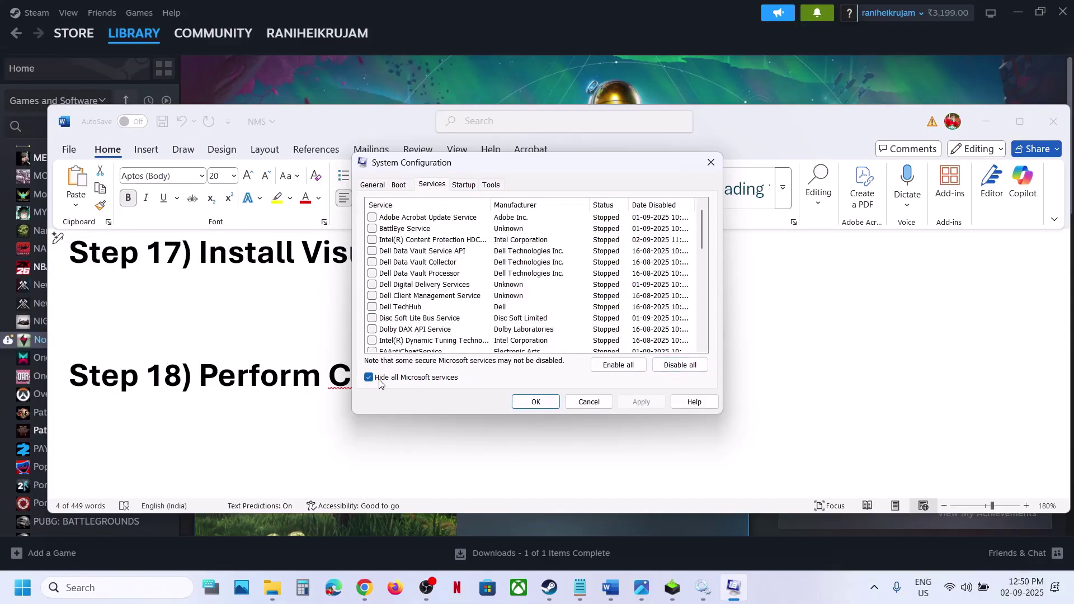
Disable all remaining services, apply and save, and skip the restart
{"action": "left_click", "coordinate": [673, 365]}
{"action": "left_click", "coordinate": [642, 402]}
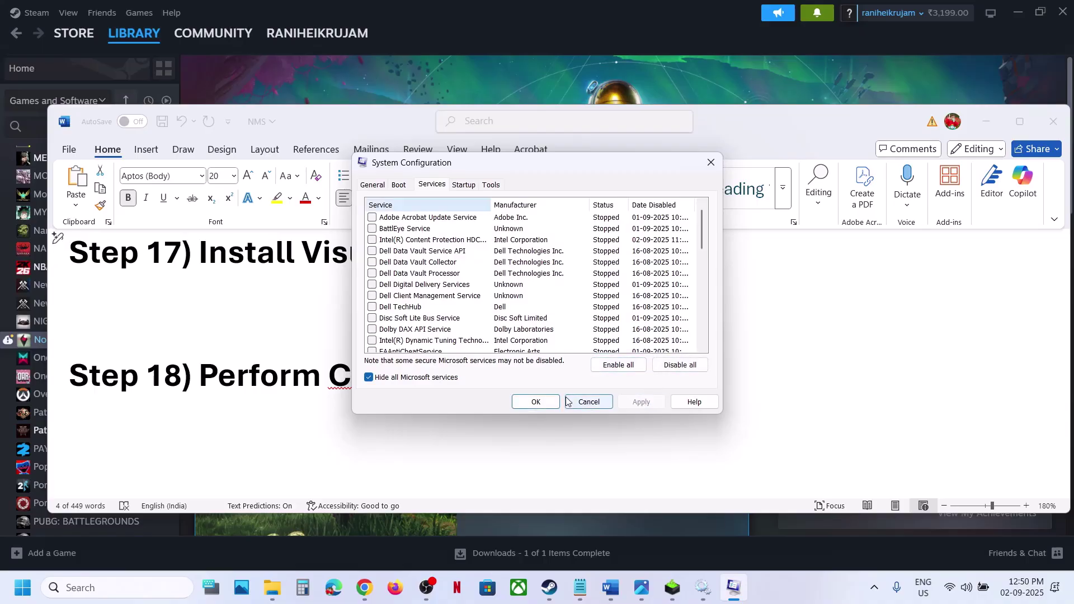
{"action": "left_click", "coordinate": [536, 401]}
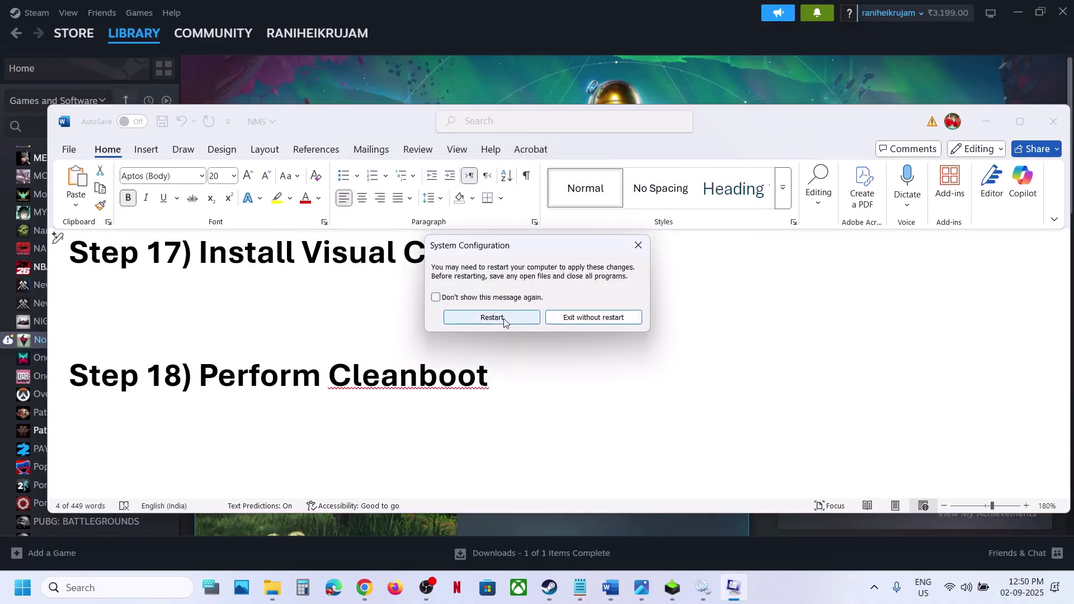
{"action": "left_click", "coordinate": [637, 252]}
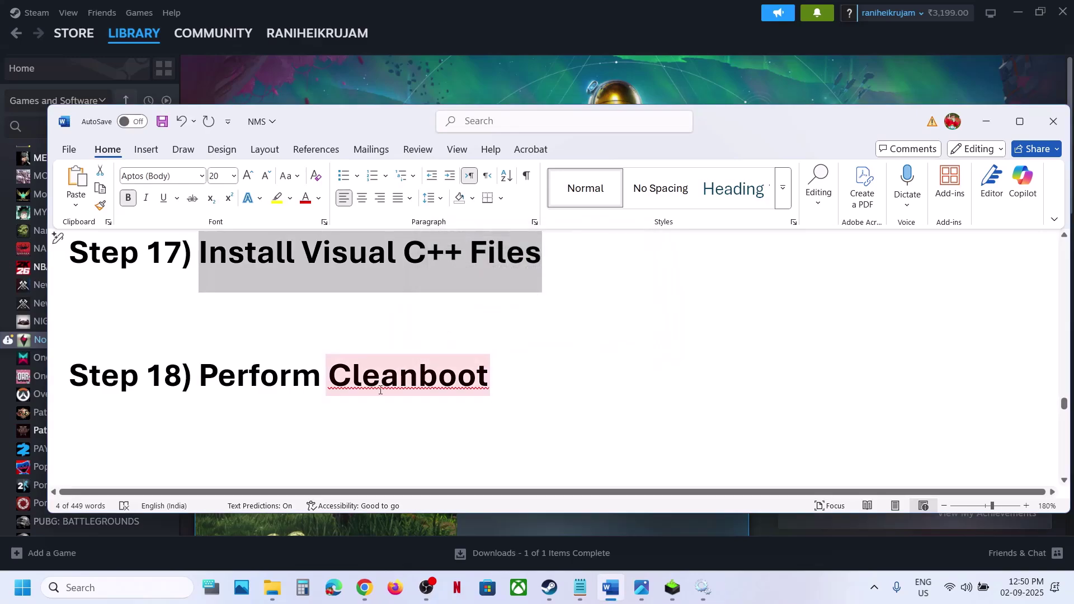
{"action": "scroll", "coordinate": [381, 390], "scroll_direction": "down", "scroll_amount": 3}
Start a Windows Update check in Settings
{"action": "key", "text": "super+i"}
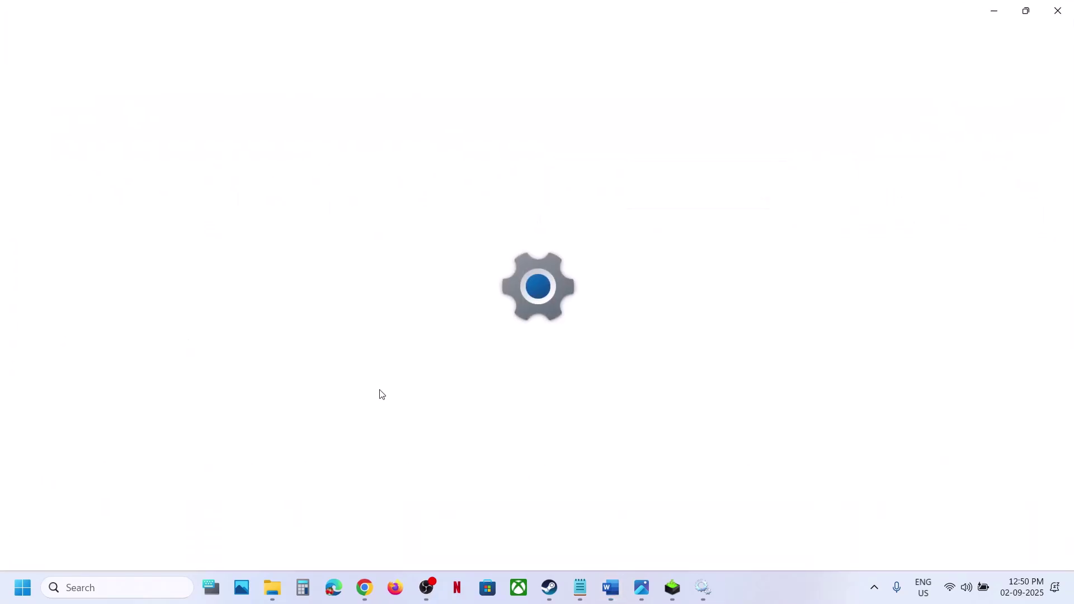
{"action": "left_click", "coordinate": [65, 429]}
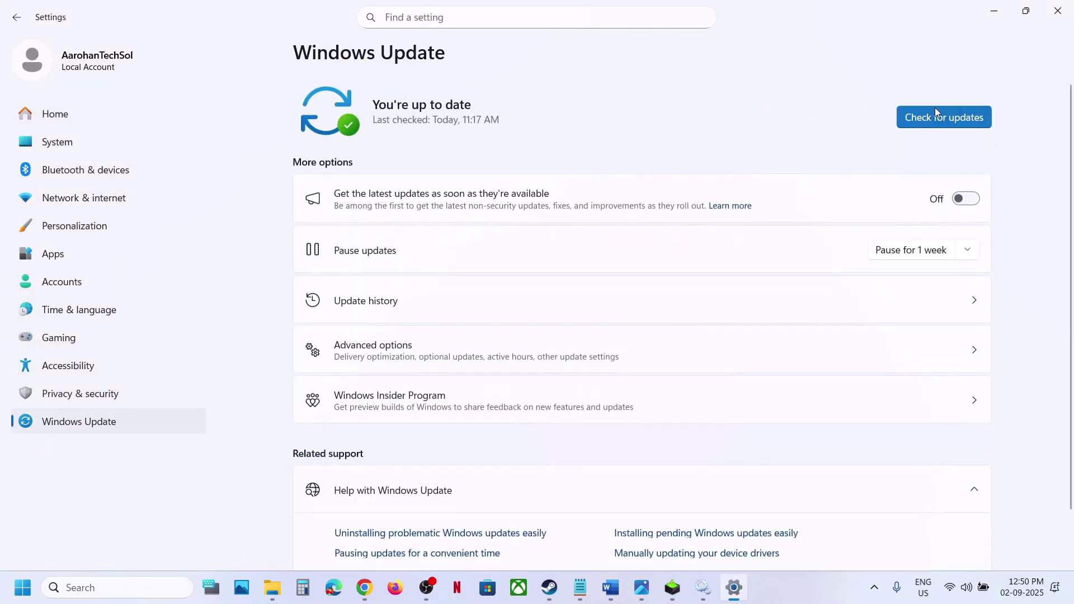
{"action": "left_click", "coordinate": [935, 116]}
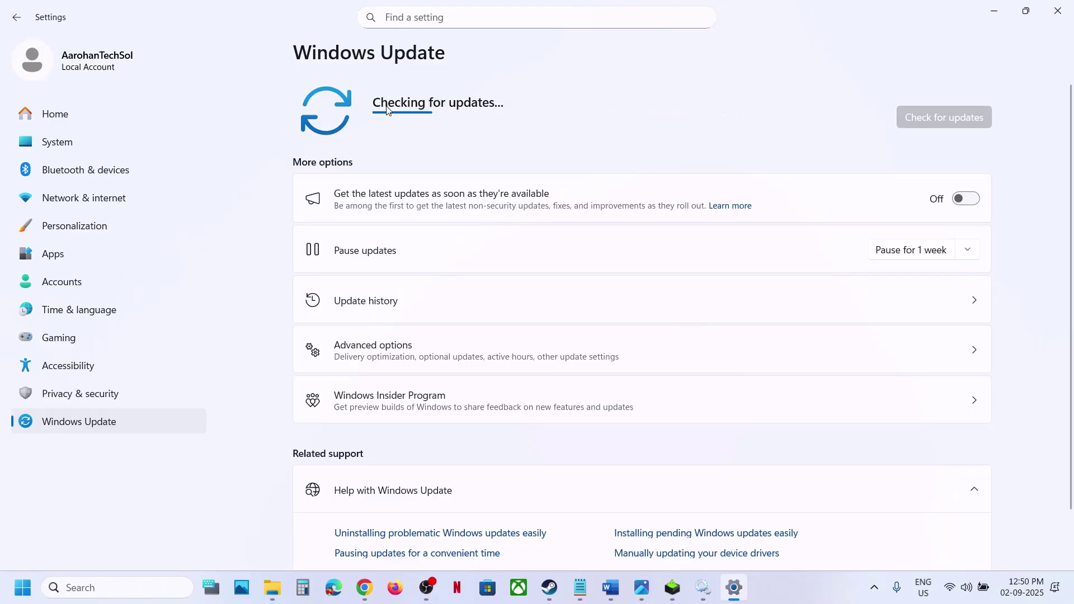
Review Step 20 in the Word notes, then switch to the Steam library
{"action": "left_click", "coordinate": [23, 587]}
{"action": "left_click", "coordinate": [406, 540]}
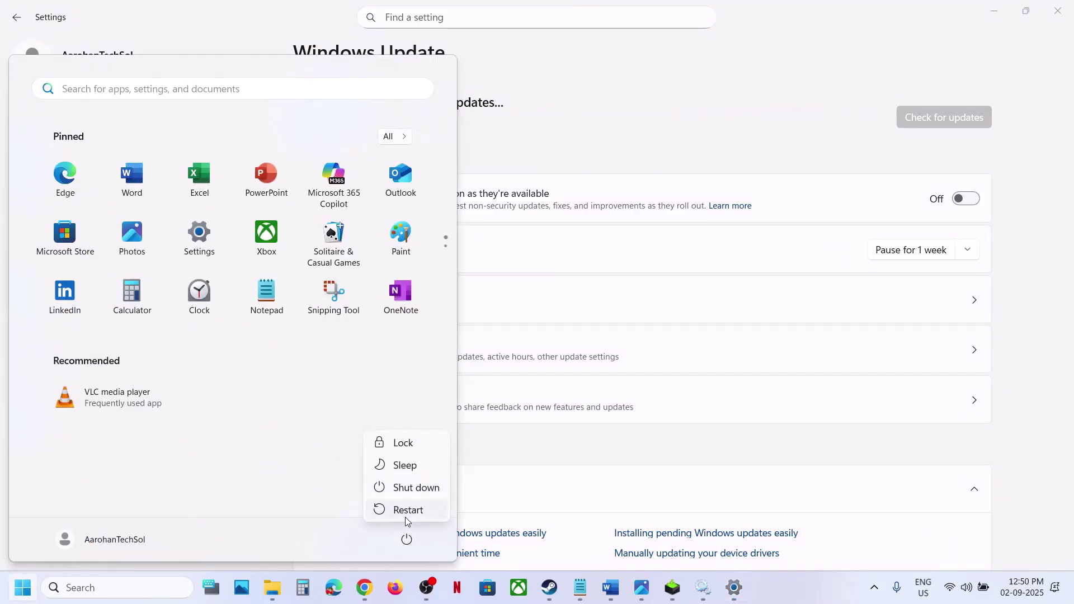
{"action": "left_click", "coordinate": [608, 587]}
{"action": "left_click", "coordinate": [609, 587]}
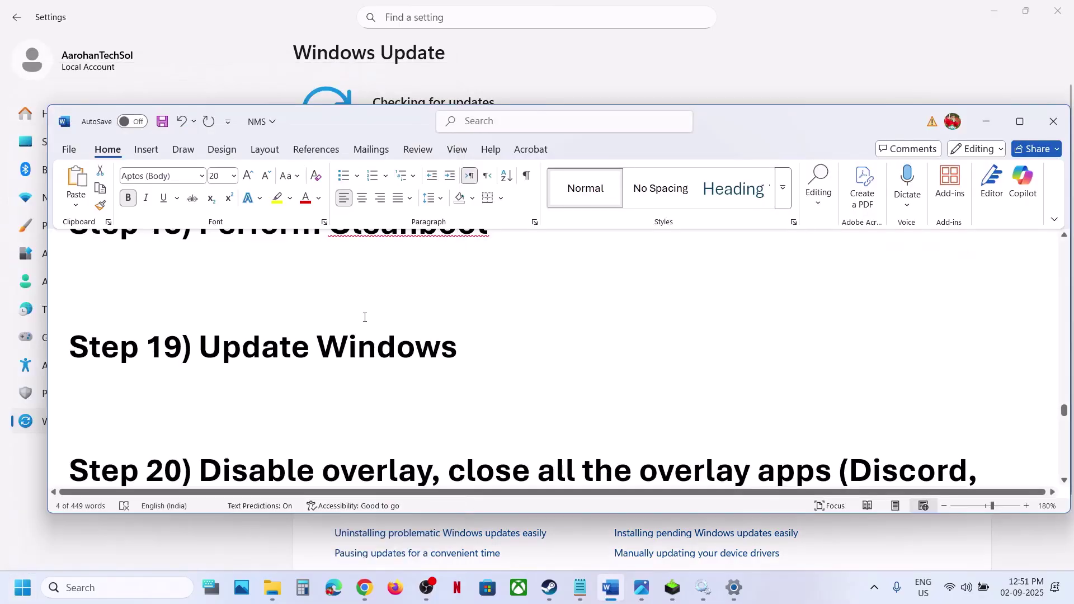
{"action": "scroll", "coordinate": [364, 315], "scroll_direction": "down", "scroll_amount": 3}
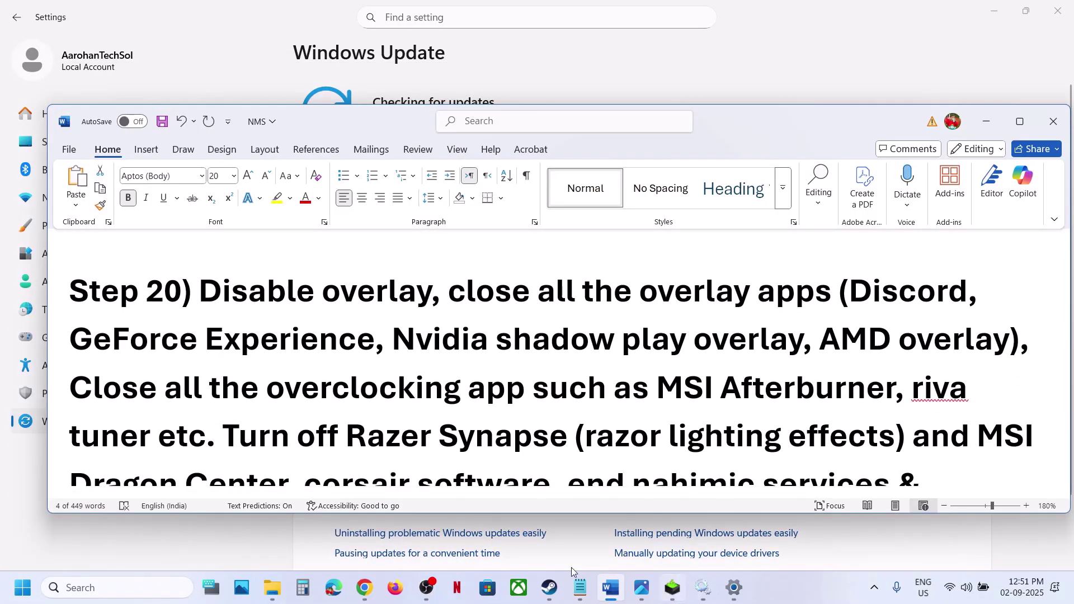
{"action": "left_click", "coordinate": [551, 593]}
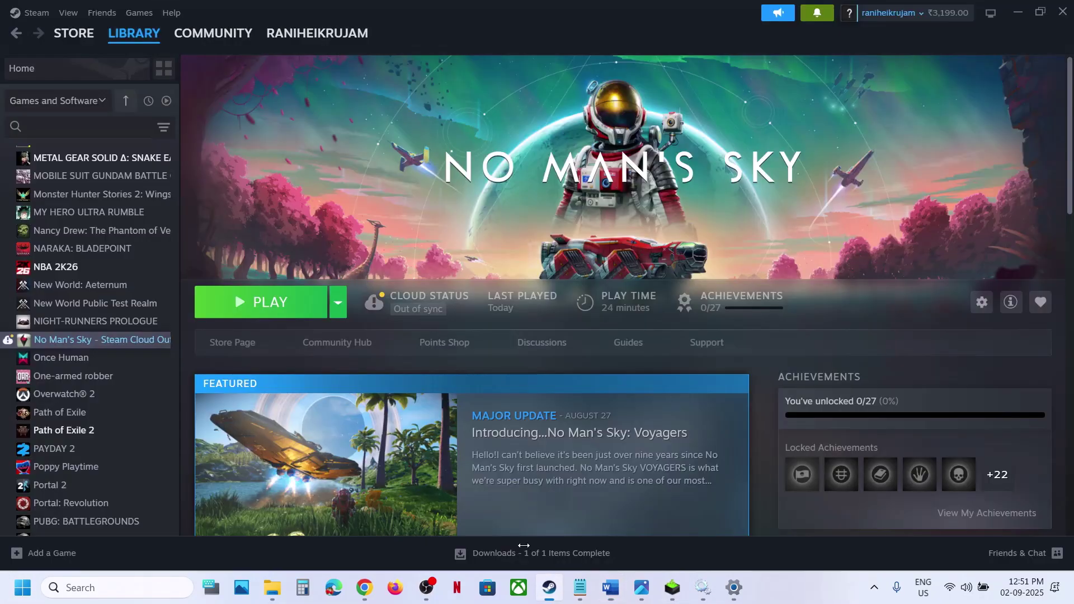
Confirm Steam Overlay is off in No Man's Sky Properties, then highlight 'Discord' in Step 20
{"action": "right_click", "coordinate": [108, 341]}
{"action": "left_click", "coordinate": [144, 447]}
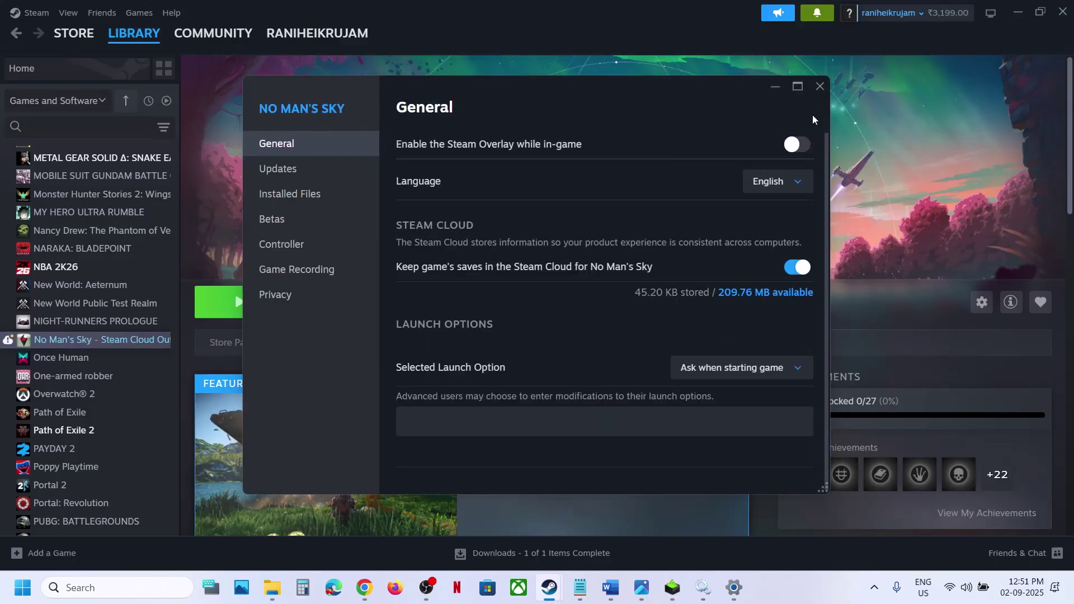
{"action": "left_click", "coordinate": [816, 95]}
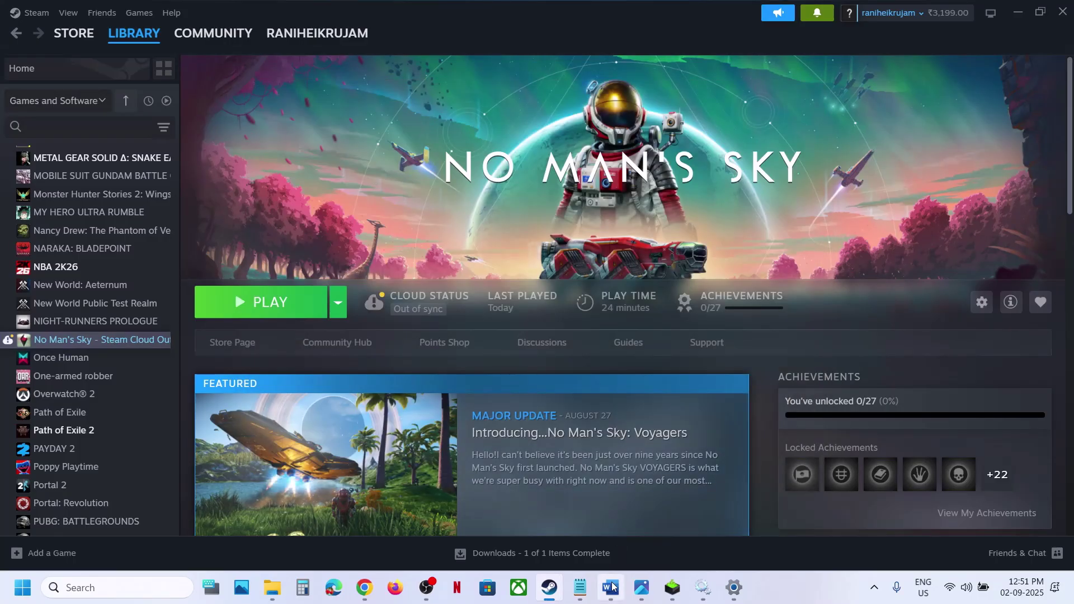
{"action": "left_click", "coordinate": [611, 587]}
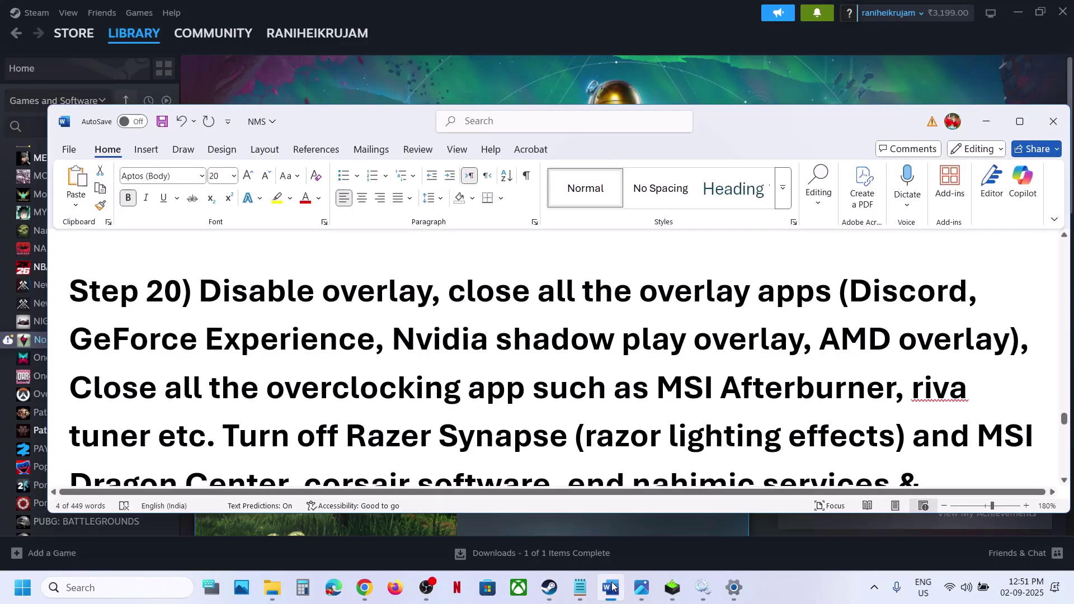
{"action": "double_click", "coordinate": [910, 291]}
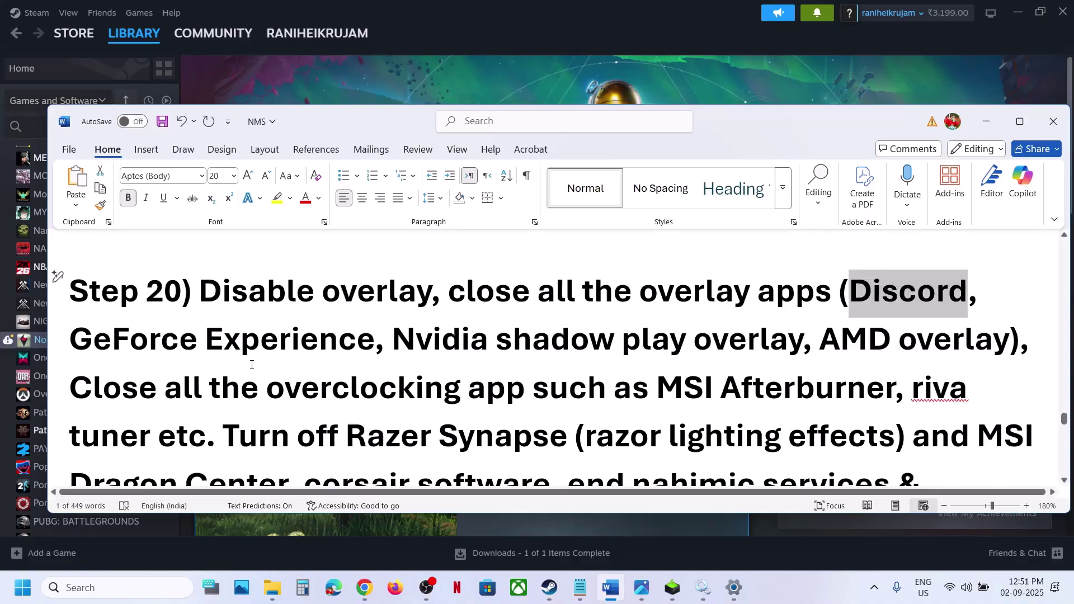
Launch the NVIDIA App via 'nvi' search and return to the Step 20 notes in Word
{"action": "left_click", "coordinate": [81, 587]}
{"action": "type", "text": "nvi"}
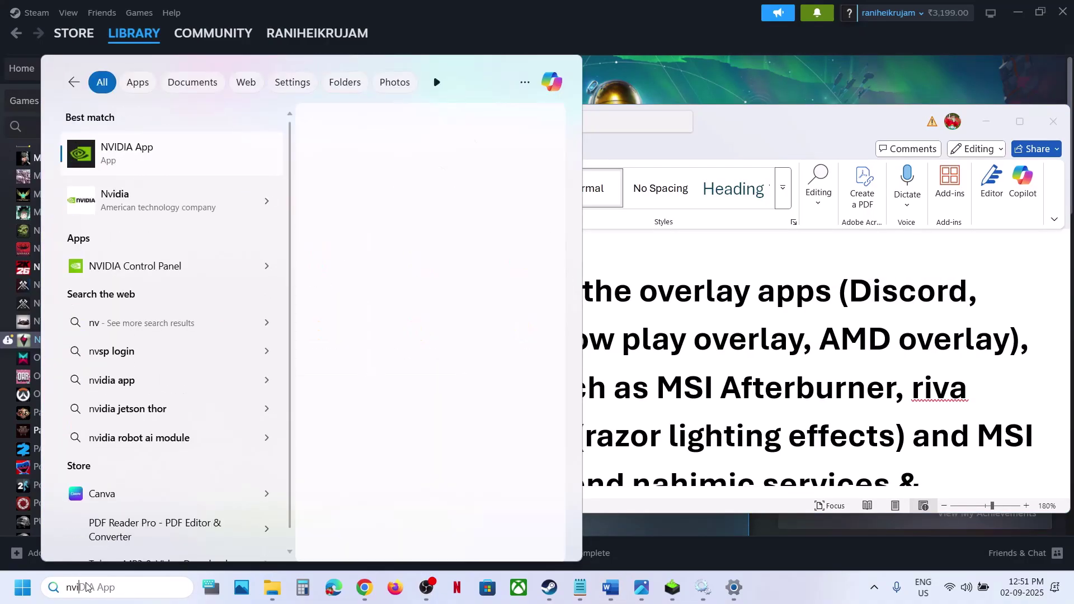
{"action": "left_click", "coordinate": [315, 253]}
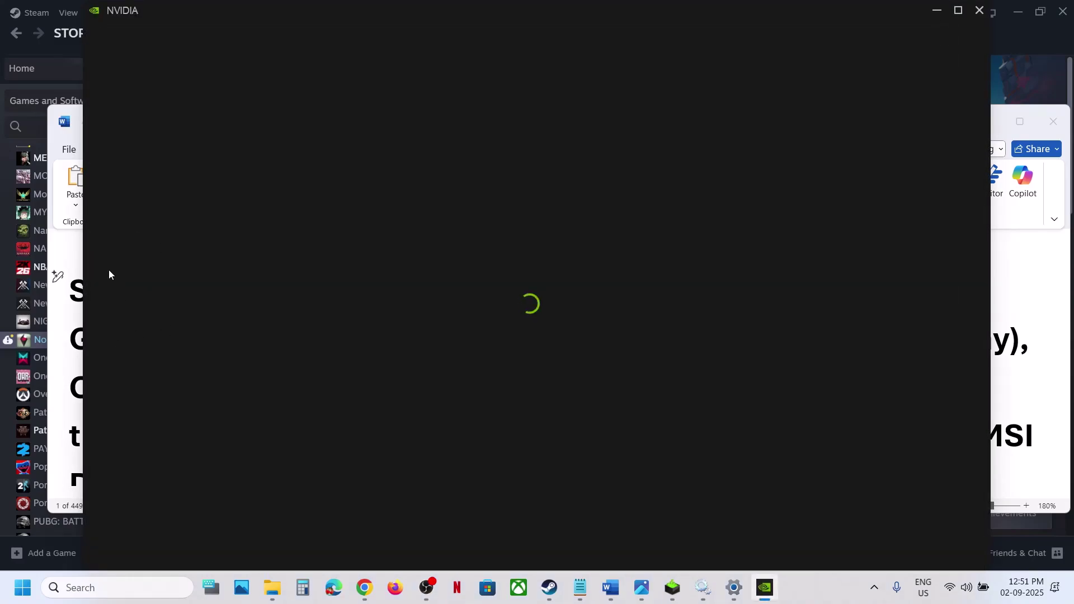
{"action": "left_click", "coordinate": [76, 363]}
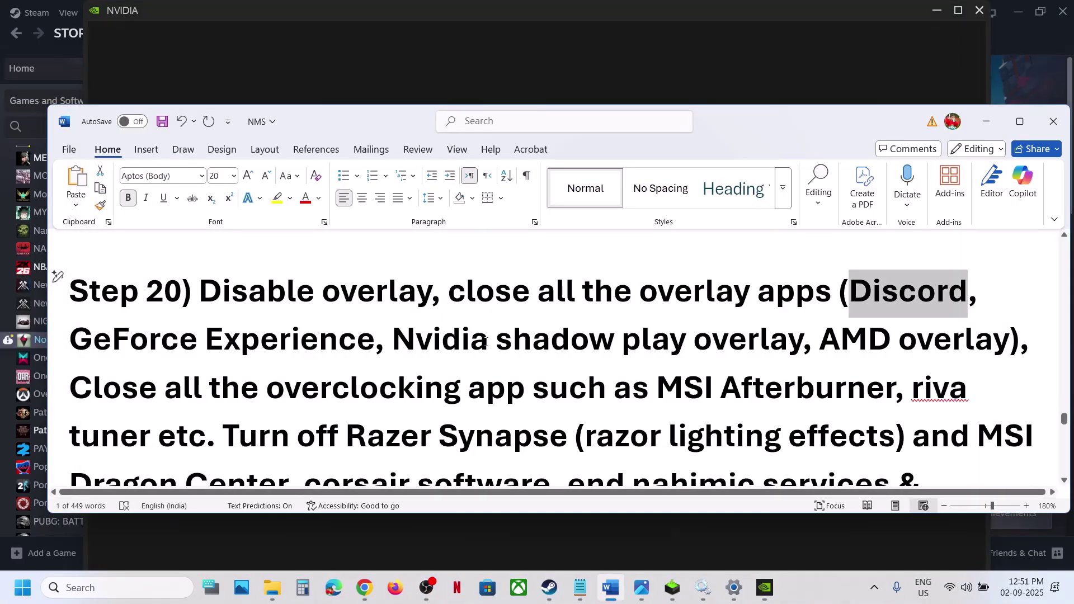
Close the NVIDIA App and highlight Step 20's advice on closing overclocking apps like MSI Afterburner
{"action": "left_click", "coordinate": [764, 587]}
{"action": "left_click", "coordinate": [979, 10]}
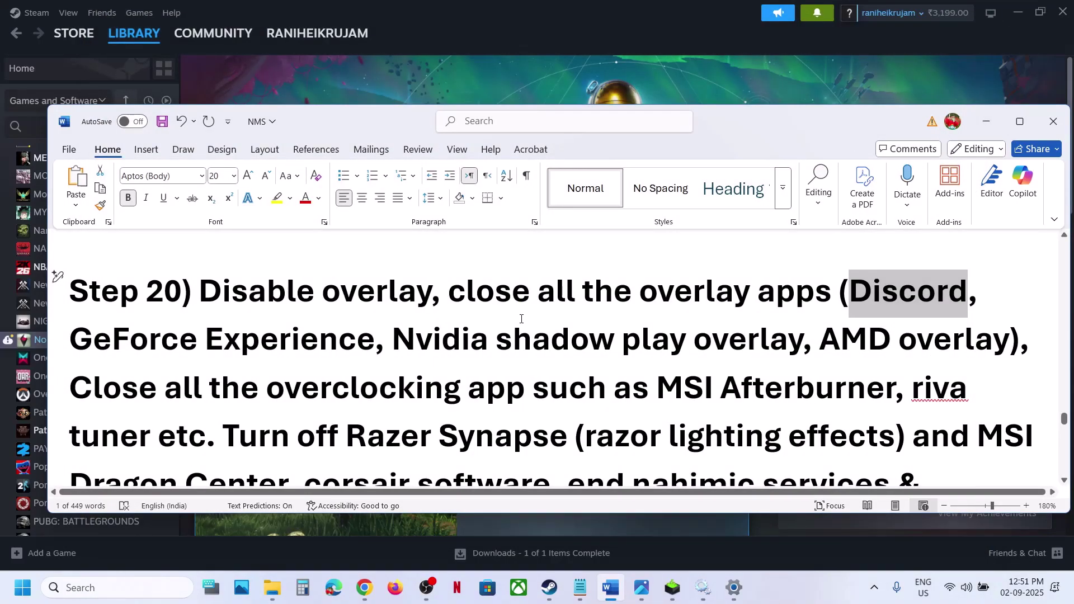
{"action": "scroll", "coordinate": [520, 318], "scroll_direction": "down", "scroll_amount": 1}
{"action": "left_click_drag", "start_coordinate": [128, 317], "coordinate": [597, 315]}
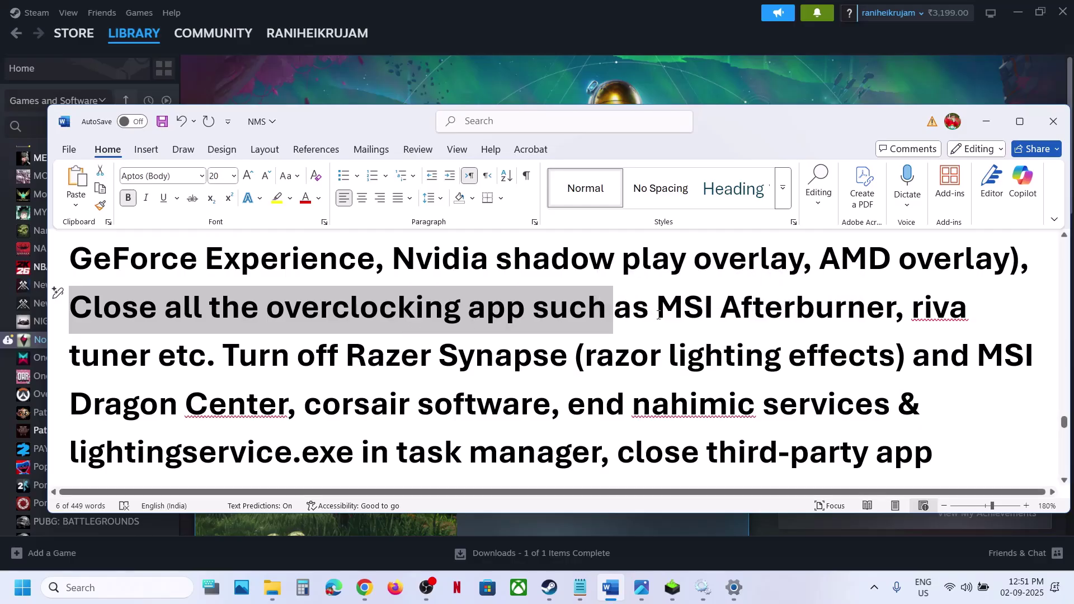
{"action": "left_click_drag", "start_coordinate": [659, 314], "coordinate": [195, 358]}
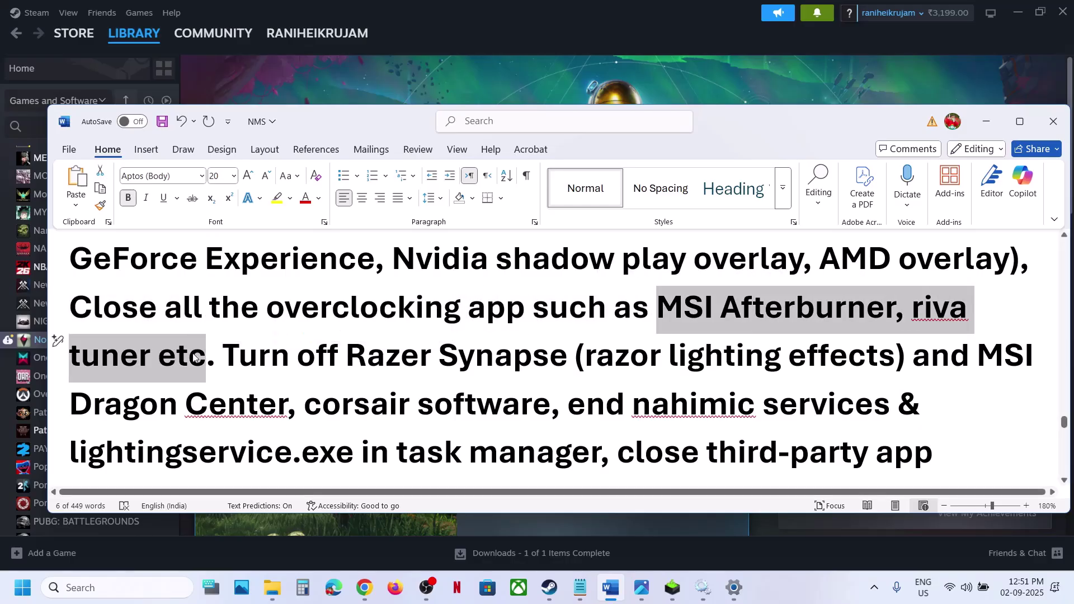
{"action": "left_click", "coordinate": [193, 355]}
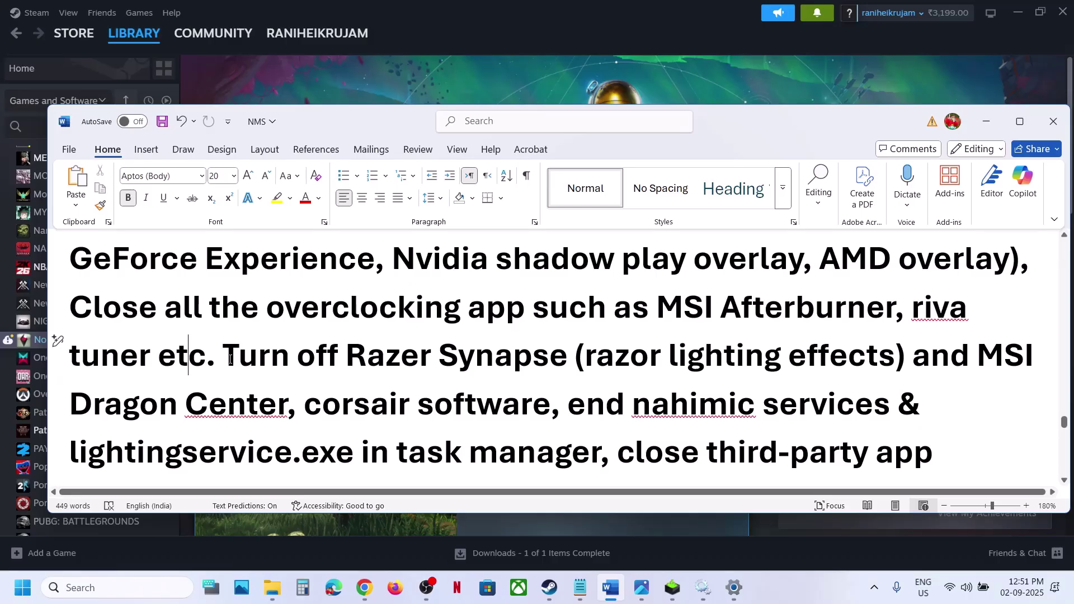
Highlight Razer Synapse, devices to unplug and 'remove the undervolt' through Step 22
{"action": "left_click_drag", "start_coordinate": [230, 359], "coordinate": [940, 451]}
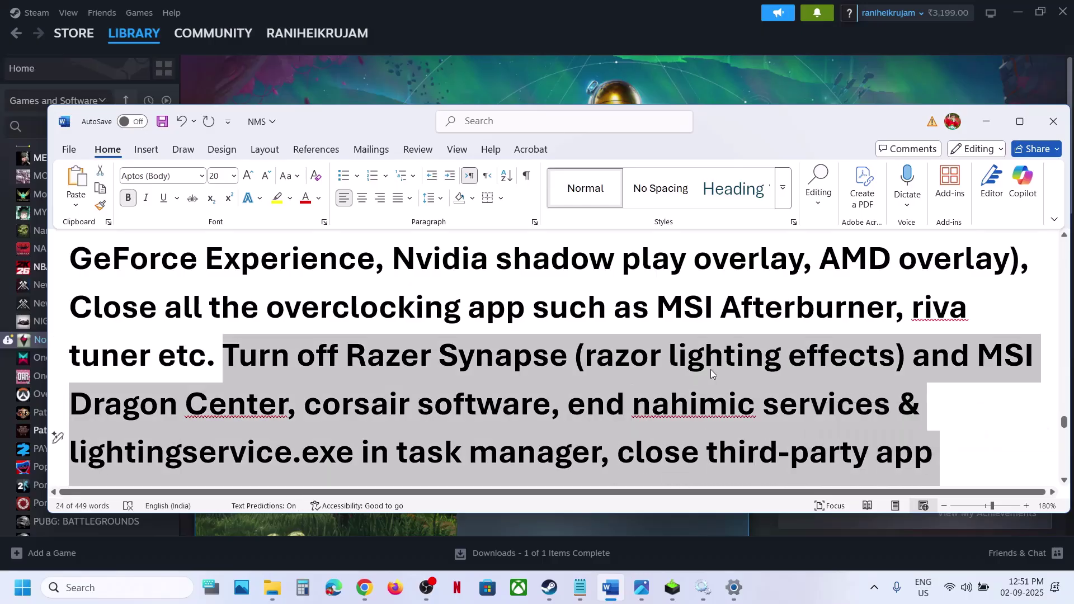
{"action": "scroll", "coordinate": [710, 369], "scroll_direction": "down", "scroll_amount": 5}
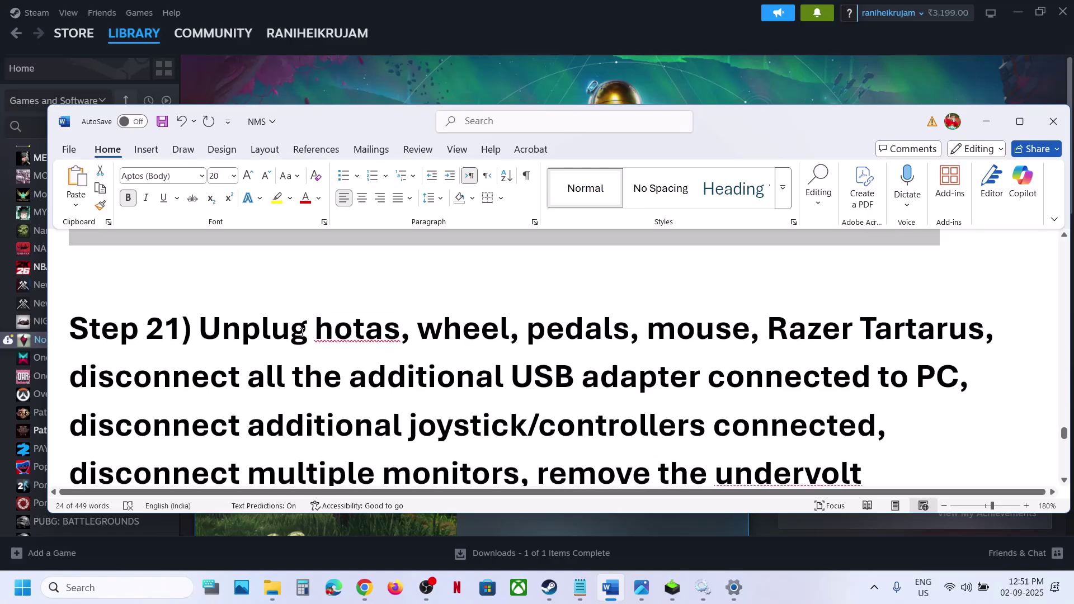
{"action": "left_click_drag", "start_coordinate": [216, 323], "coordinate": [915, 381]}
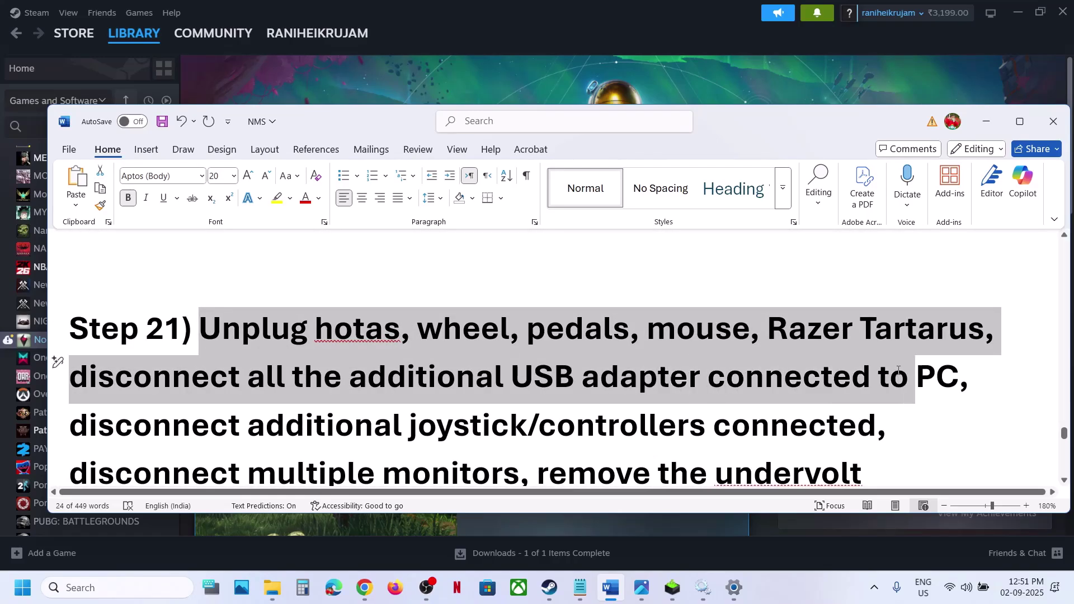
{"action": "scroll", "coordinate": [348, 312], "scroll_direction": "down", "scroll_amount": 2}
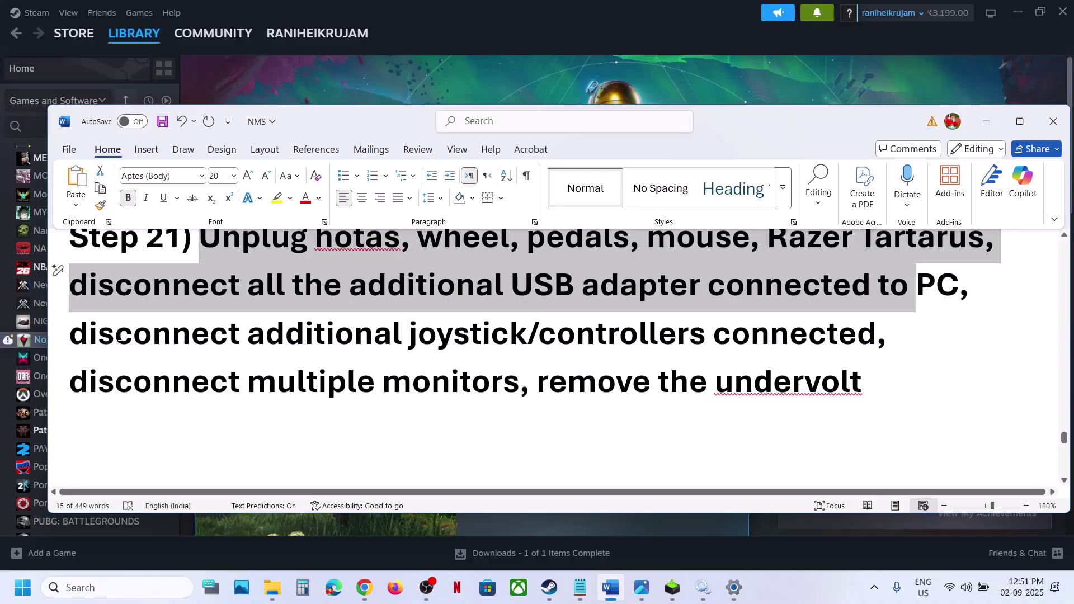
{"action": "left_click_drag", "start_coordinate": [70, 333], "coordinate": [649, 330]}
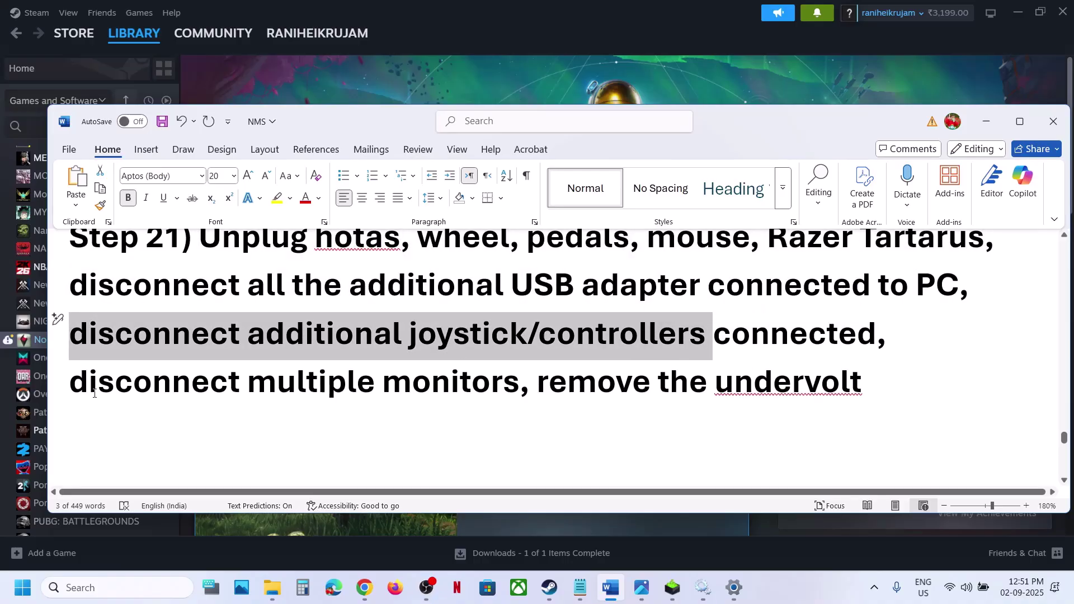
{"action": "left_click_drag", "start_coordinate": [94, 393], "coordinate": [871, 386]}
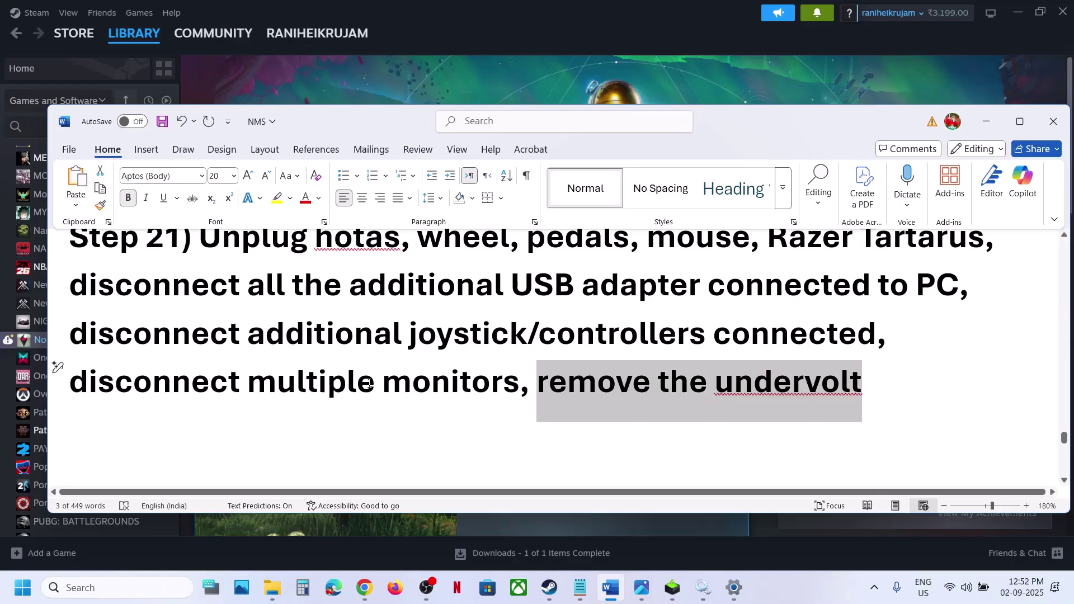
{"action": "scroll", "coordinate": [369, 384], "scroll_direction": "down", "scroll_amount": 3}
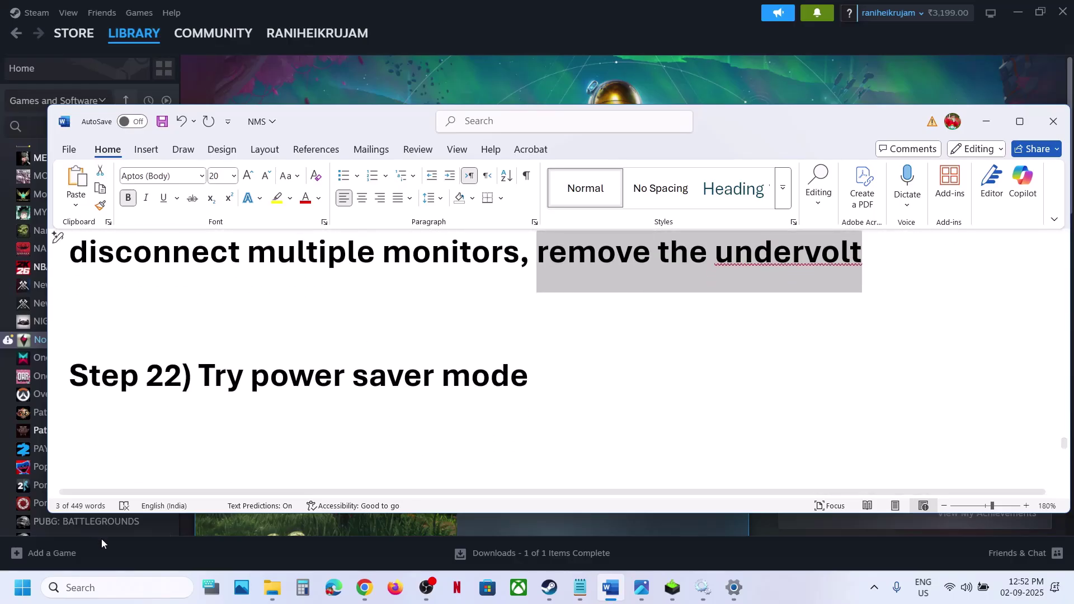
Open Control Panel > Hardware and Sound > Power Options, showing the Balanced plan selected
{"action": "left_click", "coordinate": [104, 581]}
{"action": "type", "text": "control"}
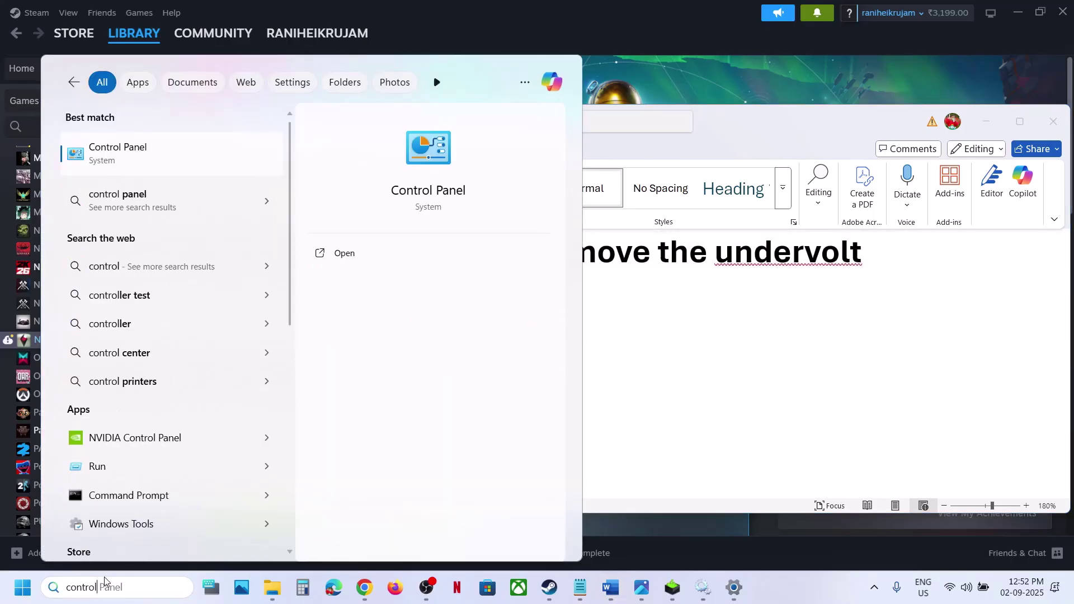
{"action": "key", "text": "Return"}
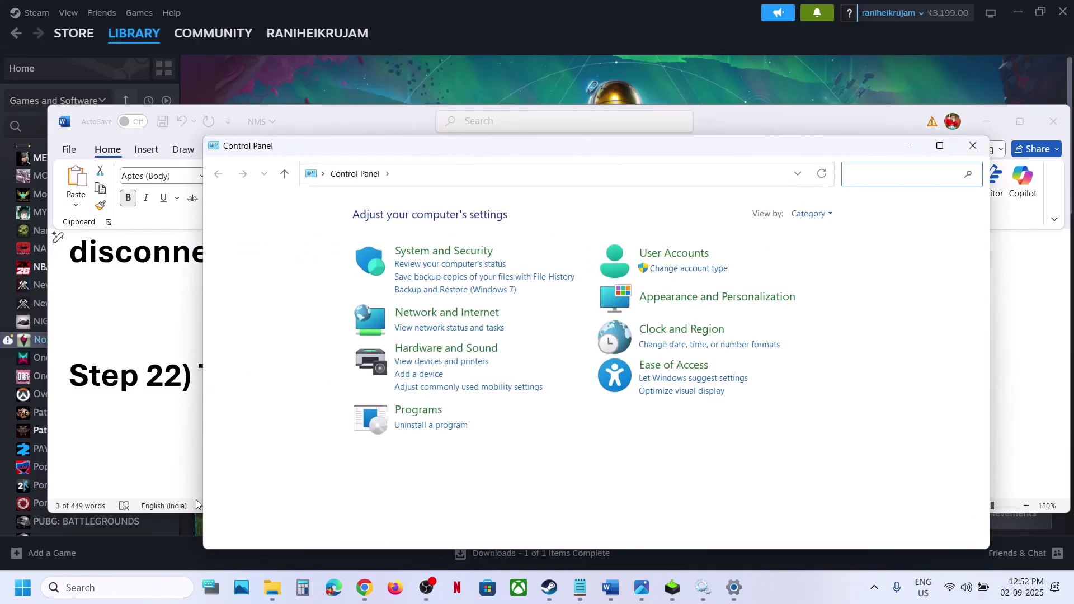
{"action": "left_click", "coordinate": [433, 351]}
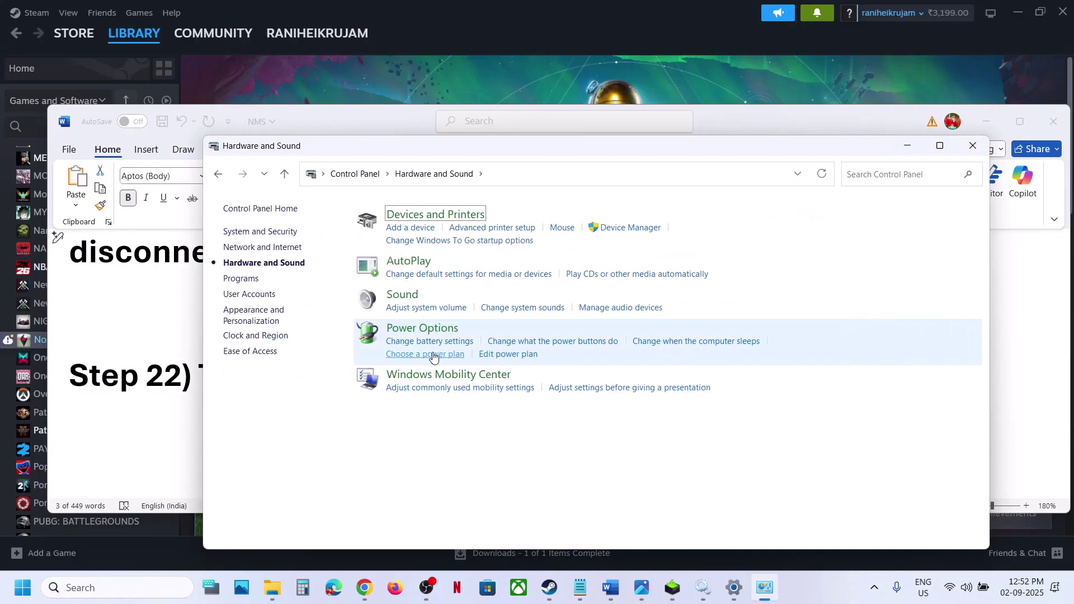
{"action": "left_click", "coordinate": [413, 330]}
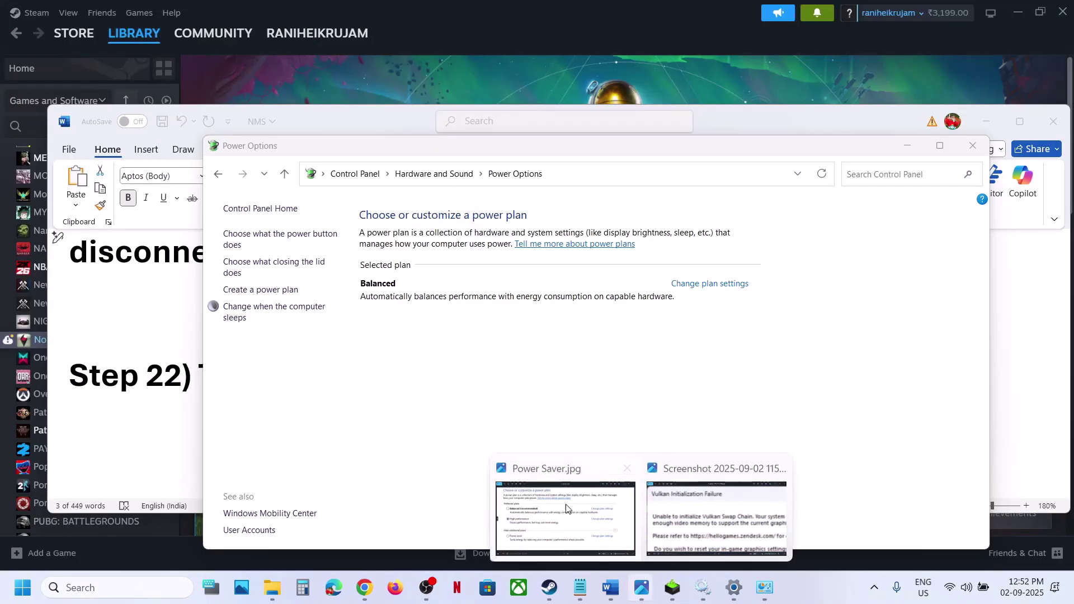
{"action": "left_click", "coordinate": [609, 585]}
Open Power Saver.jpg in Photos to view the power plan list
{"action": "mouse_move", "coordinate": [641, 587]}
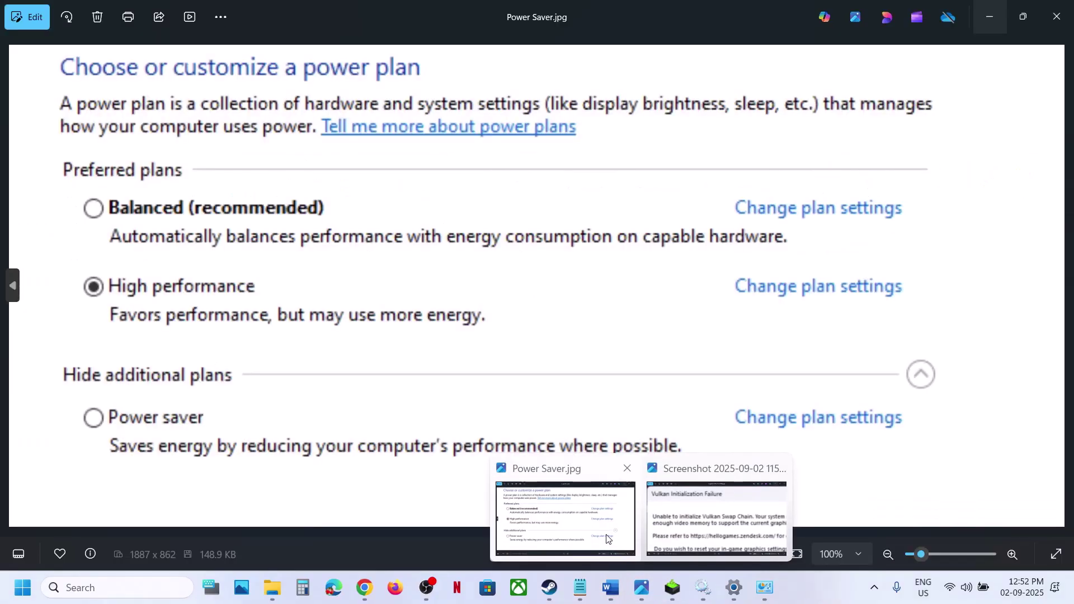
{"action": "left_click", "coordinate": [609, 538]}
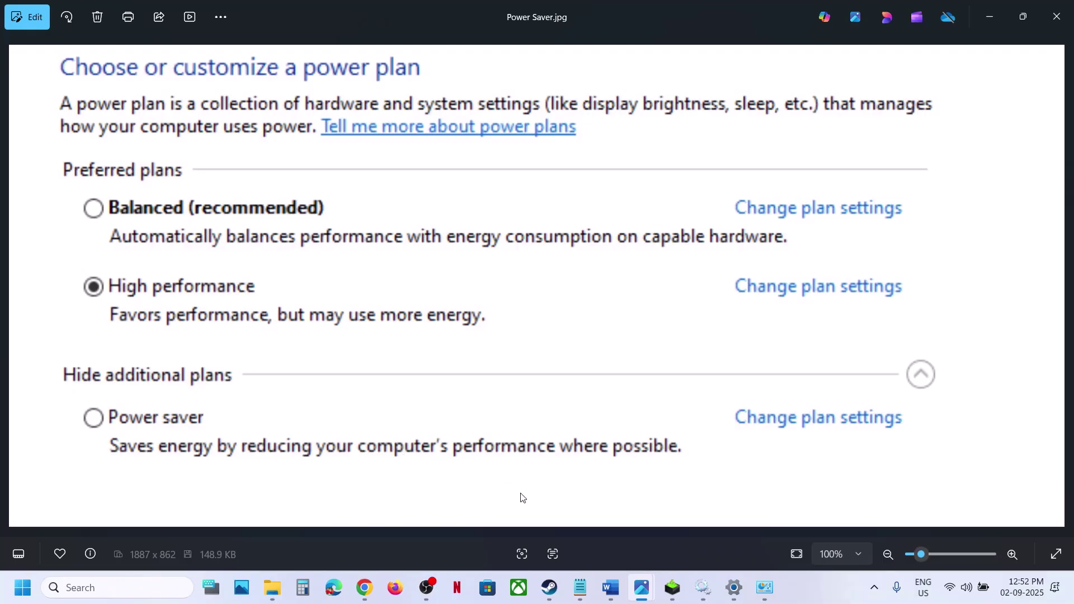
Highlight the Update System BIOS step and check the battery status in Quick Settings
{"action": "left_click", "coordinate": [549, 587]}
{"action": "left_click", "coordinate": [611, 588]}
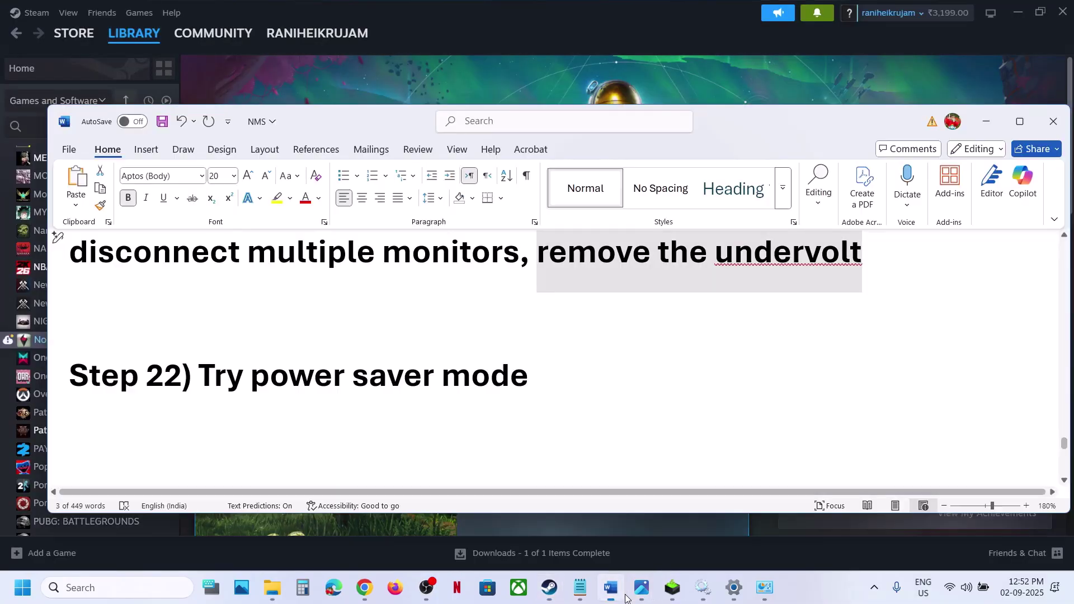
{"action": "scroll", "coordinate": [424, 381], "scroll_direction": "down", "scroll_amount": 3}
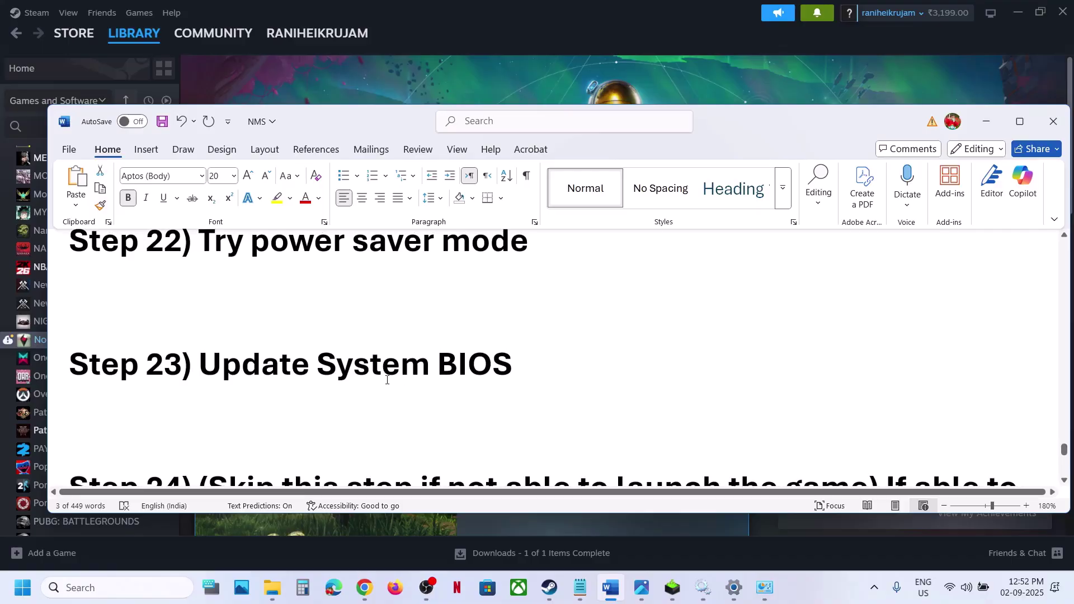
{"action": "left_click_drag", "start_coordinate": [235, 366], "coordinate": [488, 374]}
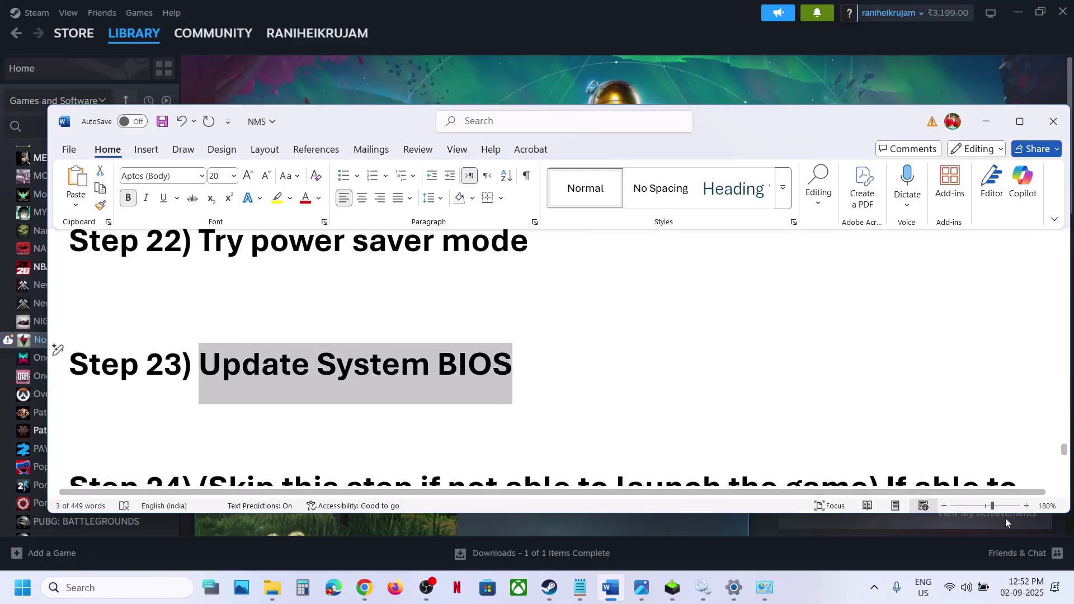
{"action": "left_click", "coordinate": [983, 596]}
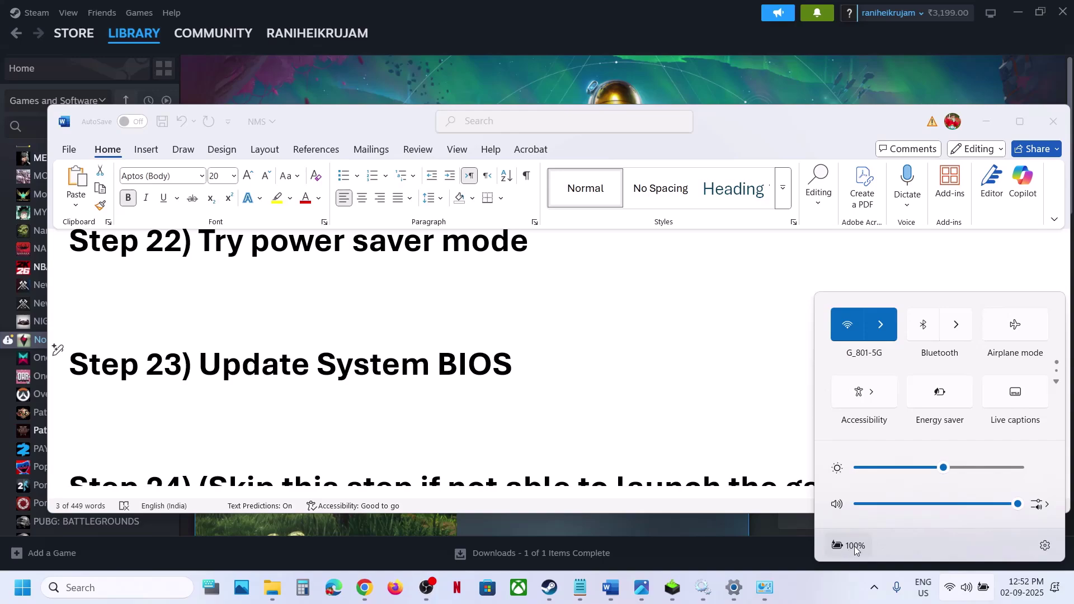
{"action": "mouse_move", "coordinate": [857, 550]}
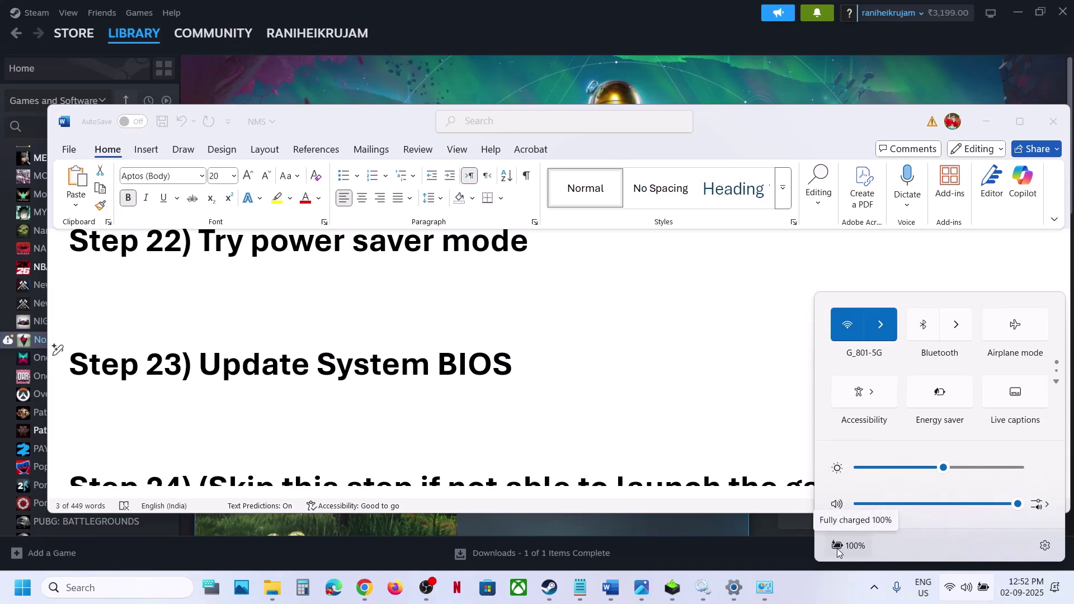
{"action": "left_click", "coordinate": [487, 406]}
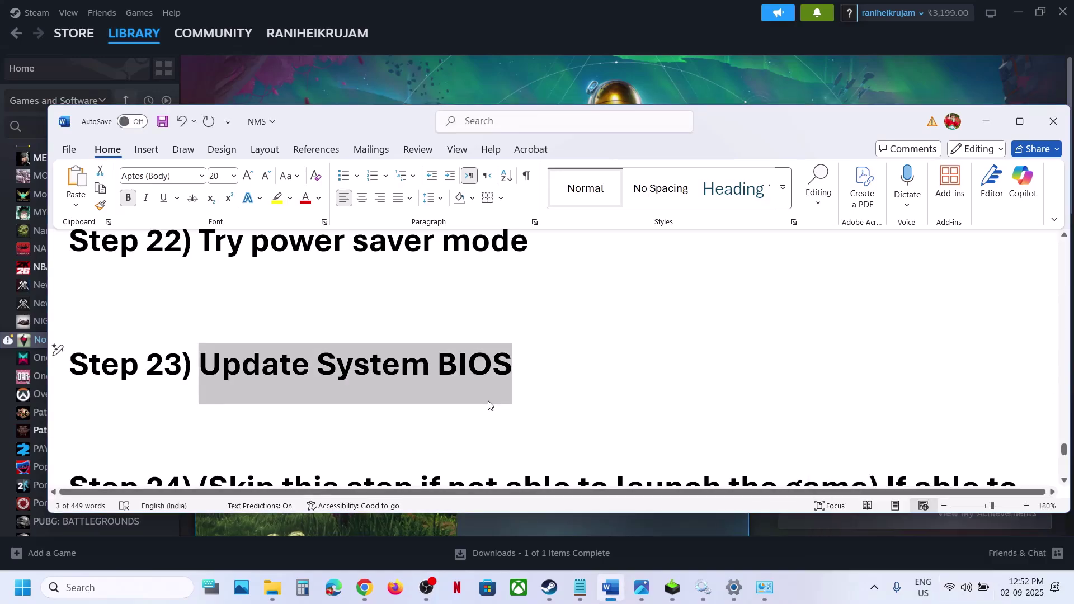
Highlight Step 24's DLSS, windowed mode and reset-graphics-to-default advice, then bring Steam forward
{"action": "scroll", "coordinate": [489, 401], "scroll_direction": "down", "scroll_amount": 1}
{"action": "scroll", "coordinate": [489, 401], "scroll_direction": "down", "scroll_amount": 2}
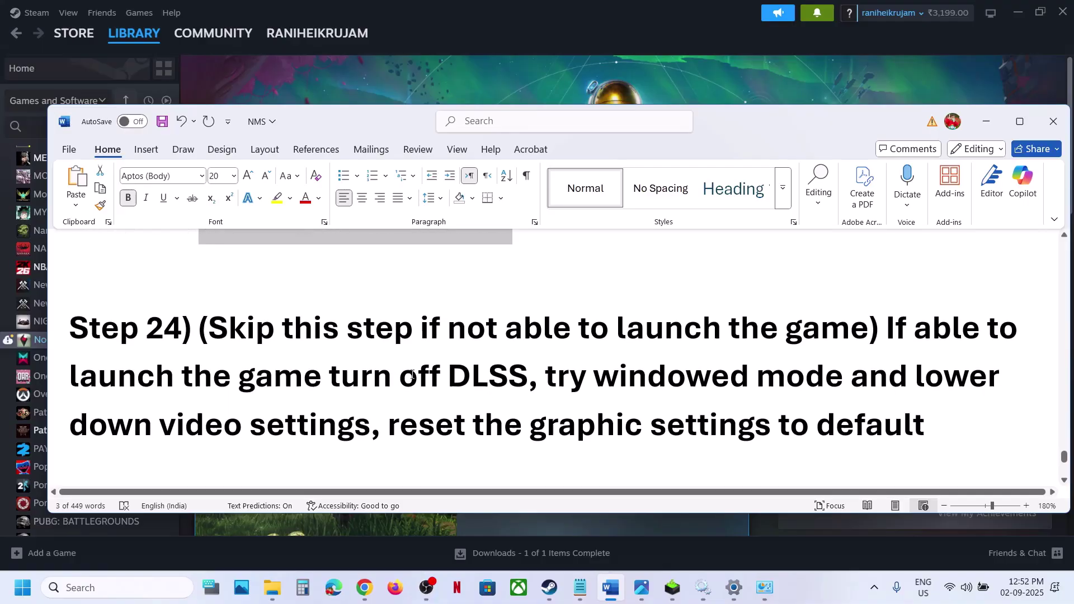
{"action": "left_click_drag", "start_coordinate": [280, 323], "coordinate": [803, 307]}
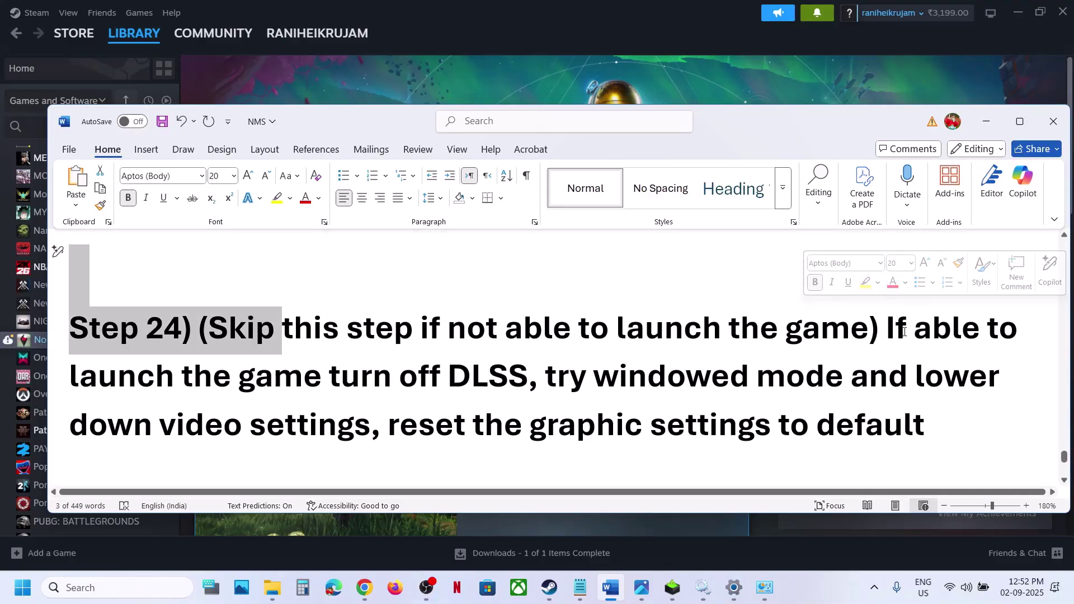
{"action": "left_click_drag", "start_coordinate": [888, 330], "coordinate": [275, 444]}
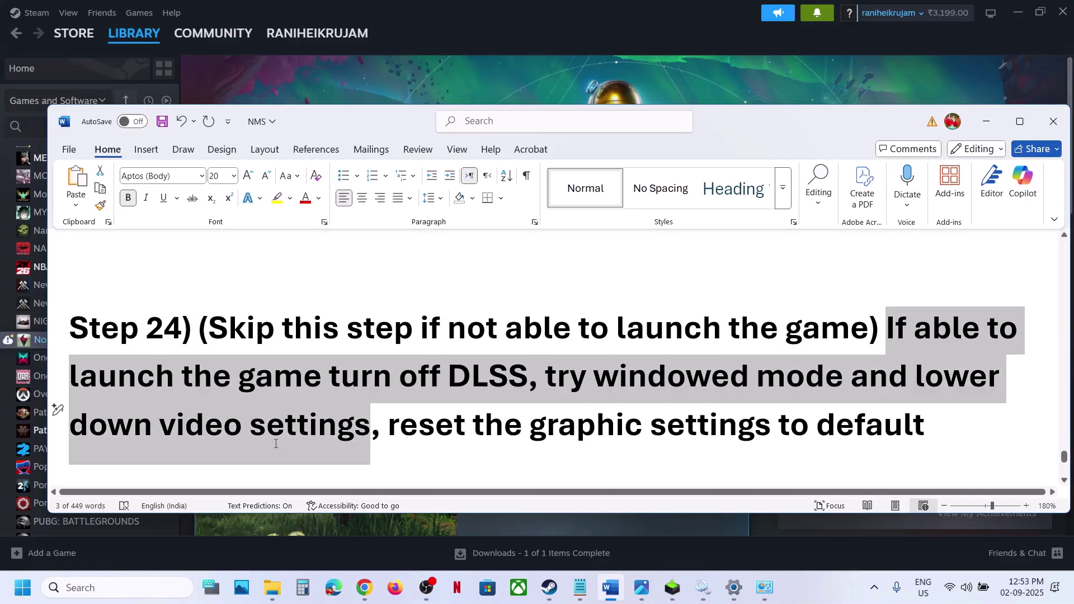
{"action": "left_click", "coordinate": [365, 438]}
{"action": "left_click_drag", "start_coordinate": [390, 430], "coordinate": [951, 430]}
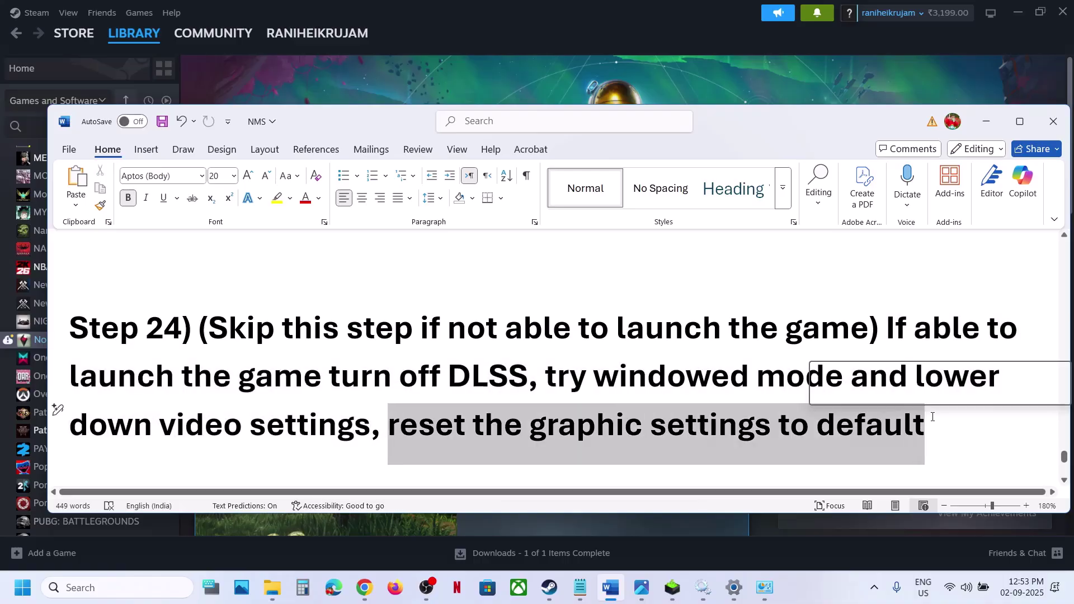
{"action": "left_click", "coordinate": [576, 69]}
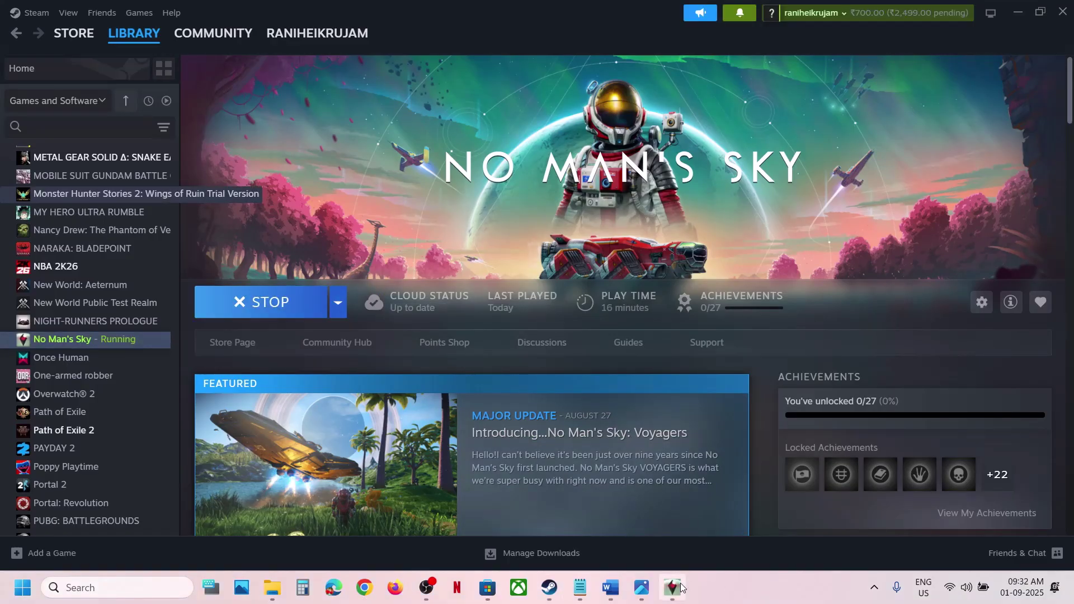
In No Man's Sky, go from the main menu to Options > Display & Graphics
{"action": "left_click", "coordinate": [680, 586]}
{"action": "left_click", "coordinate": [342, 330]}
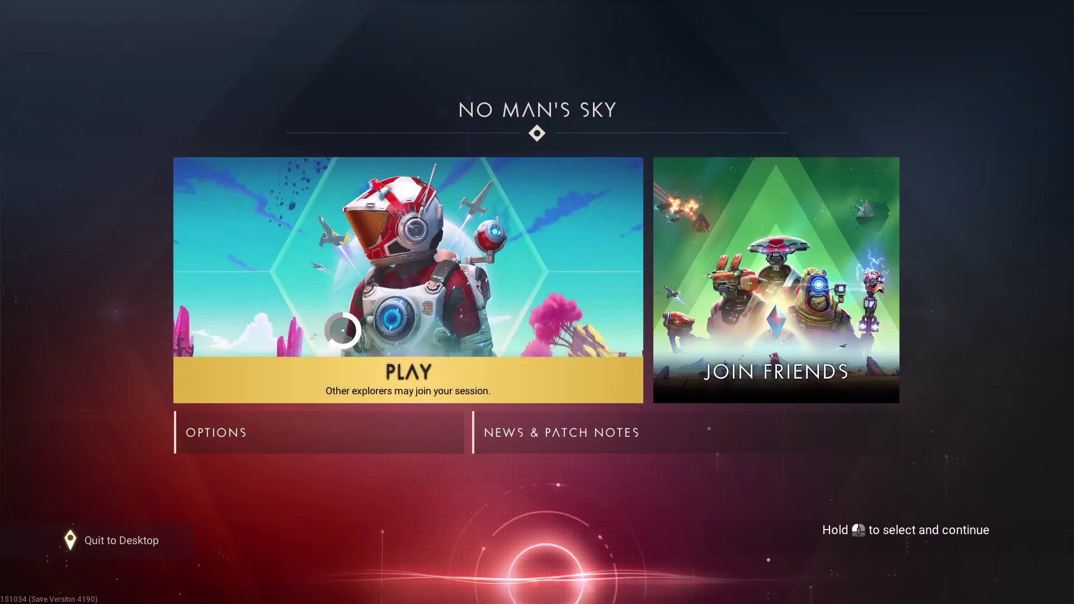
{"action": "key", "text": "Escape"}
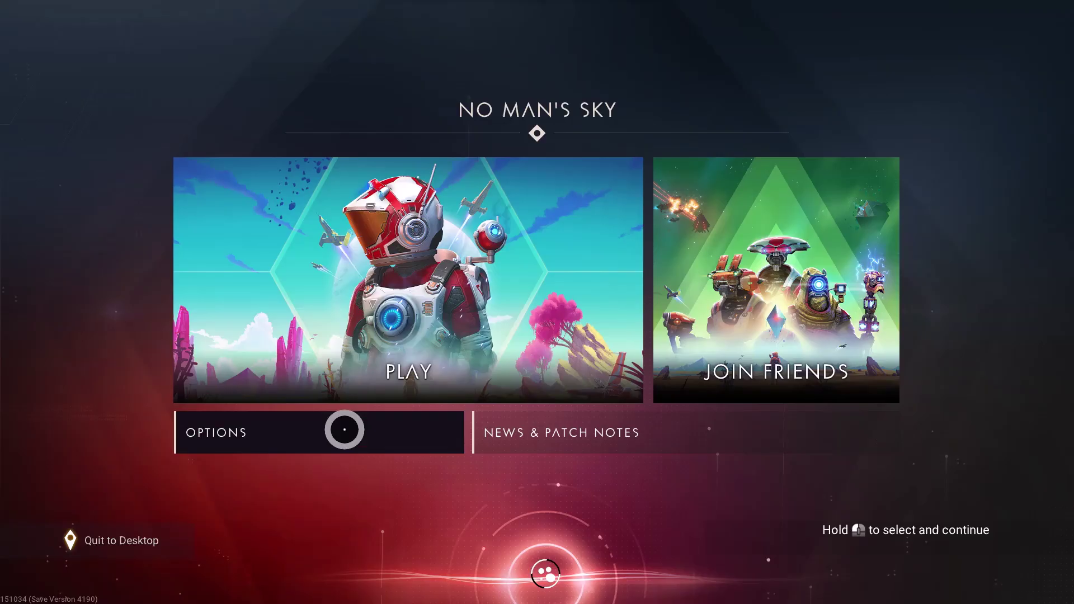
{"action": "left_click", "coordinate": [274, 436]}
{"action": "left_click", "coordinate": [400, 204]}
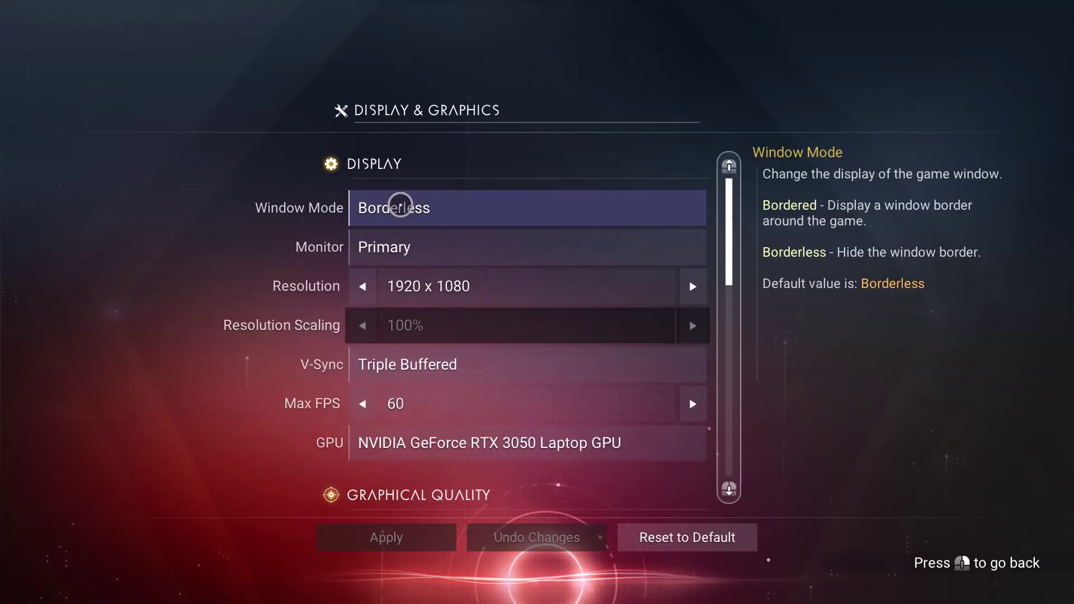
{"action": "scroll", "coordinate": [515, 346], "scroll_direction": "down", "scroll_amount": 5}
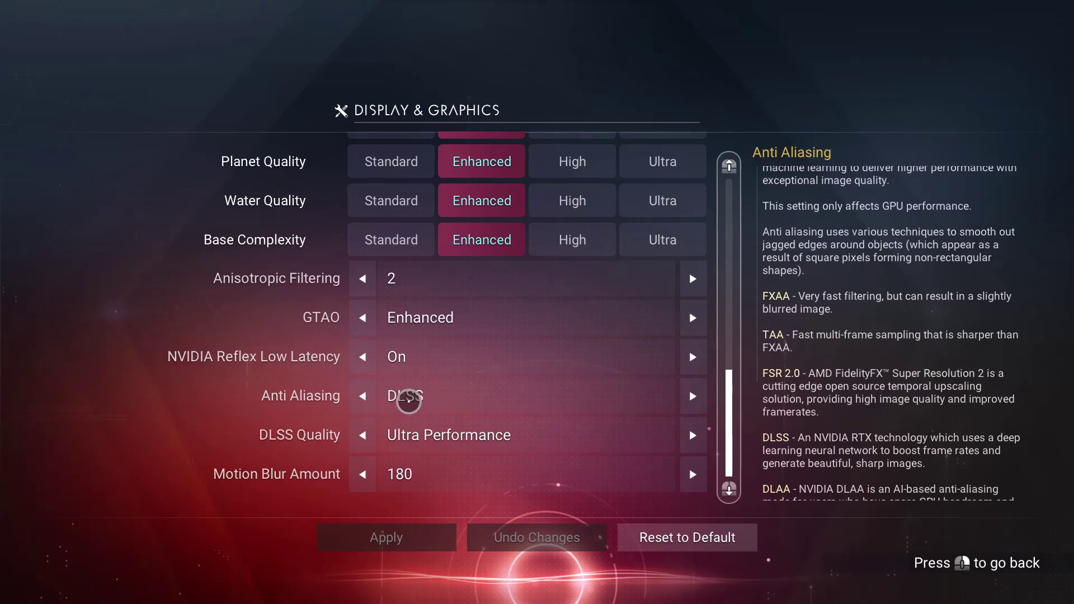
Cycle Anti Aliasing from FidelityFX Super Resolution 2.0 through FXAA and TAA to Off, and apply
{"action": "left_click", "coordinate": [365, 399]}
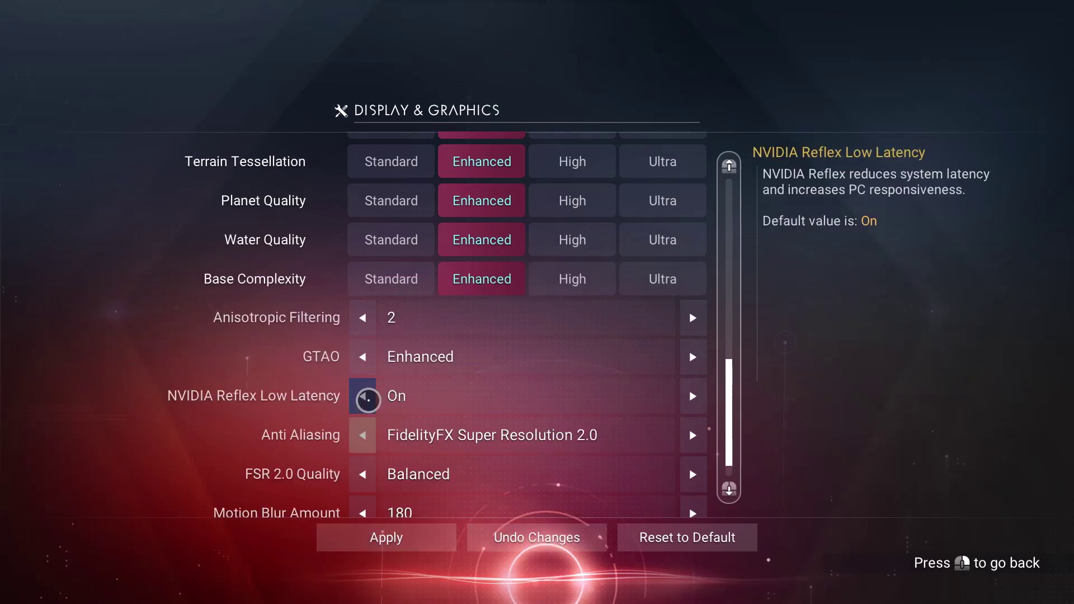
{"action": "scroll", "coordinate": [367, 412], "scroll_direction": "down", "scroll_amount": 1}
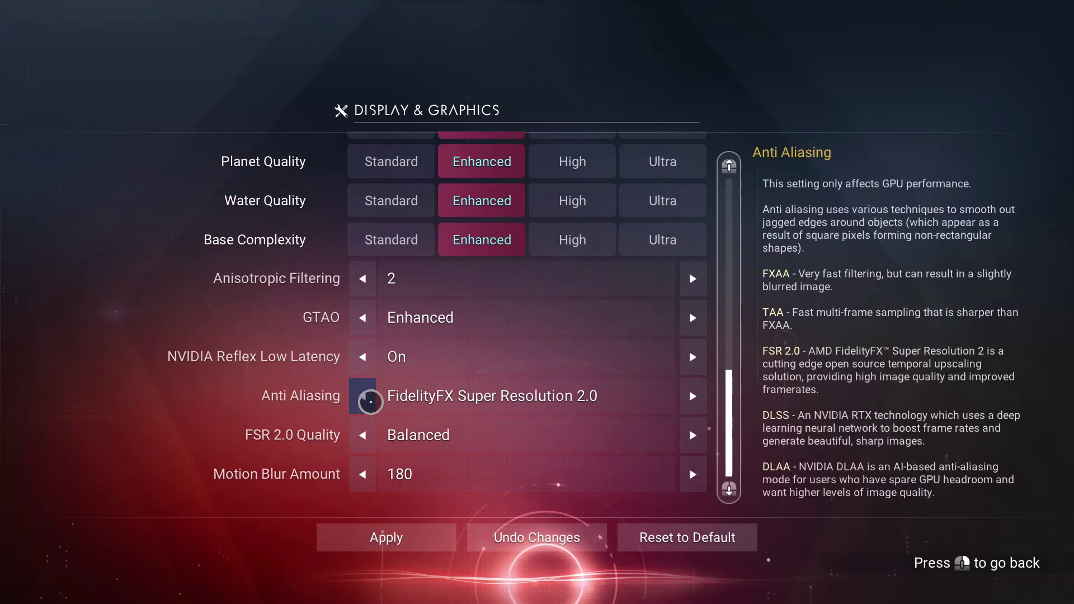
{"action": "left_click", "coordinate": [370, 401]}
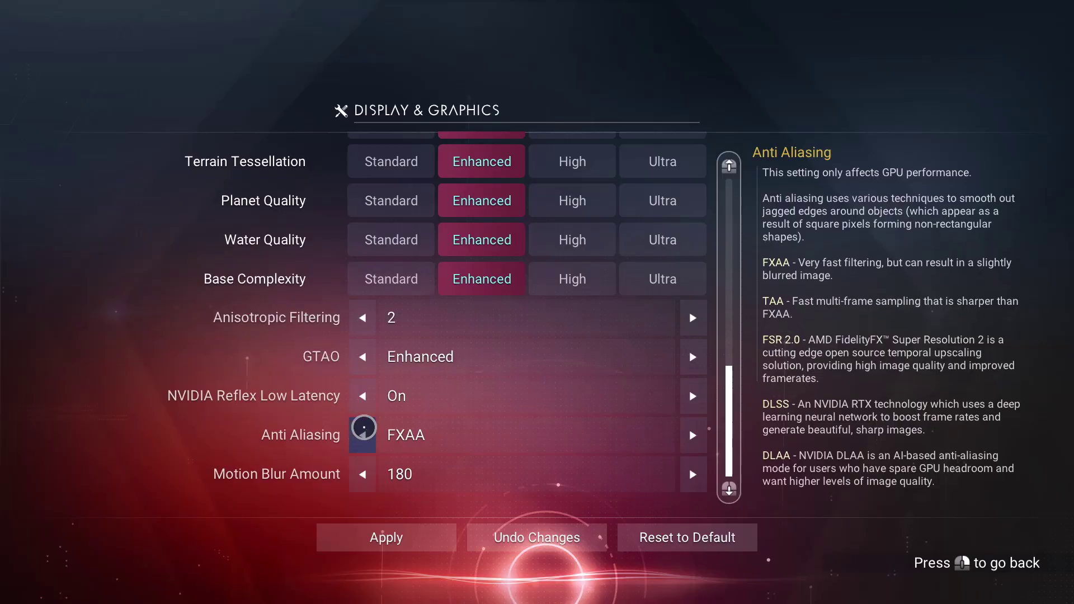
{"action": "left_click", "coordinate": [362, 434]}
{"action": "scroll", "coordinate": [363, 434], "scroll_direction": "down", "scroll_amount": 1}
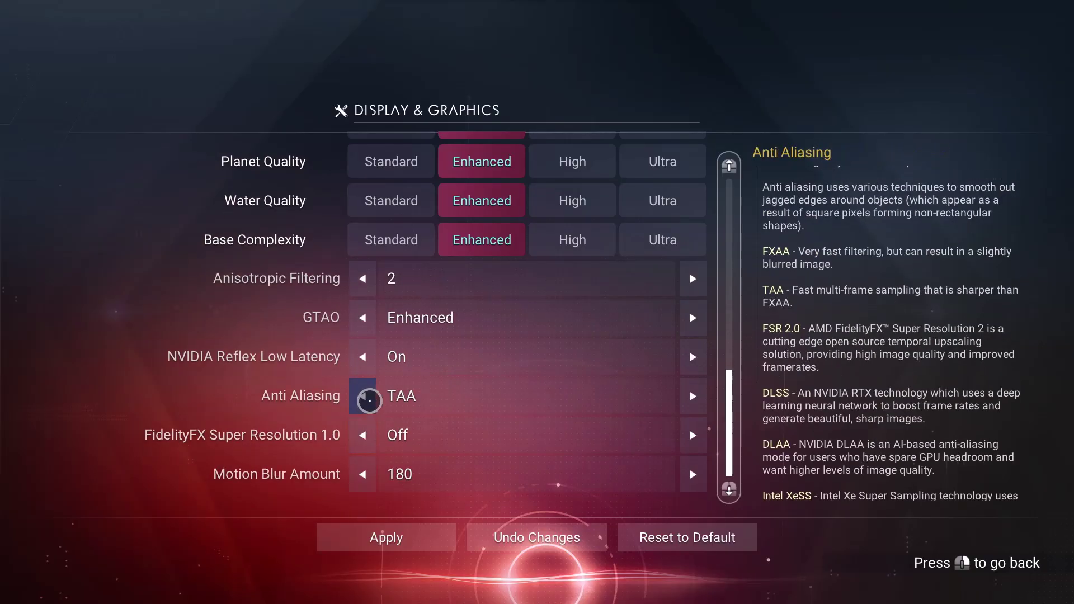
{"action": "left_click", "coordinate": [364, 396]}
{"action": "left_click", "coordinate": [363, 396]}
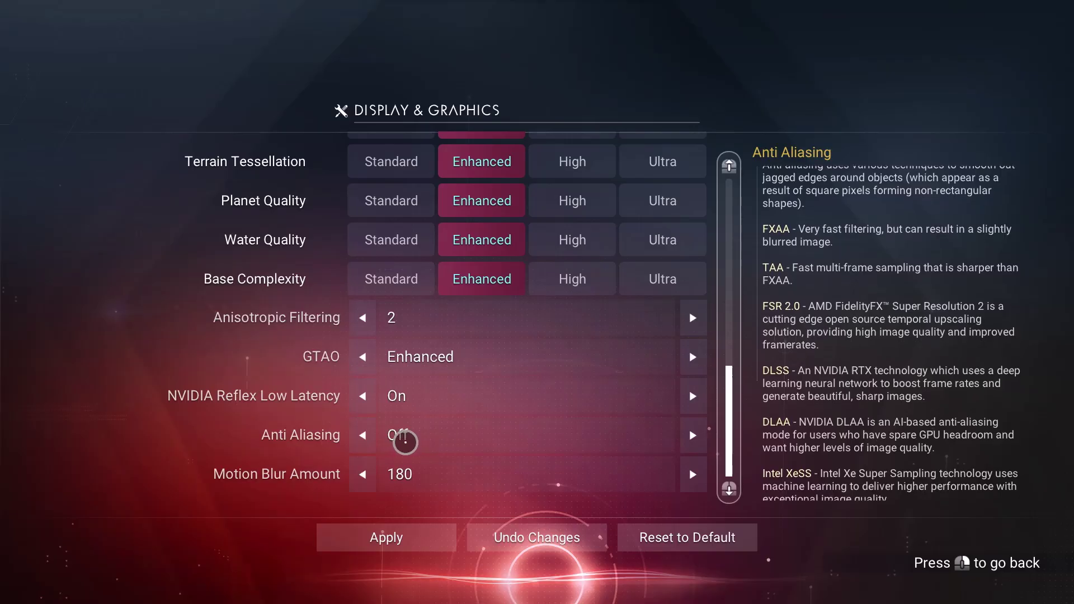
{"action": "left_click", "coordinate": [388, 540]}
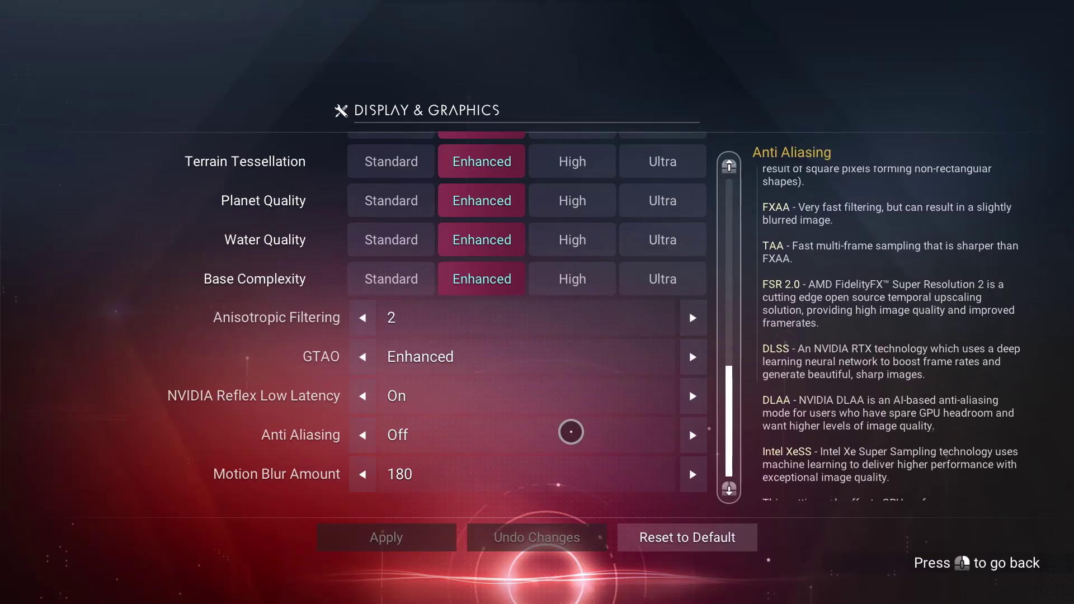
{"action": "scroll", "coordinate": [551, 318], "scroll_direction": "up", "scroll_amount": 10}
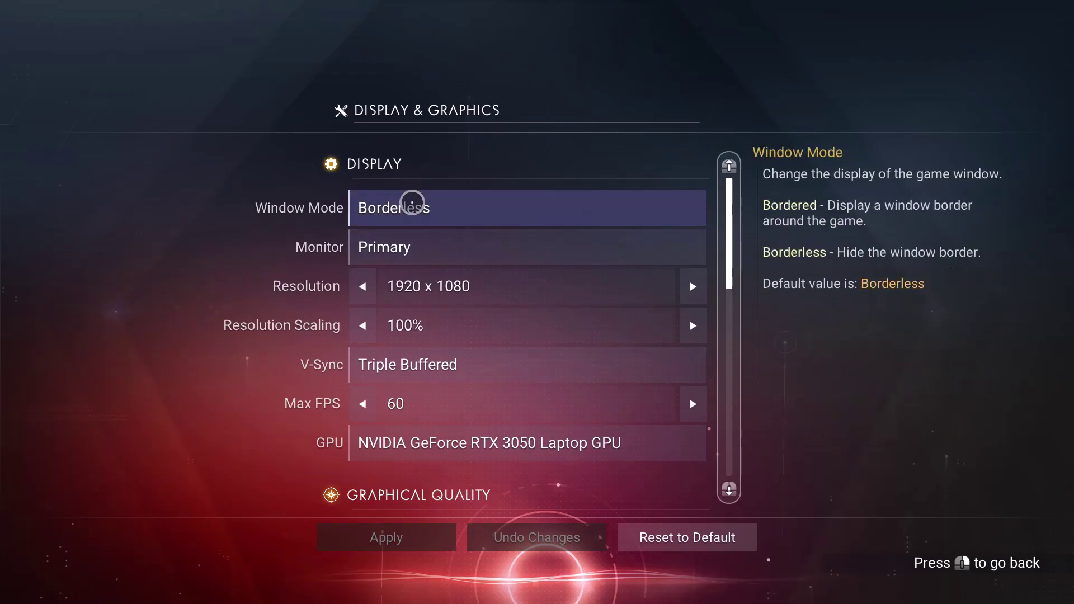
Set the window mode to Bordered and lower the resolution to 1400 x 1050
{"action": "left_click", "coordinate": [431, 208]}
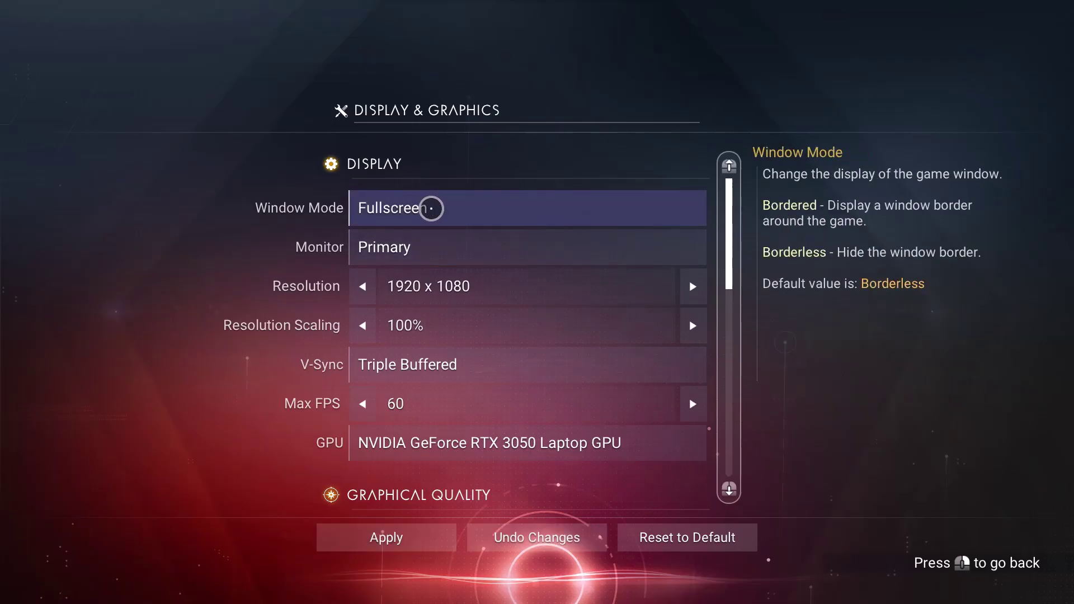
{"action": "left_click", "coordinate": [431, 208]}
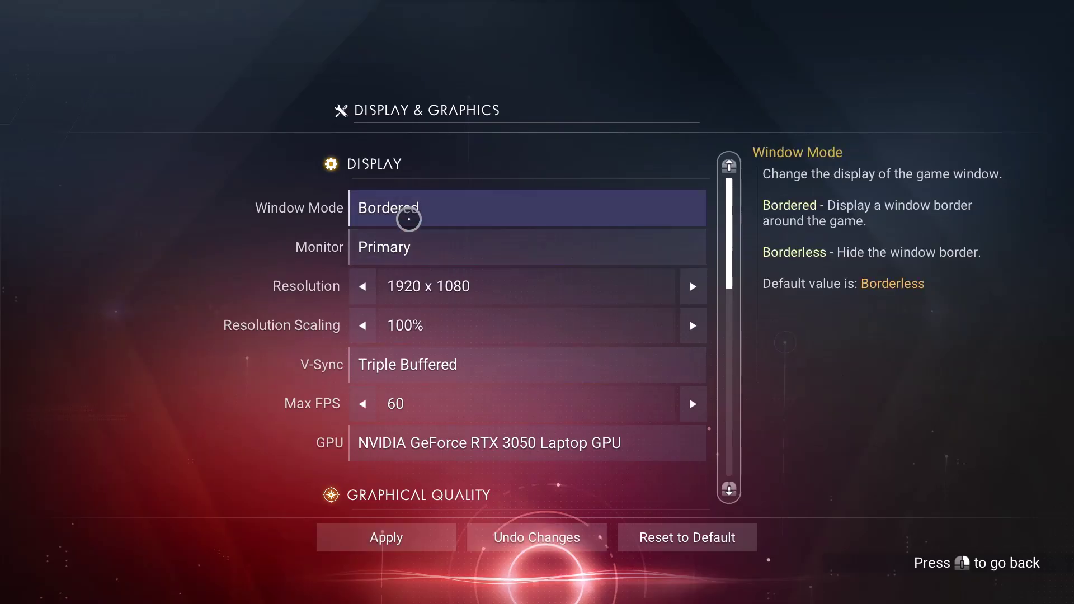
{"action": "left_click", "coordinate": [361, 287]}
{"action": "left_click", "coordinate": [361, 289]}
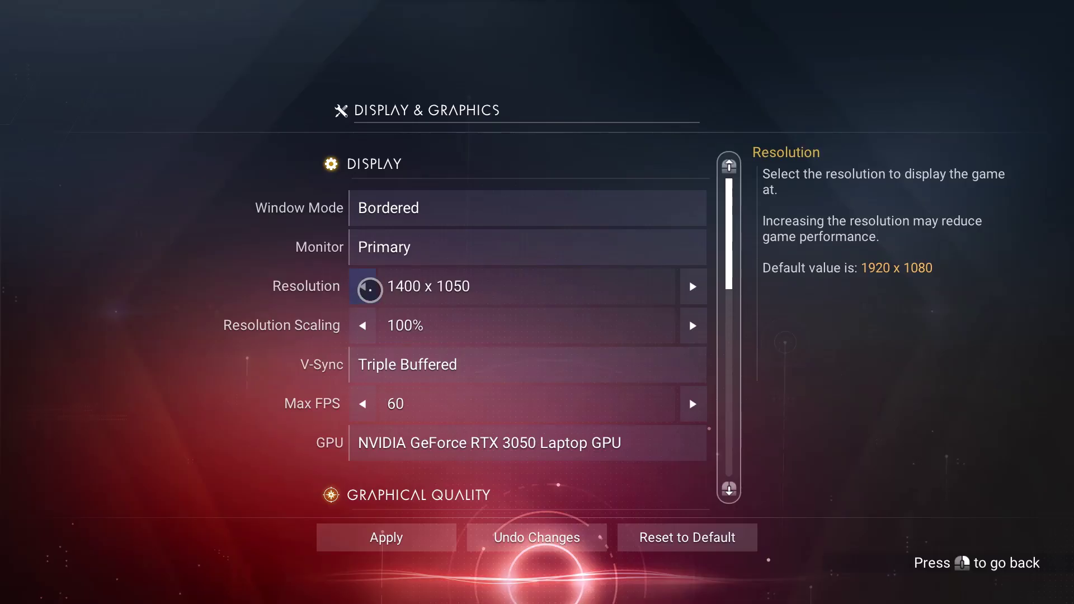
Cycle the graphics preset through Enhanced, High and Ultra back to Standard, and apply it
{"action": "scroll", "coordinate": [384, 381], "scroll_direction": "down", "scroll_amount": 5}
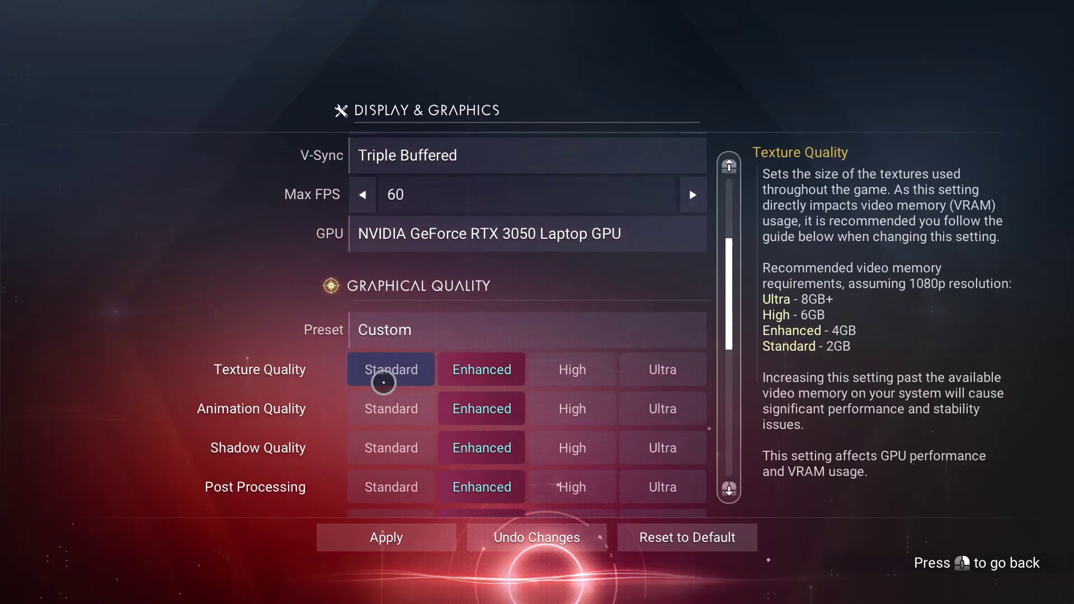
{"action": "left_click", "coordinate": [391, 336]}
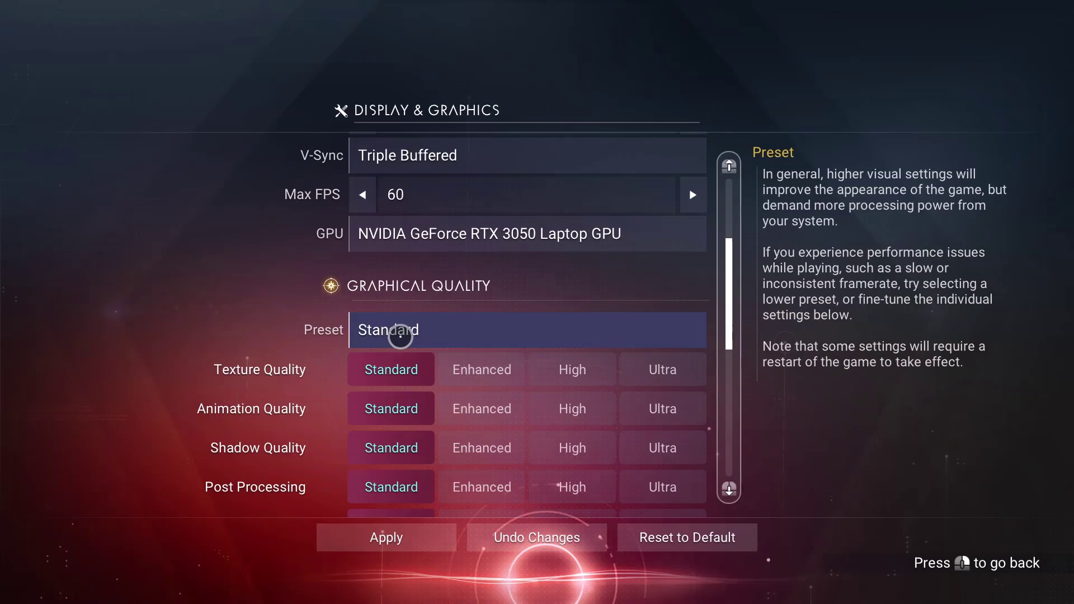
{"action": "left_click", "coordinate": [434, 336]}
{"action": "left_click", "coordinate": [435, 336]}
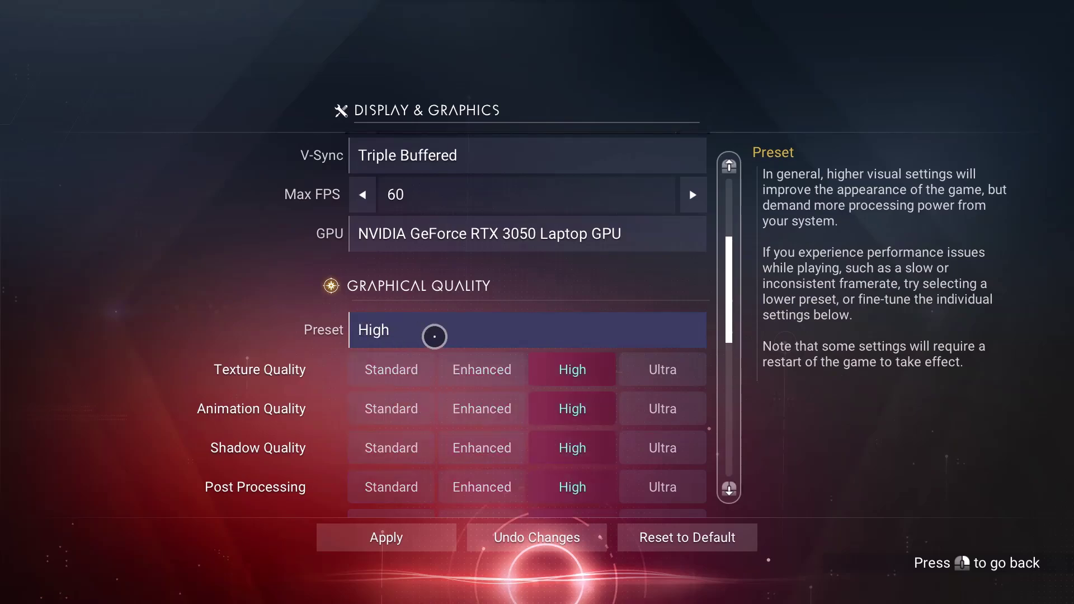
{"action": "left_click", "coordinate": [405, 334]}
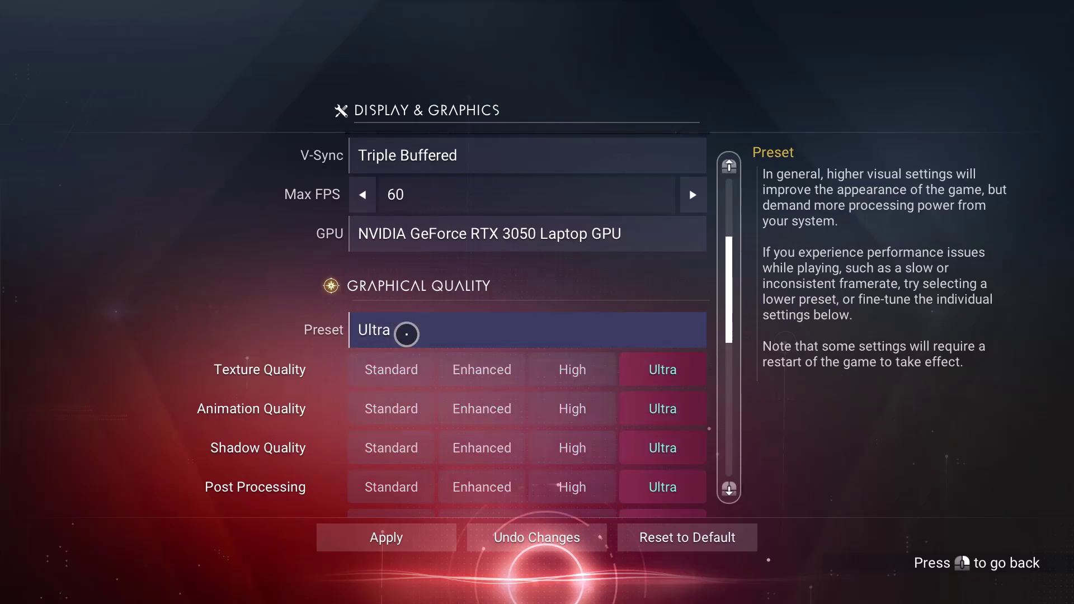
{"action": "left_click", "coordinate": [406, 334]}
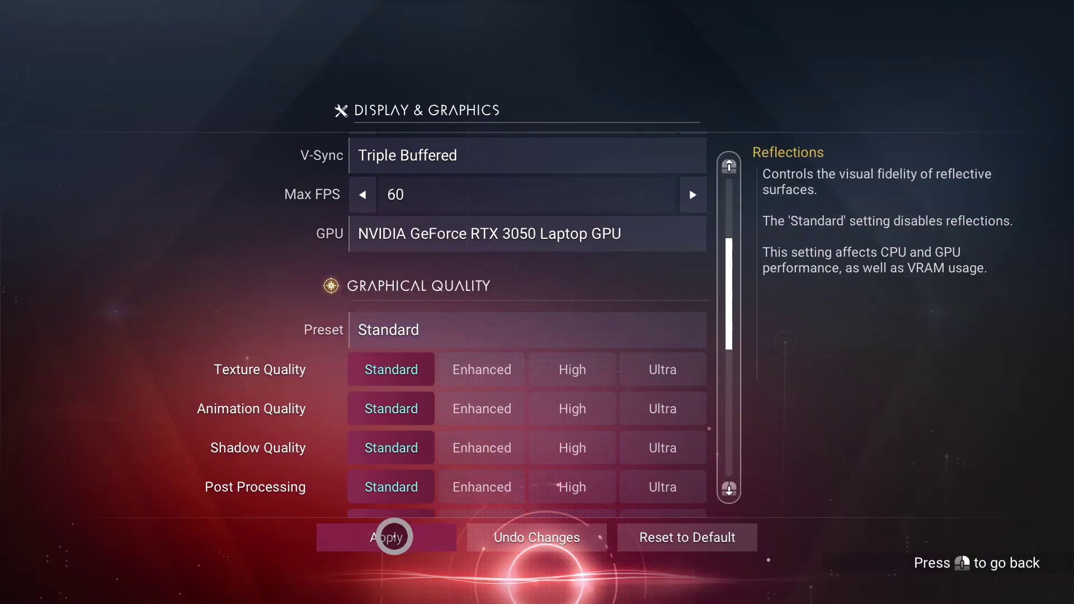
{"action": "left_click", "coordinate": [394, 536]}
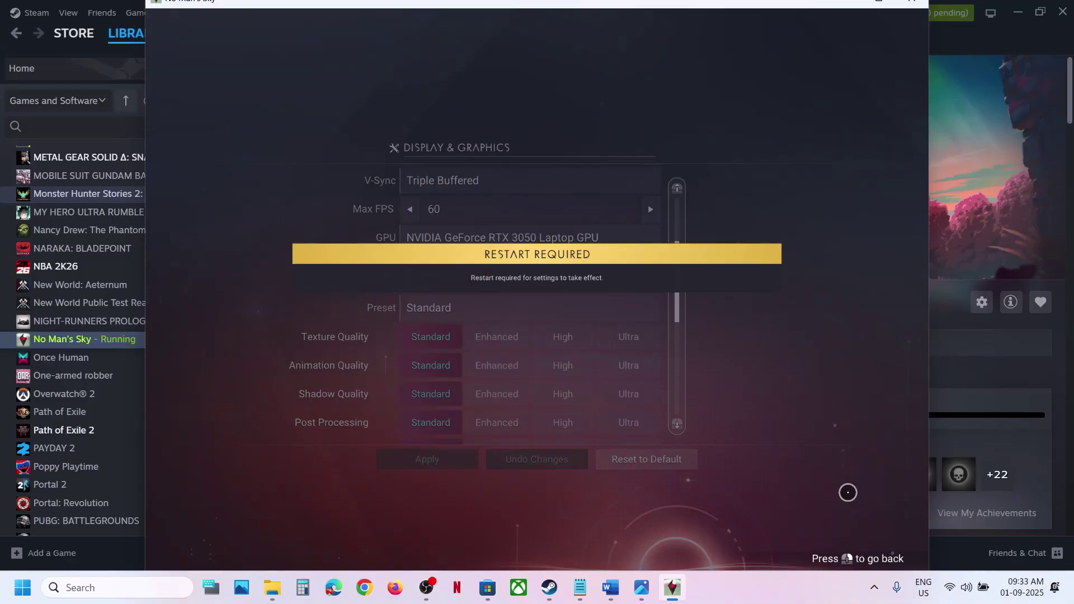
Reopen Display & Graphics from the main menu and reset it to default, confirming with Yes
{"action": "right_click", "coordinate": [847, 492]}
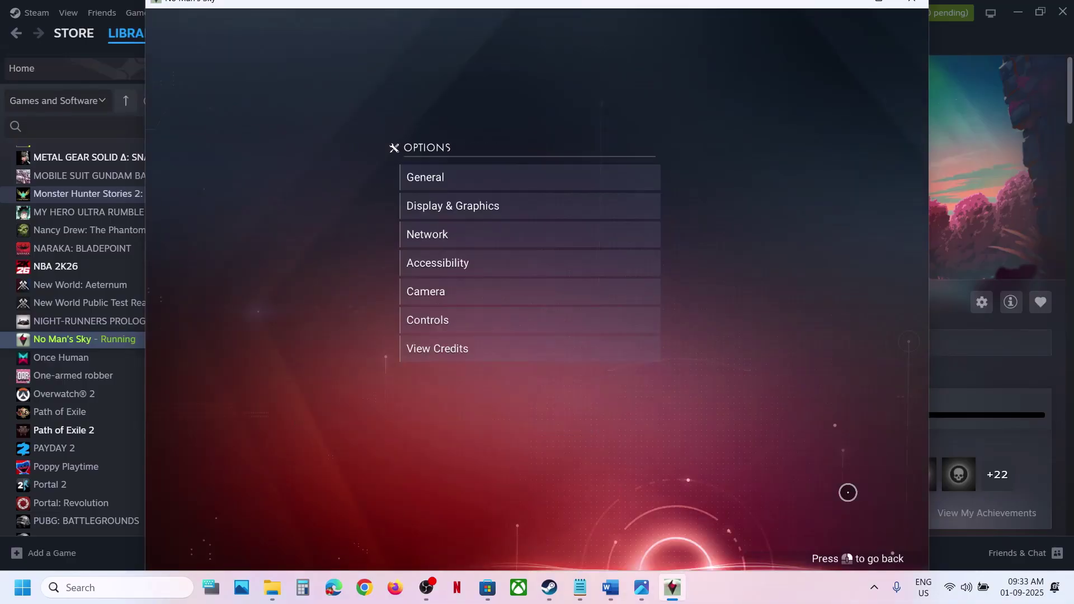
{"action": "right_click", "coordinate": [662, 301]}
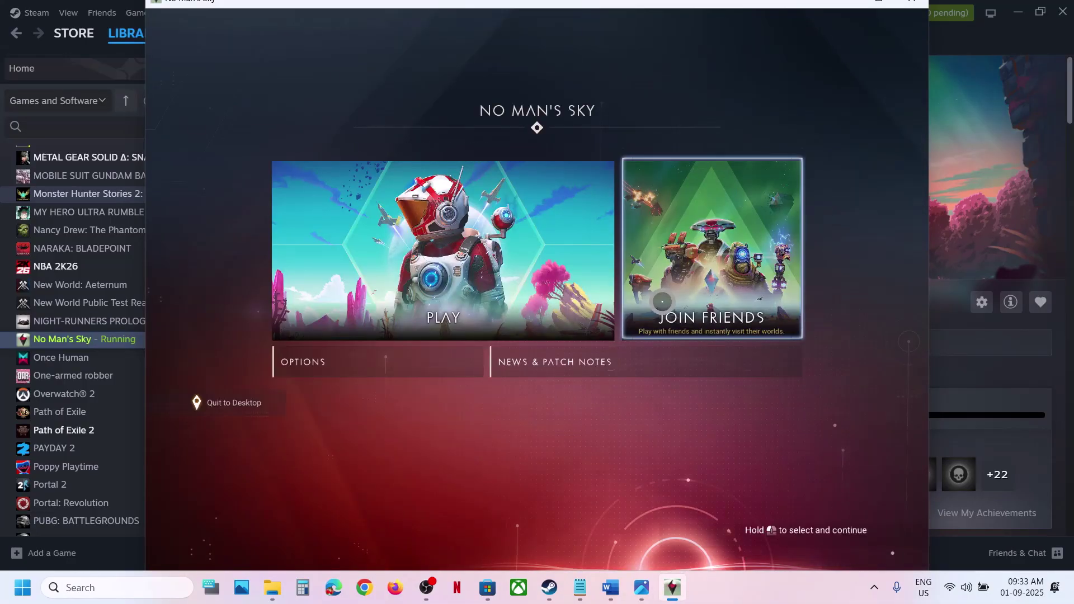
{"action": "left_click", "coordinate": [350, 367]}
{"action": "left_click", "coordinate": [486, 208]}
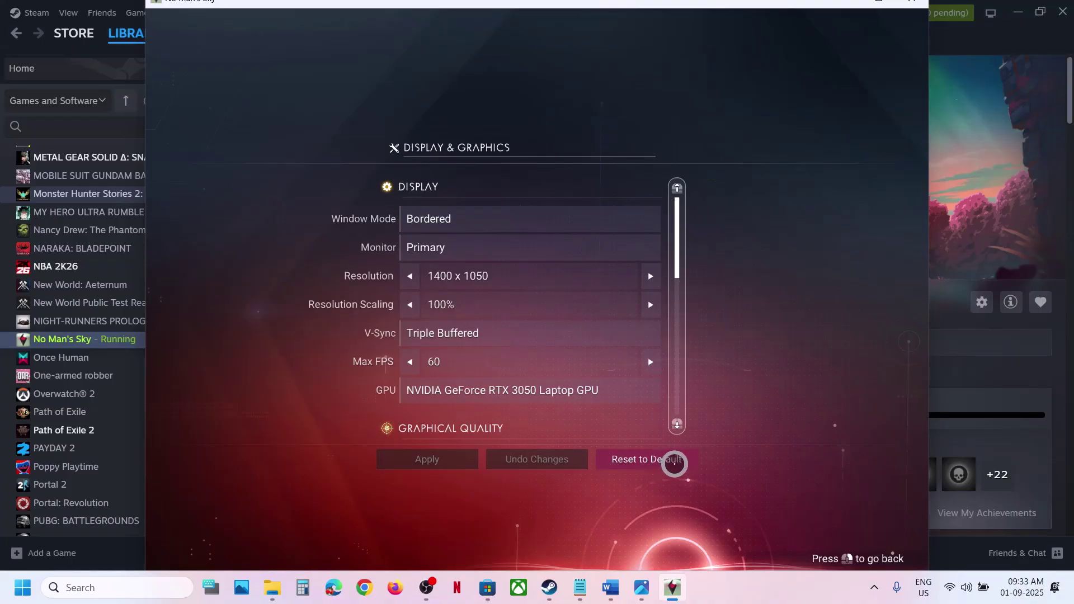
{"action": "left_click", "coordinate": [654, 464]}
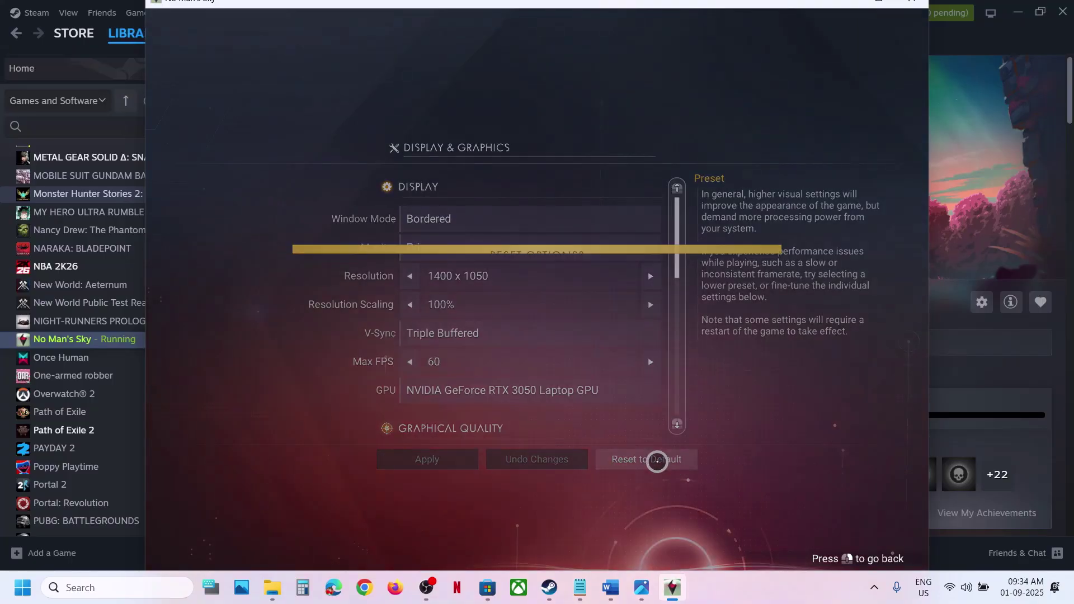
{"action": "left_click", "coordinate": [437, 299]}
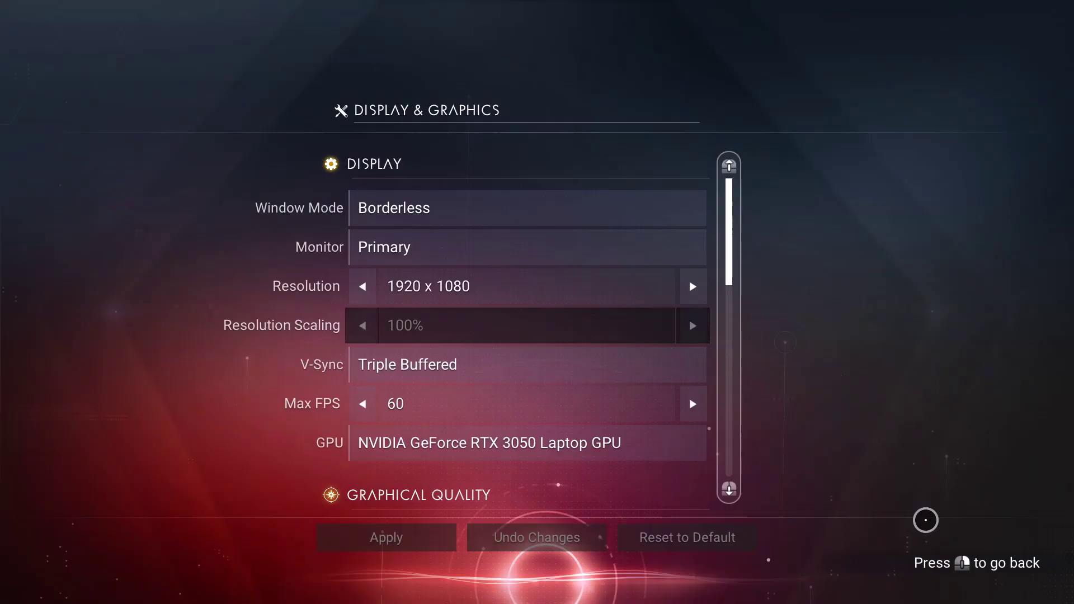
Return to the game's main menu and switch over to the Steam library
{"action": "right_click", "coordinate": [925, 520]}
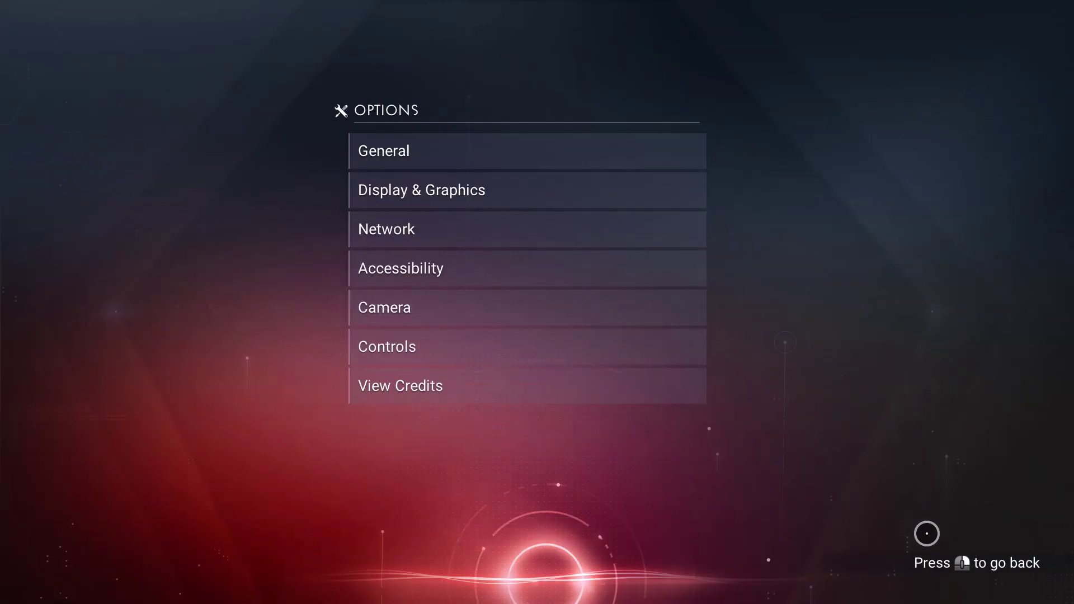
{"action": "right_click", "coordinate": [926, 533]}
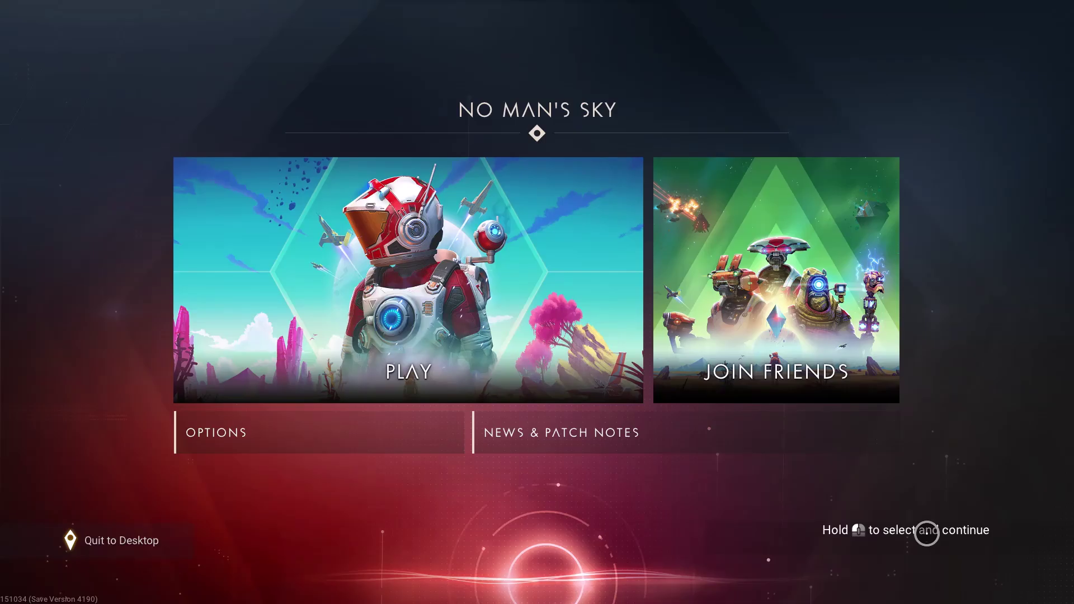
{"action": "key", "text": "alt+Tab"}
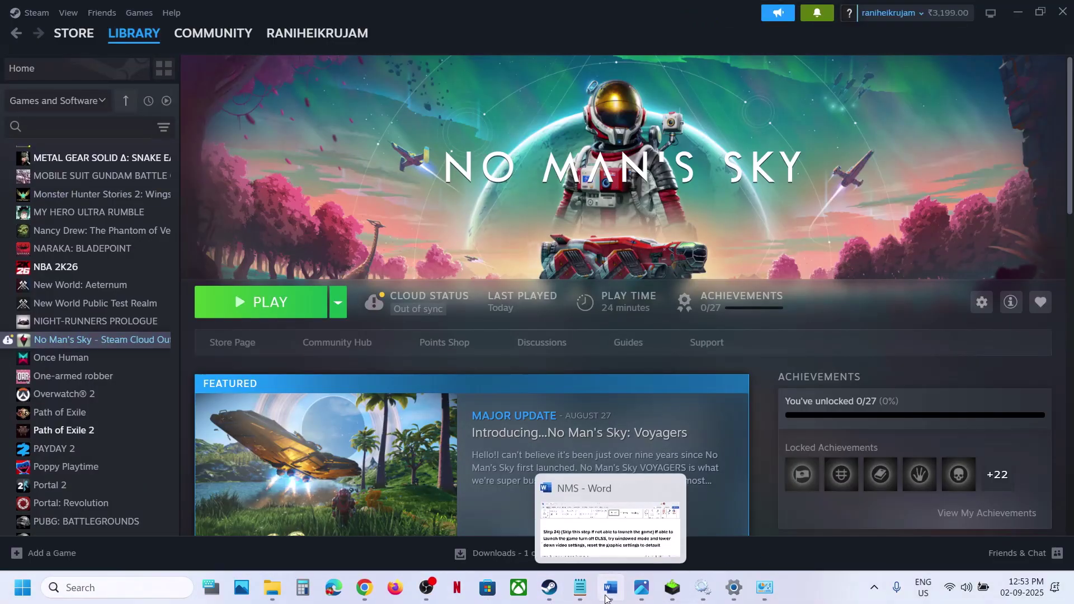
{"action": "left_click", "coordinate": [610, 599]}
{"action": "scroll", "coordinate": [500, 464], "scroll_direction": "down", "scroll_amount": 5}
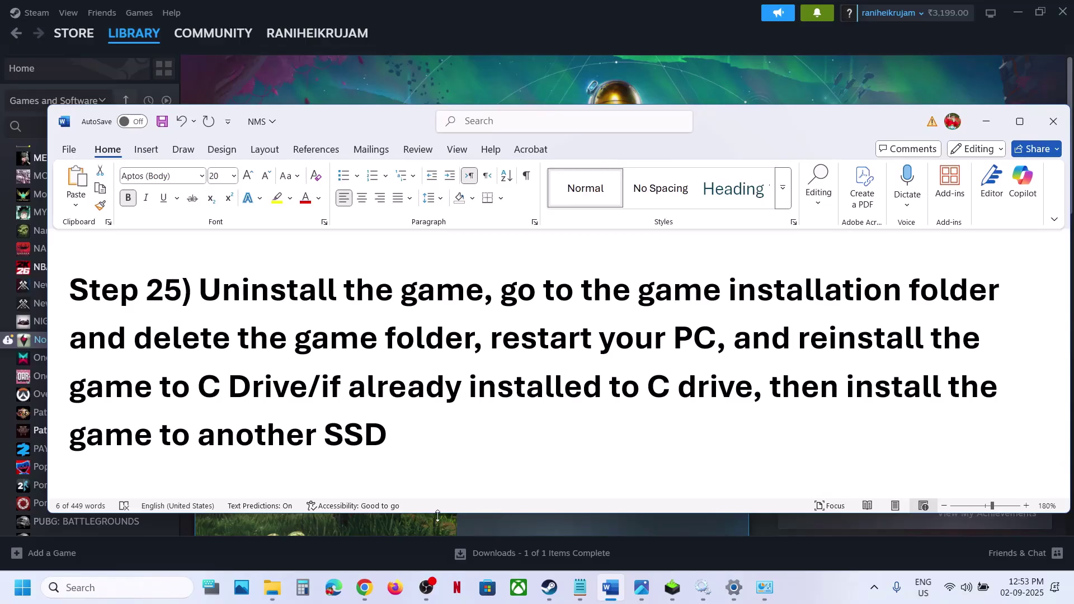
{"action": "left_click", "coordinate": [519, 83]}
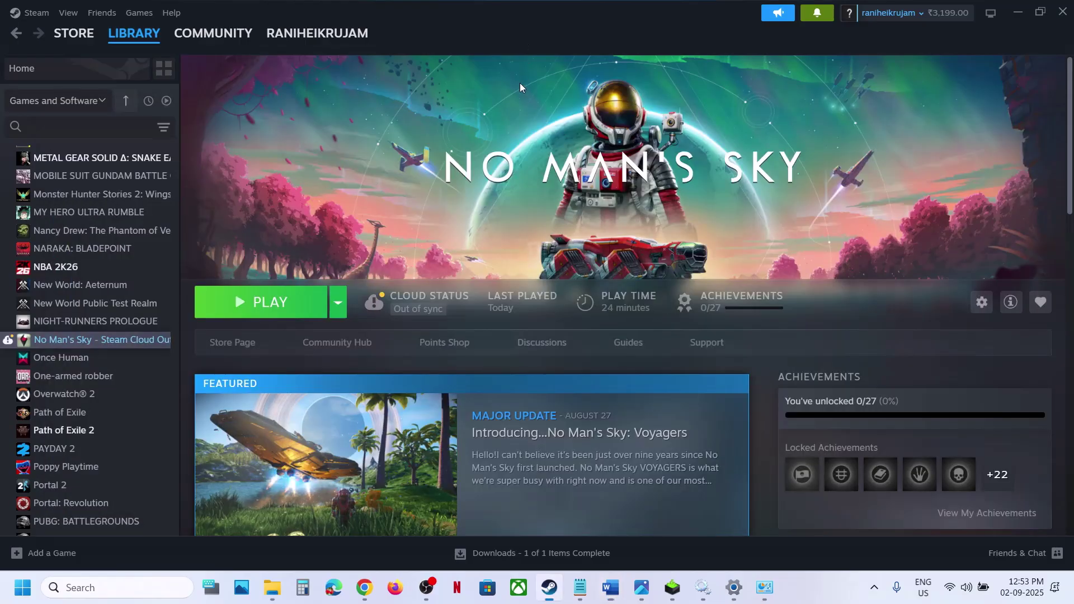
{"action": "right_click", "coordinate": [107, 342]}
{"action": "mouse_move", "coordinate": [171, 423]}
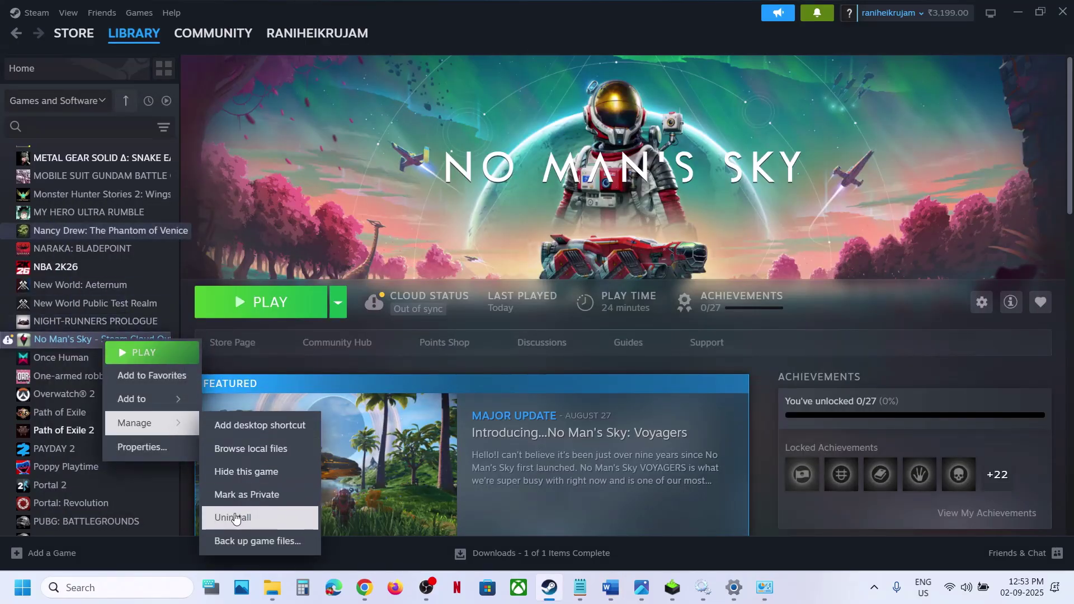
{"action": "left_click", "coordinate": [539, 174]}
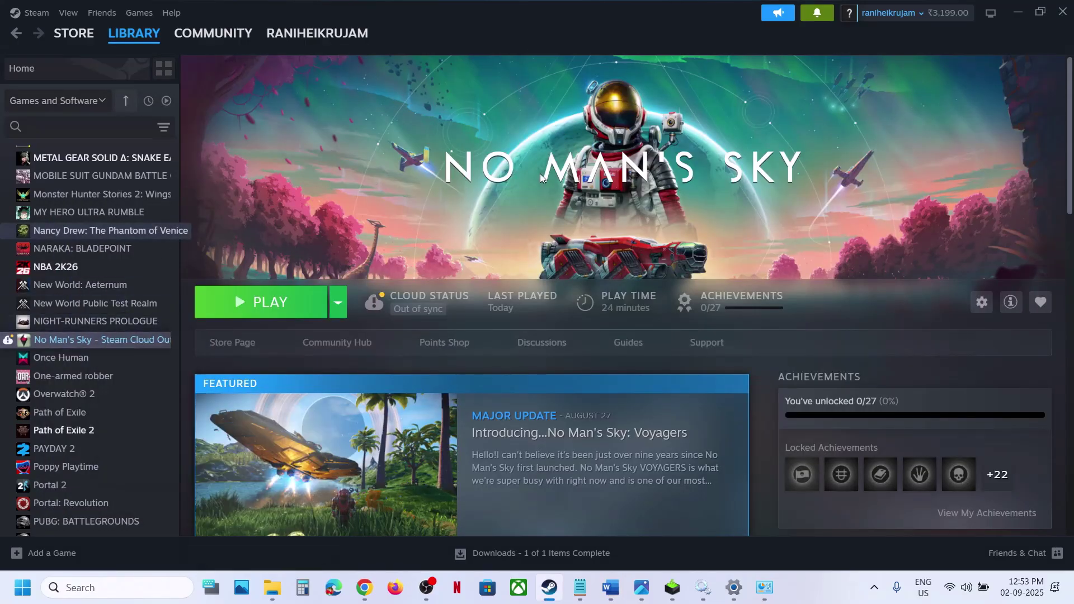
{"action": "left_click", "coordinate": [609, 587]}
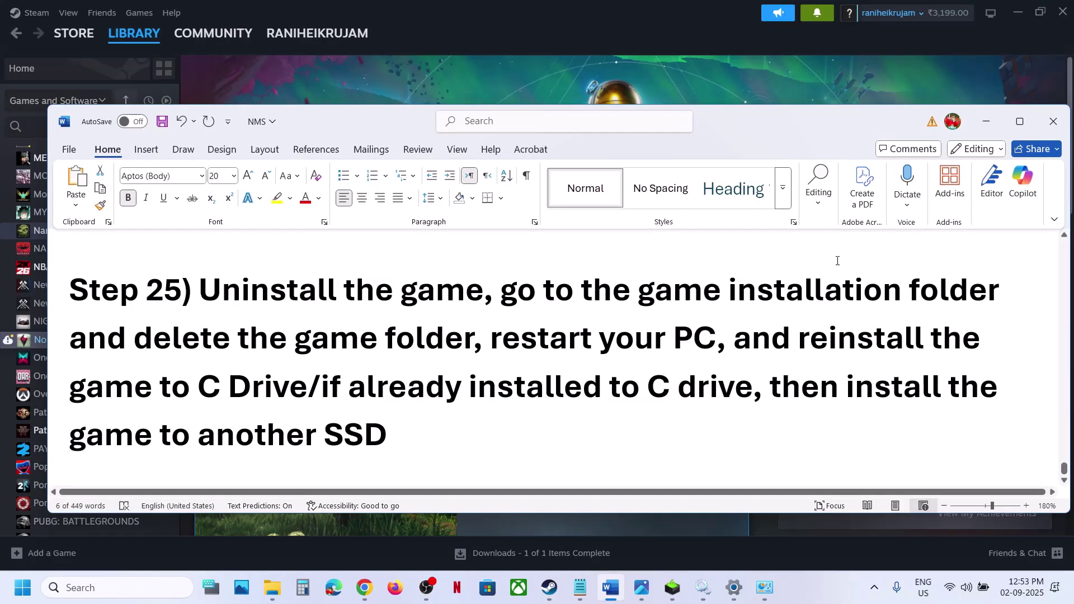
{"action": "left_click_drag", "start_coordinate": [797, 346], "coordinate": [301, 388]}
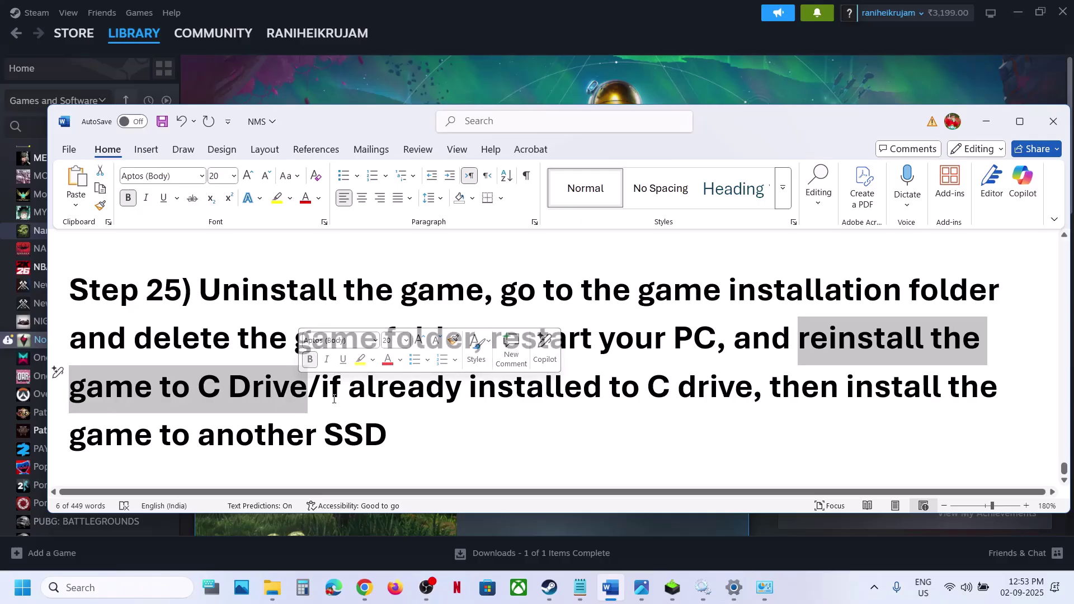
{"action": "left_click_drag", "start_coordinate": [323, 395], "coordinate": [709, 412]}
{"action": "left_click", "coordinate": [430, 423]}
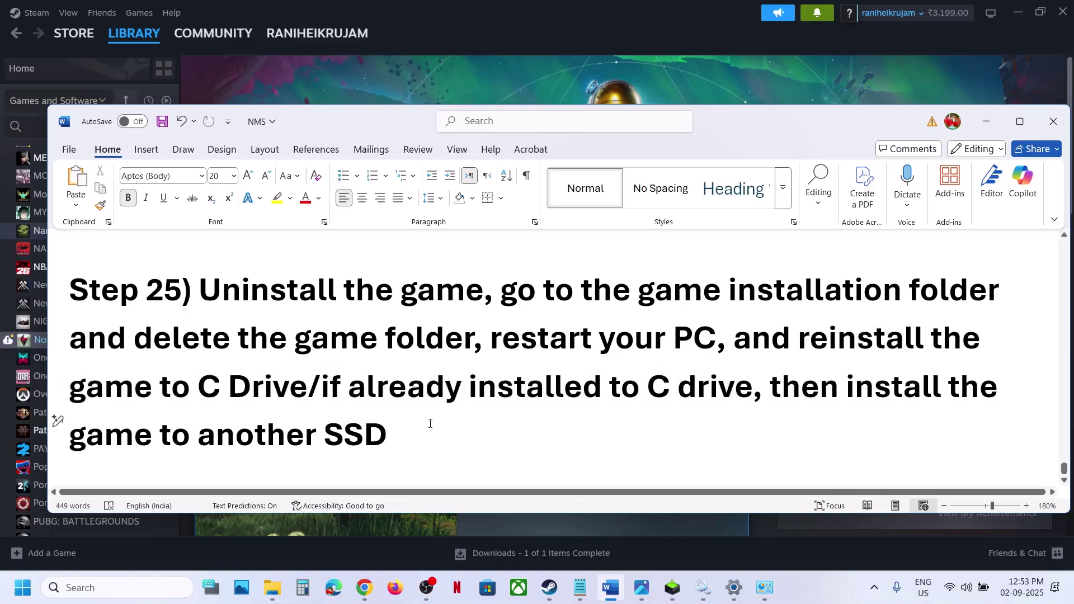
{"action": "left_click", "coordinate": [215, 437], "text": "shift"}
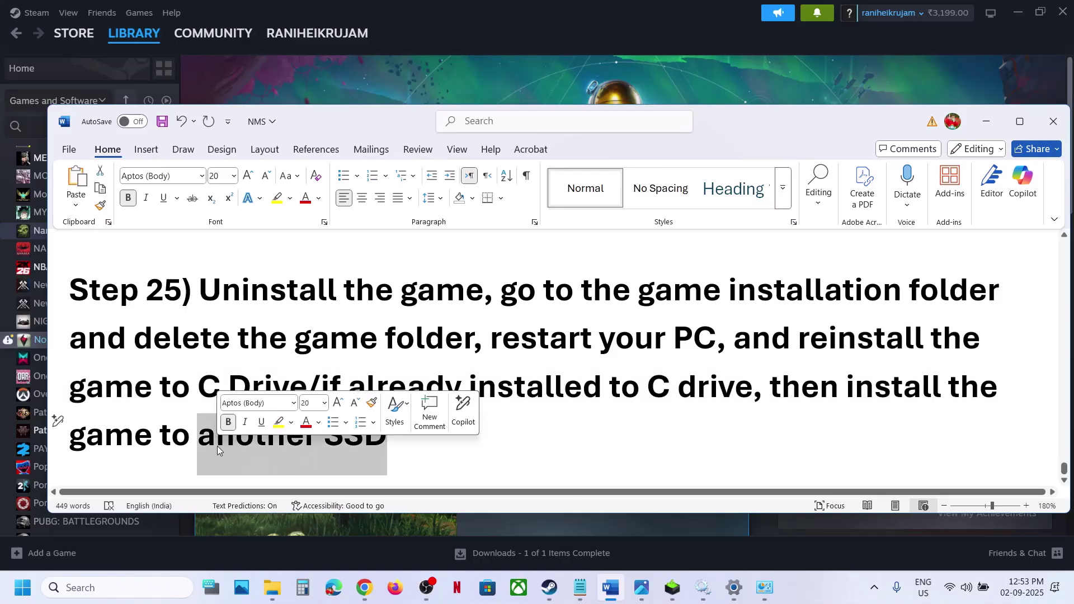
{"action": "left_click", "coordinate": [488, 85]}
{"action": "mouse_move", "coordinate": [641, 588]}
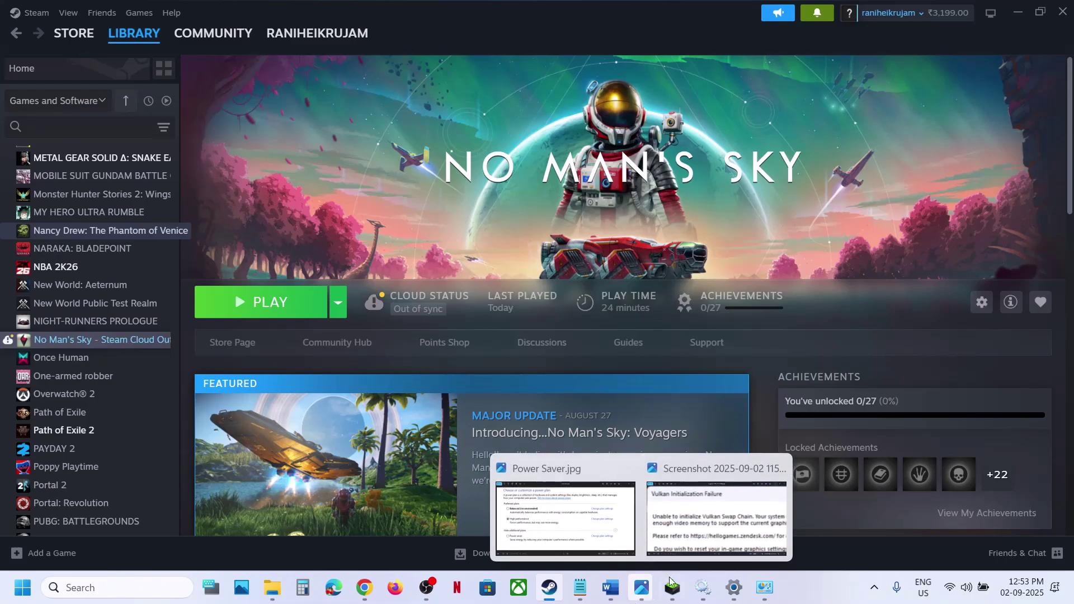
{"action": "left_click", "coordinate": [709, 539]}
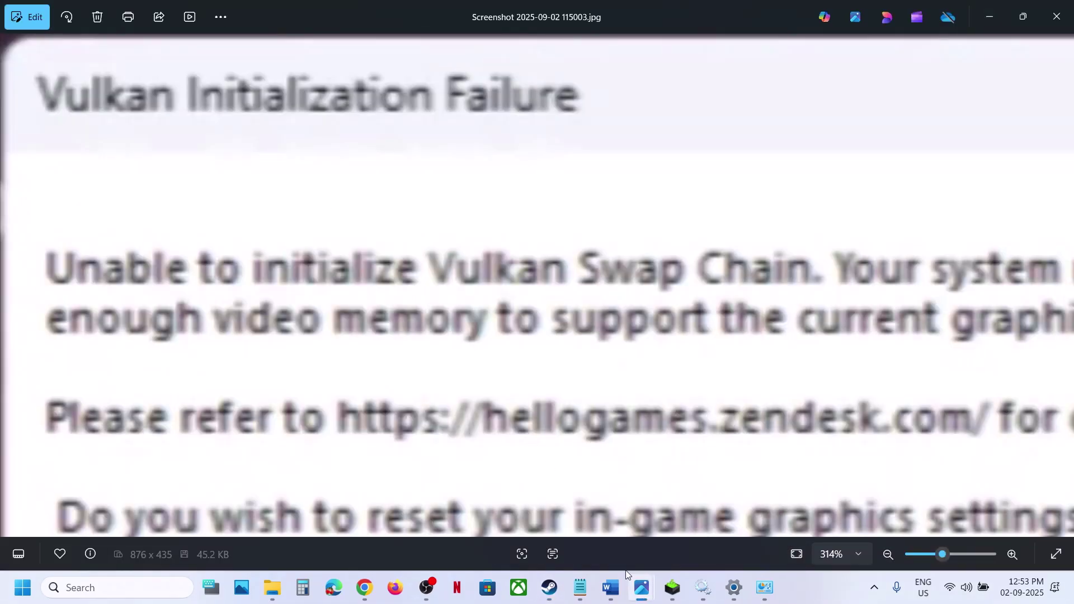
{"action": "left_click", "coordinate": [548, 588]}
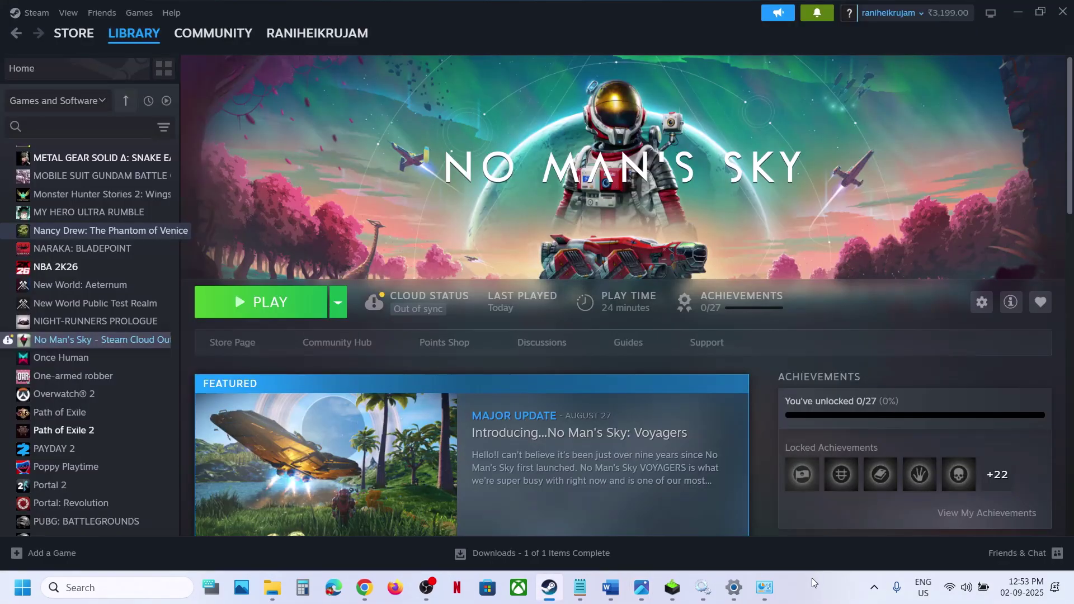